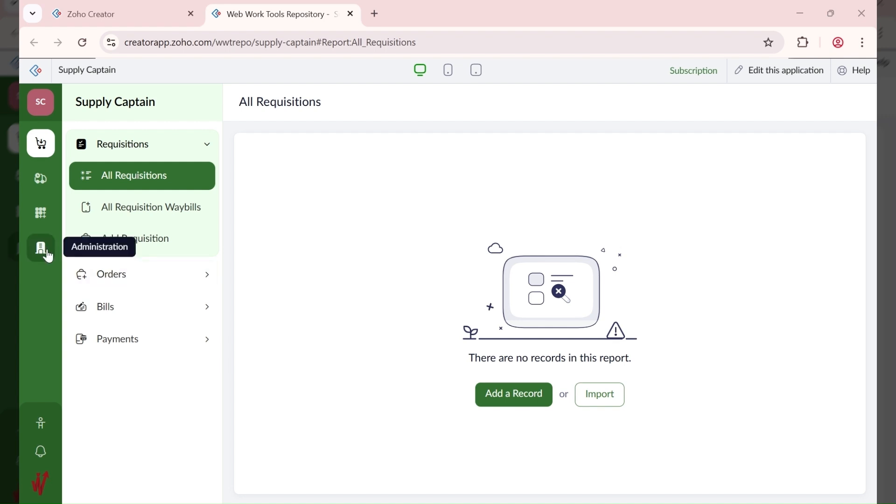
Step: Open a blank Add User form from Administration > Users > All Users
left_click(49, 257)
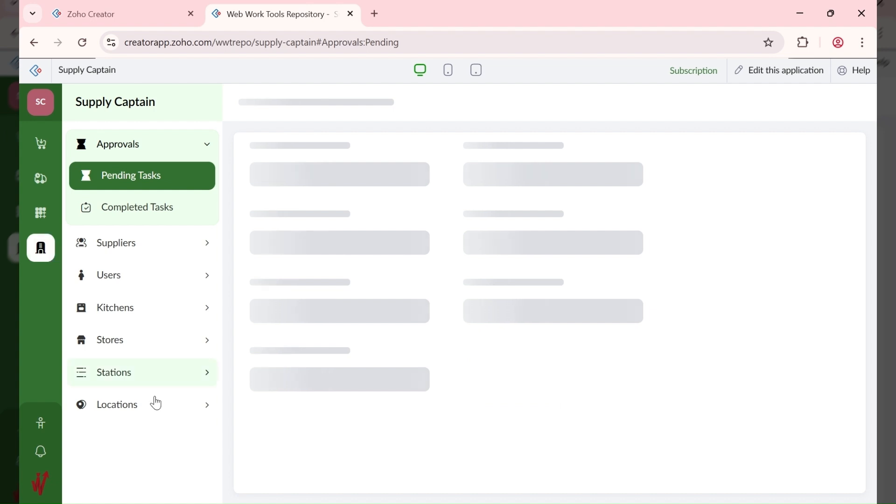
left_click(133, 278)
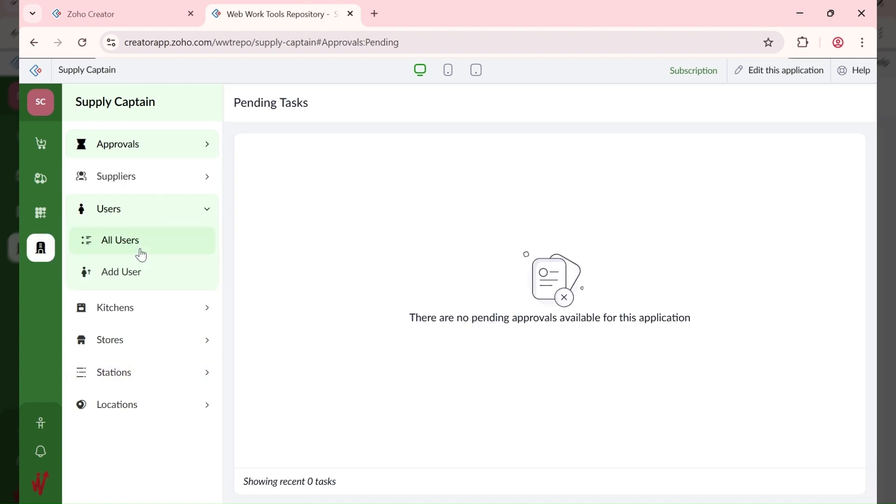
left_click(142, 255)
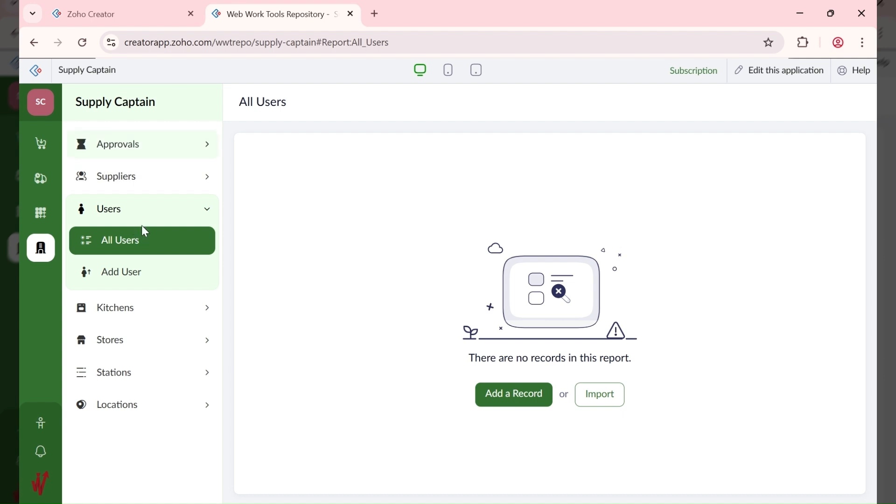
left_click(143, 279)
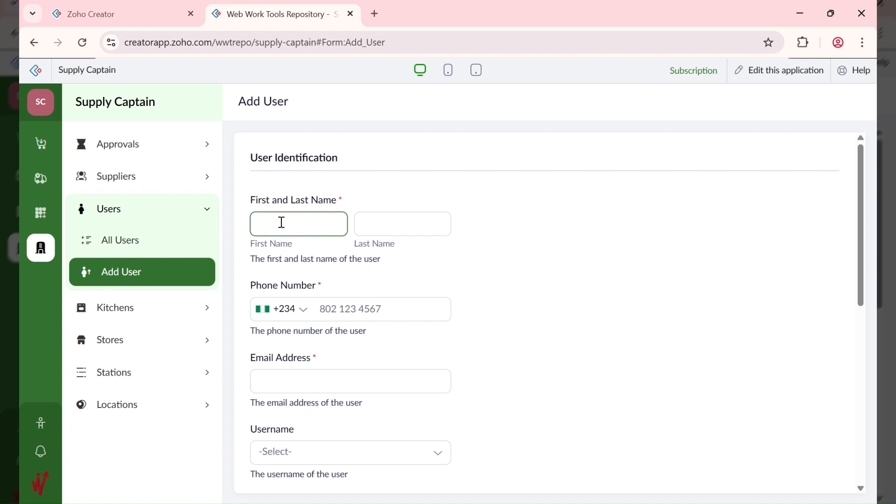
Step: Enter the new user's first name, last name, phone number and e-mail address
key("Tab")
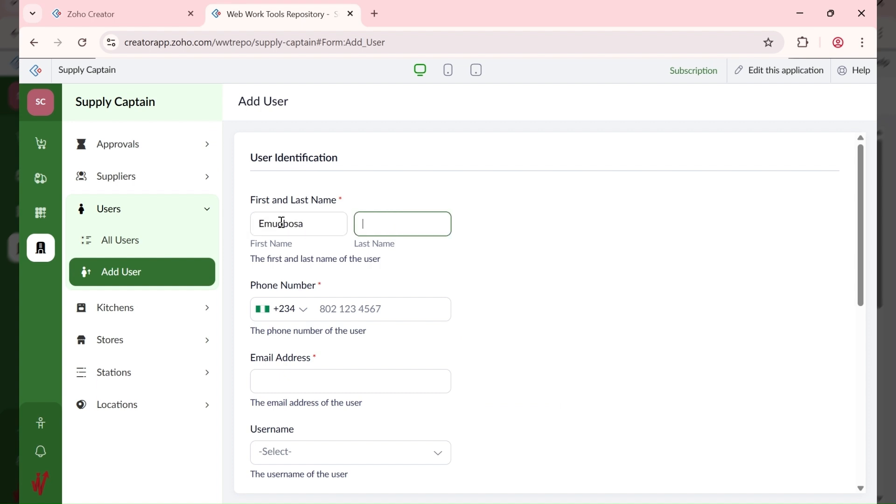
key("Tab")
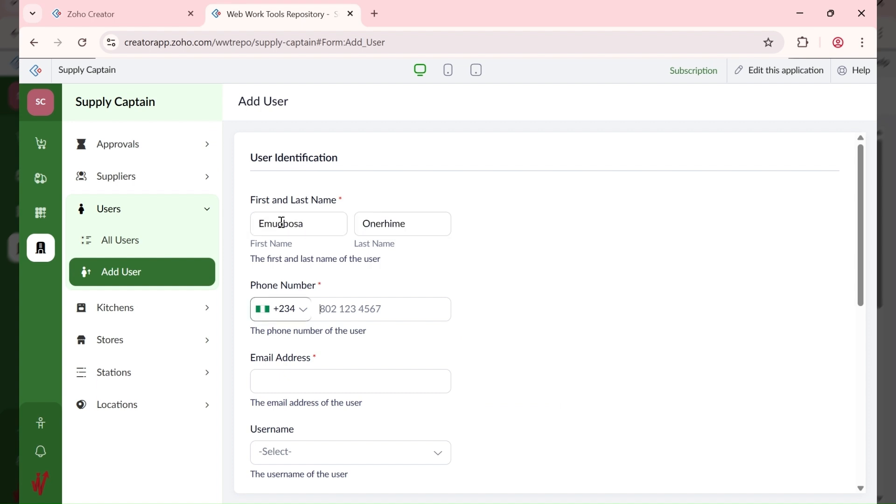
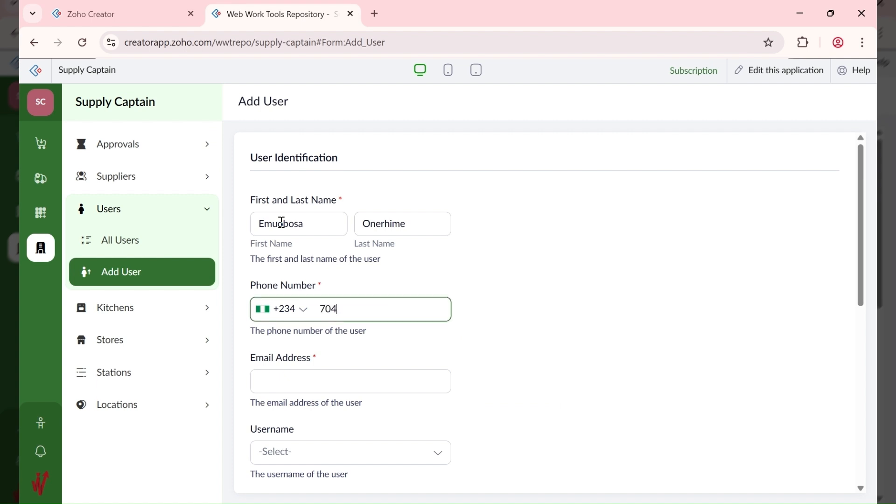
key("Tab")
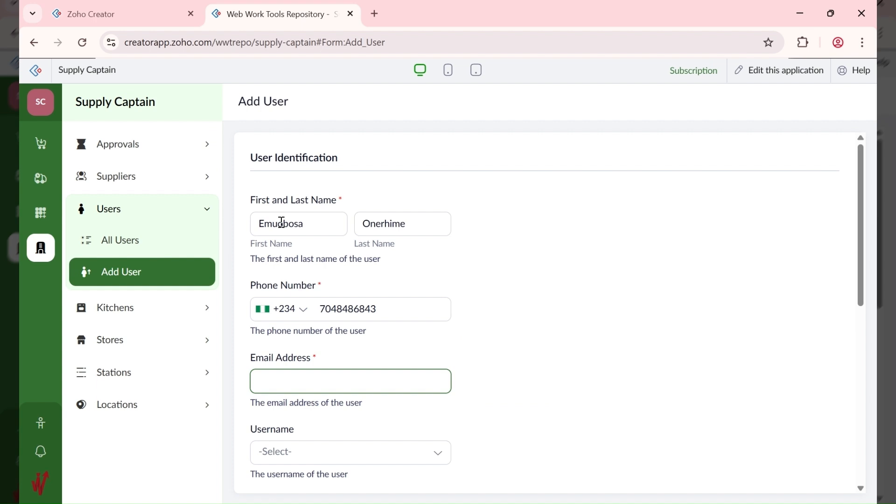
left_click(42, 490)
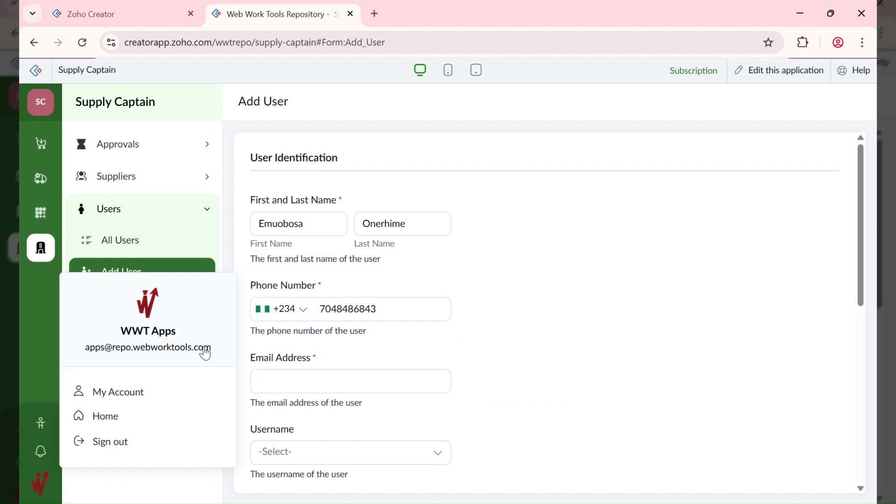
left_click(352, 382)
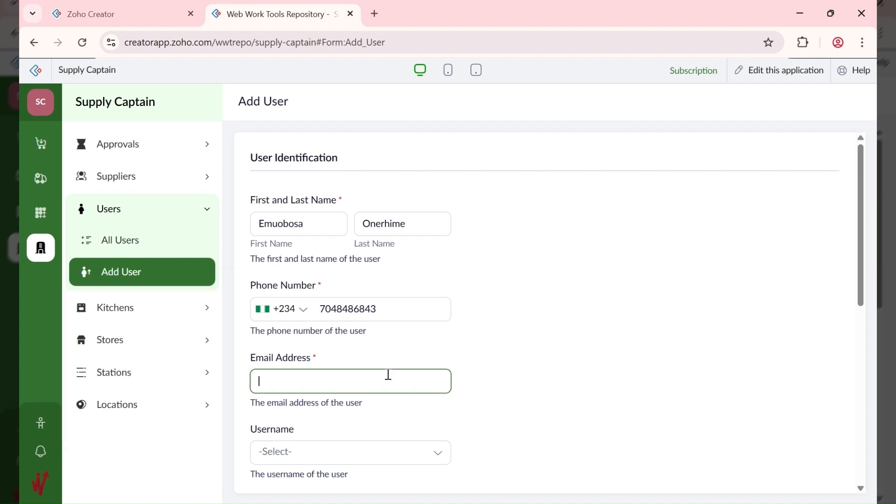
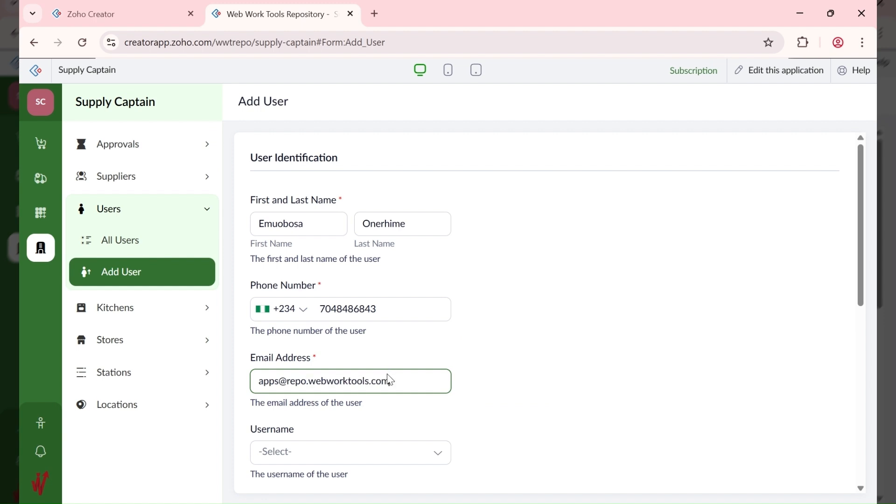
key("Tab")
Step: Choose the app account's username from the Username dropdown
scroll(395, 358, "down", 3)
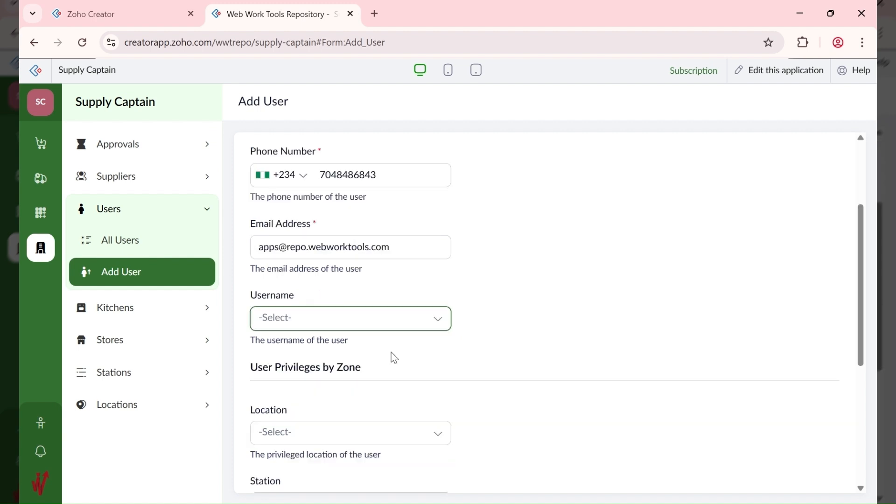
left_click(364, 328)
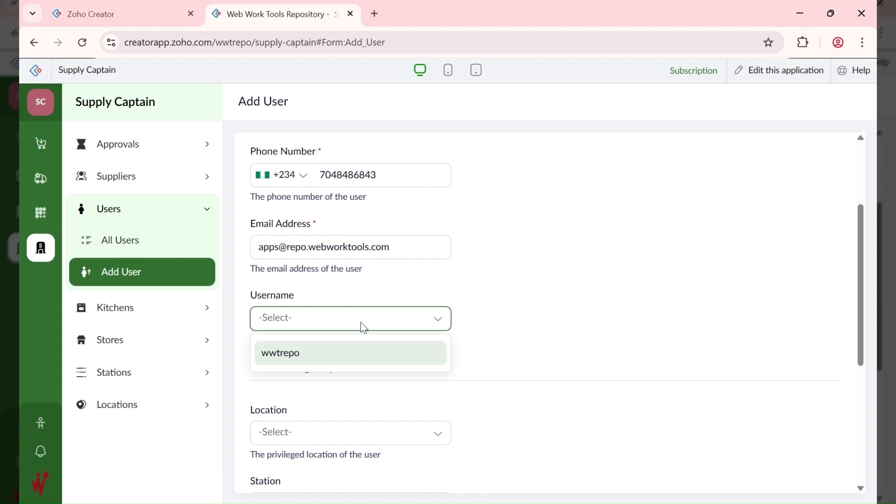
left_click(331, 362)
left_click(526, 318)
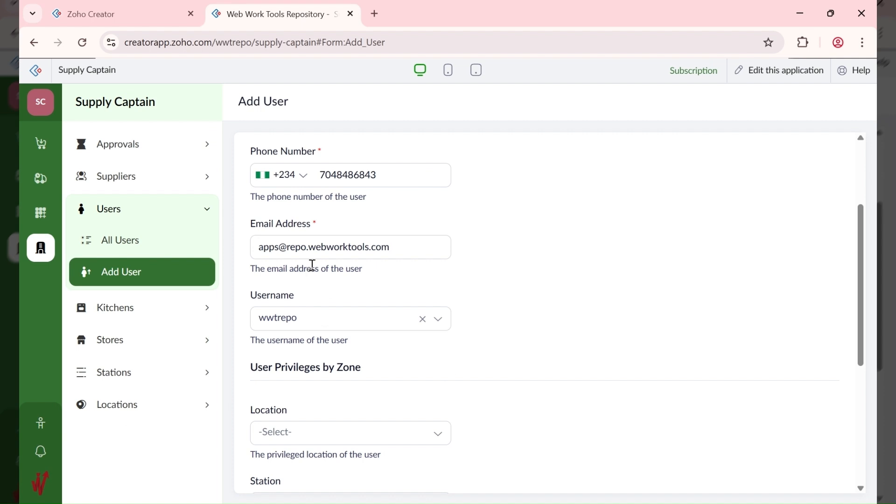
left_click(303, 319)
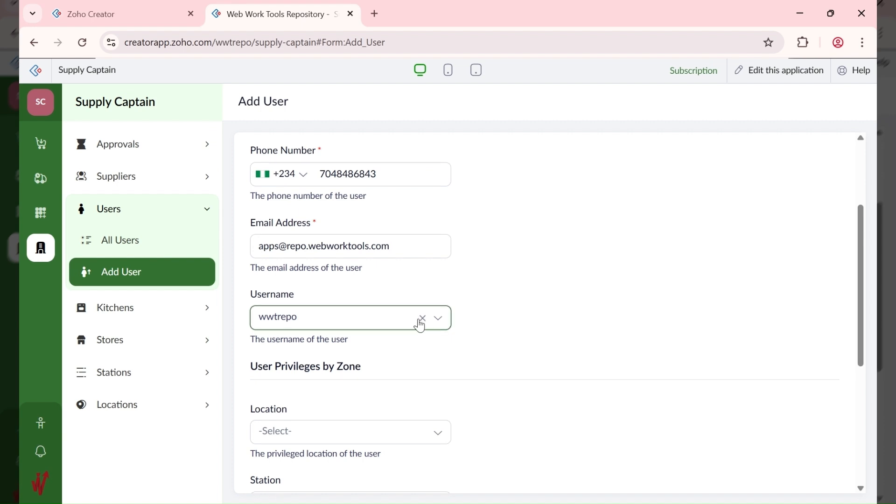
Step: Submit the new user record with the Add button at the bottom of the form
scroll(420, 325, "down", 3)
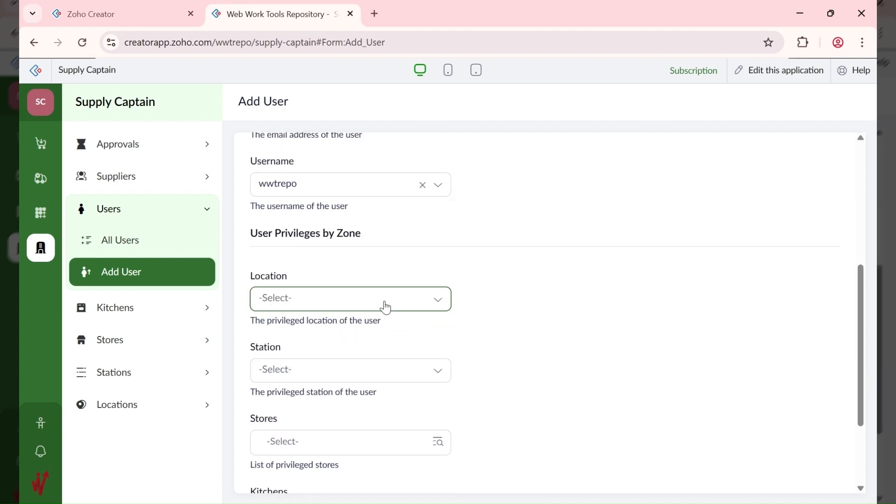
scroll(385, 307, "down", 1)
scroll(369, 269, "down", 1)
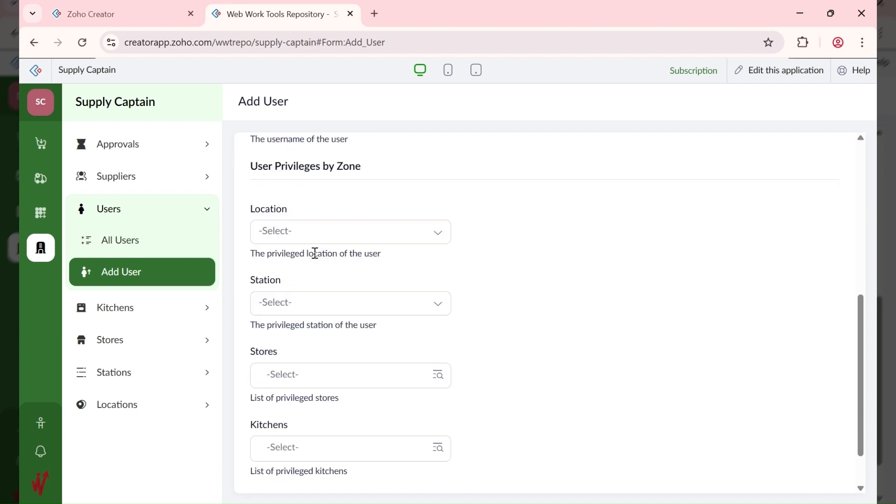
scroll(309, 327, "down", 1)
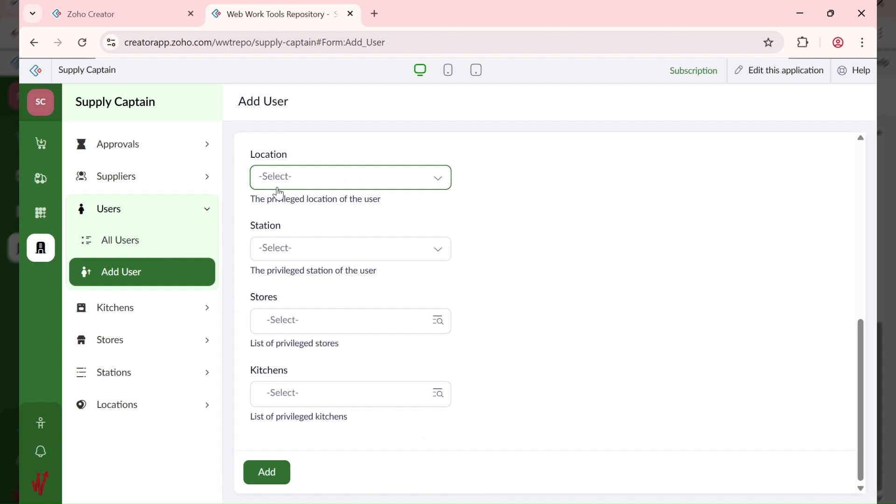
left_click(267, 472)
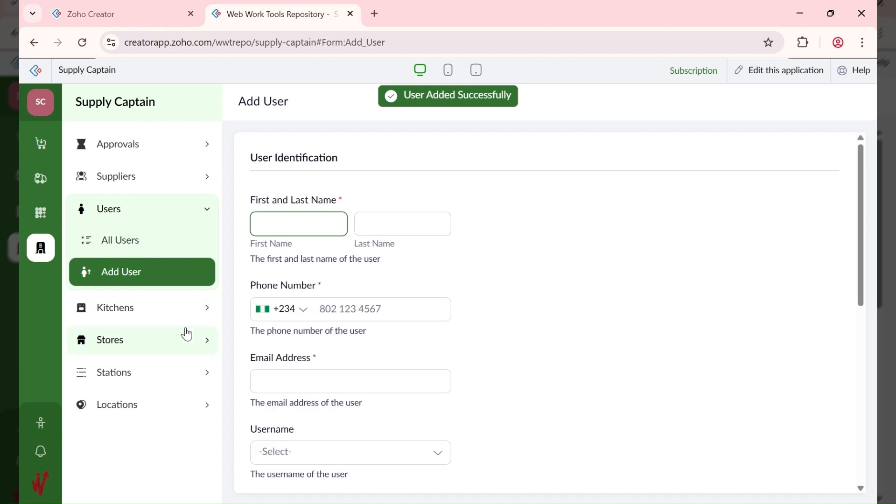
Step: Inspect user record 10001 in the All Users report, then close its details
left_click(151, 251)
left_click(540, 180)
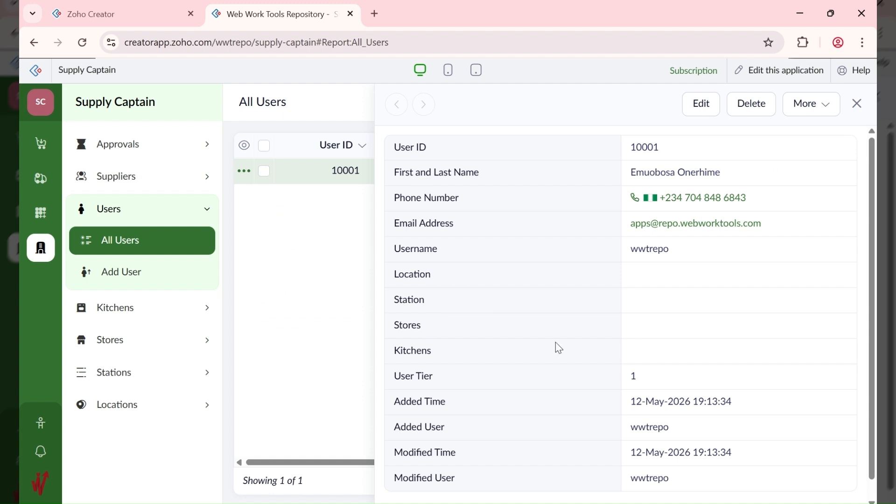
left_click(857, 103)
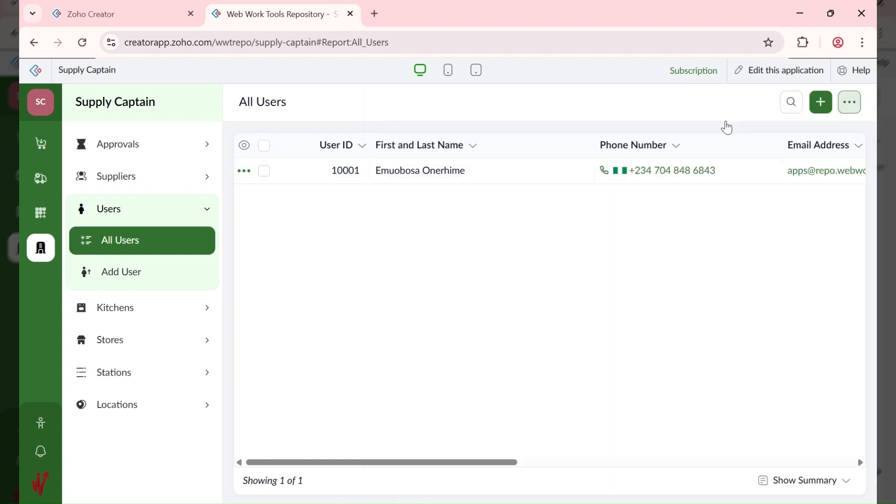
left_click(141, 413)
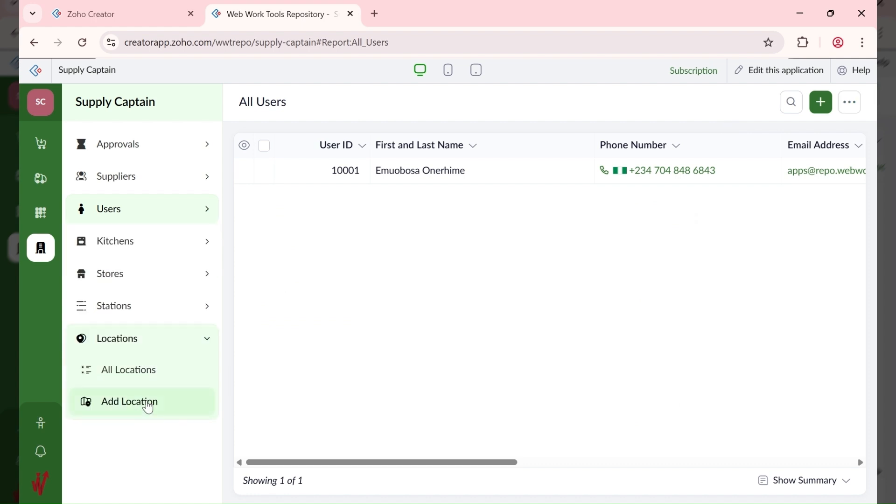
Step: Start a new location named ABC FOODS LTD (HQ) with description Head Office
left_click(149, 408)
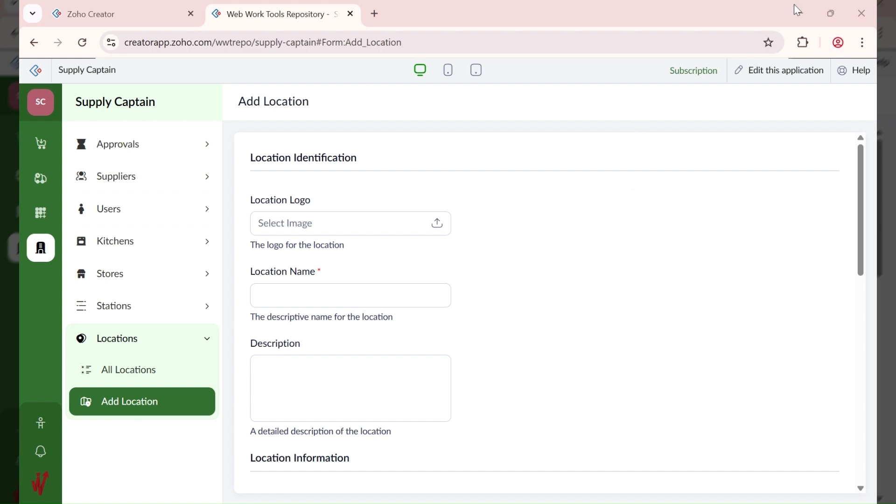
left_click(312, 286)
type("ABC FOODS LTD (HQ)")
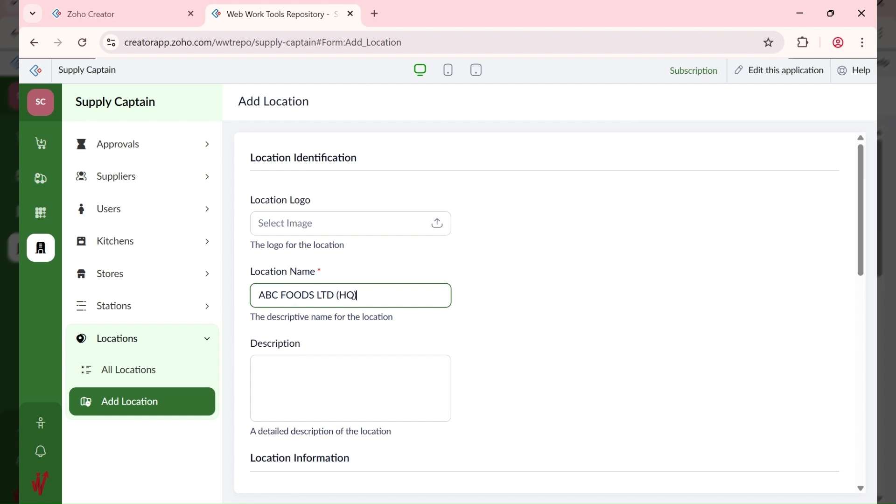
left_click(406, 217)
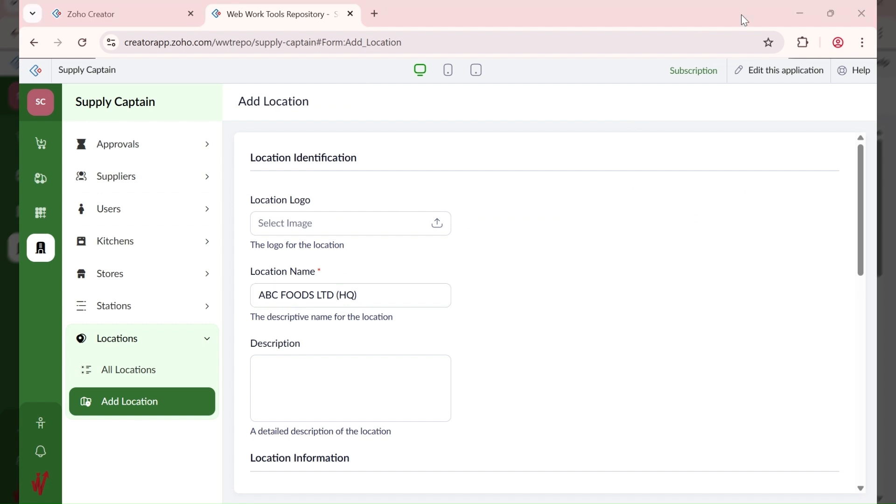
left_click(303, 382)
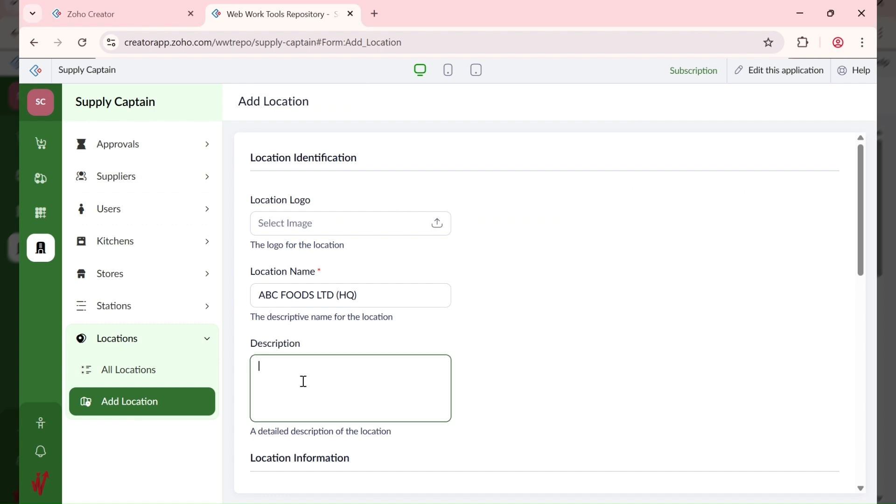
type("Head Office")
scroll(525, 347, "down", 1)
scroll(525, 347, "down", 2)
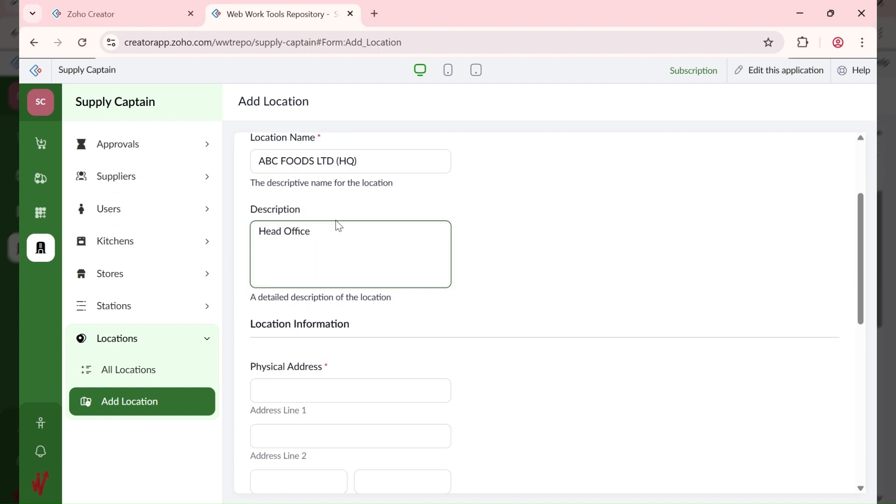
left_click(321, 379)
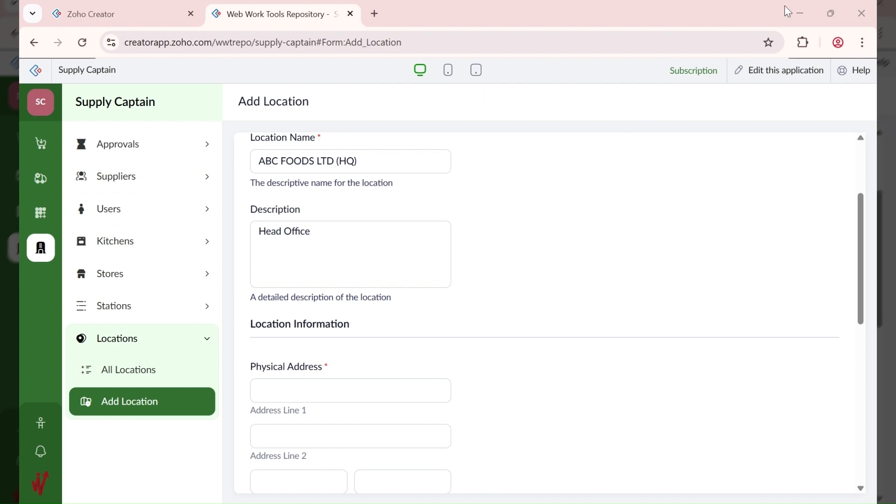
Step: Enter the HQ address 123 Rumuola Road, Port Harcourt, Rivers, postal code 500102
left_click(405, 376)
type("123 Rumuola Road")
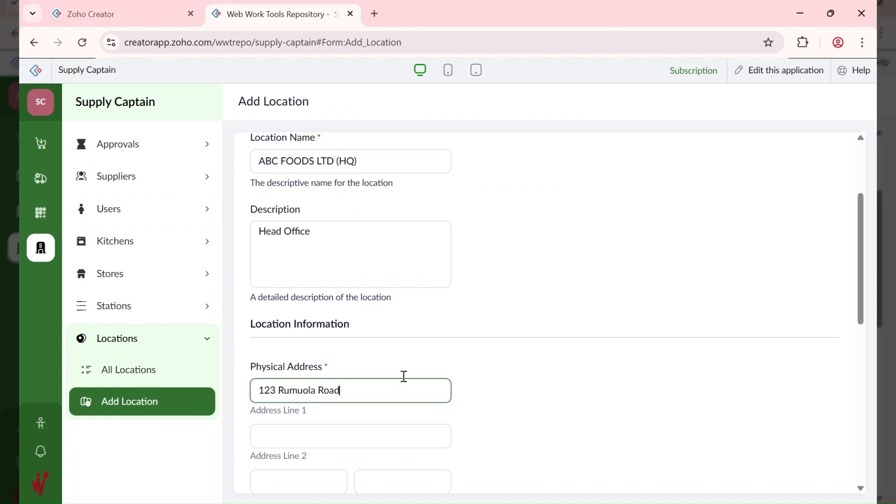
scroll(437, 401, "down", 1)
scroll(437, 402, "down", 3)
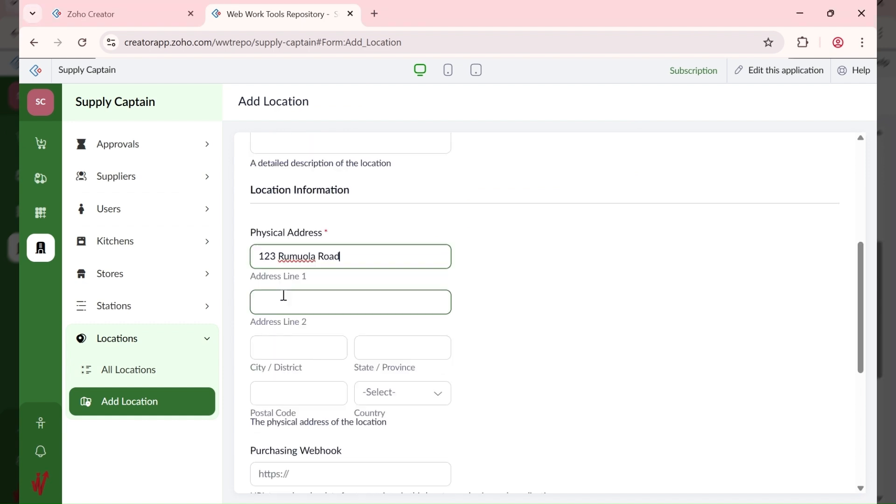
left_click(275, 301)
left_click(308, 353)
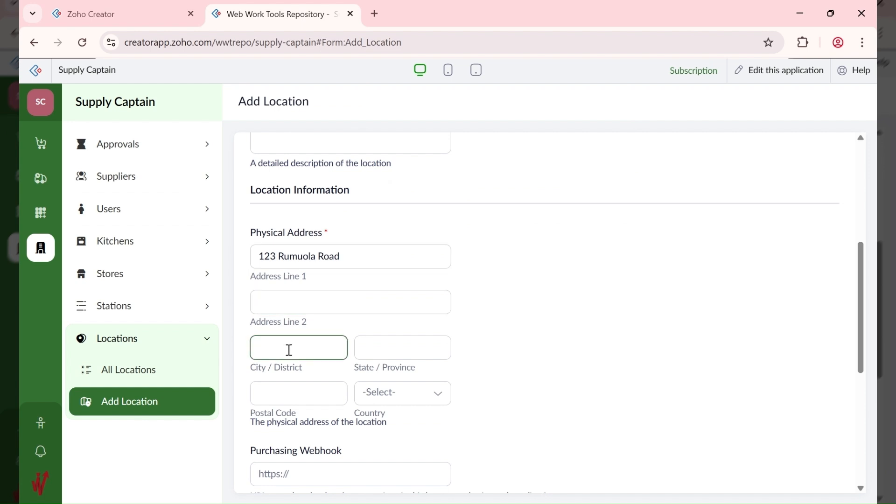
left_click(335, 383)
left_click(377, 348)
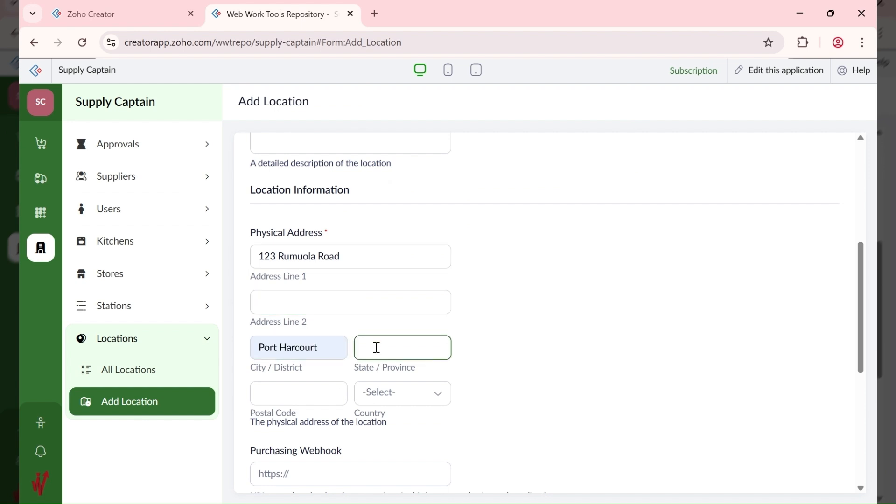
left_click(378, 374)
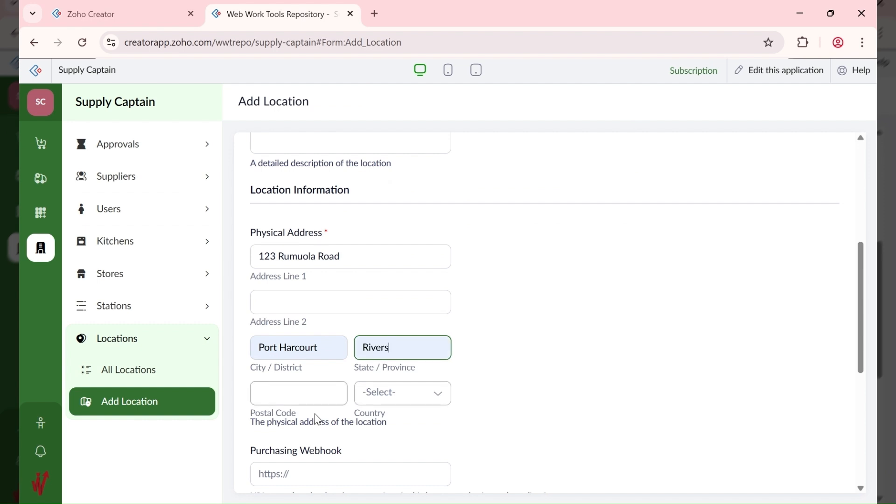
left_click(280, 395)
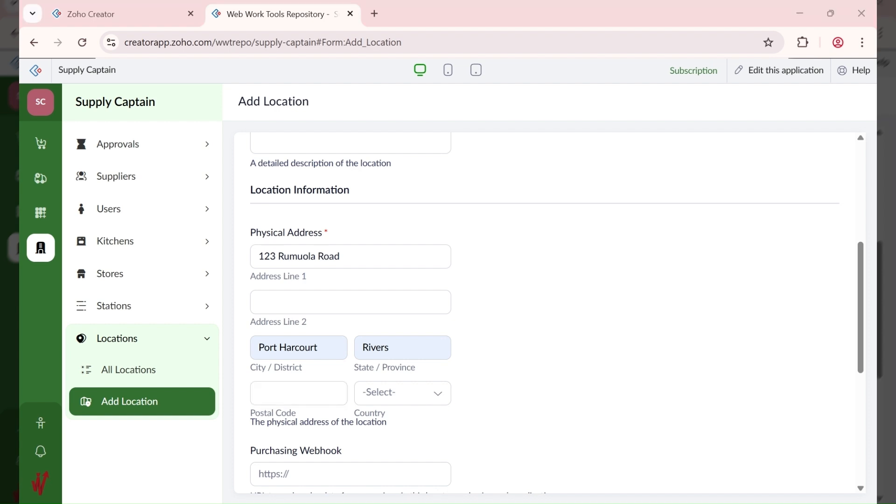
left_click(310, 394)
type("500102")
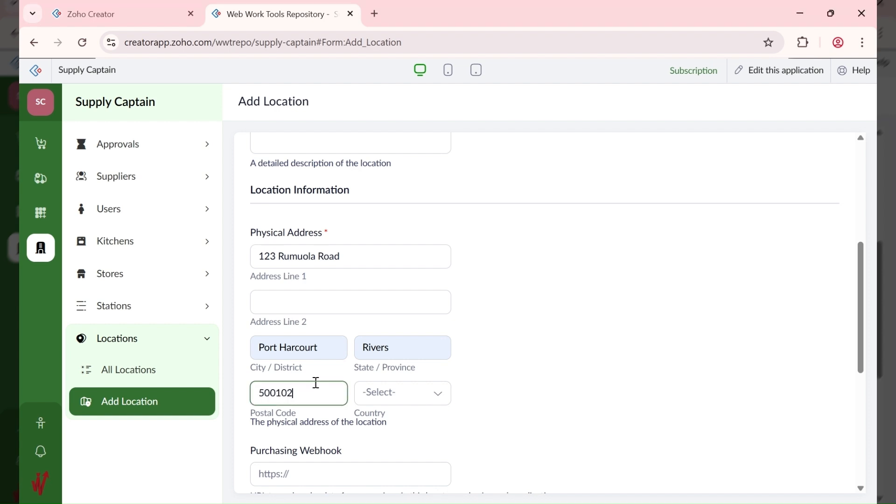
Step: Set the HQ location's country to Nigeria
key("Tab")
type("nge")
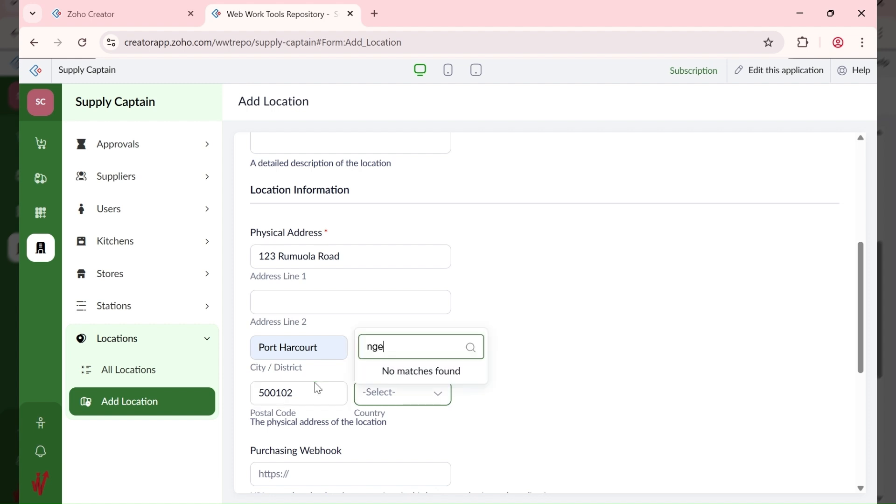
key("BackSpace")
type("igr")
key("BackSpace")
key("BackSpace")
key("BackSpace")
key("BackSpace")
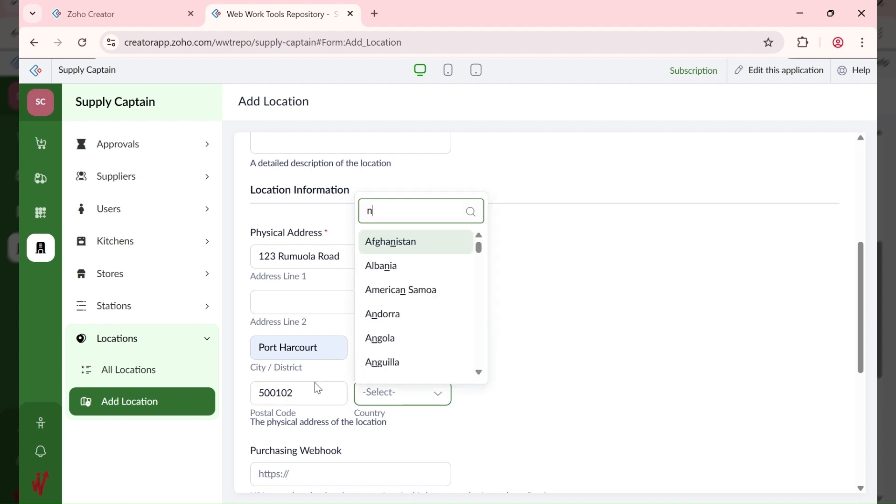
type("ig")
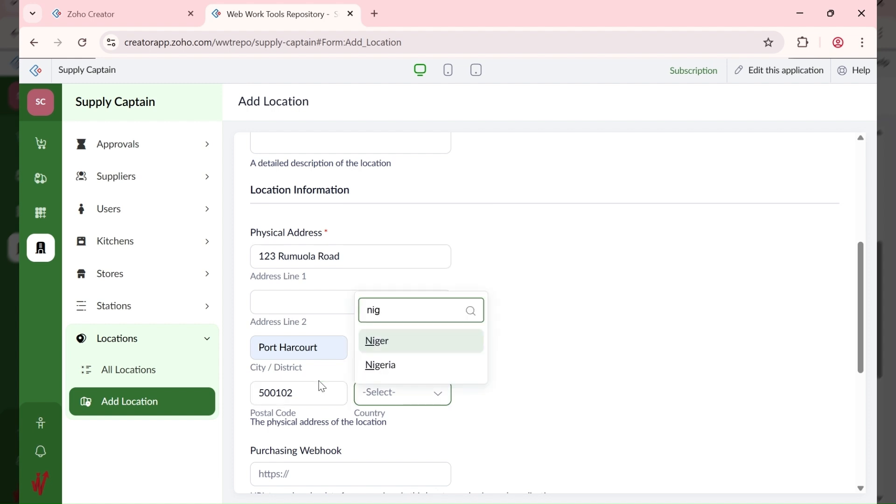
left_click(395, 371)
Step: Review the PO fields, keeping prefix PO, start 10001 and suffix SC unchanged
scroll(273, 349, "down", 3)
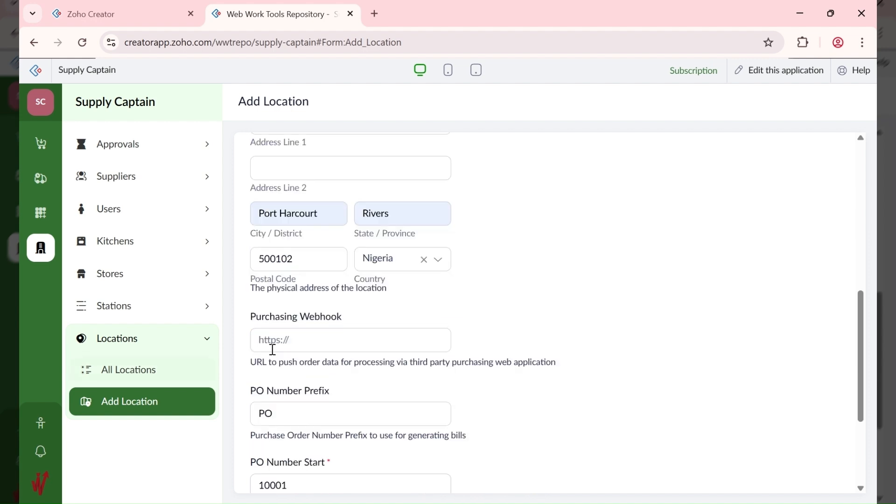
left_click(280, 345)
scroll(254, 295, "down", 3)
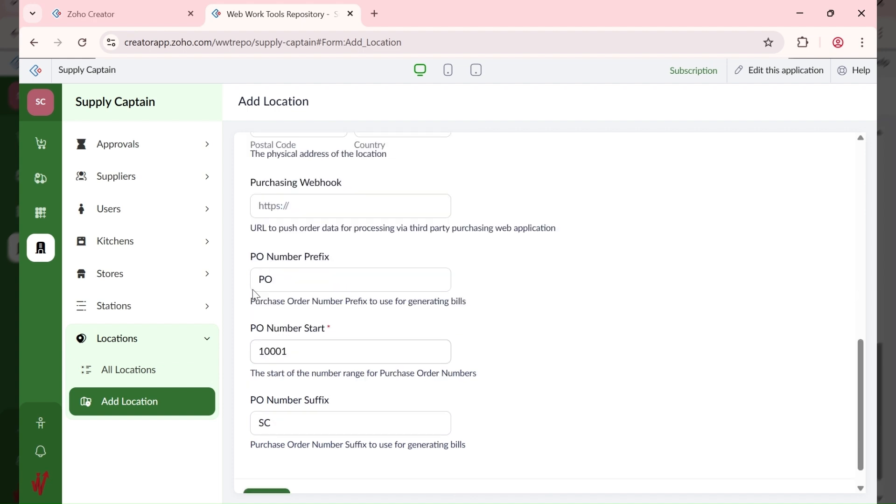
left_click(264, 285)
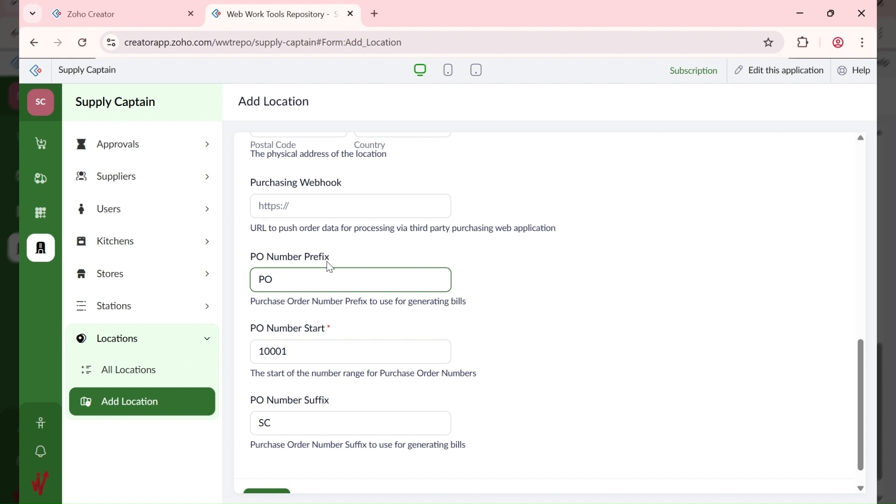
left_click(278, 297)
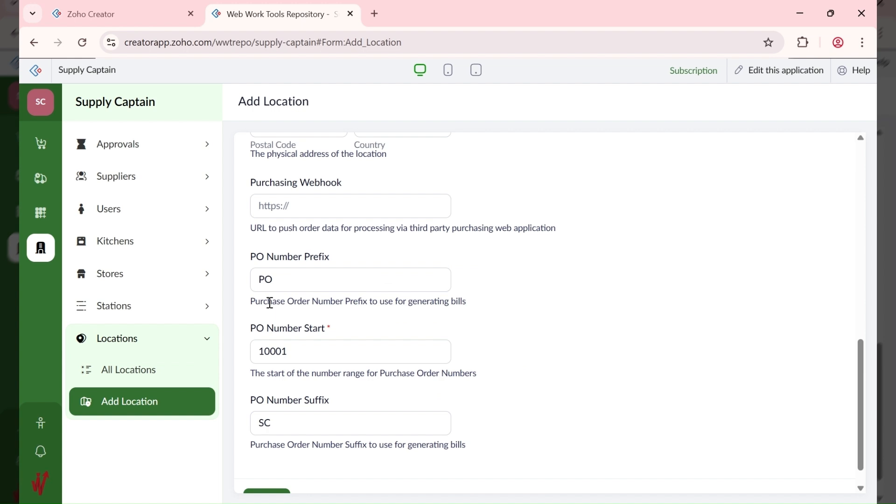
left_click(272, 288)
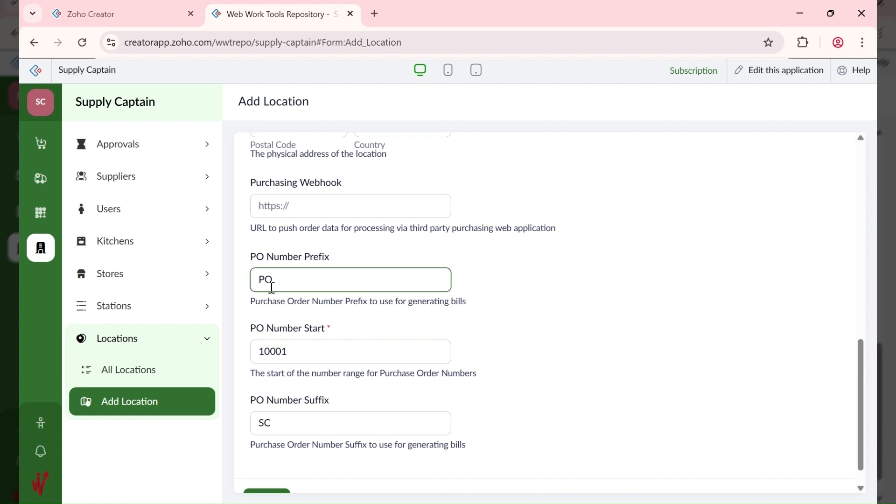
left_click(264, 332)
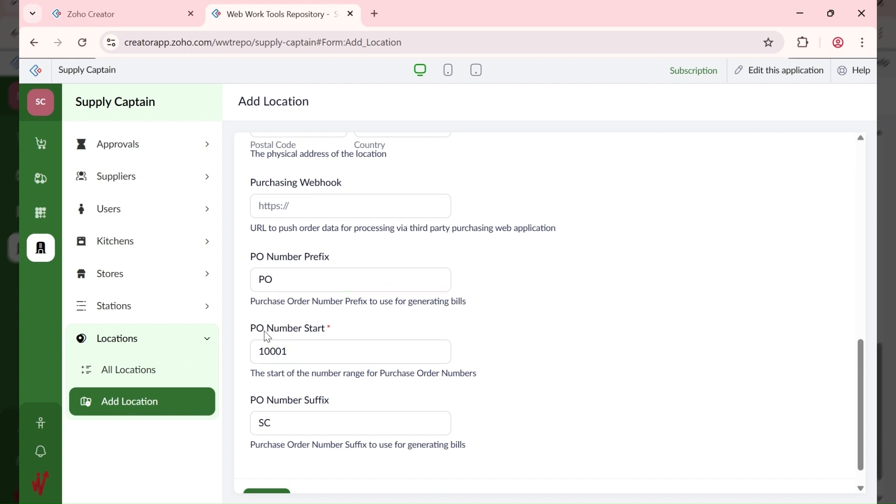
left_click(286, 356)
left_click(265, 411)
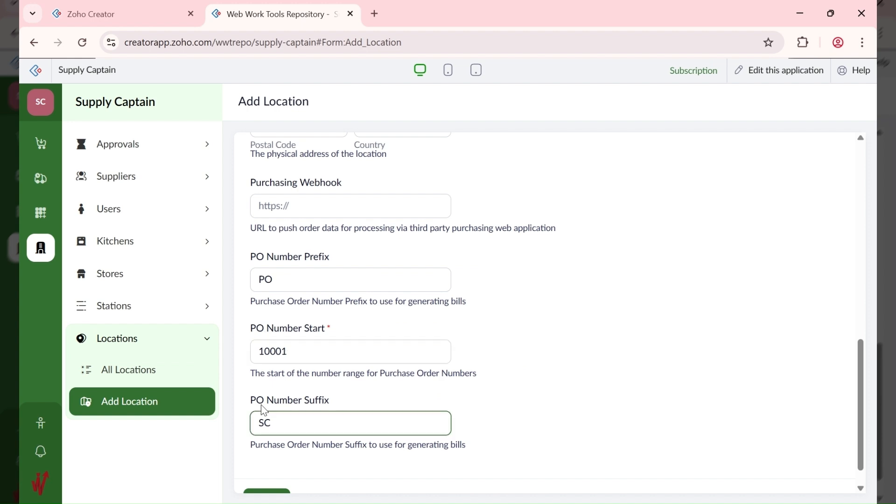
left_click(300, 410)
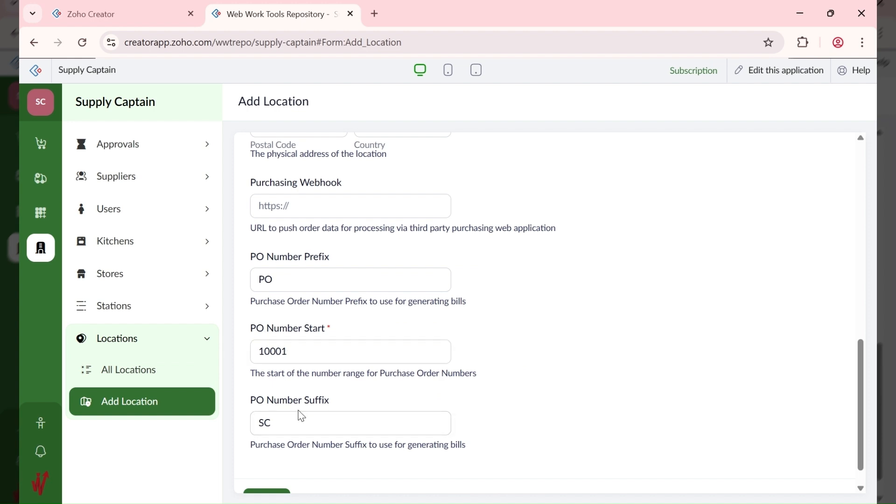
left_click(284, 404)
left_click(283, 355)
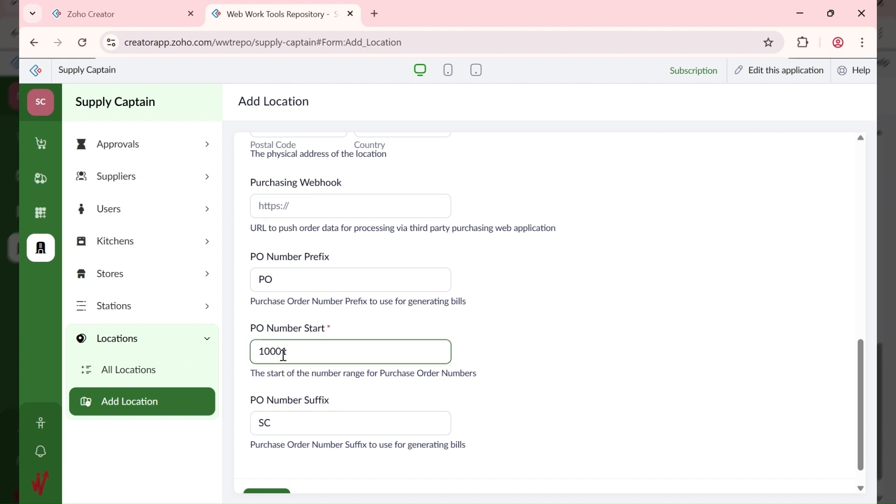
left_click(269, 280)
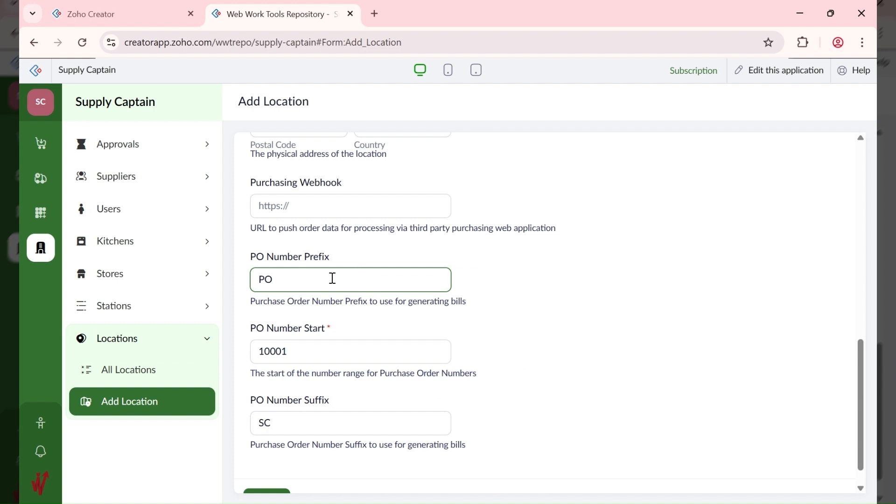
left_click(297, 341)
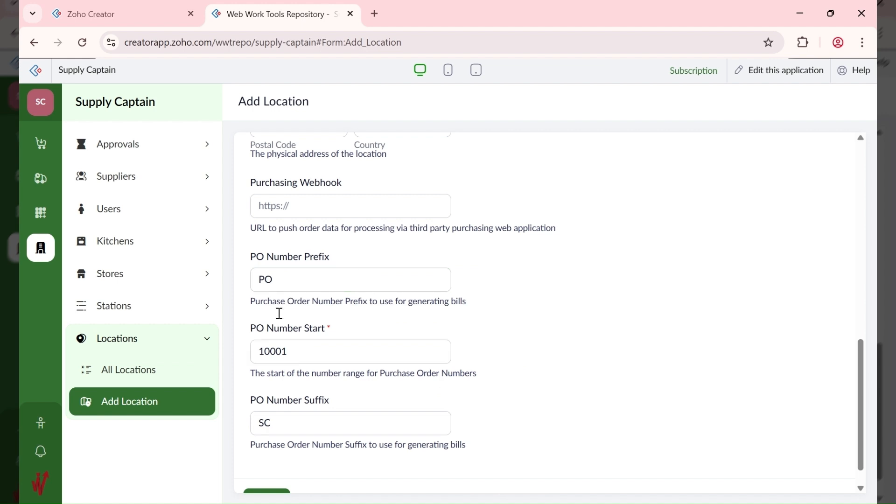
scroll(285, 345, "down", 1)
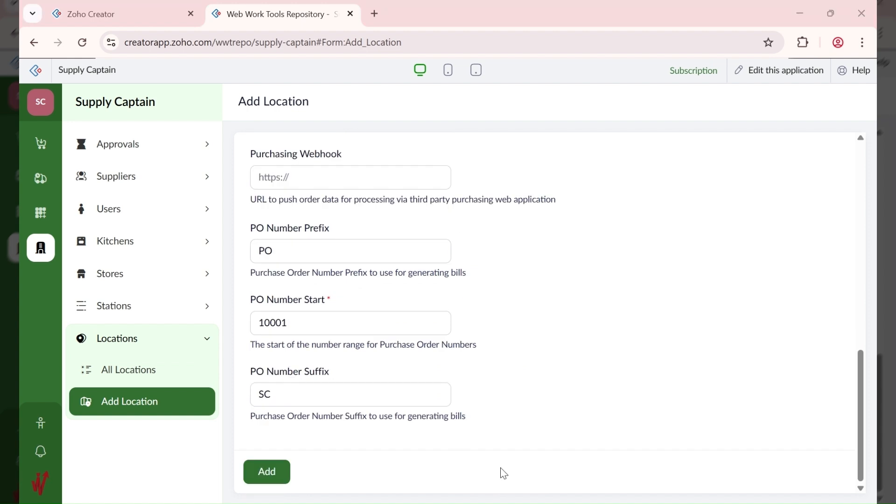
scroll(290, 391, "up", 1)
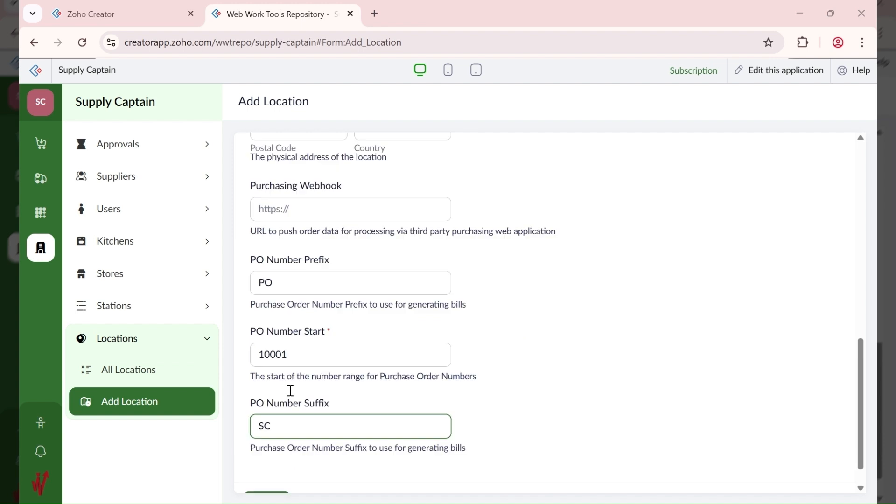
scroll(291, 391, "down", 1)
Step: Save the HQ location and confirm it appears as record 10001 in All Locations
left_click(276, 471)
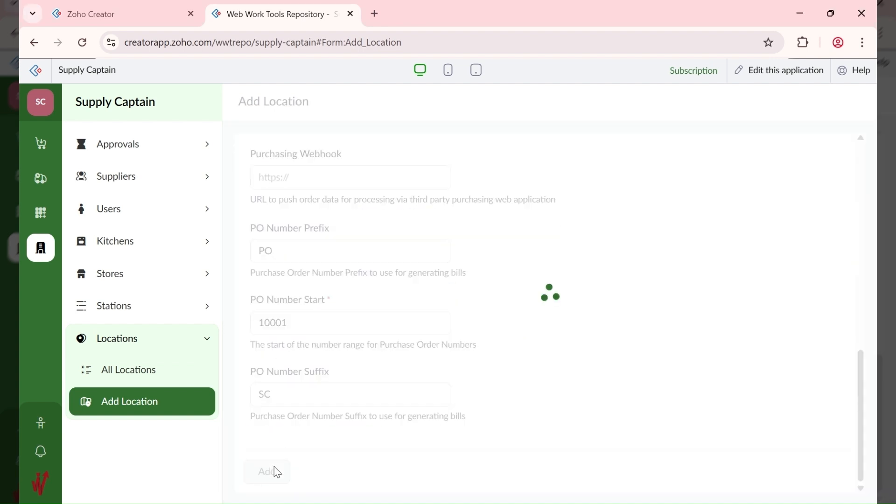
left_click(179, 379)
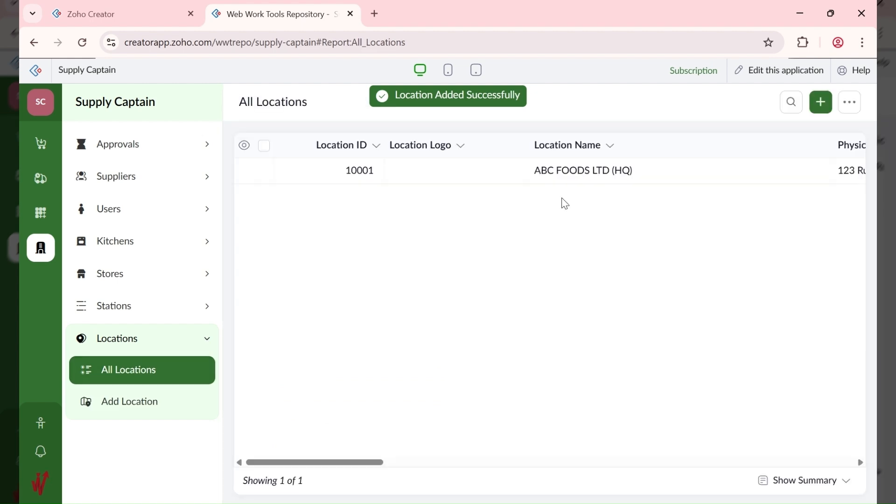
left_click(732, 181)
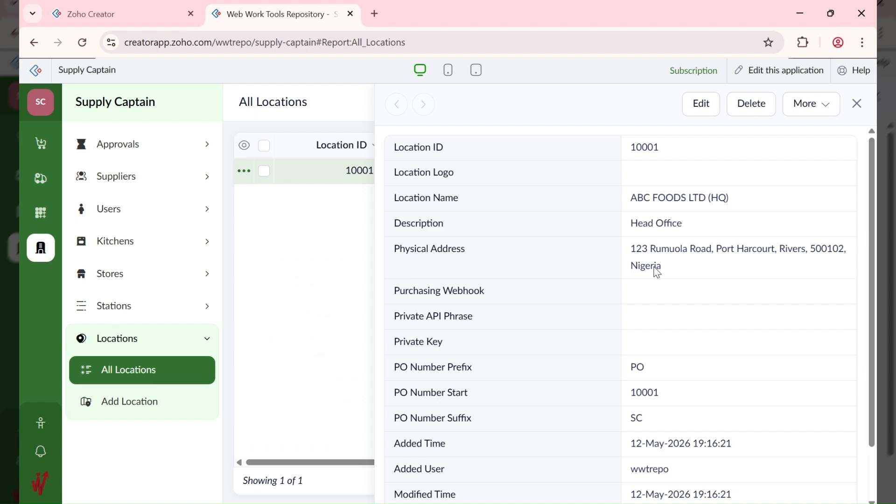
left_click(856, 104)
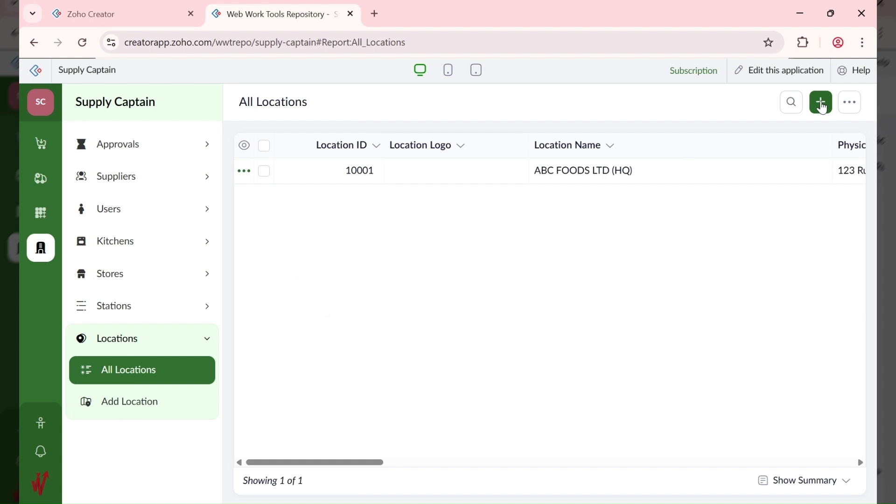
Step: Check the empty All Stations report, then open a fresh Add Location form
left_click(170, 319)
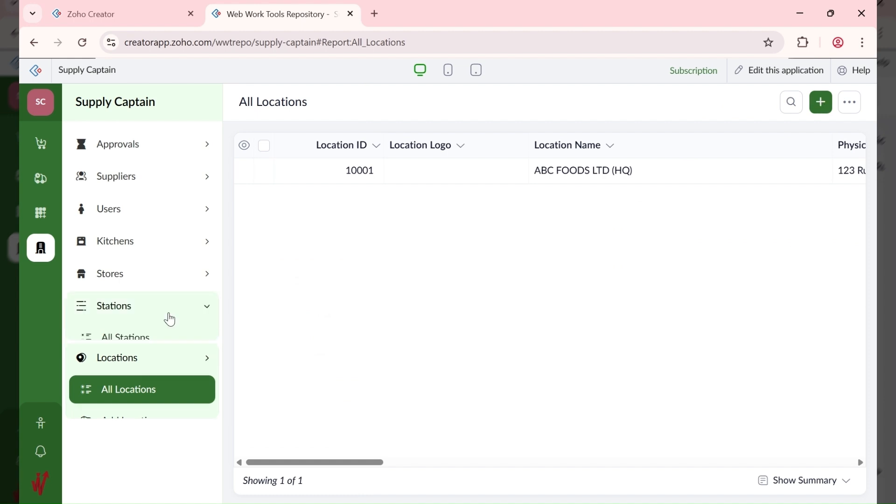
left_click(153, 340)
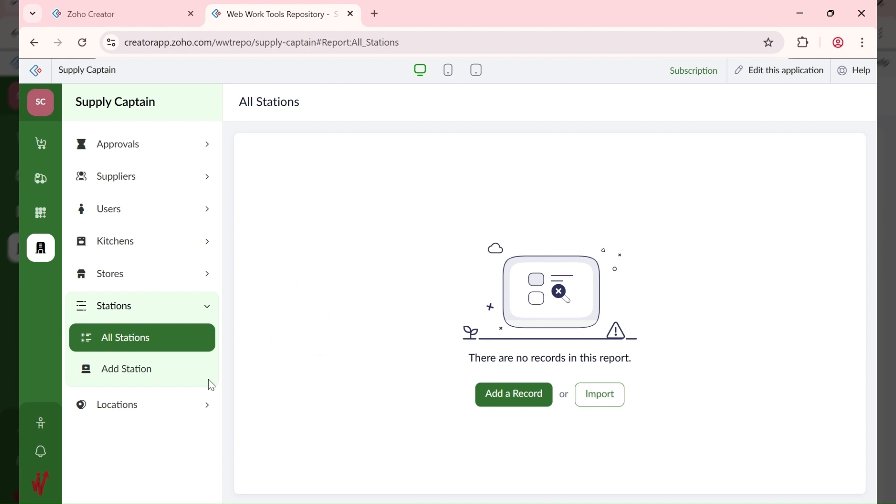
left_click(137, 405)
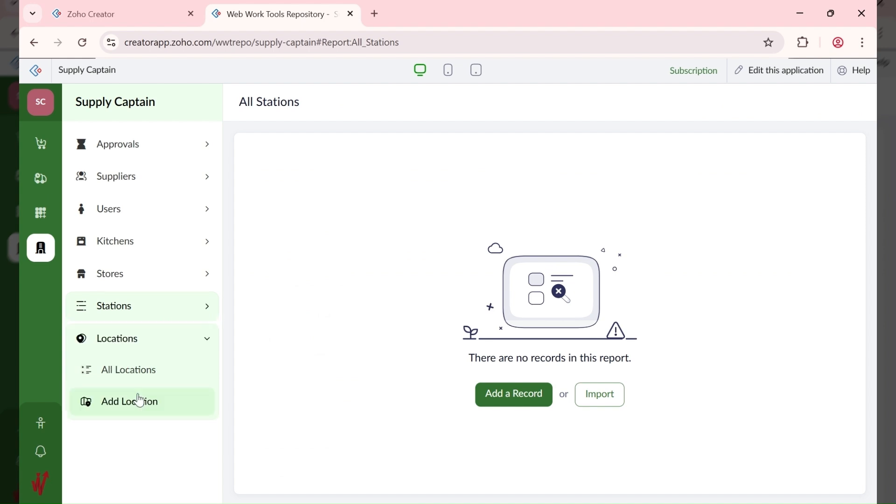
left_click(139, 400)
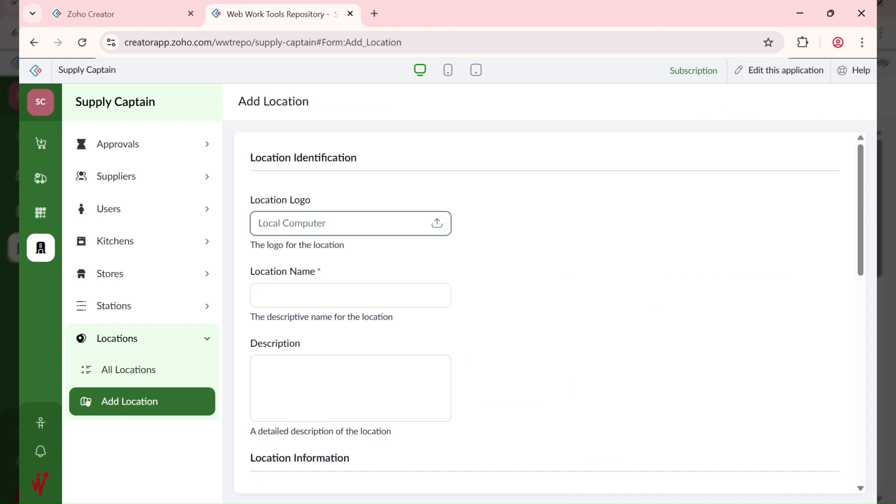
Step: Name the new location ABC FOODS LTD (ANNEX) with description ABC Lounge, skipping the logo
left_click(350, 223)
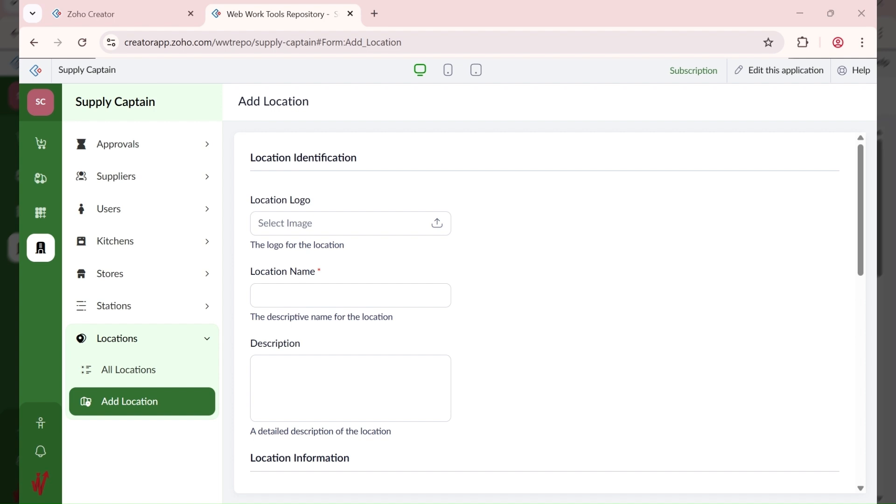
left_click(351, 224)
left_click(310, 290)
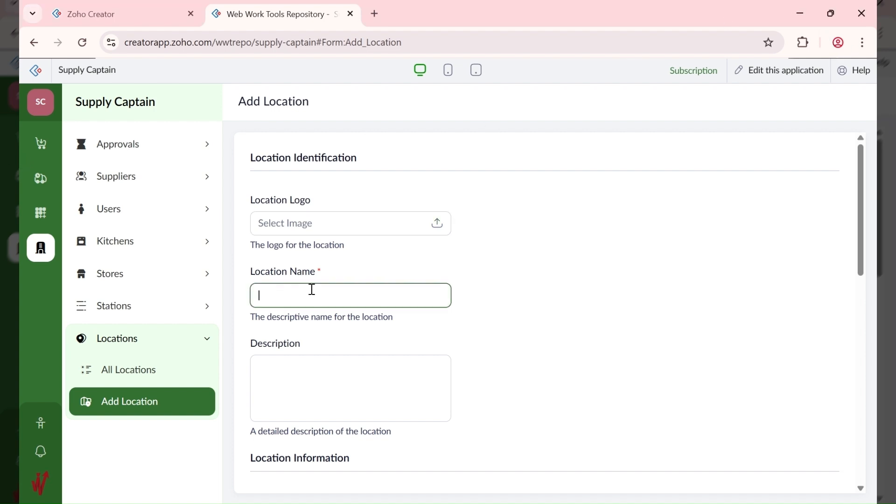
type("ABC FOODS LTD (ANNEX)")
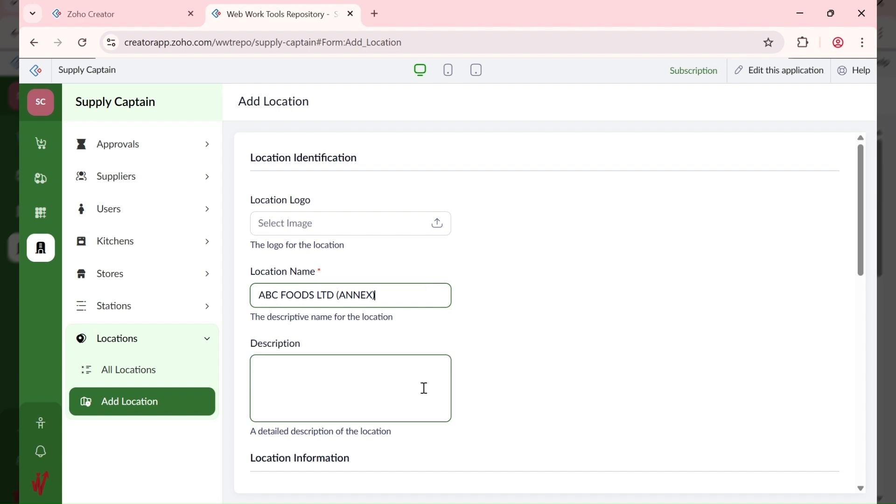
key("alt+Tab")
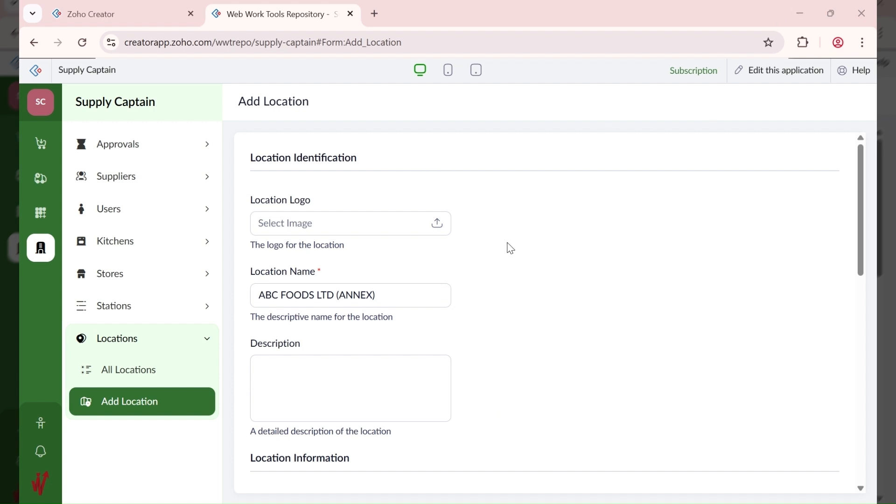
left_click(306, 361)
type("ABC Lounge")
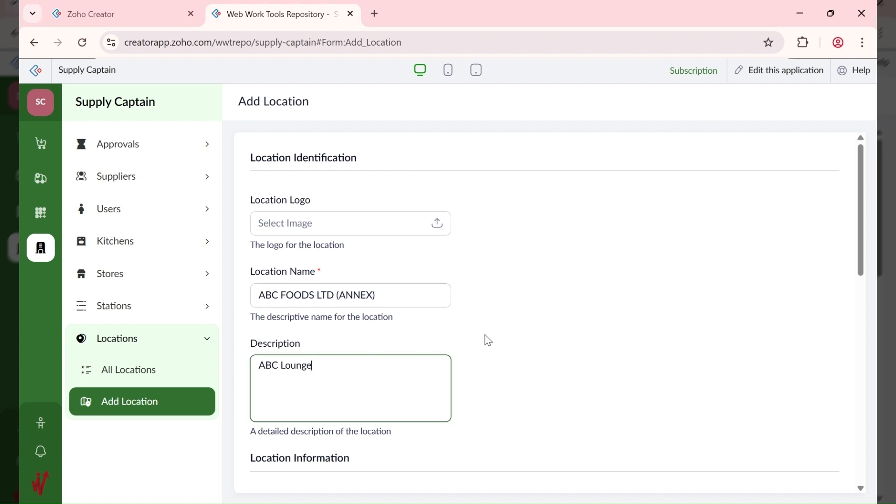
scroll(486, 340, "down", 3)
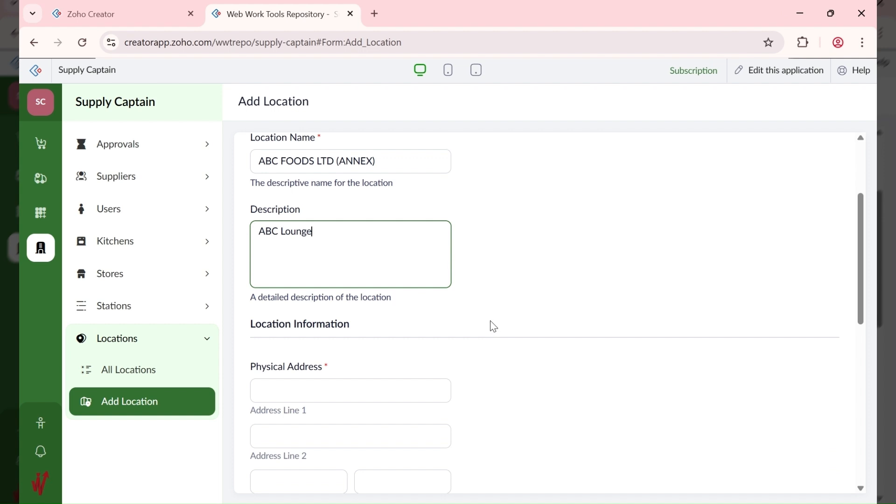
Step: Enter 123 Ikwerre Road, Port Harcourt, Rivers as the ANNEX street, city and state
scroll(448, 332, "down", 2)
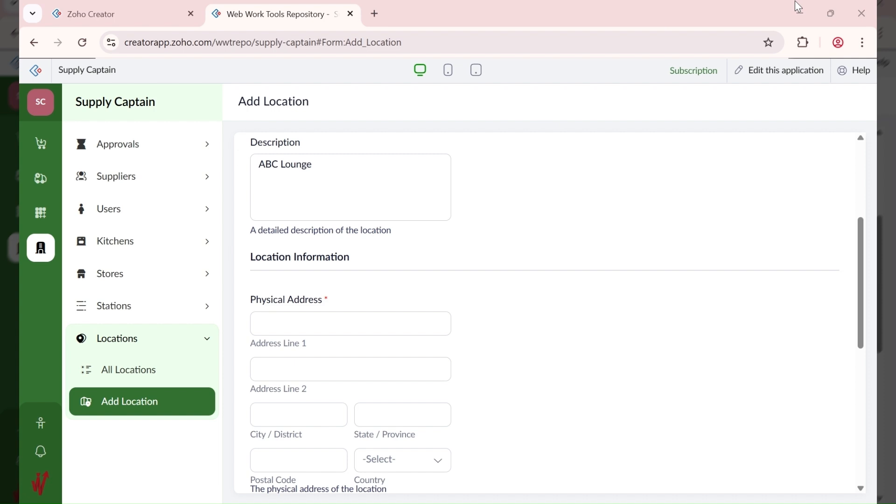
left_click(330, 324)
type("123 Ikwerre Road")
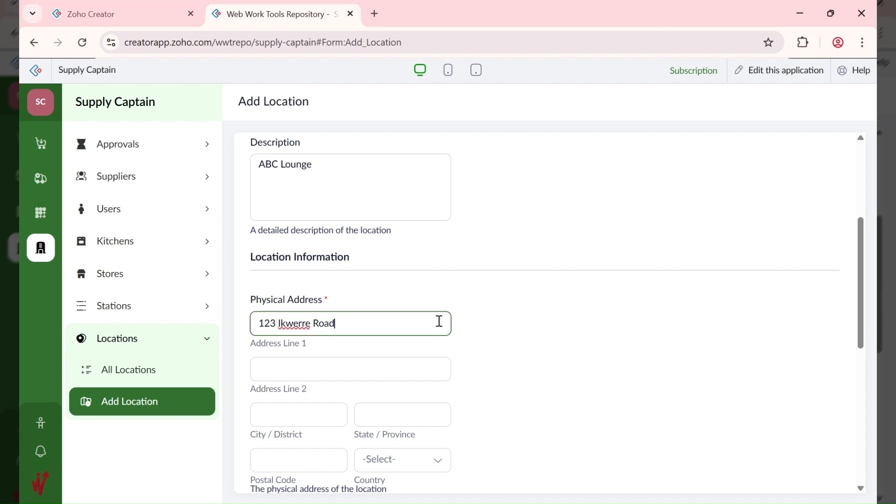
left_click(313, 414)
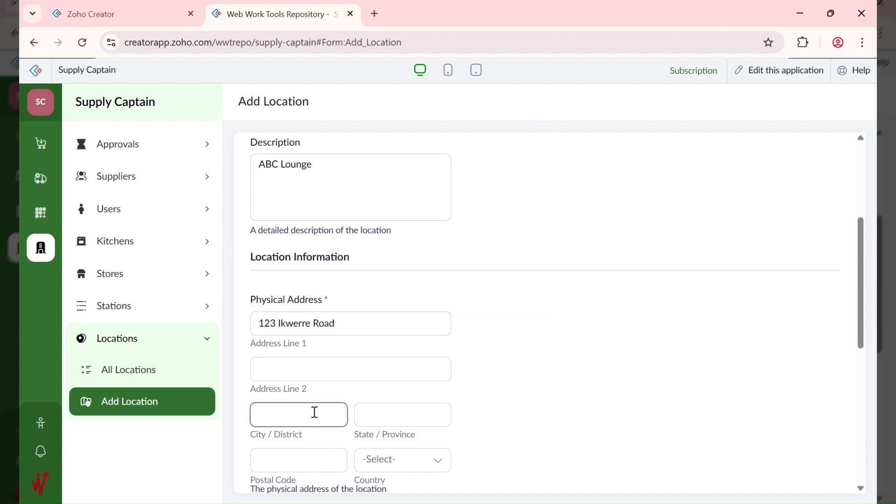
left_click(368, 361)
left_click(382, 412)
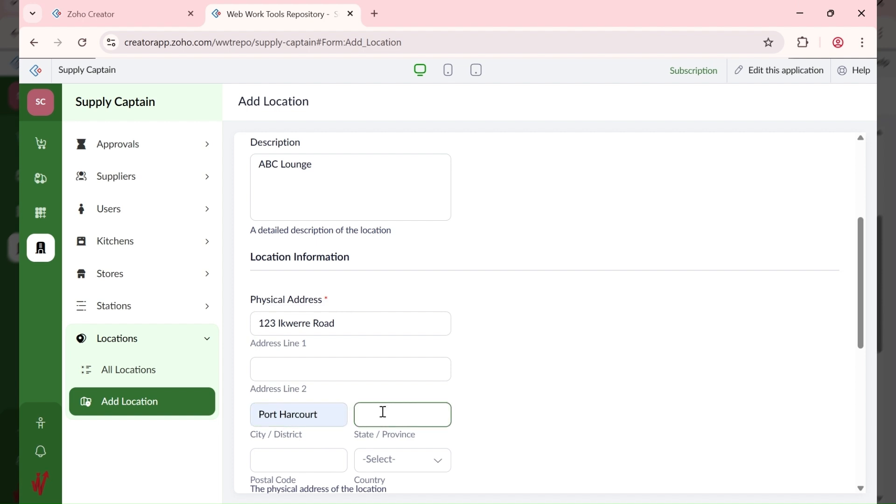
left_click(399, 435)
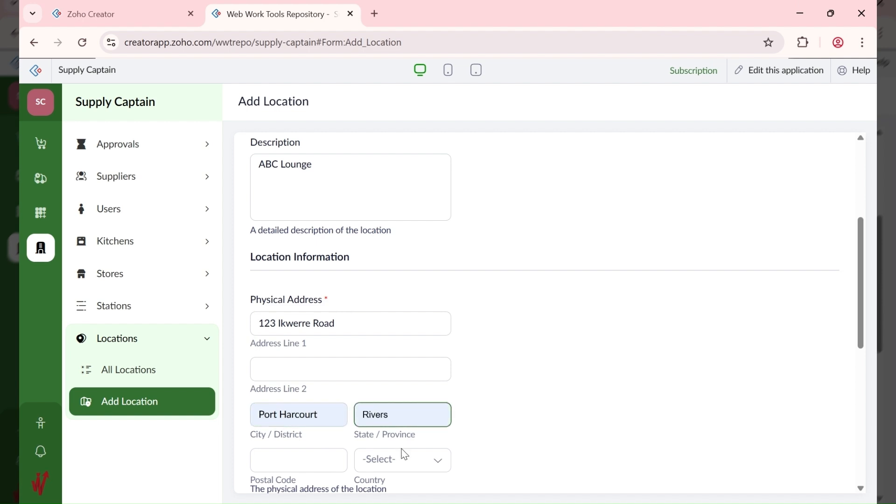
left_click(310, 462)
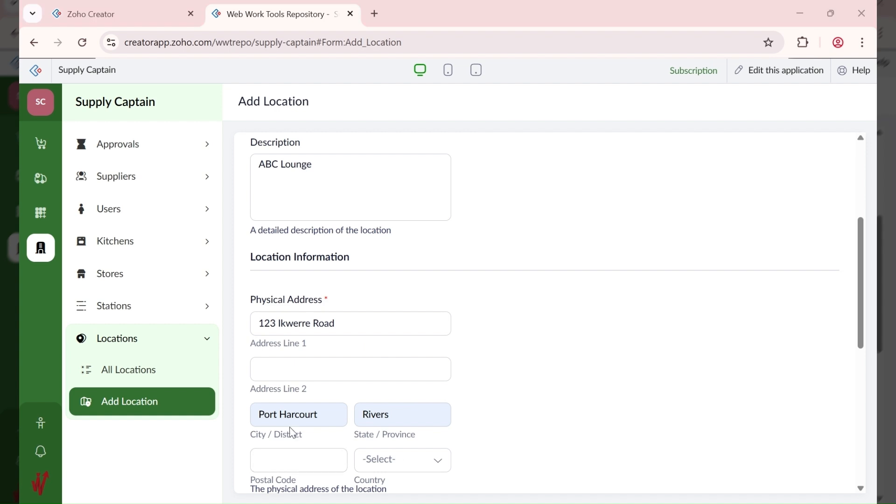
Step: Set the ANNEX postal code to 500262 and country to Nigeria
left_click(285, 459)
type("500")
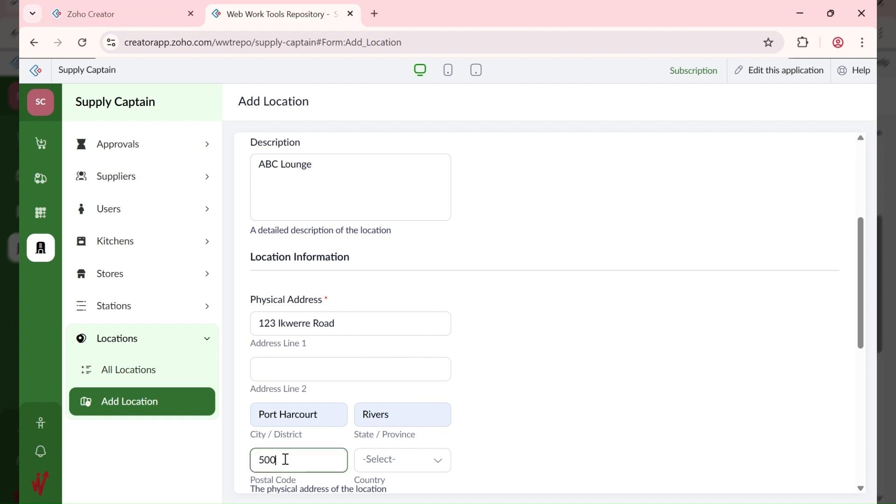
type("262")
key("Tab")
type("nige")
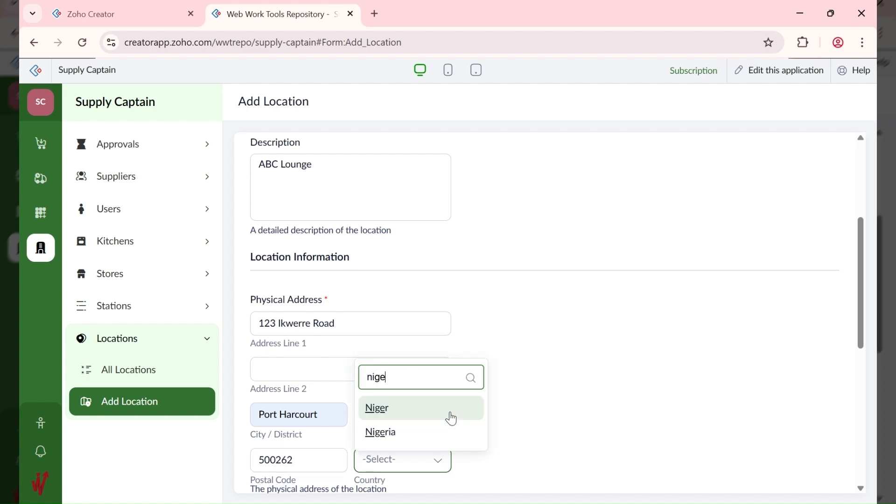
type("ria")
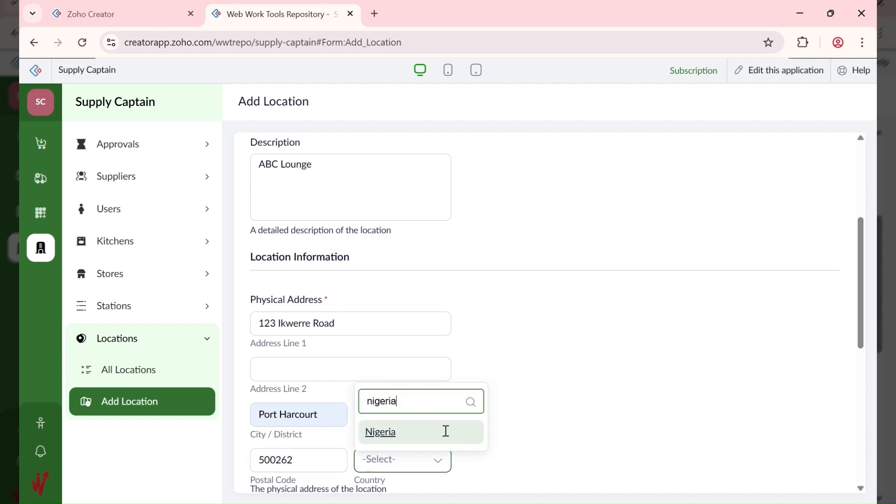
left_click(414, 437)
scroll(580, 370, "down", 5)
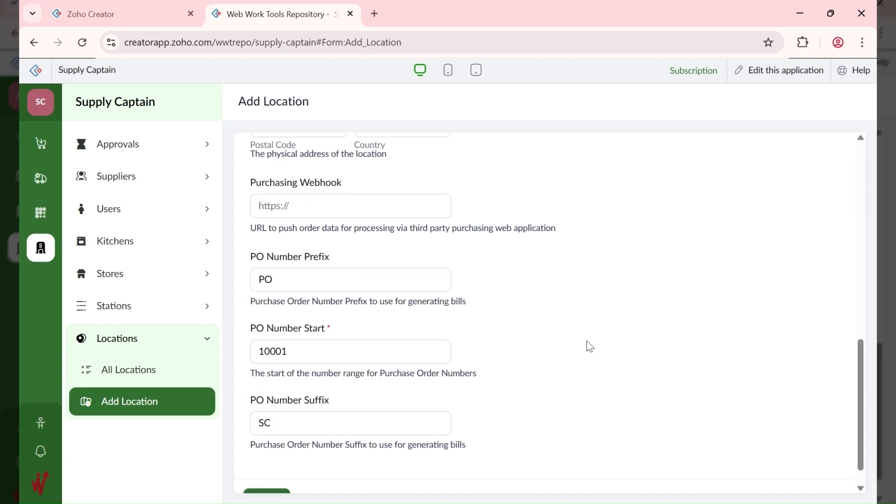
Step: Select the existing SC value in the ANNEX location's PO Number Suffix field
scroll(587, 346, "up", 2)
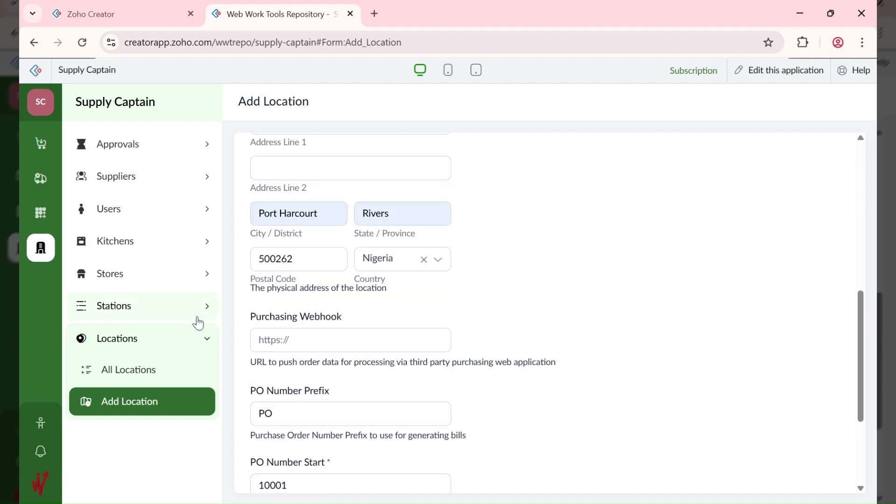
left_click(286, 343)
scroll(309, 342, "down", 2)
scroll(308, 342, "down", 1)
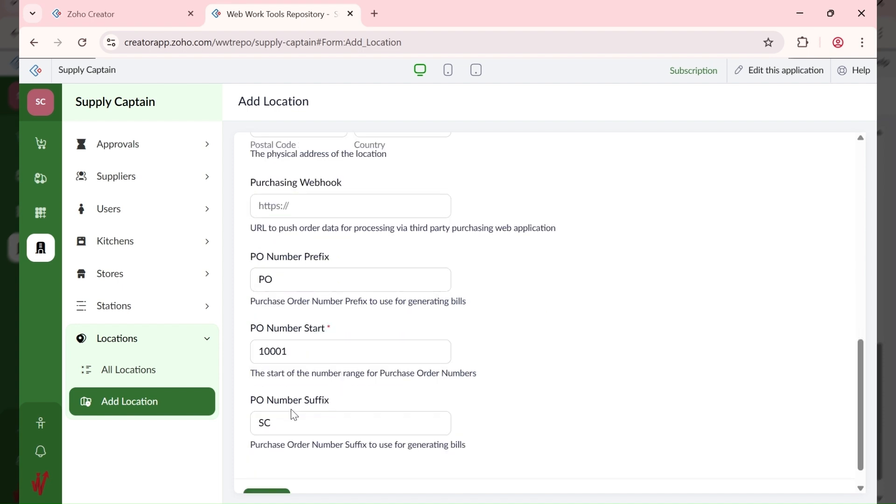
left_click(265, 419)
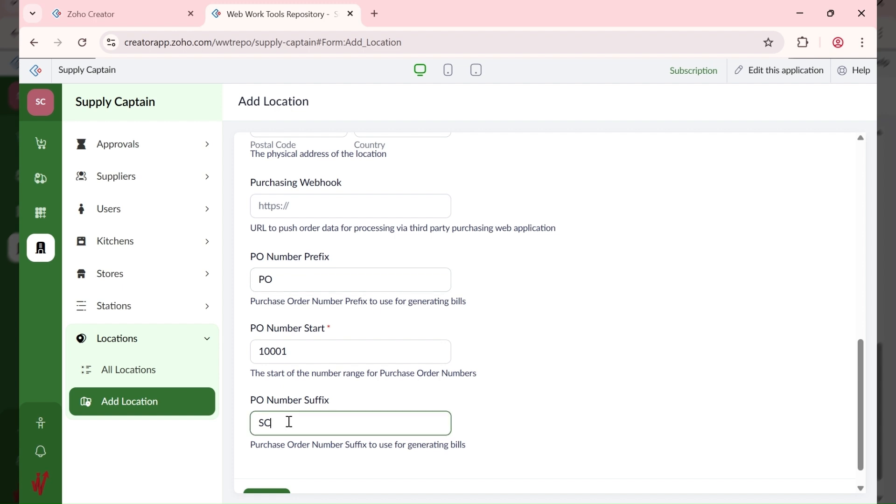
left_click_drag(287, 423, 255, 420)
left_click_drag(280, 278, 254, 280)
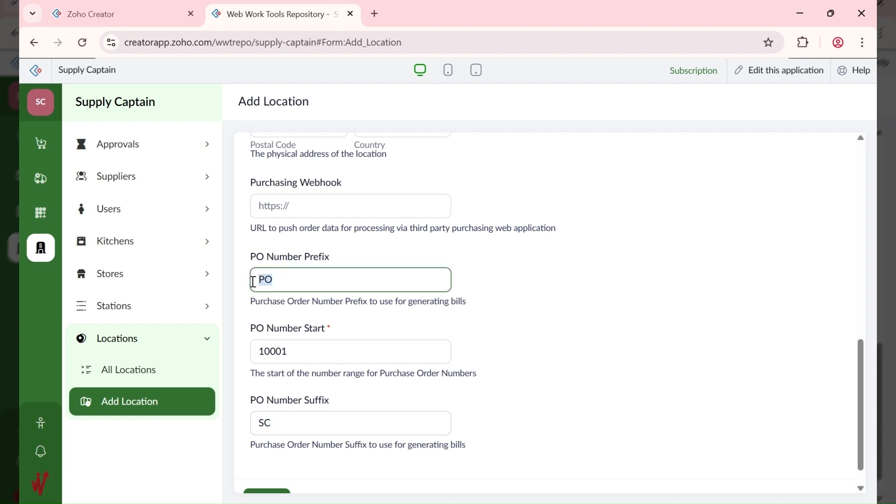
left_click_drag(296, 427, 238, 432)
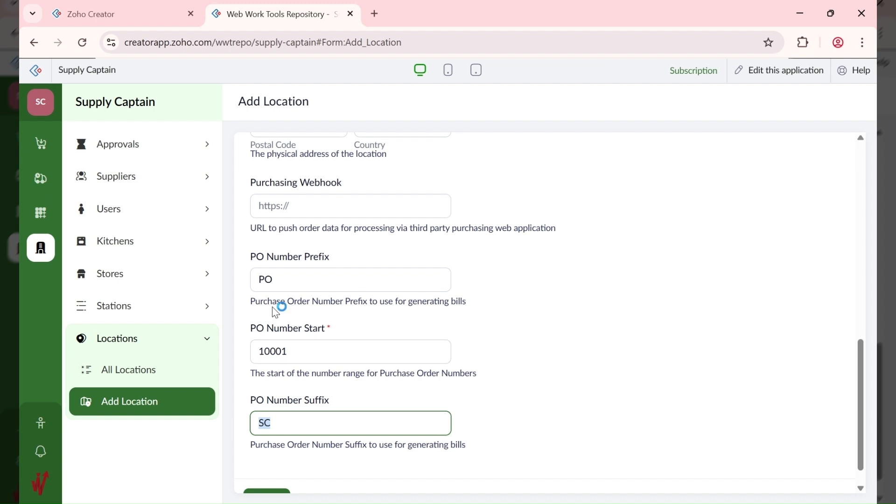
left_click(273, 279)
double_click(272, 279)
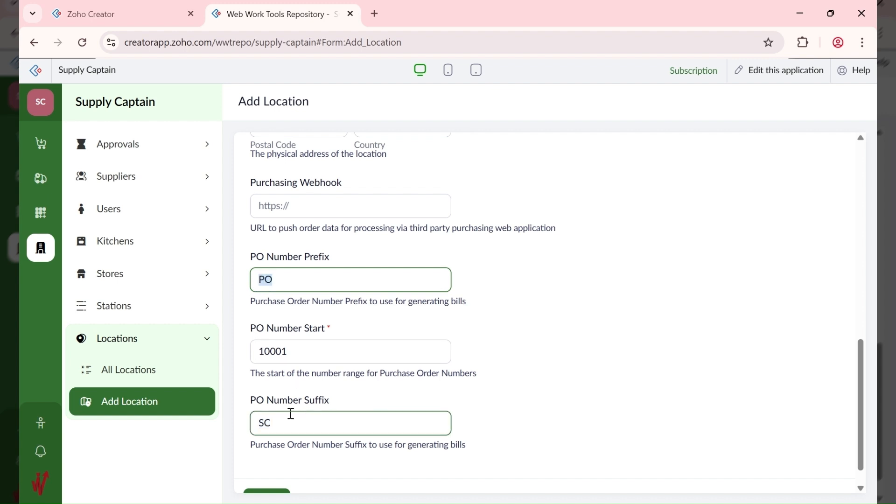
double_click(260, 423)
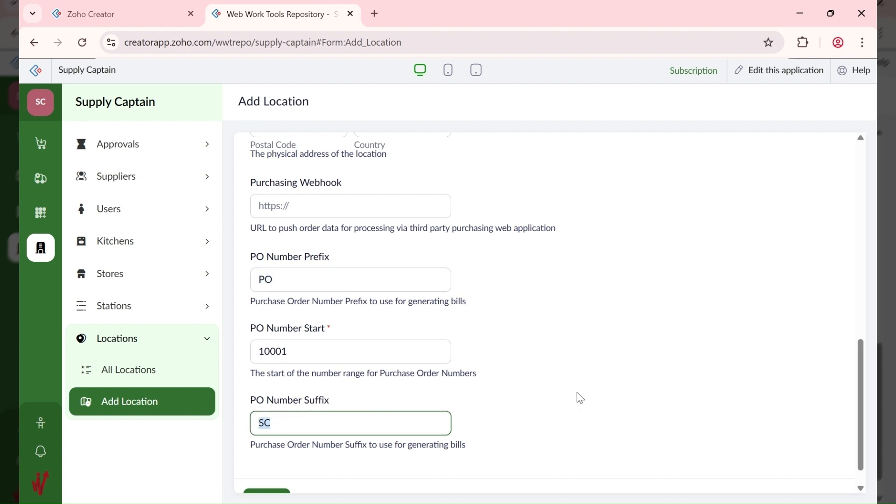
Step: Replace the suffix with ANX and add the ANNEX location
type("ANN")
key("BackSpace")
type("X")
scroll(508, 388, "down", 1)
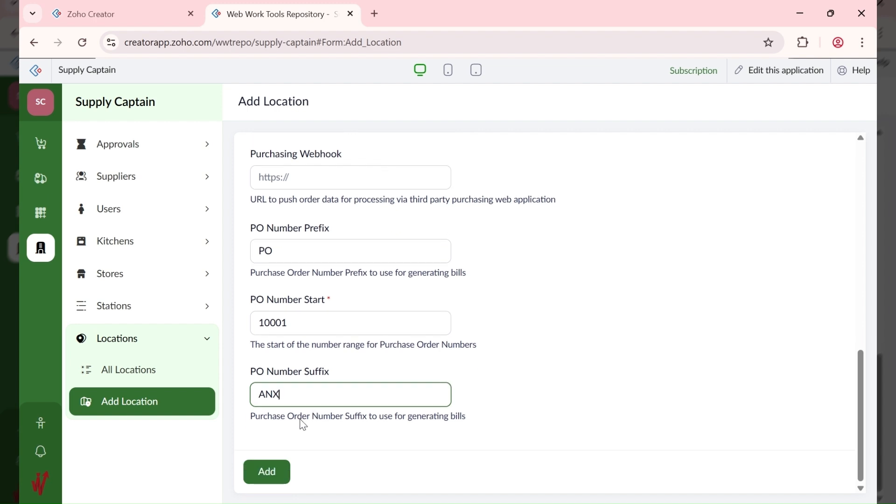
left_click(279, 472)
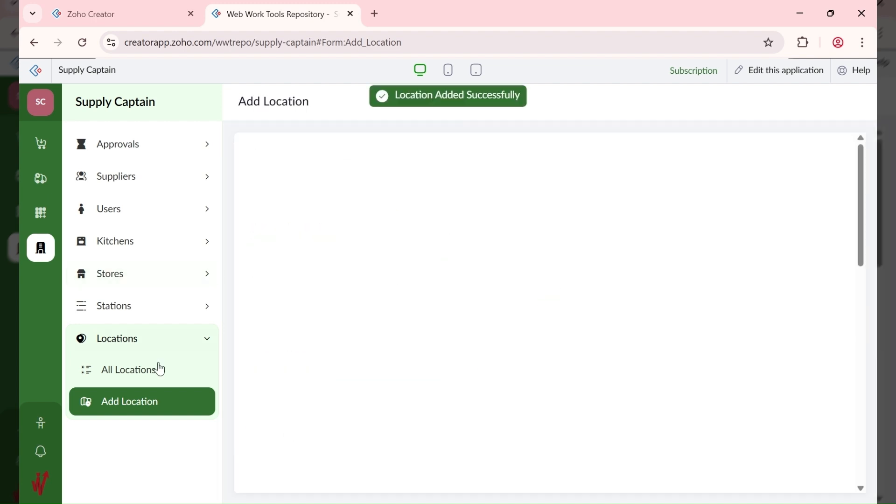
Step: Open the ABC FOODS LTD (HQ) record from All Locations for editing
left_click(158, 376)
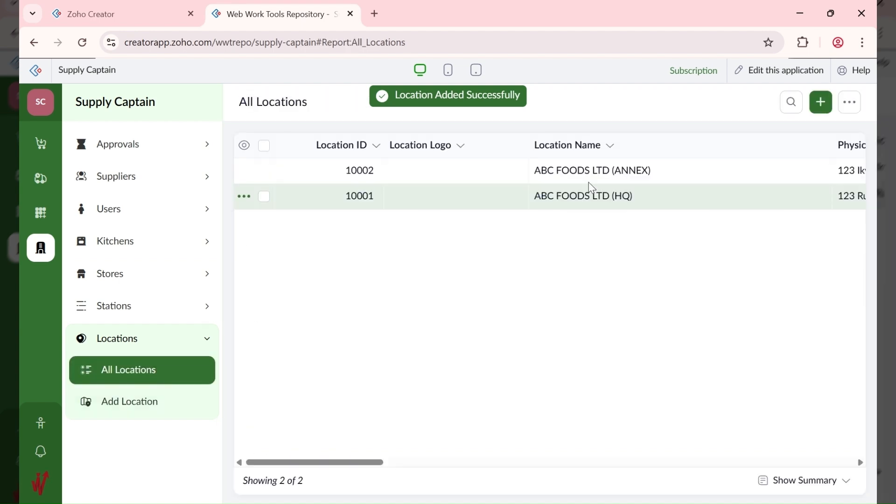
left_click(655, 199)
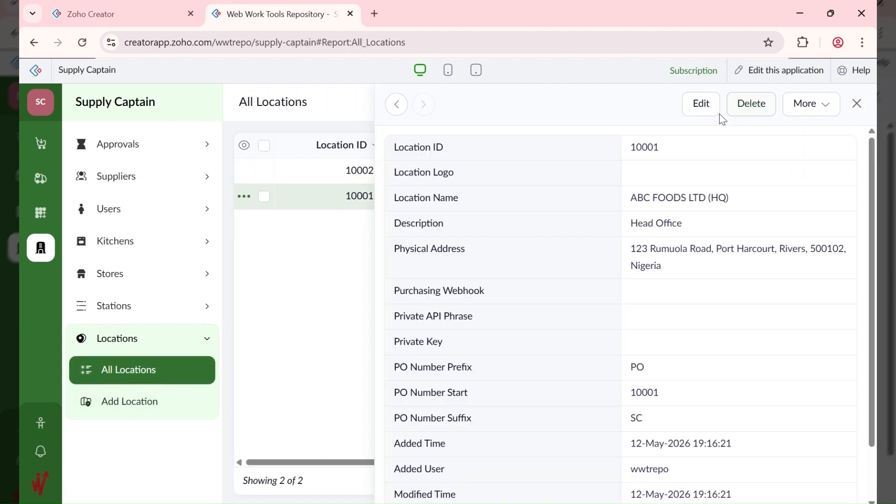
left_click(699, 108)
Step: Change its PO Number Suffix from SC to HQ and update the record
scroll(391, 334, "down", 5)
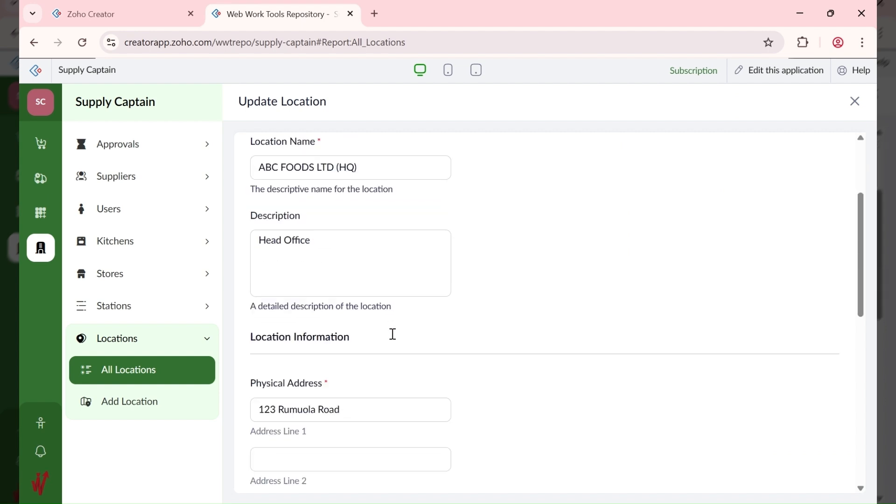
scroll(329, 353, "down", 4)
scroll(295, 372, "down", 3)
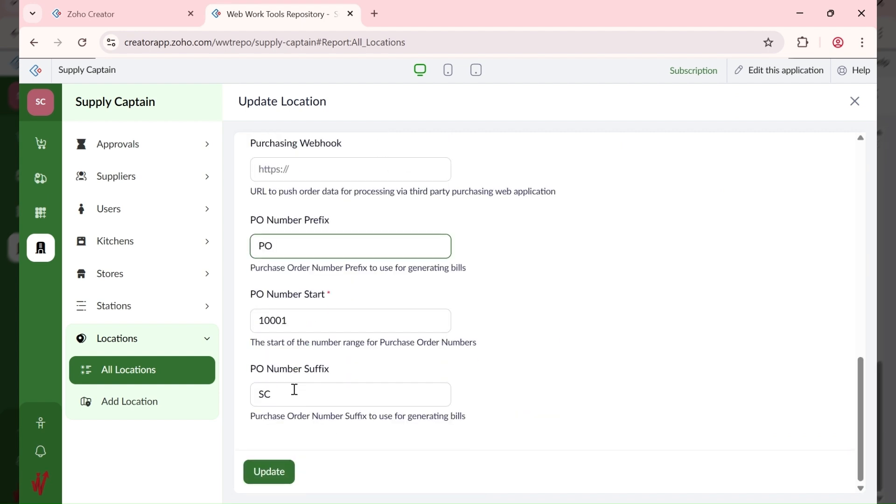
left_click(286, 393)
key("ctrl+a")
type("HQ")
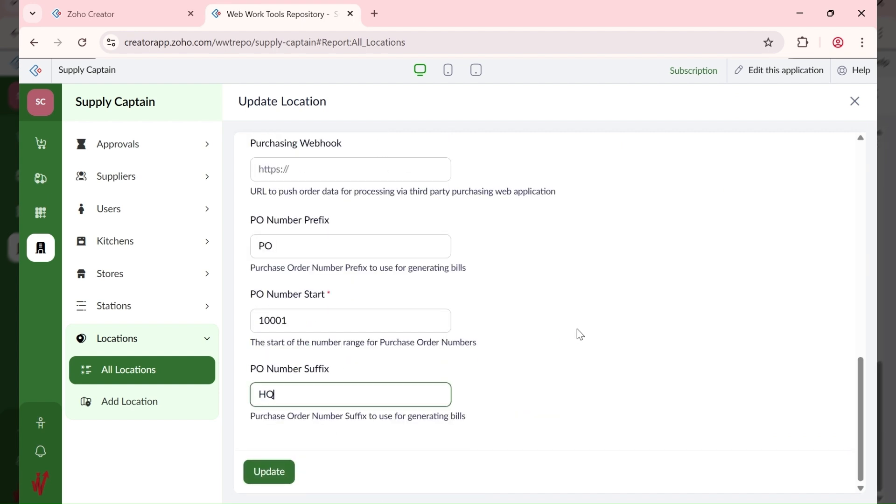
left_click(278, 475)
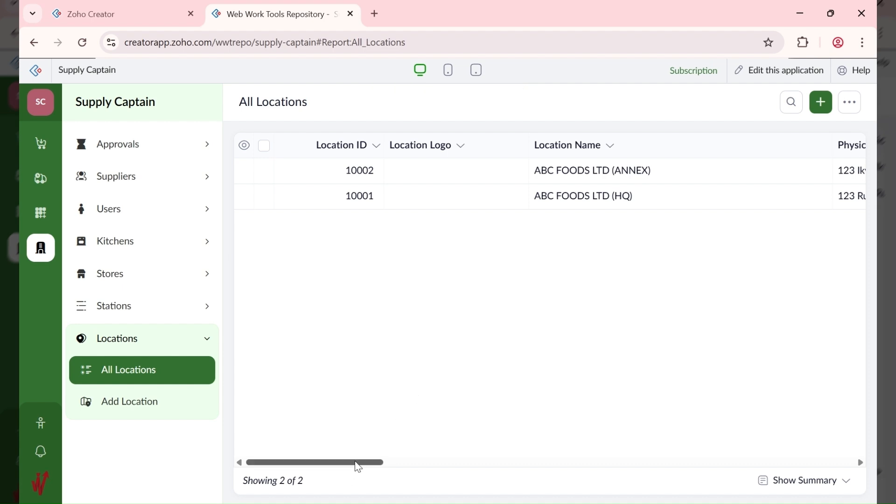
Step: Scroll the All Locations report right to check suffixes HQ and ANX, then back left
left_click_drag(356, 463, 768, 416)
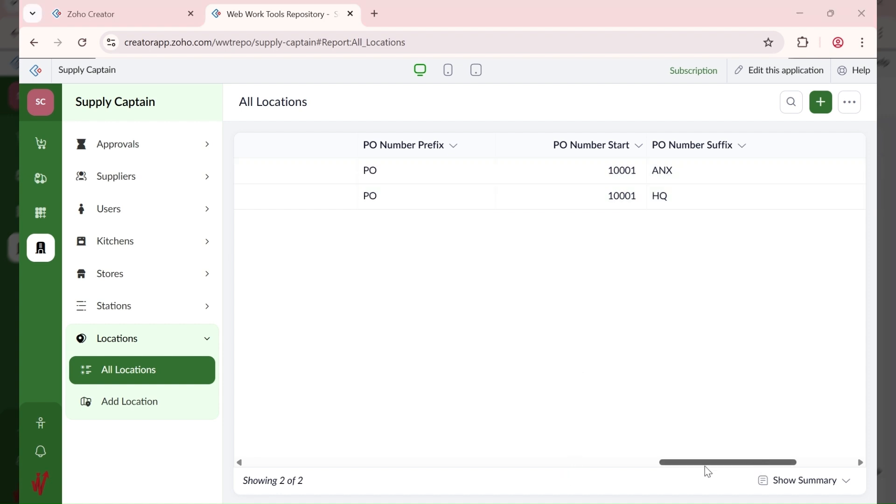
left_click_drag(704, 468, 320, 464)
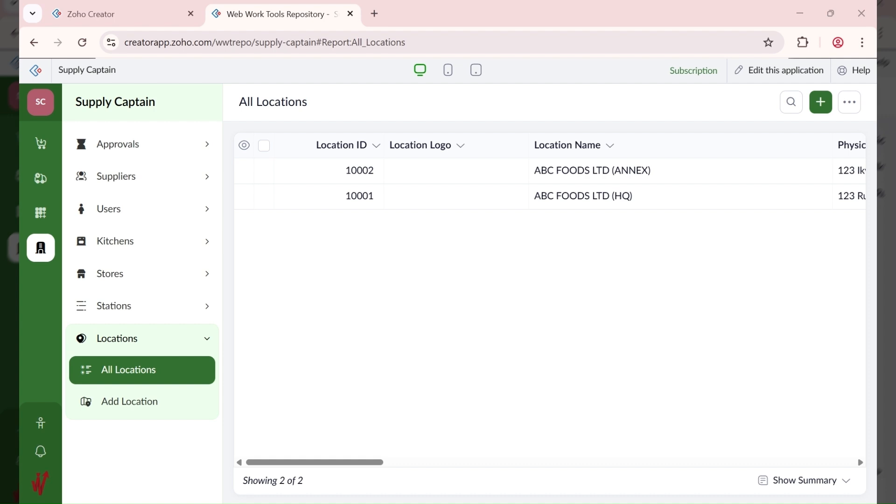
Step: Open a blank Add Station form from the Stations section
left_click(155, 318)
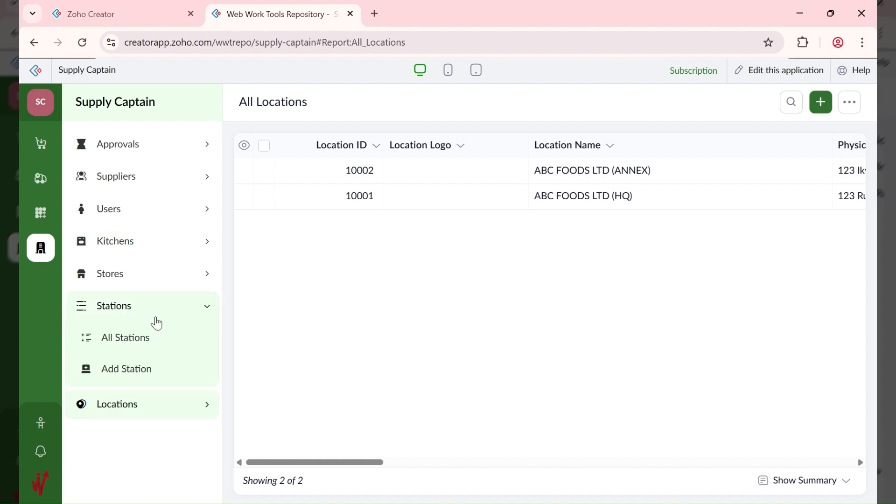
left_click(157, 371)
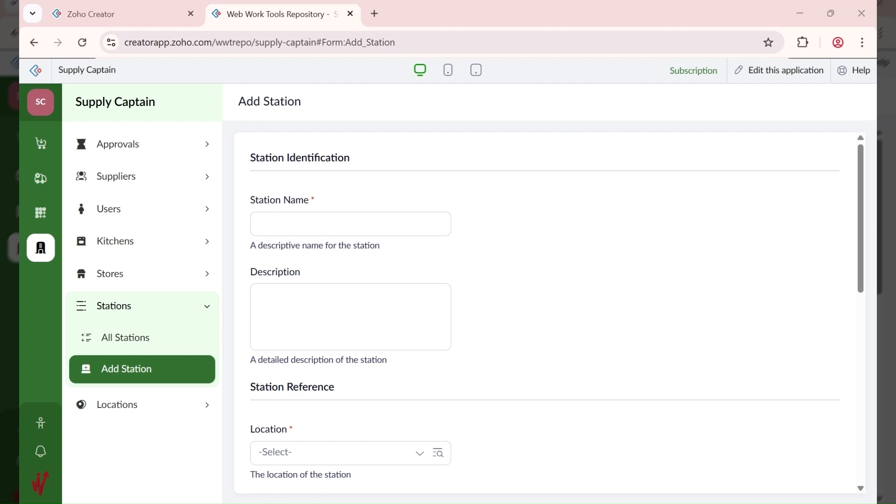
Step: Enter Station Name ABC HQ and Description ABC Stores
left_click(350, 224)
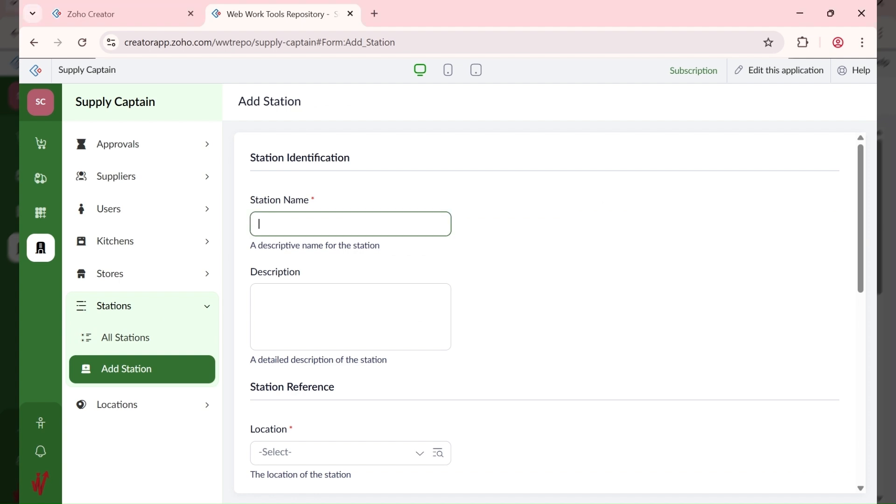
type("ABC HQ:")
key("BackSpace")
left_click(294, 303)
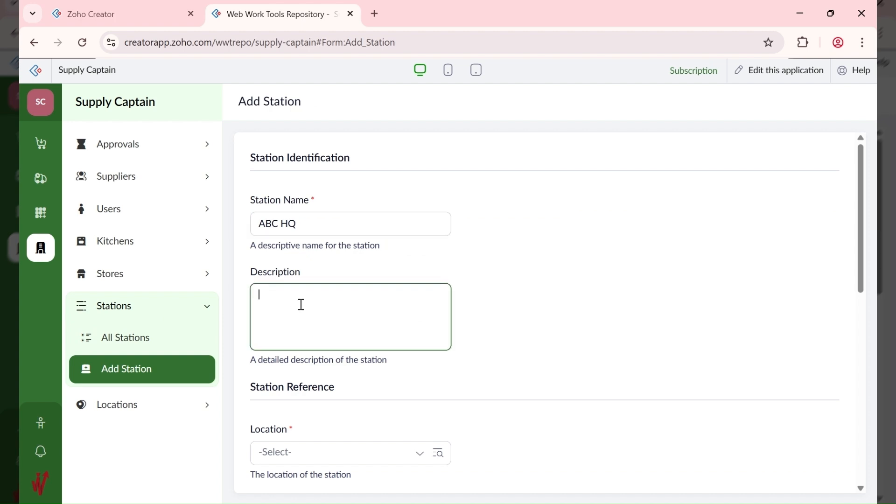
left_click(536, 503)
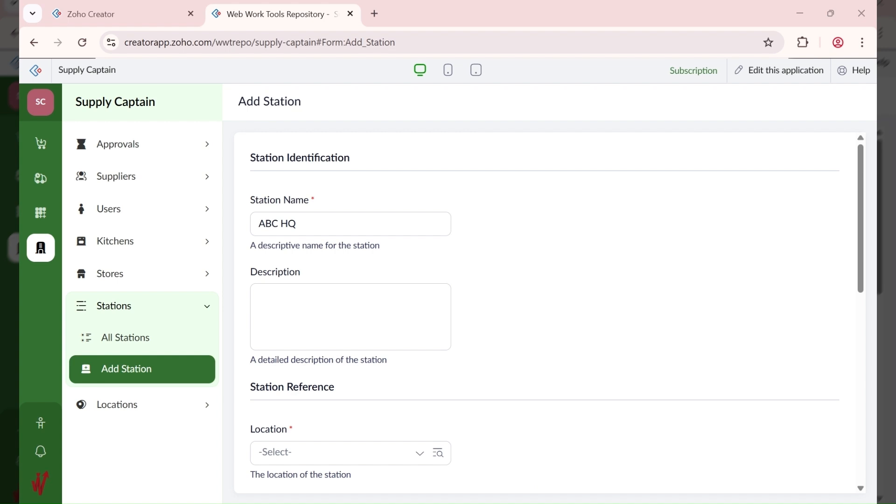
left_click(310, 319)
type("ABC Stores")
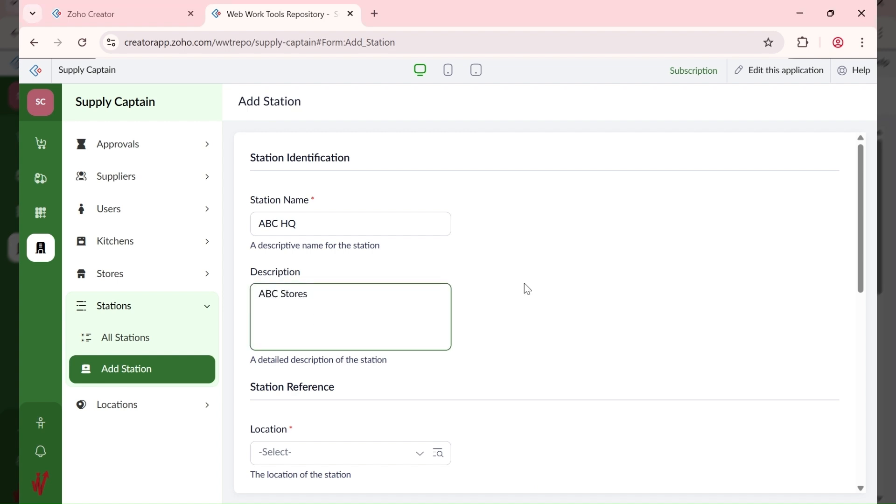
Step: Set the station's Location to ABC FOODS LTD (HQ) - 10001
scroll(460, 307, "down", 3)
scroll(293, 258, "down", 2)
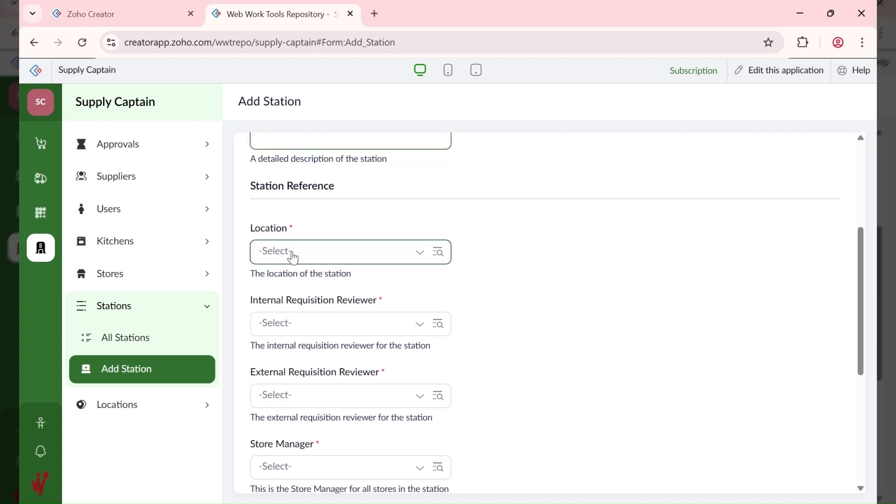
left_click(294, 254)
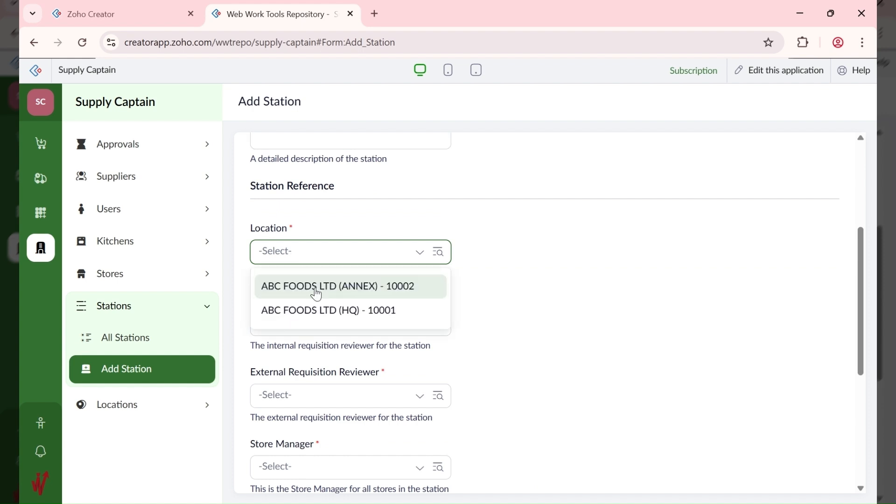
left_click(319, 313)
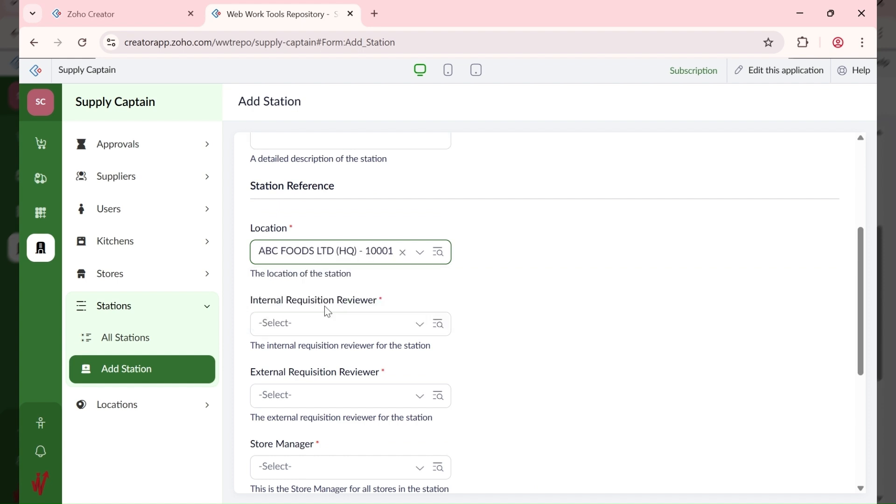
left_click(509, 289)
scroll(437, 303, "down", 3)
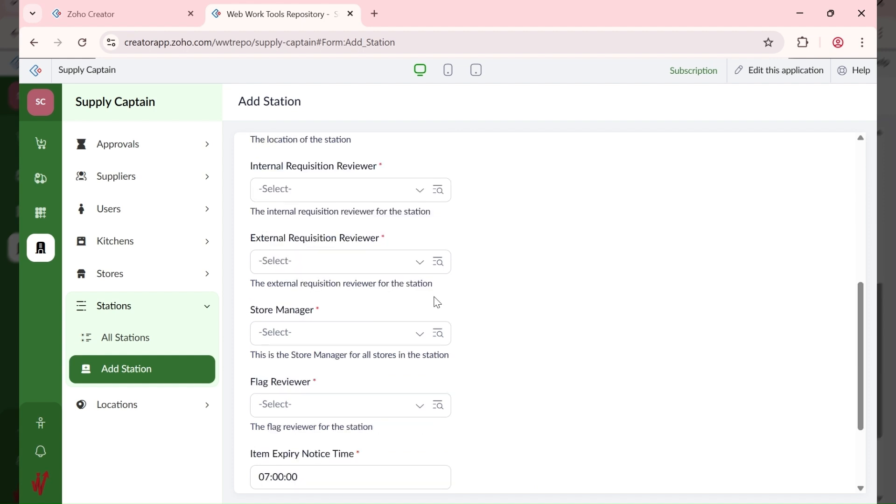
scroll(348, 295, "up", 2)
Step: Assign the listed user as both Internal and External Requisition Reviewer
left_click(317, 256)
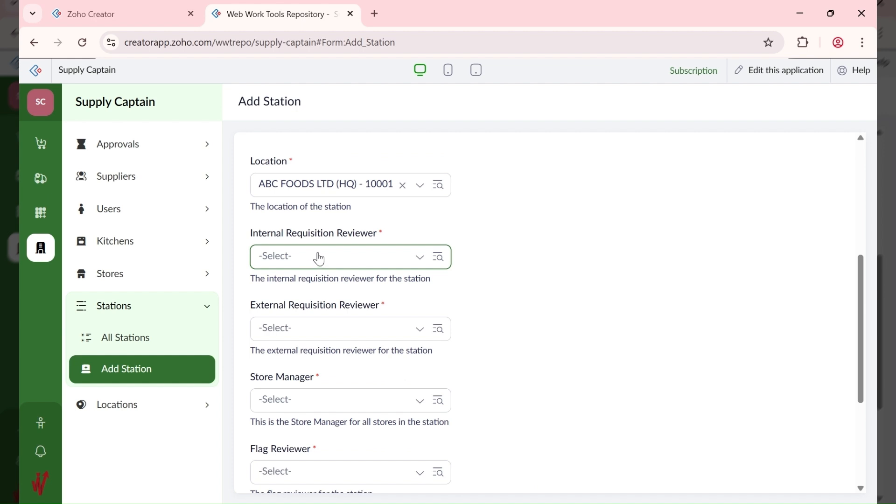
left_click(320, 260)
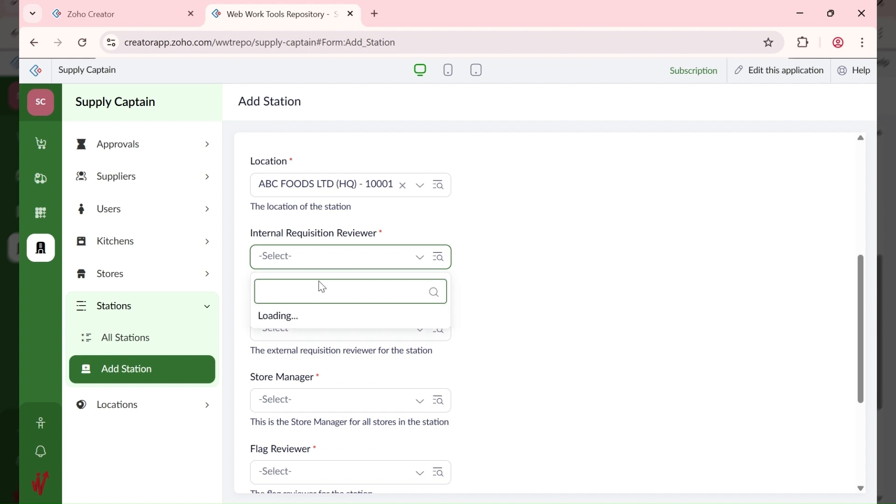
left_click(322, 293)
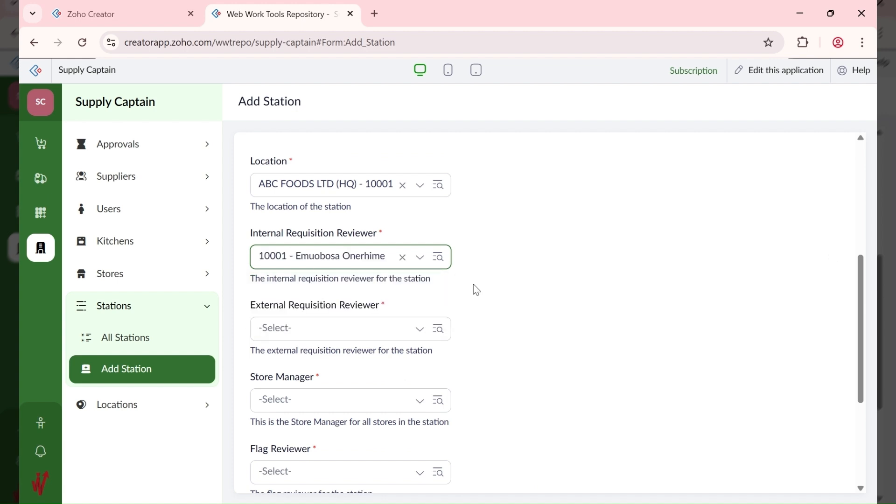
left_click(336, 331)
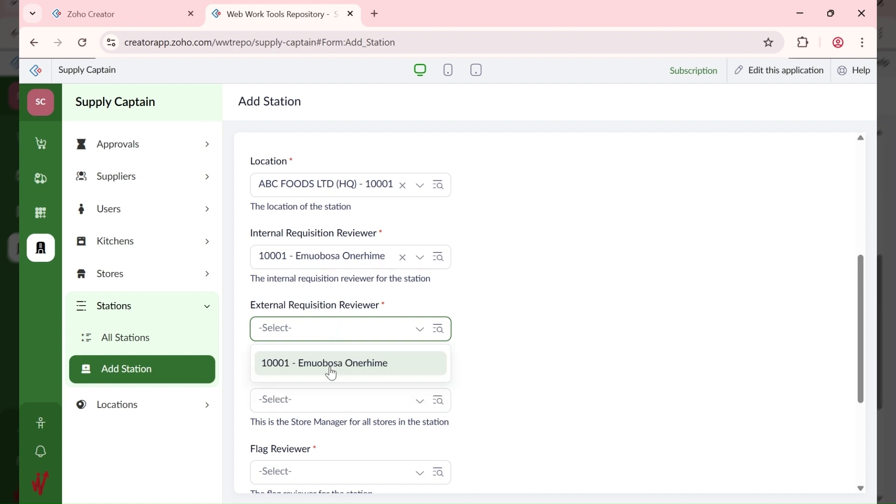
left_click(331, 364)
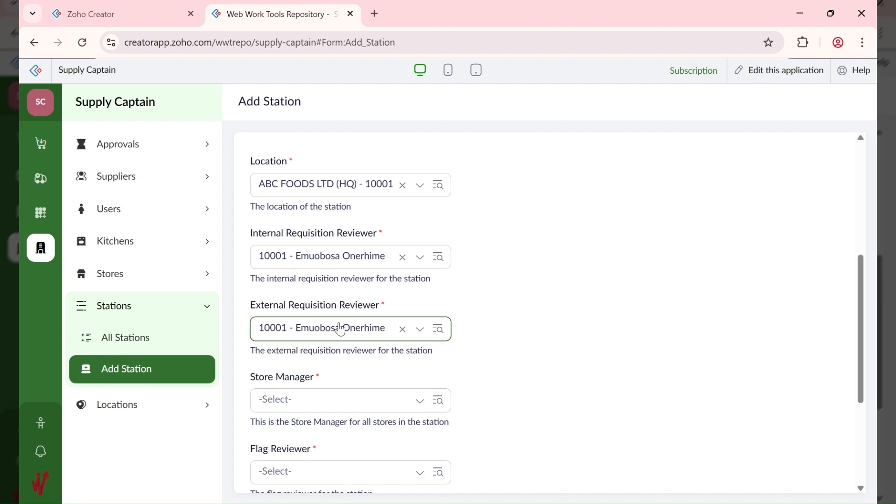
Step: Make the same user Store Manager and Flag Reviewer, then add the ABC HQ station
scroll(354, 303, "down", 2)
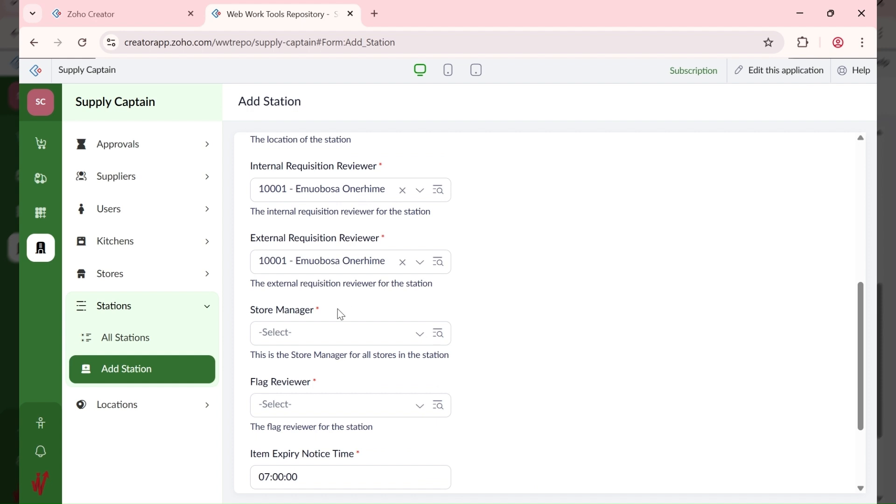
left_click(322, 336)
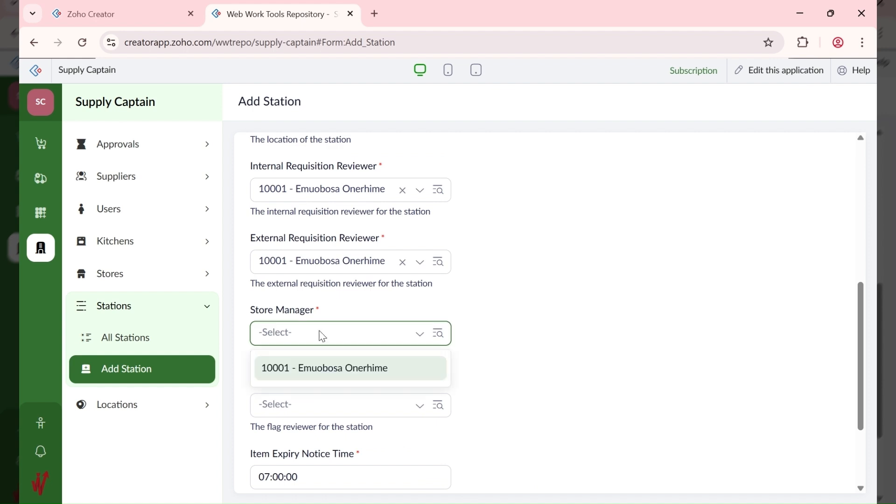
left_click(318, 371)
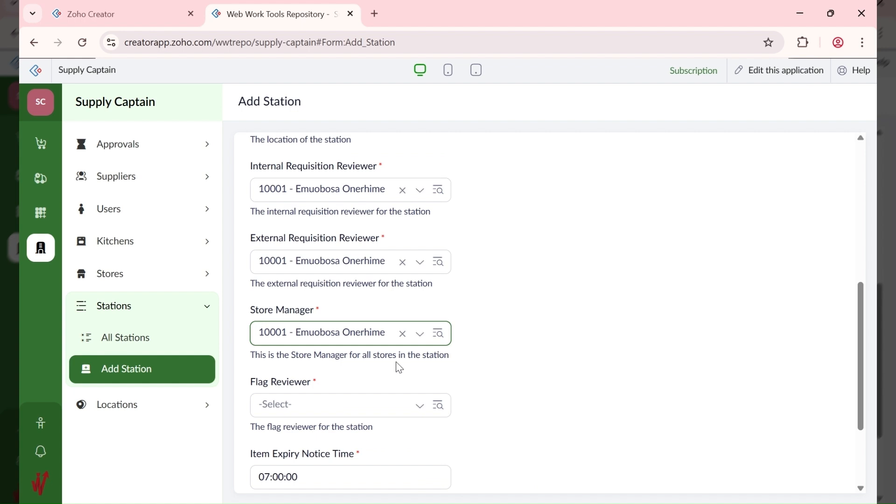
left_click(324, 412)
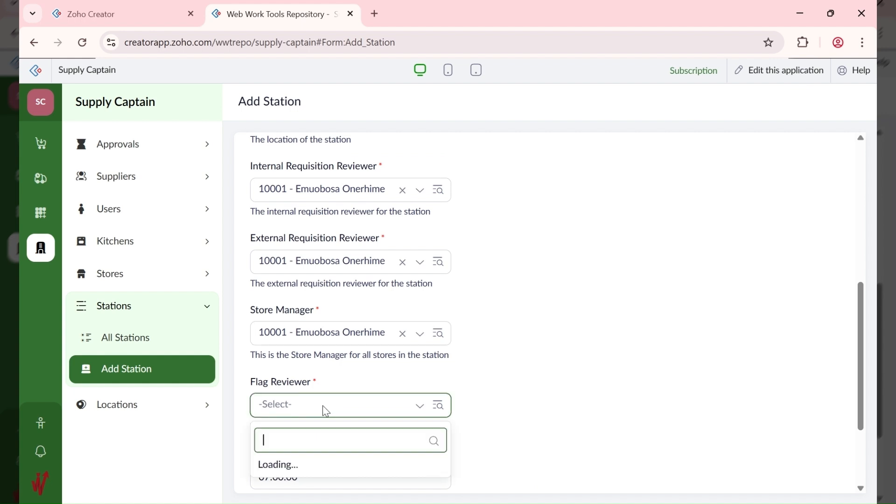
left_click(328, 439)
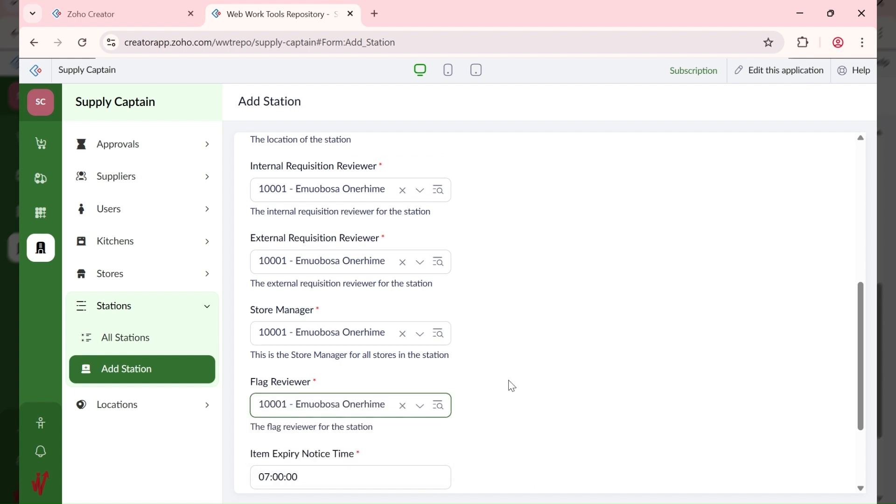
left_click(512, 386)
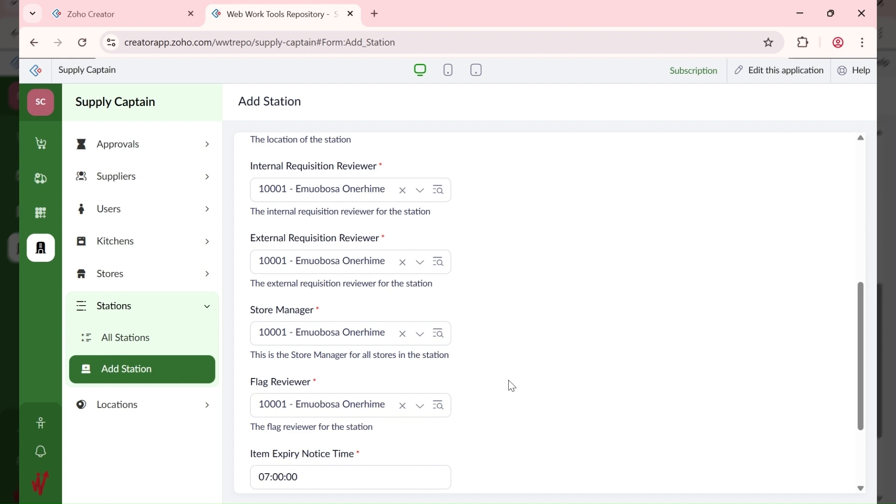
scroll(481, 399, "down", 1)
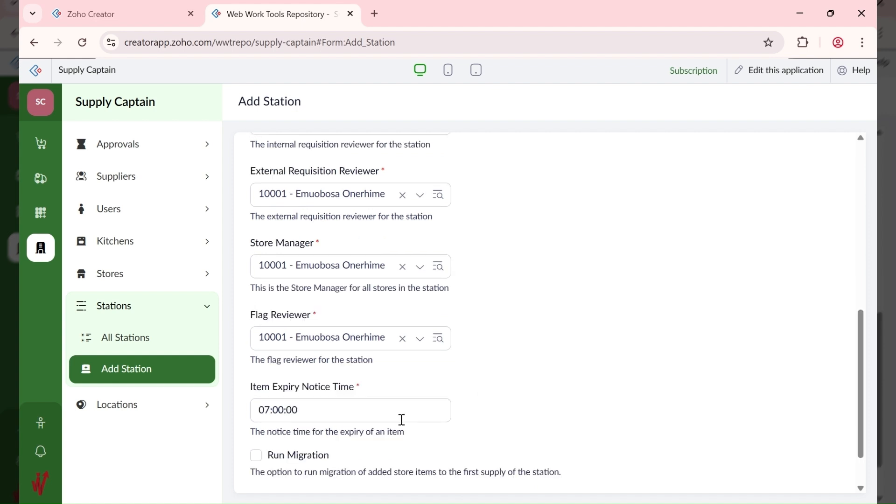
scroll(402, 420, "down", 1)
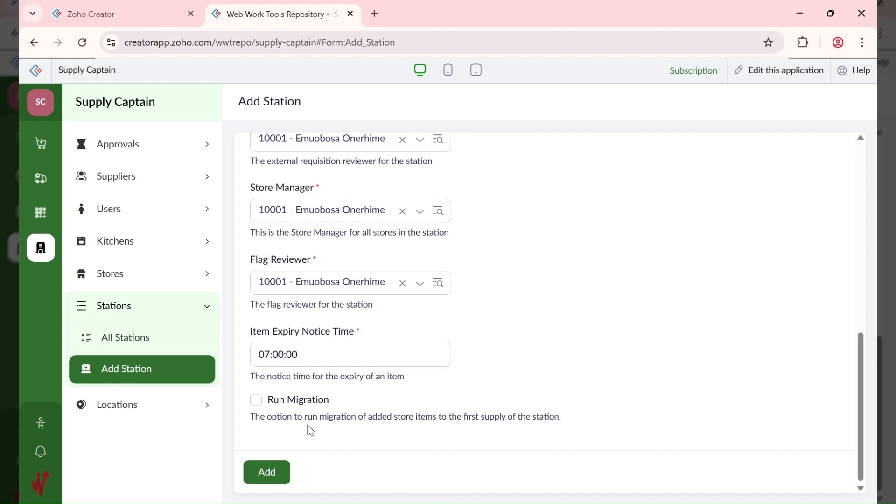
left_click(269, 474)
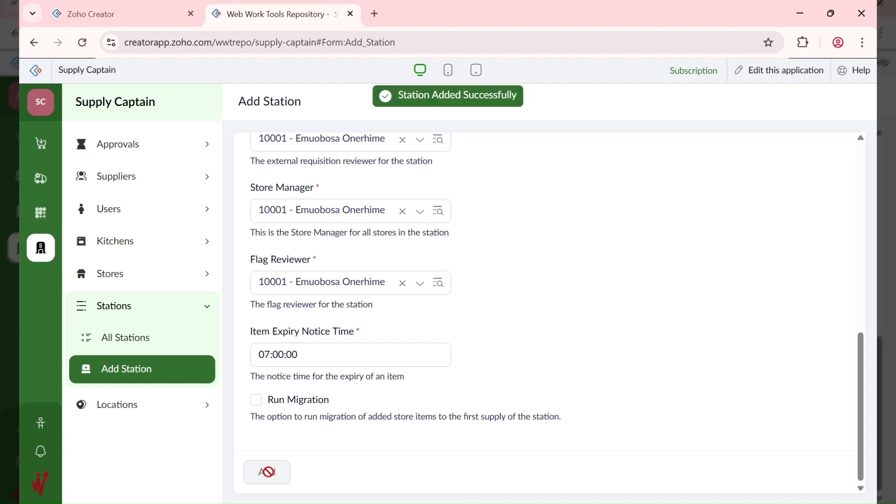
Step: Start a new station ABC EXT, description ABC Warehouse, at the HQ location
left_click(147, 344)
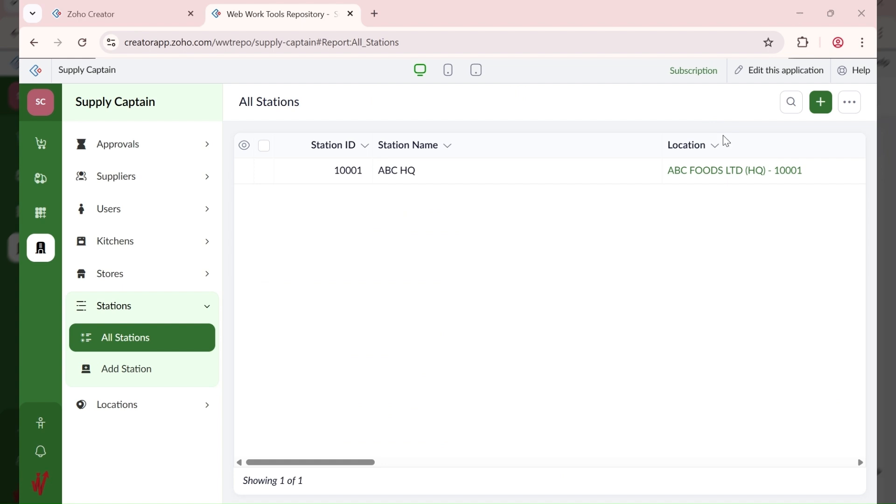
left_click(819, 105)
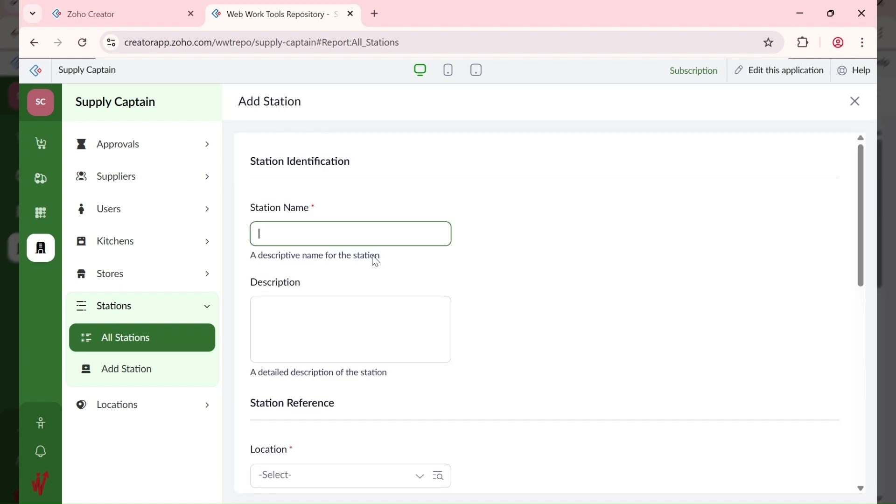
type("ABC EXT")
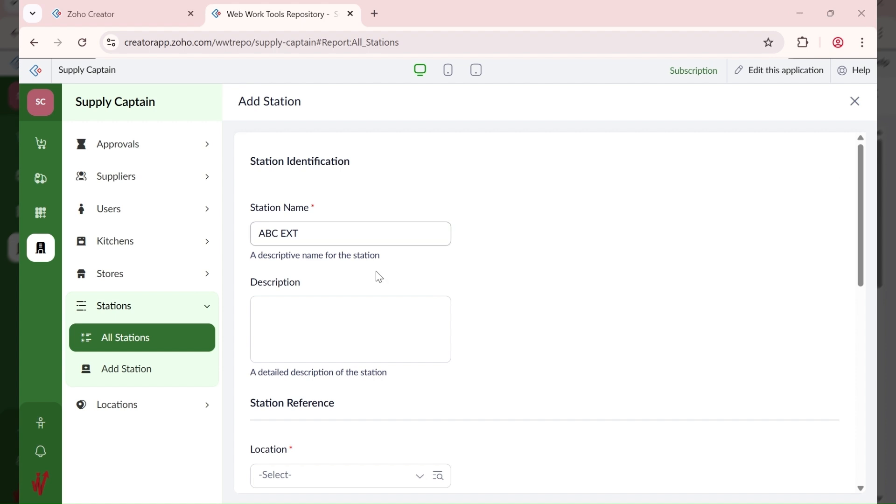
left_click(381, 296)
type("ABC Warehouse")
scroll(508, 318, "down", 3)
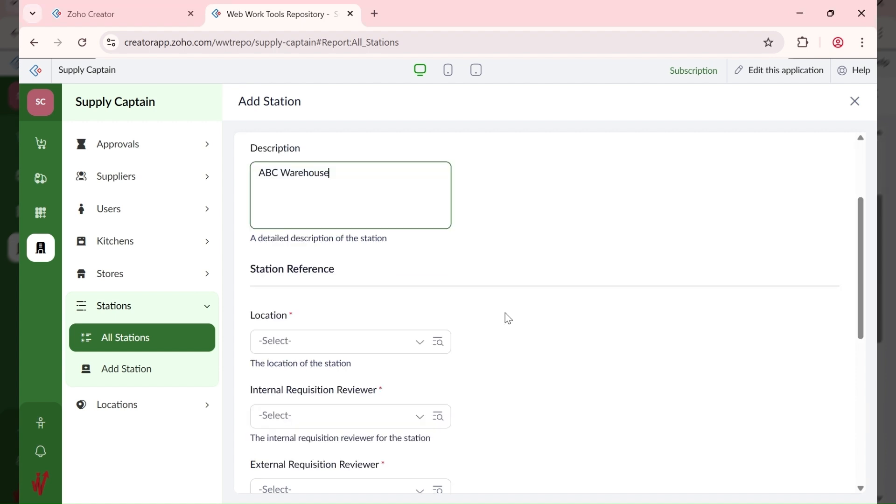
left_click(337, 349)
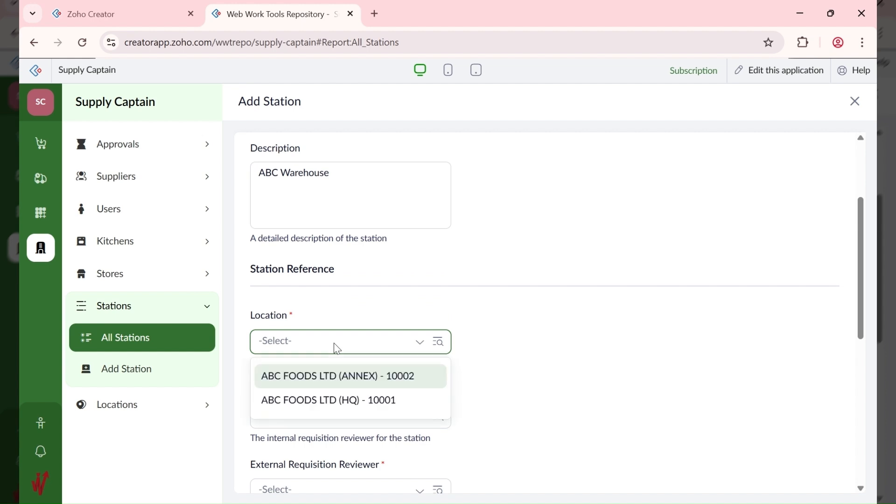
left_click(356, 401)
Step: Set user 10001 as both reviewers, store manager and flag reviewer, then save ABC EXT
scroll(524, 346, "down", 3)
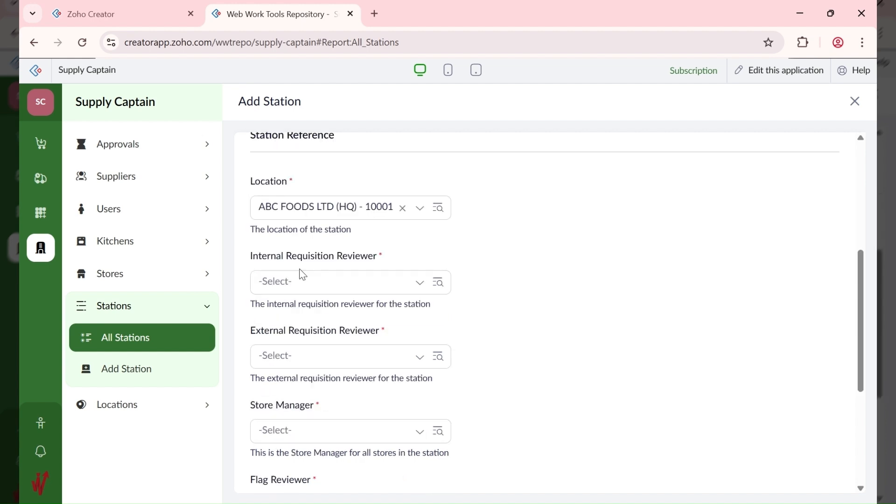
left_click(304, 278)
left_click(341, 321)
left_click(326, 359)
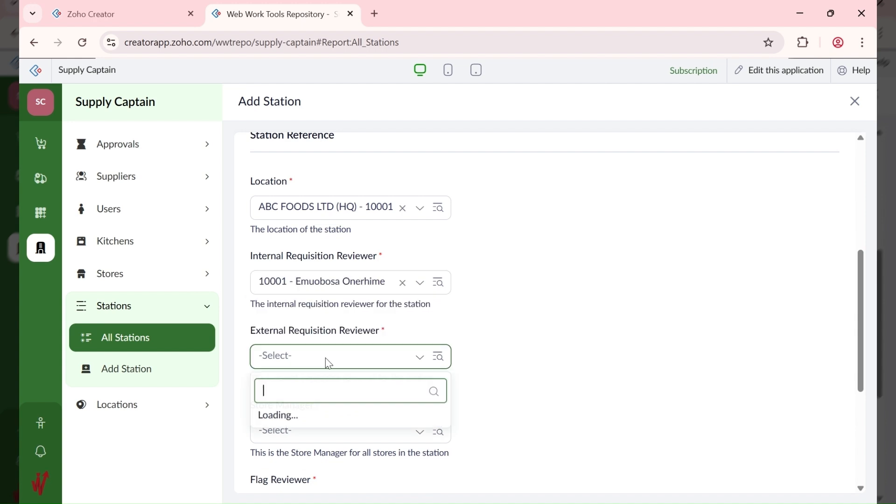
left_click(329, 407)
left_click(324, 430)
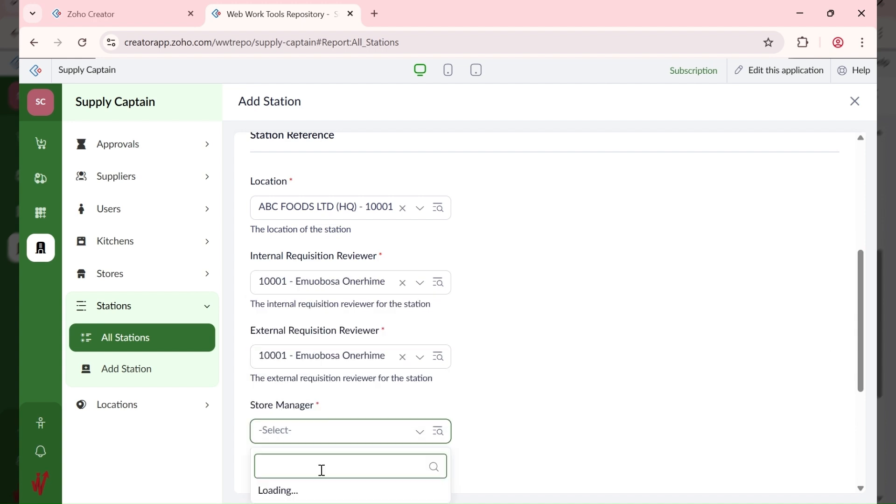
left_click(326, 490)
scroll(542, 358, "down", 5)
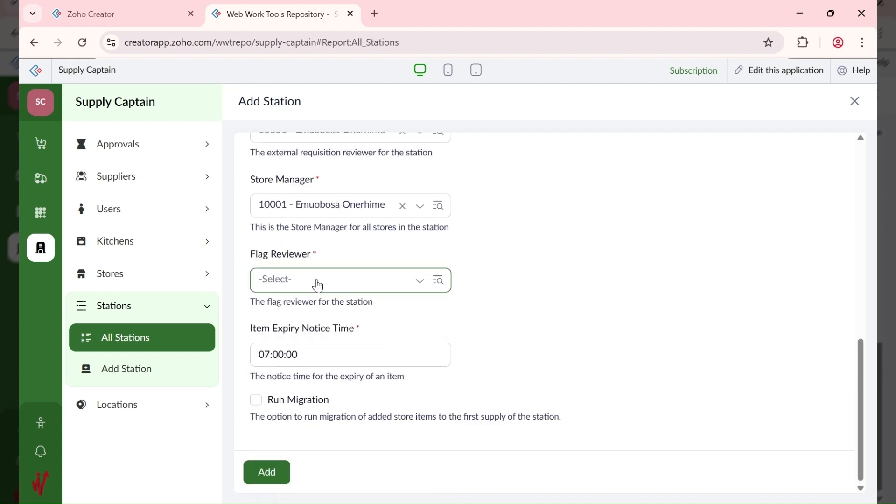
left_click(318, 284)
left_click(331, 317)
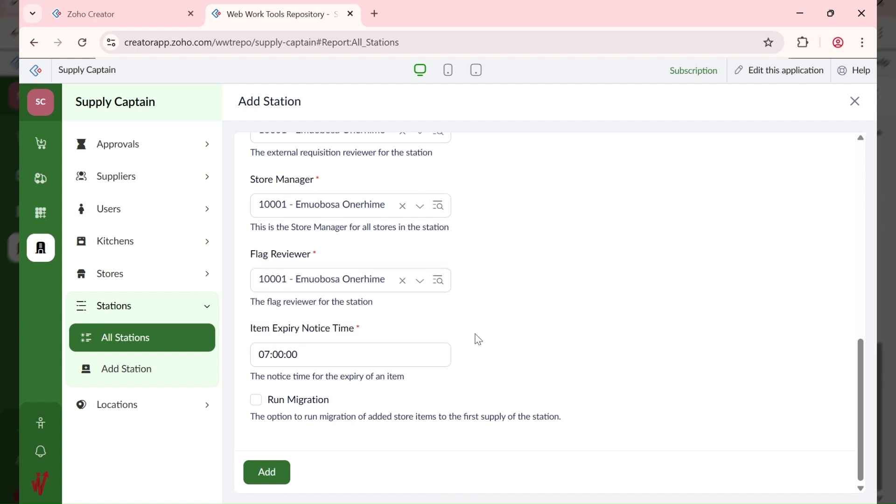
left_click(271, 481)
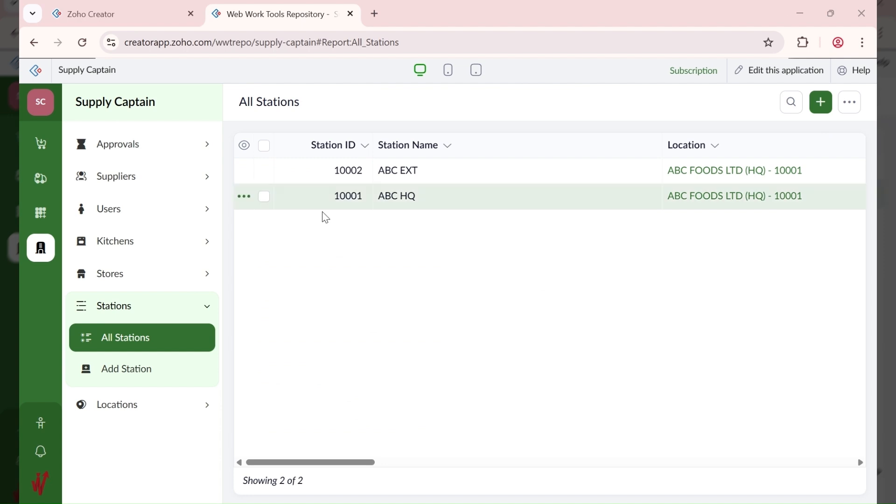
Step: Start station ABC ANNEX at the ANNEX location with user 10001 as both requisition reviewers
left_click(140, 376)
type("ABC ANNEX")
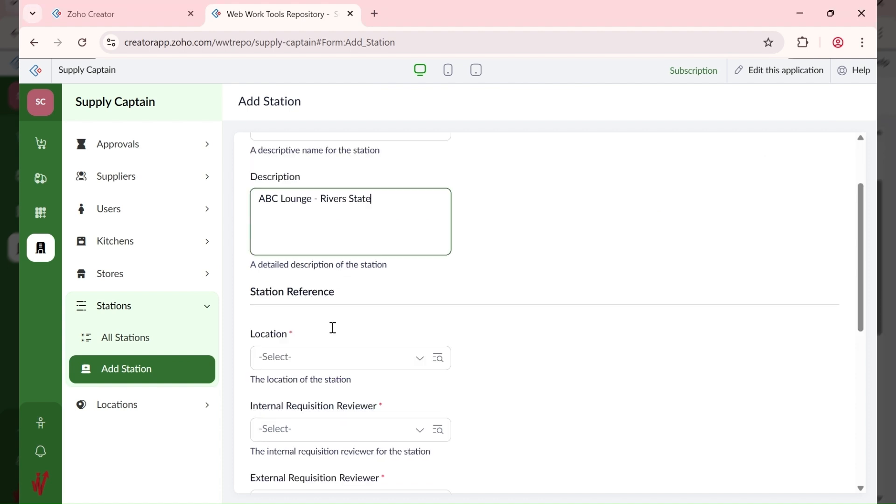
scroll(326, 324, "down", 1)
left_click(312, 319)
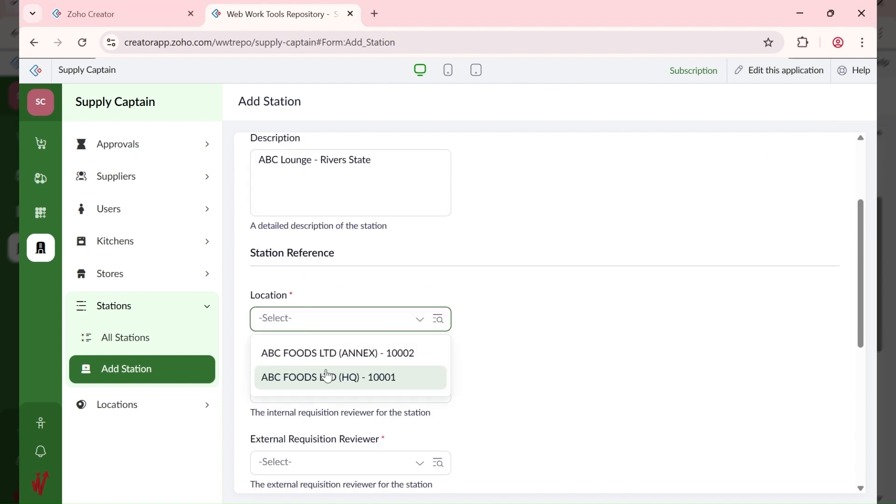
left_click(337, 354)
scroll(480, 333, "down", 3)
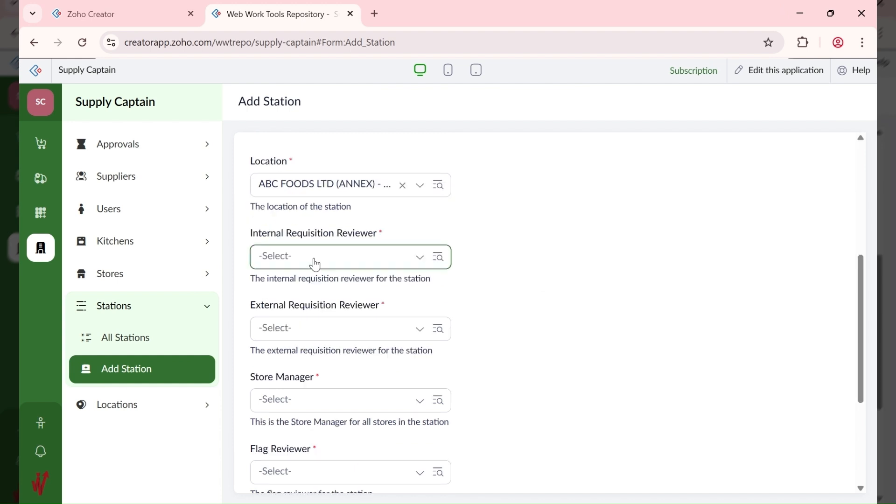
left_click(304, 261)
left_click(311, 313)
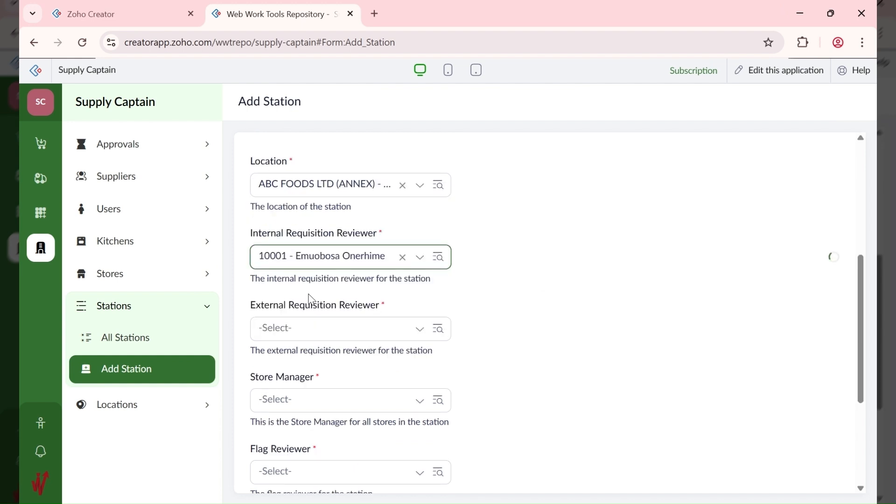
left_click(312, 329)
left_click(315, 364)
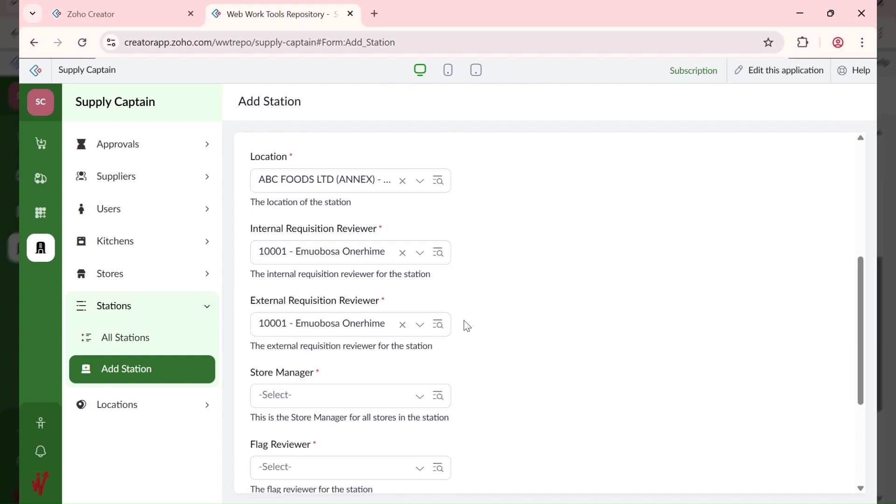
Step: Make user 10001 store manager and flag reviewer, save ABC ANNEX, and view All Stations
scroll(467, 325, "down", 3)
left_click(308, 270)
left_click(322, 325)
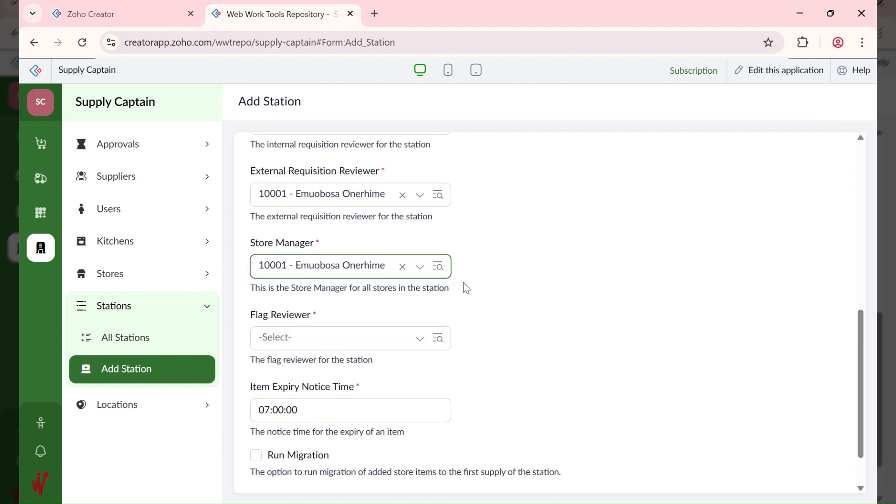
left_click(334, 345)
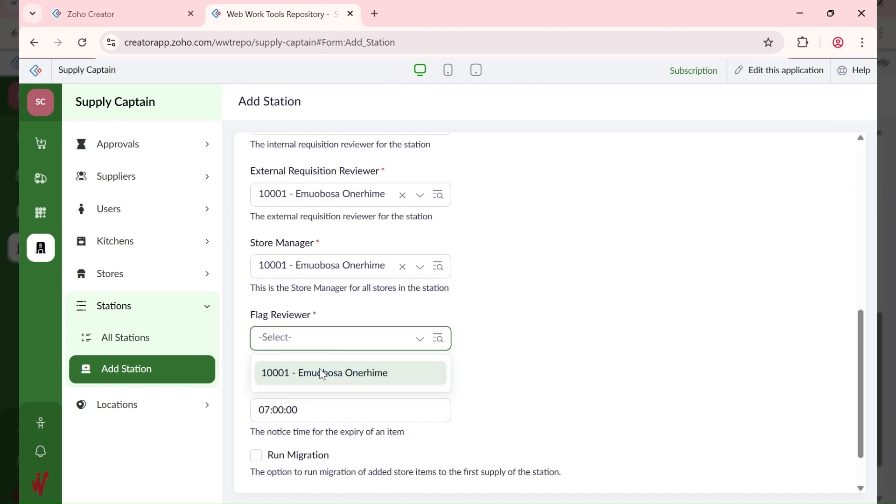
left_click(322, 373)
scroll(500, 338, "down", 1)
left_click(272, 483)
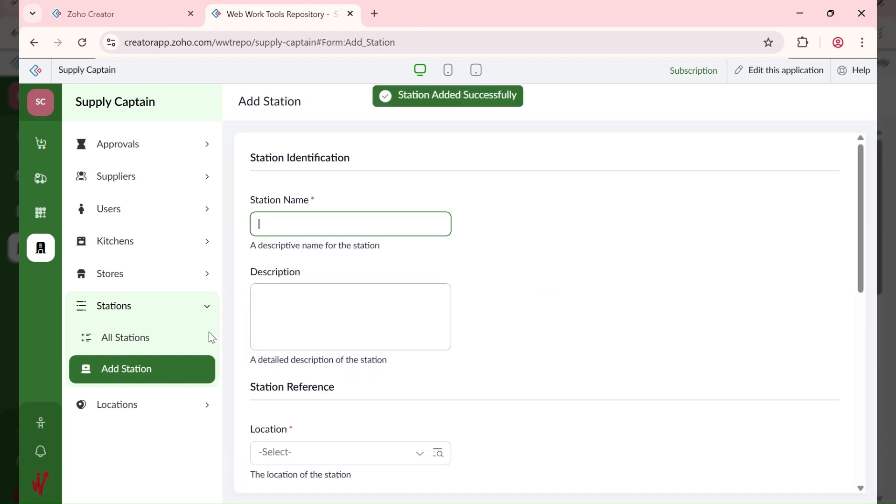
left_click(160, 344)
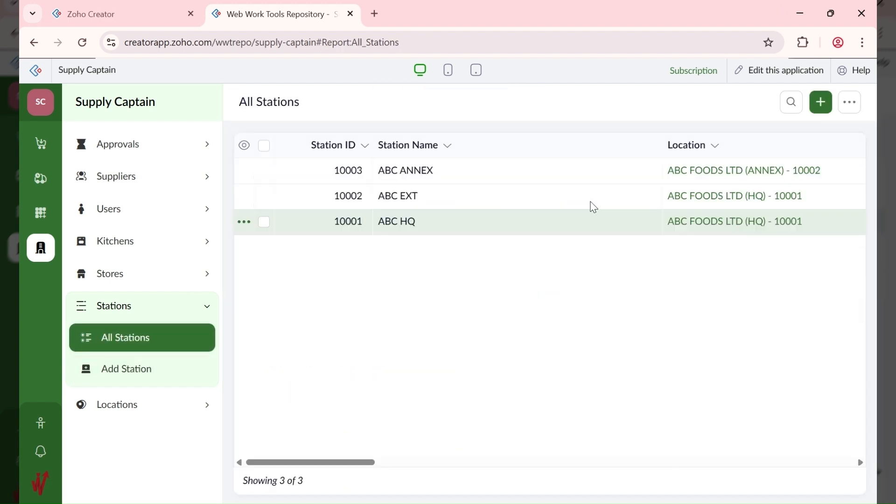
left_click_drag(366, 465, 340, 463)
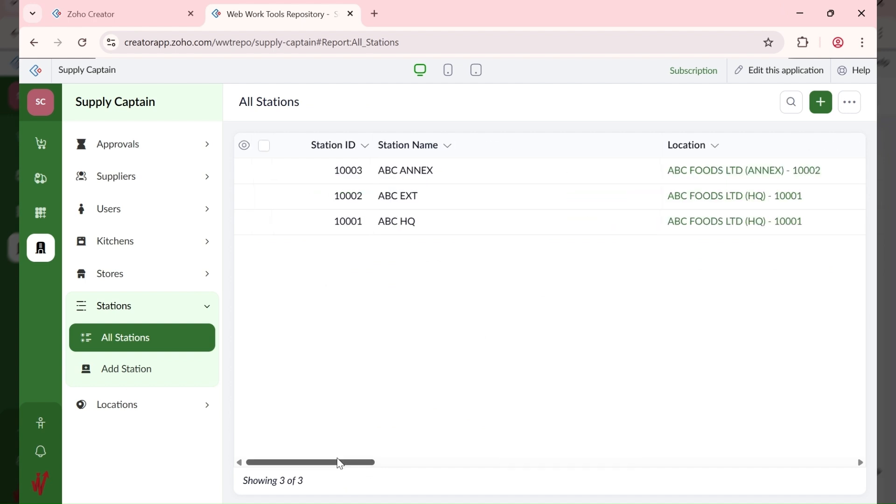
Step: Open a new Add Store form and name the store ABC HQ Dry, leaving description empty
left_click(155, 282)
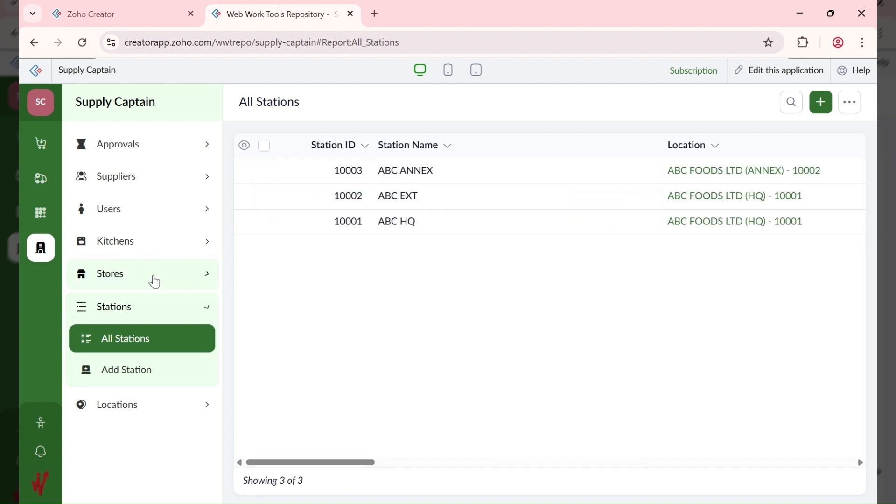
left_click(150, 347)
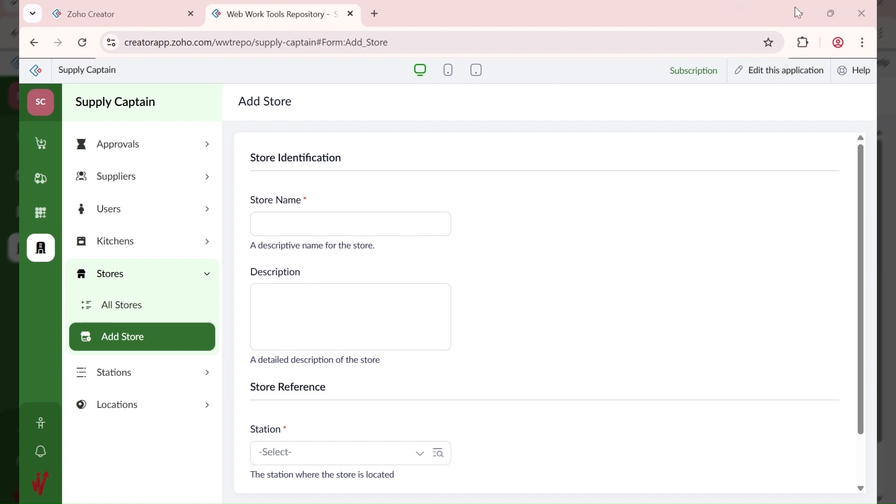
left_click(301, 222)
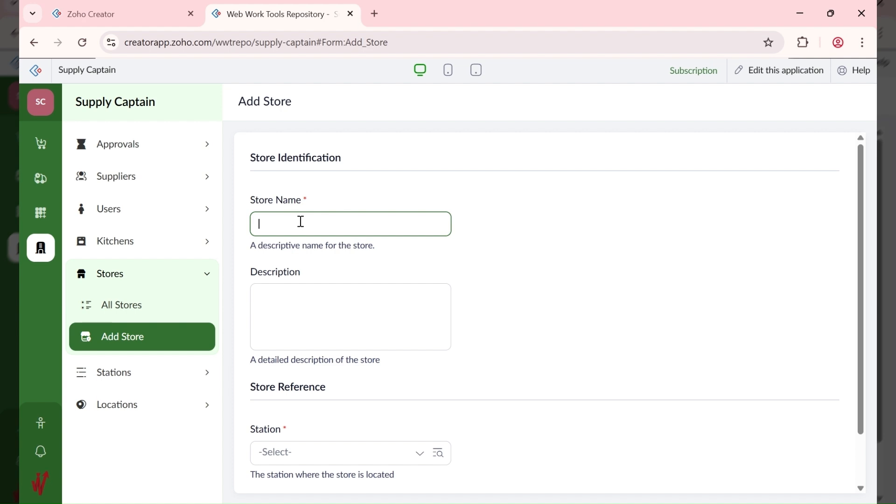
type("ABC HQRy")
key("alt+Tab")
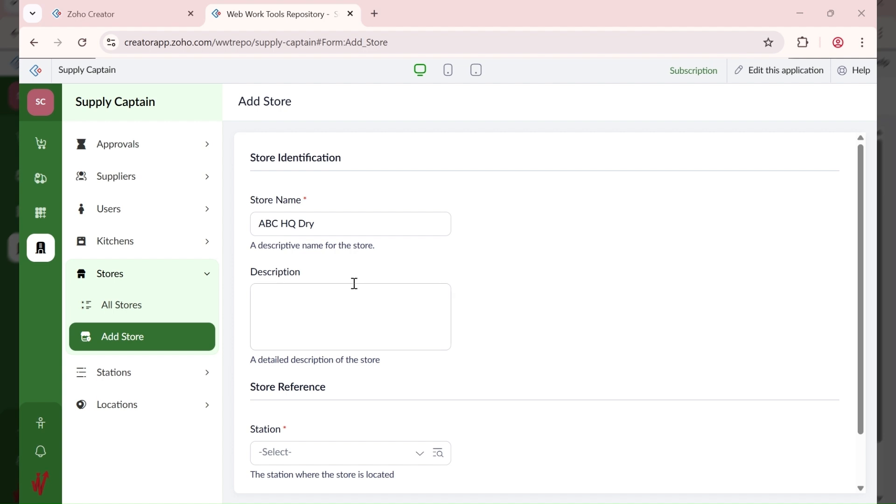
left_click(375, 316)
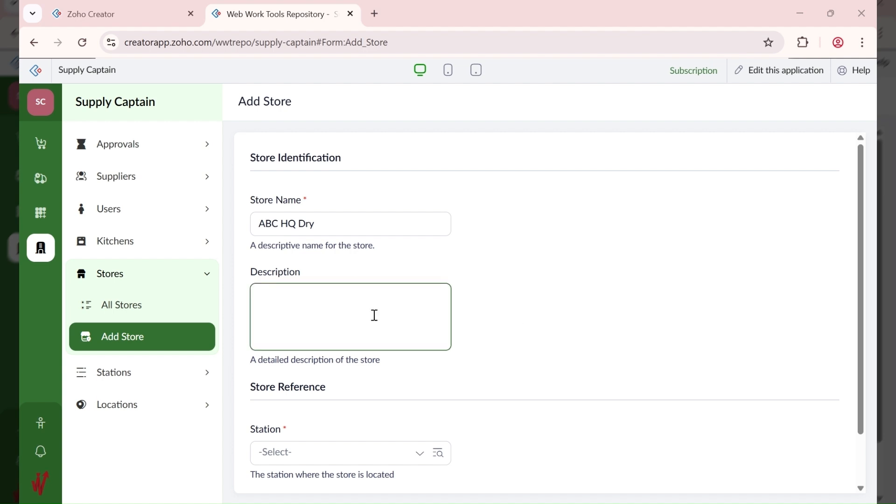
left_click(502, 496)
Step: Place the store in station ABC HQ - 10001, save it, and view All Stores
scroll(355, 383, "down", 2)
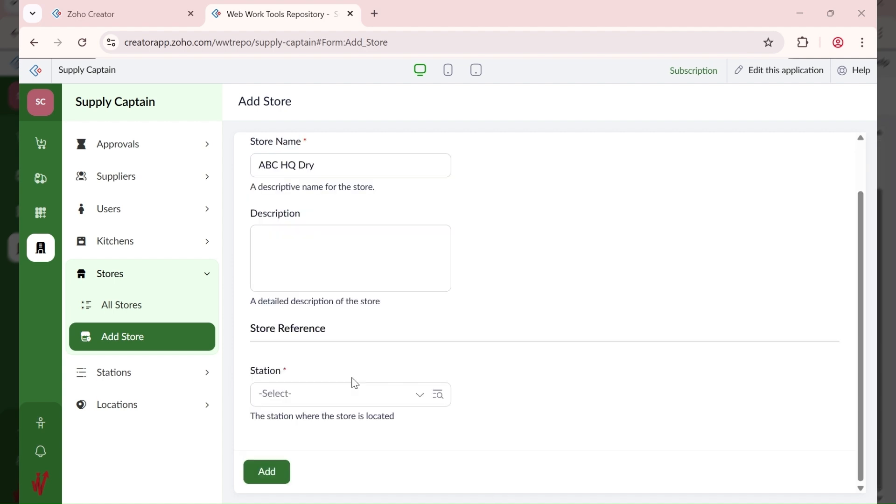
left_click(330, 395)
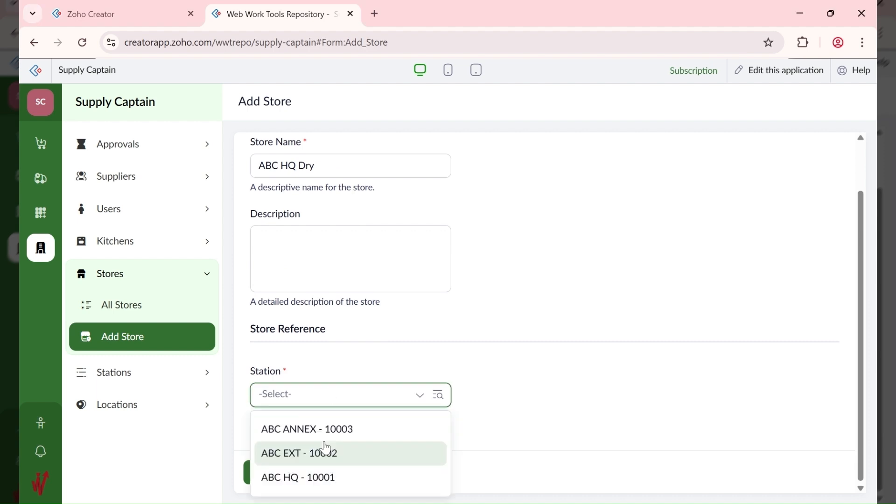
left_click(327, 478)
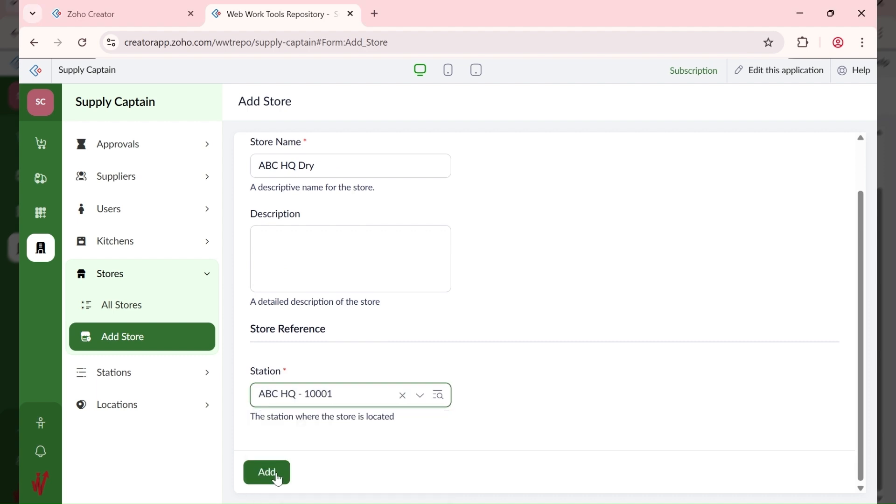
left_click(268, 472)
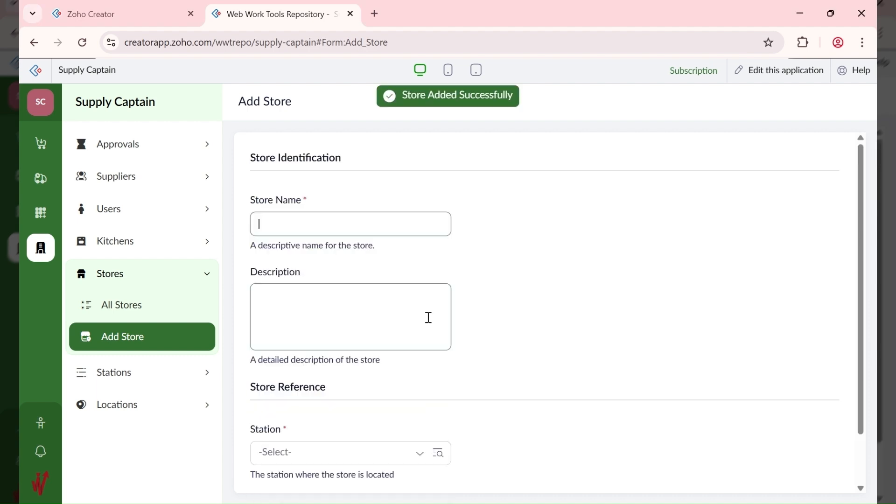
left_click(164, 315)
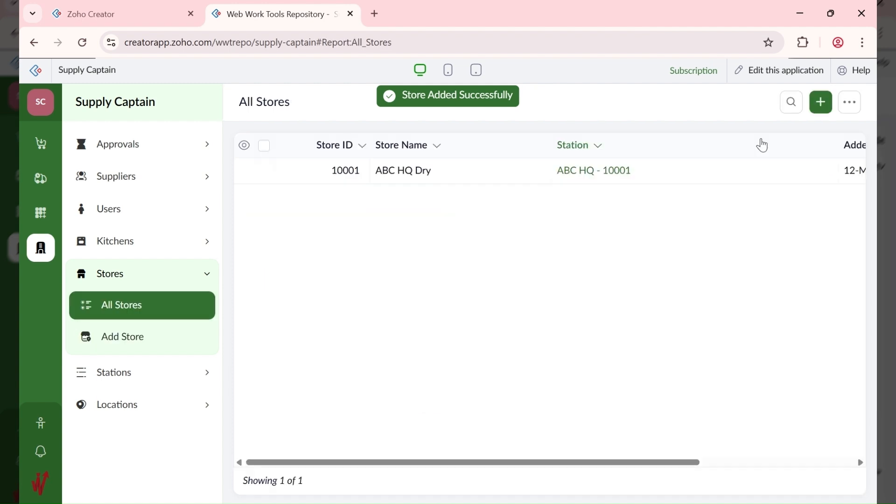
Step: Add store 'ABC HQ Frozen' assigned to station ABC HQ - 10001
left_click(822, 105)
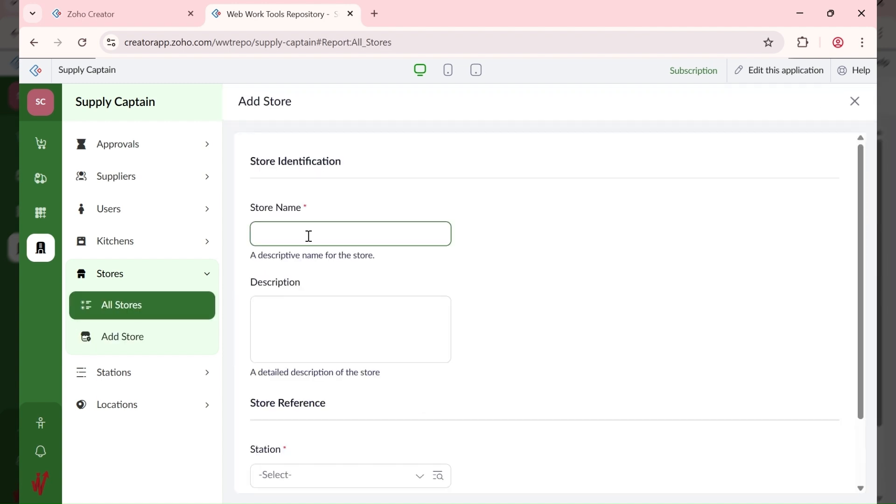
type("ABC HQ")
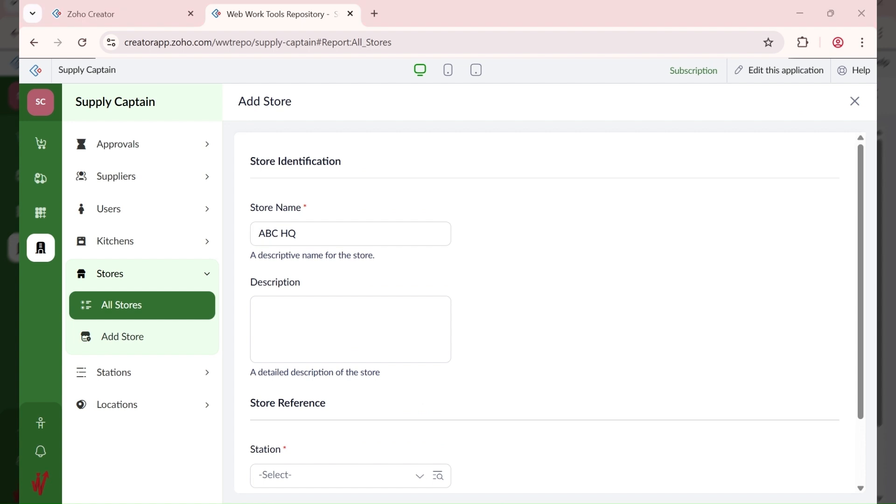
left_click(367, 235)
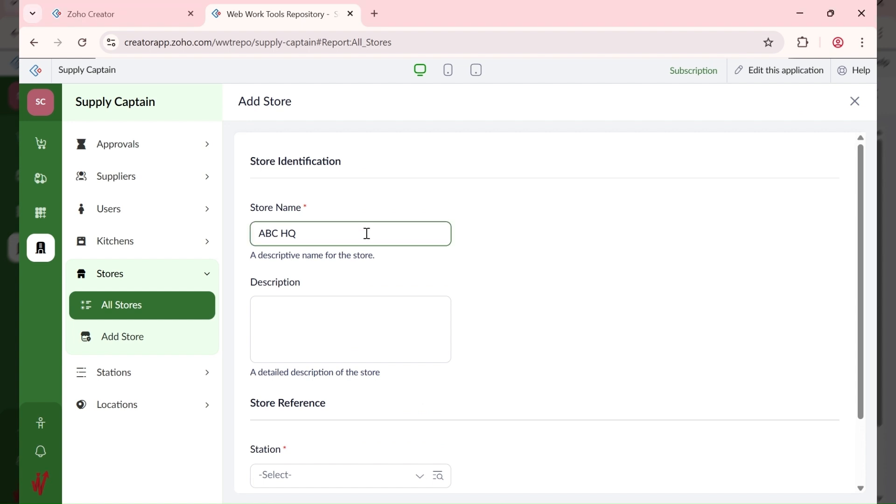
type("Frozen")
scroll(369, 239, "down", 2)
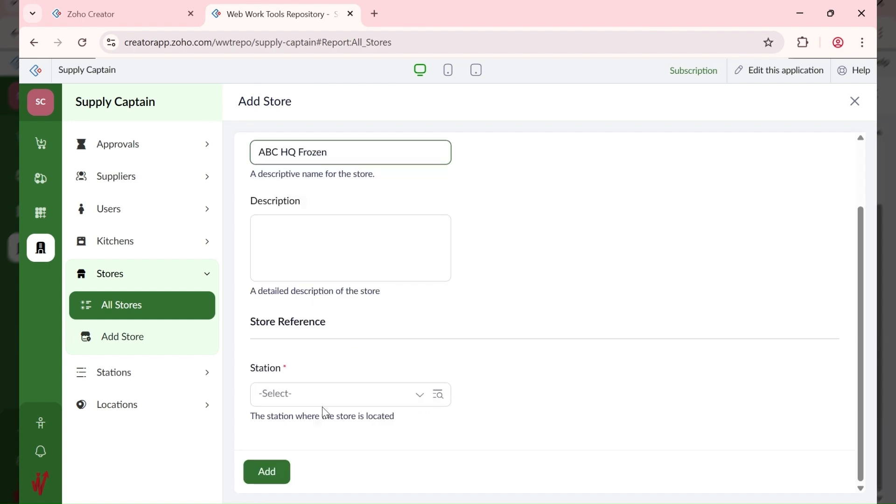
left_click(321, 397)
left_click(312, 476)
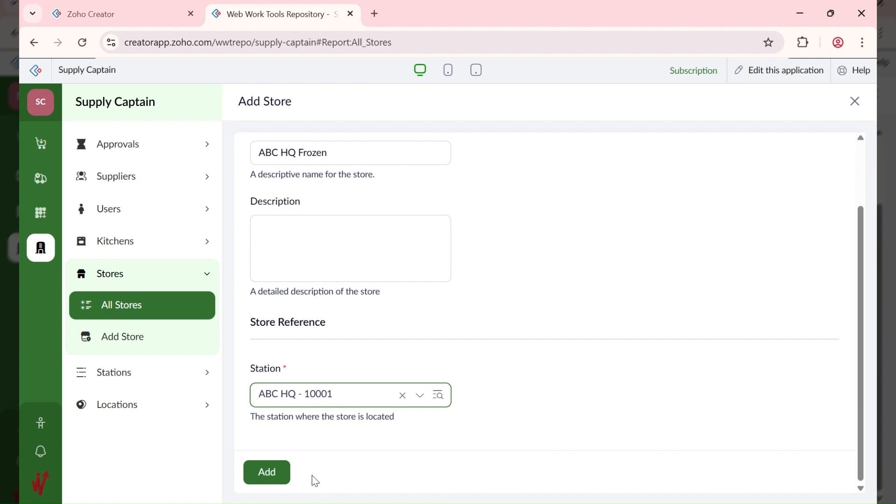
left_click(284, 473)
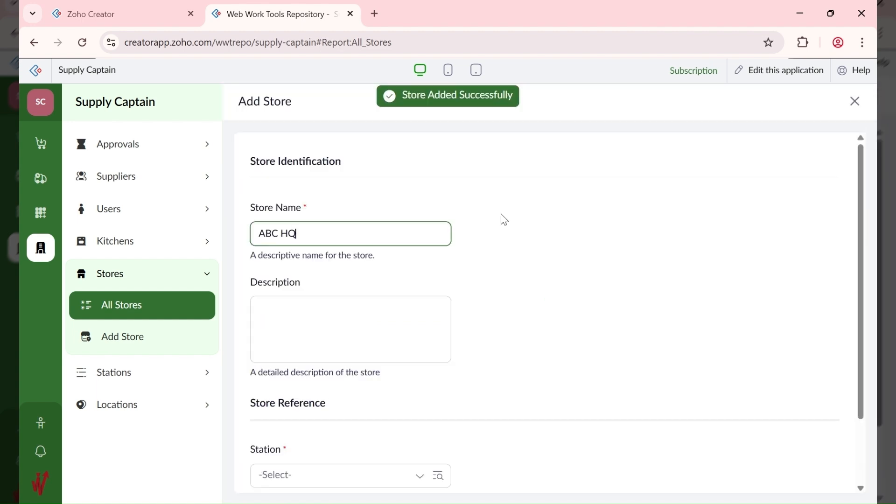
Step: Add the ABC HQ Drinks store under station ABC HQ - 10001
type("Dr")
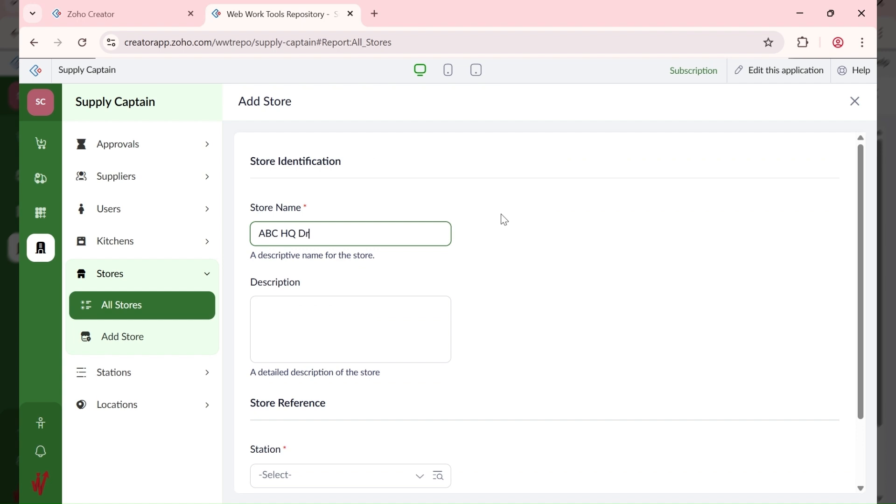
type("n")
key("BackSpace")
type("inks")
left_click(329, 475)
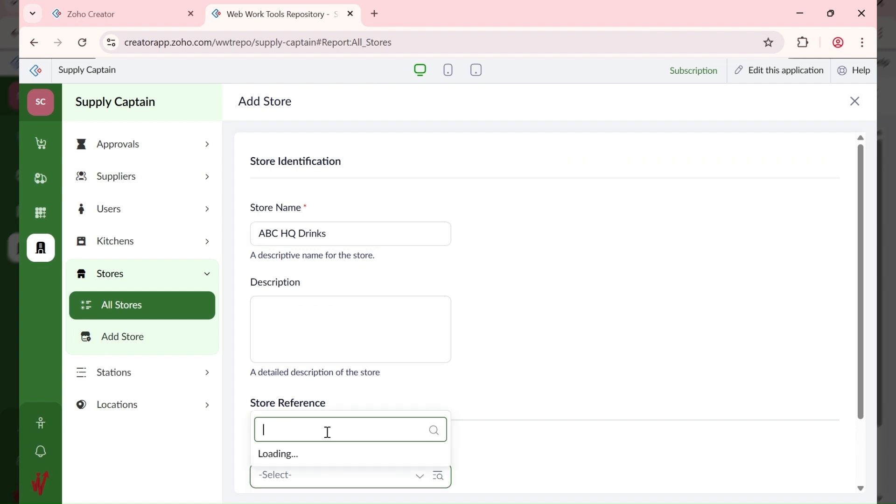
left_click(327, 448)
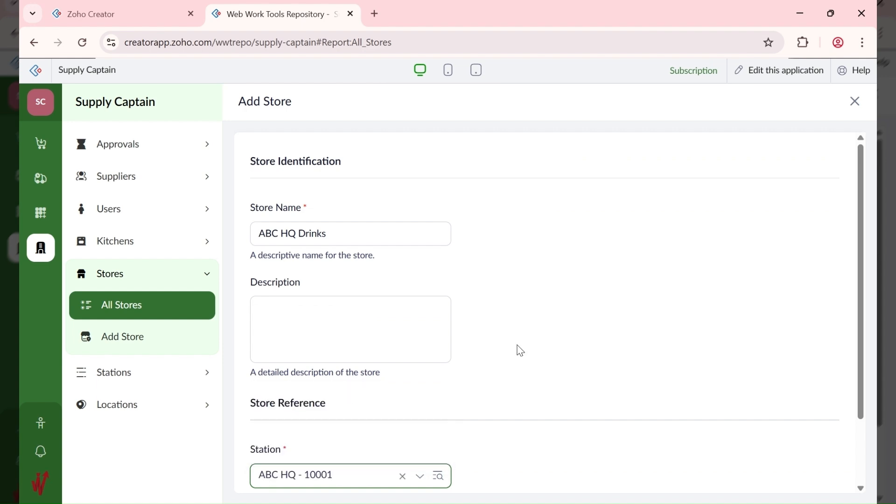
scroll(520, 350, "down", 2)
left_click(267, 473)
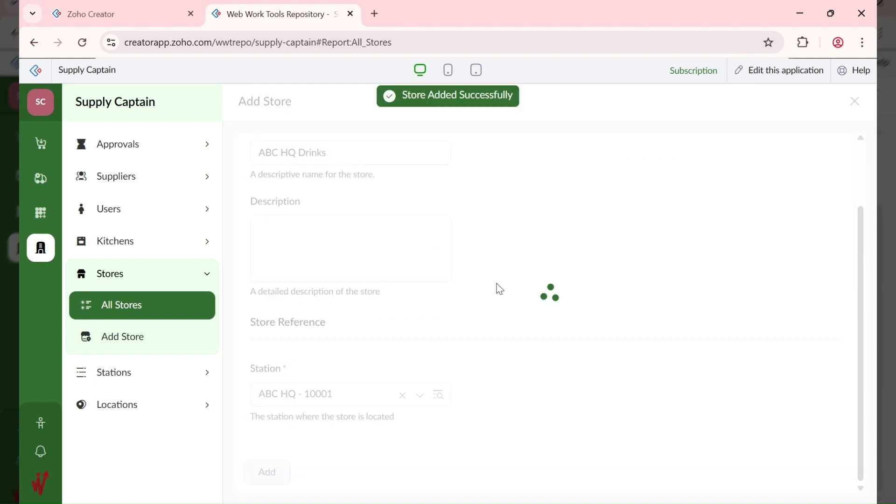
Step: Add store 'ABC HQ Boxed' assigned to station ABC HQ - 10001
left_click(822, 102)
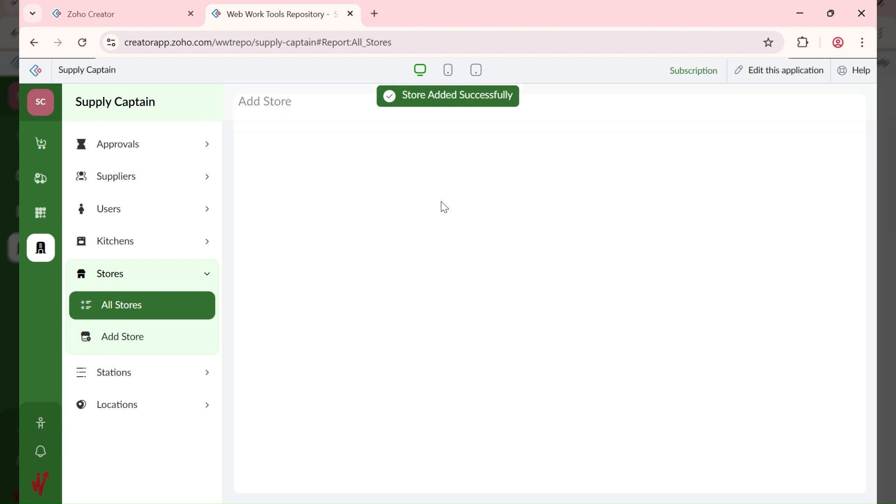
type("ABC HQ")
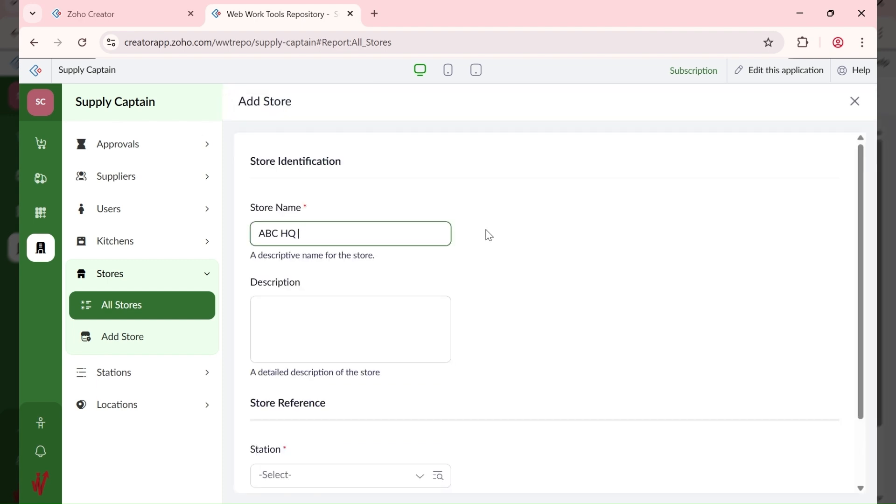
type(" Boxed")
scroll(467, 259, "down", 2)
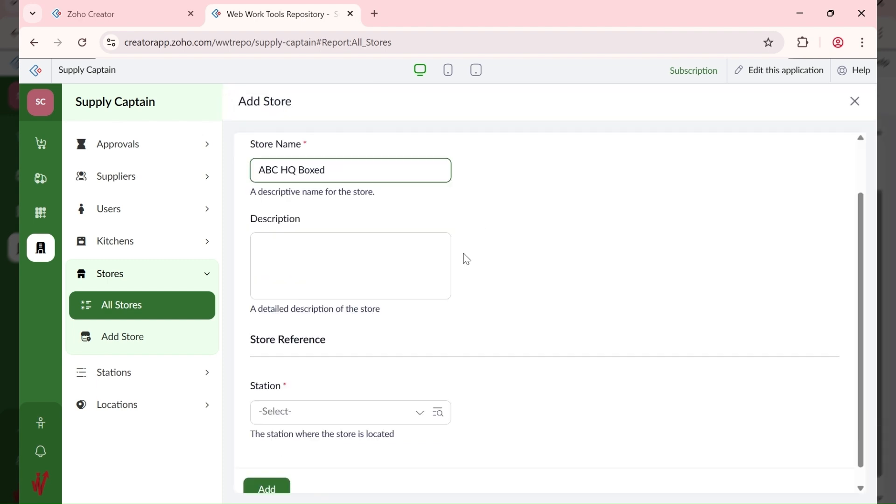
left_click(302, 385)
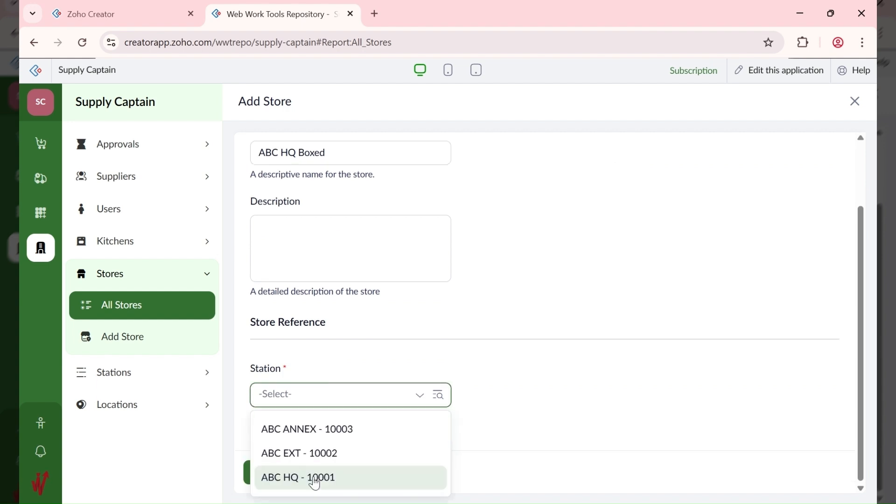
left_click(315, 479)
left_click(281, 477)
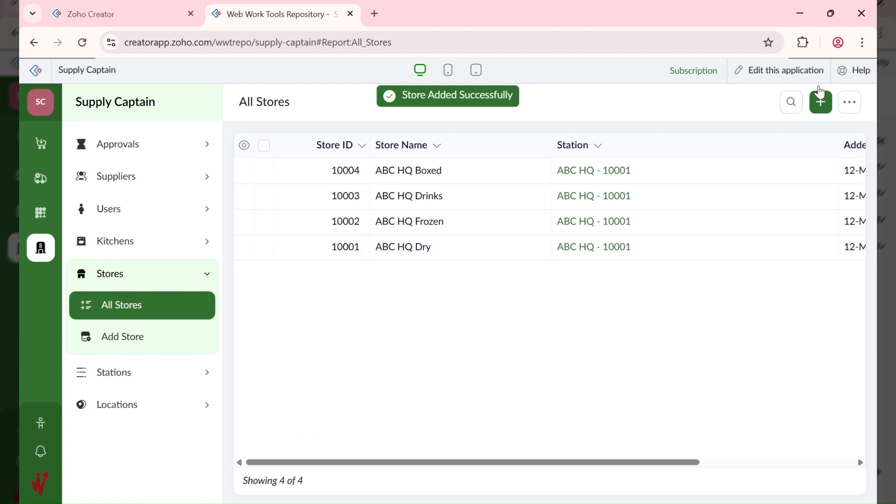
Step: Add store 'ABC EXT Dry' assigned to station ABC EXT - 10002
left_click(821, 103)
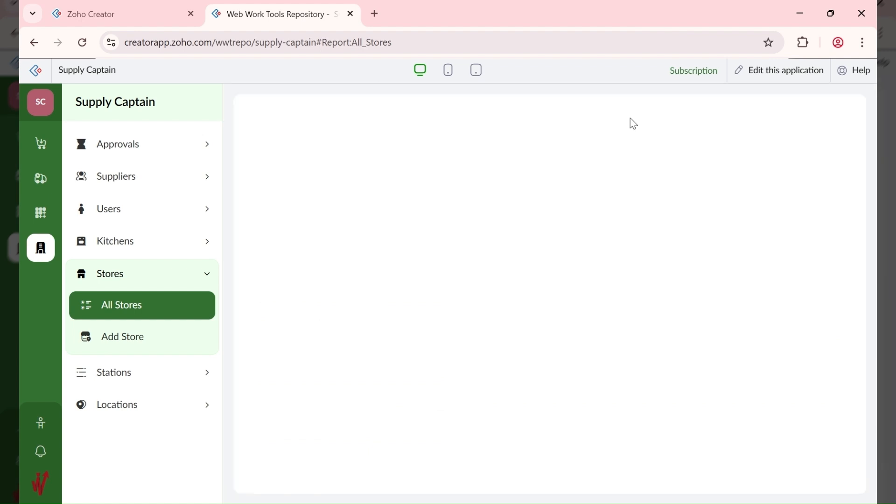
type("ABC HQ")
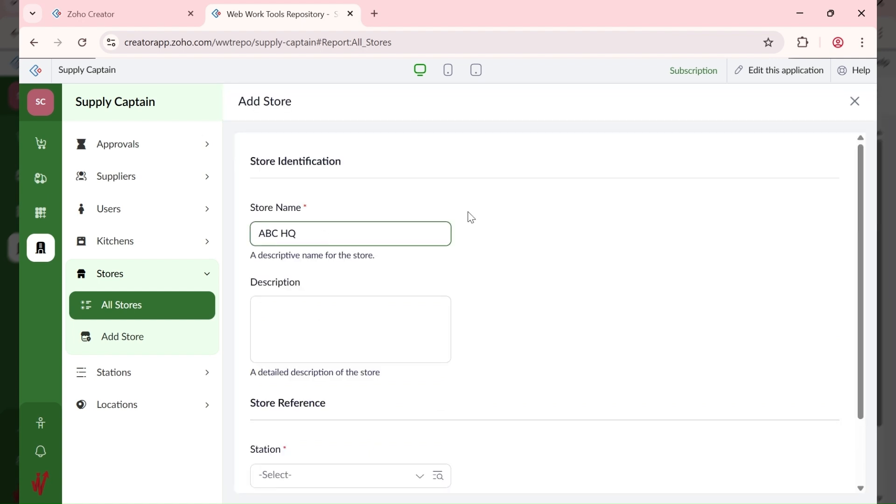
key("BackSpace")
key("BackSpace")
type("EXT")
key("ctrl+a")
key("End")
type("Dry")
scroll(378, 332, "down", 2)
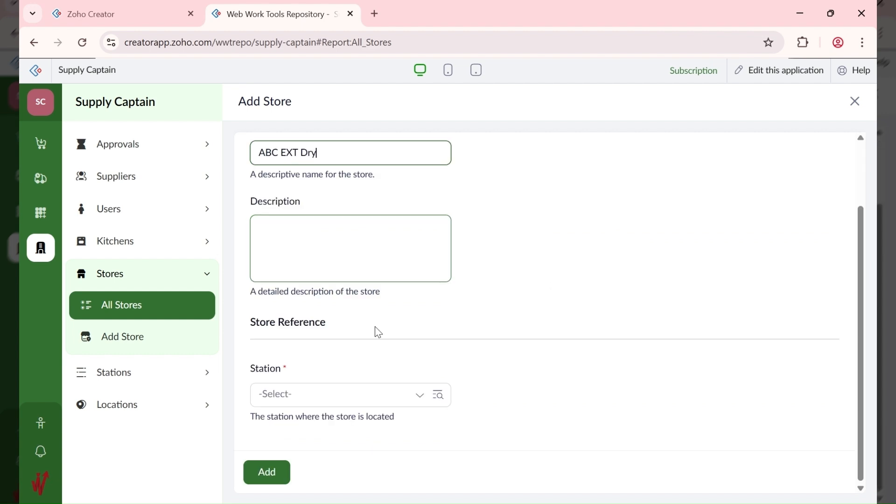
left_click(322, 395)
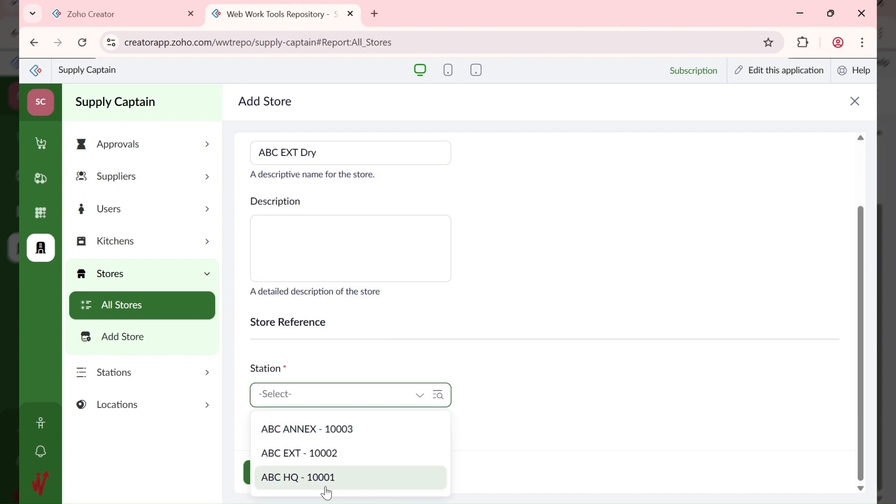
left_click(321, 456)
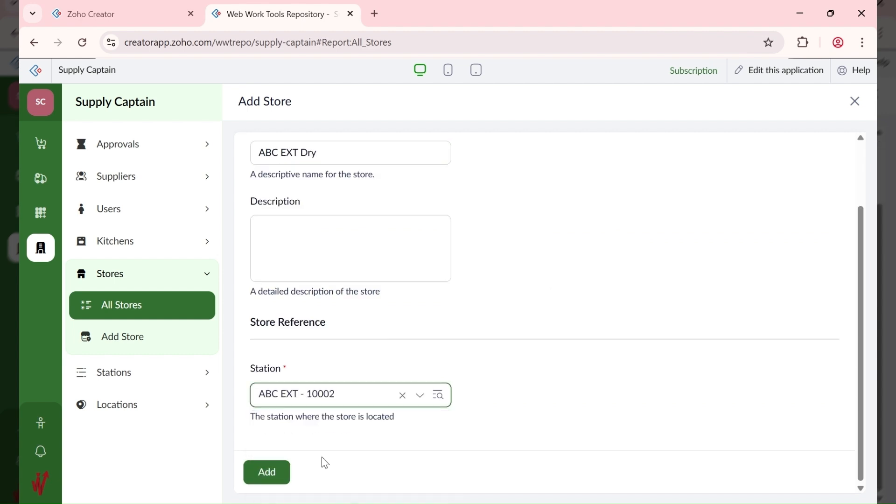
left_click(269, 473)
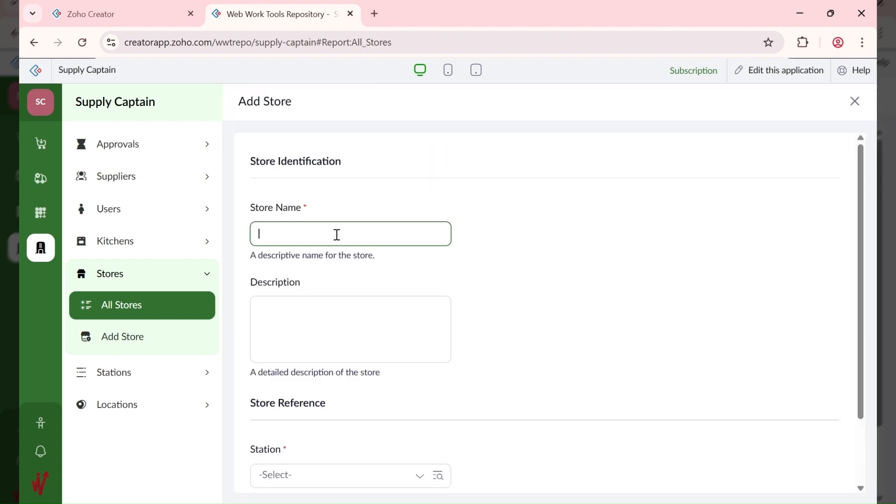
Step: Add the ABC EXT Frozen store under station ABC EXT - 10002
type("ABC EXT Frozen")
scroll(324, 294, "down", 2)
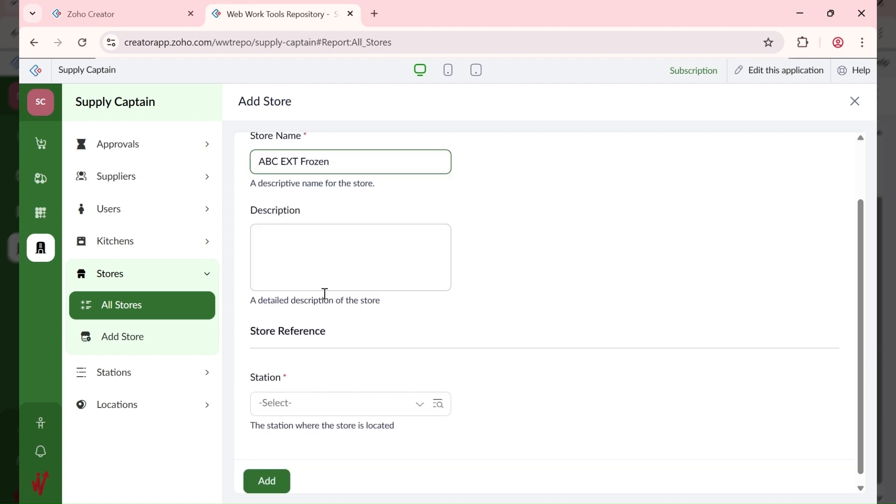
left_click(309, 404)
left_click(307, 460)
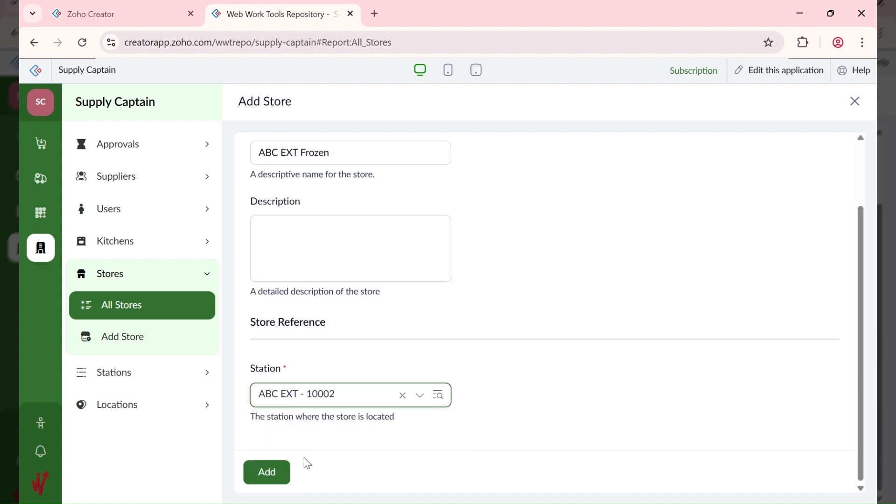
left_click(275, 473)
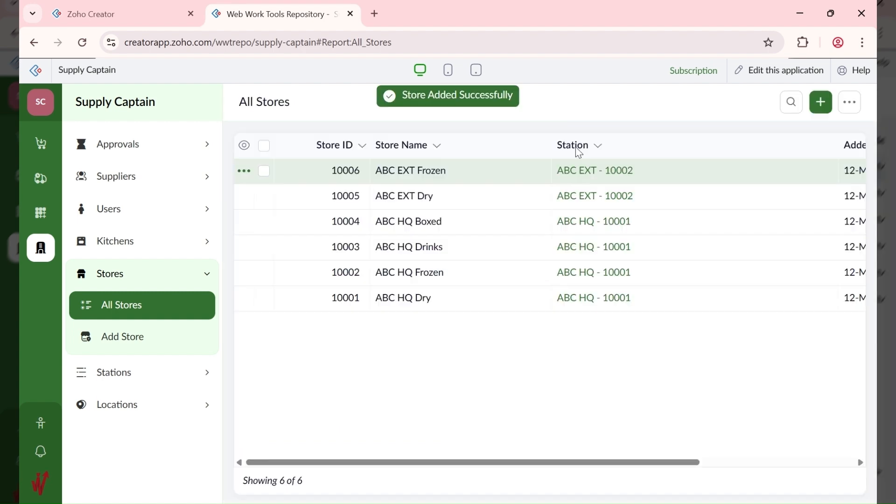
Step: Add store 'ABC EXT Drinks' assigned to station ABC EXT - 10002
left_click(821, 102)
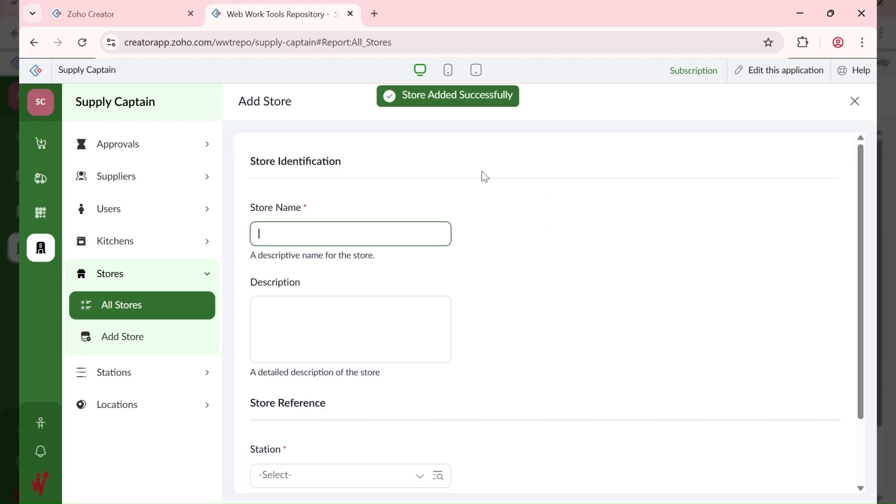
type("ABC EXT D")
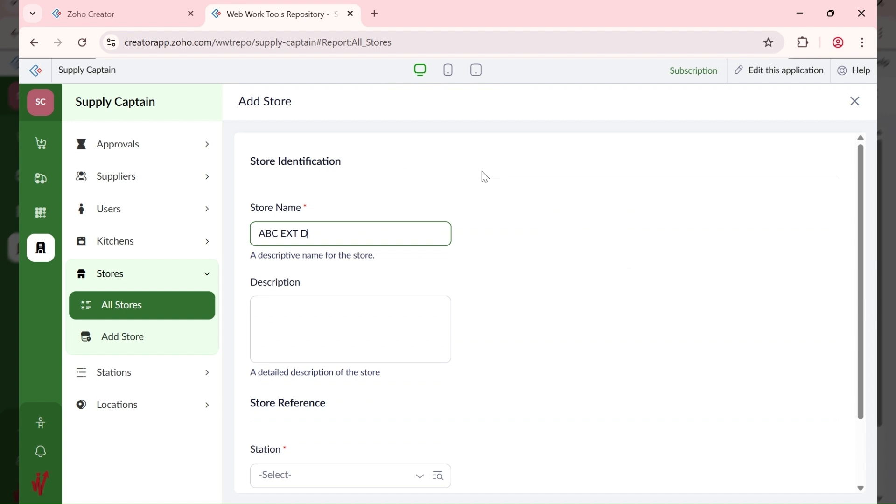
type("rinks")
scroll(421, 255, "down", 2)
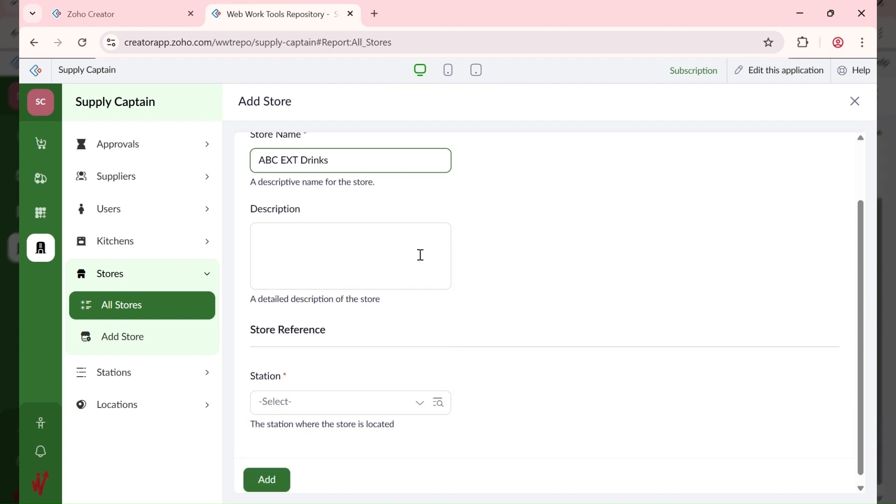
left_click(287, 404)
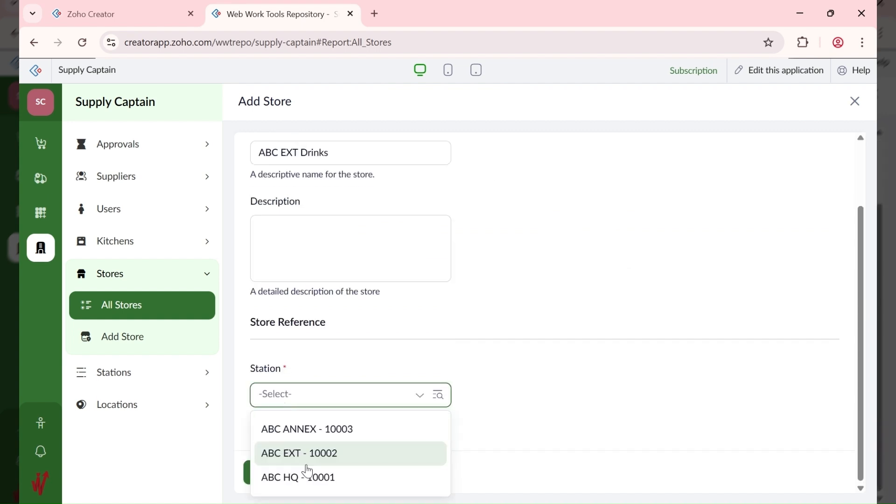
left_click(306, 464)
left_click(268, 474)
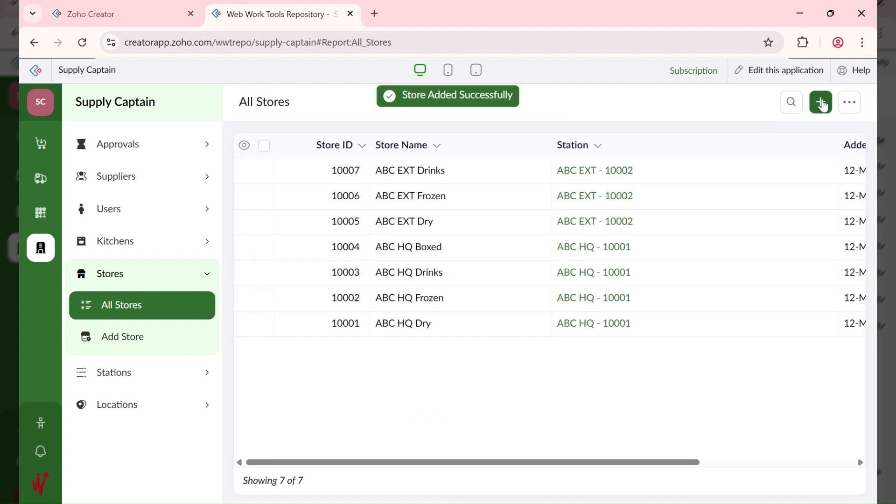
Step: Add store 'ABC EXT Boxed' assigned to station ABC EXT - 10002
left_click(821, 103)
type("ABC EXT ")
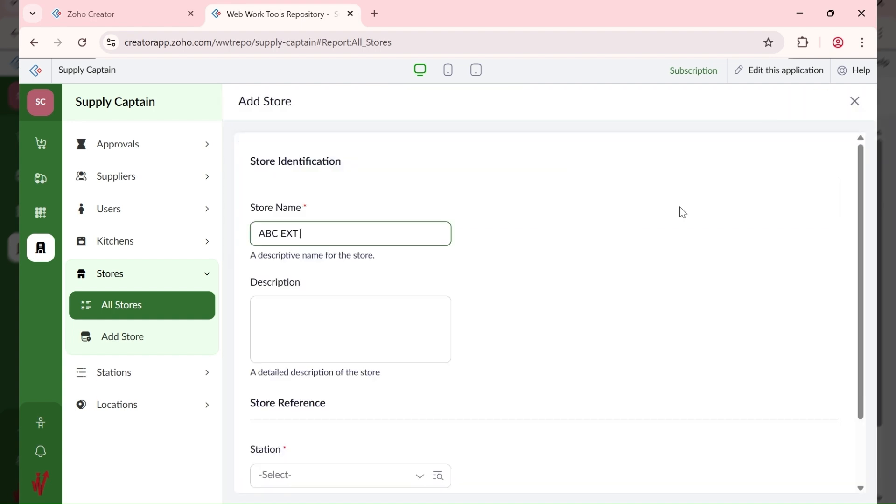
type("Boxed")
scroll(428, 314, "down", 2)
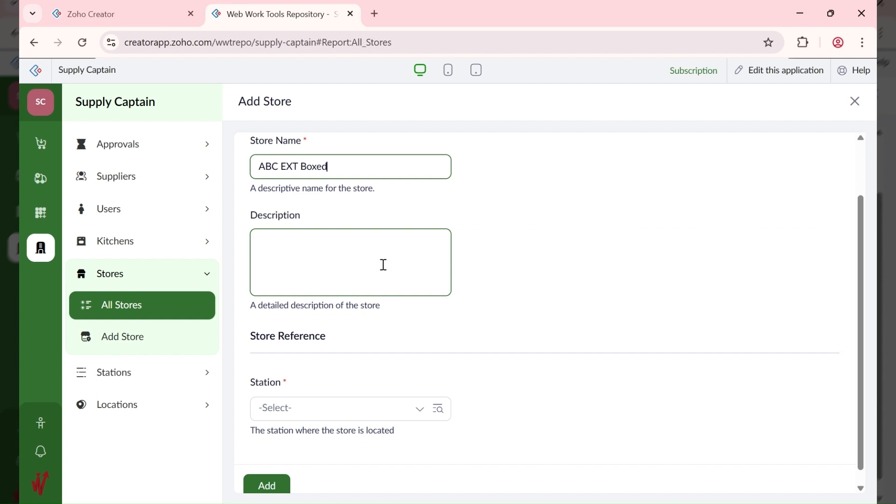
left_click(321, 390)
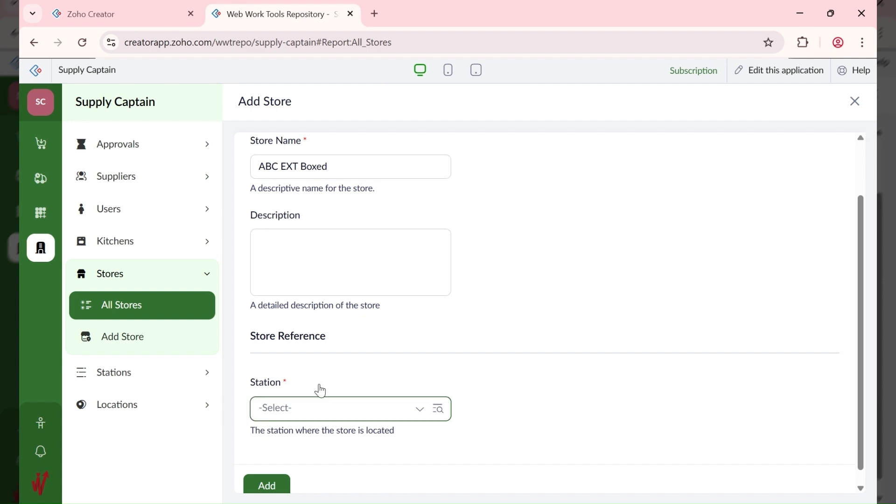
left_click(340, 360)
left_click(267, 485)
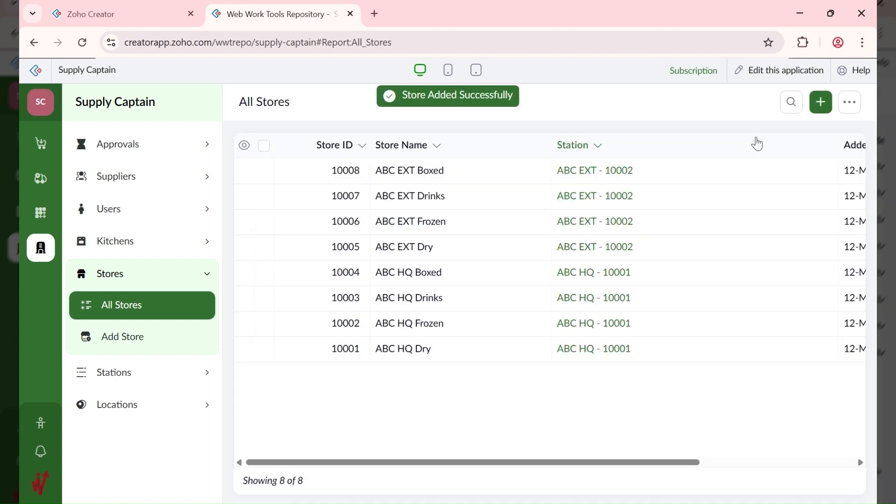
Step: Add store 'ABC ANNEX Dry' assigned to station ABC ANNEX - 10003
left_click(822, 104)
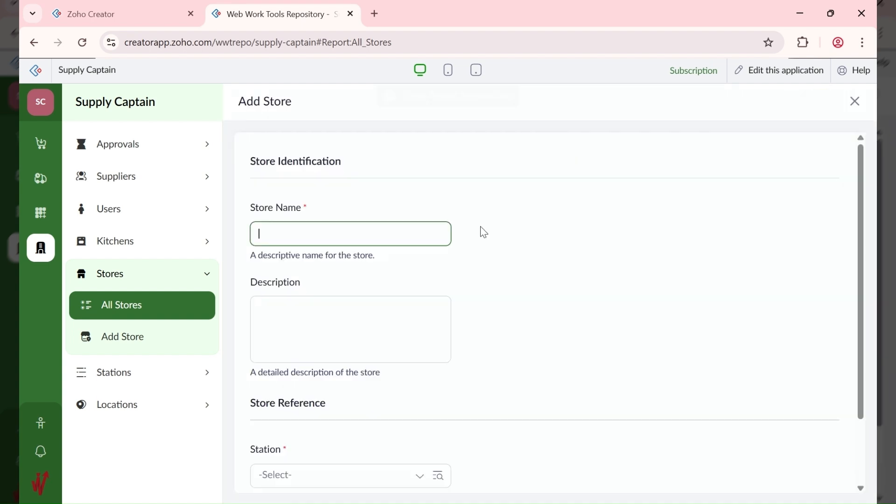
type("ABC EXT")
key("ctrl+shift+Left")
type("ANNEX")
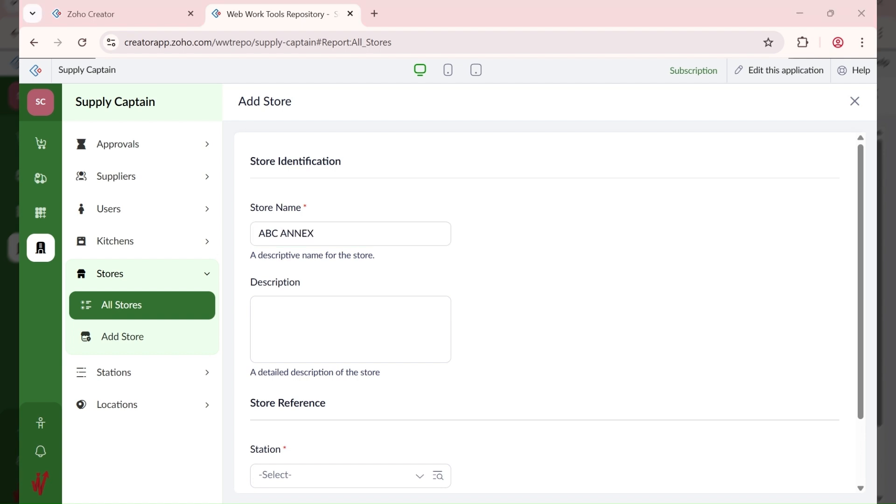
left_click(312, 278)
triple_click(408, 234)
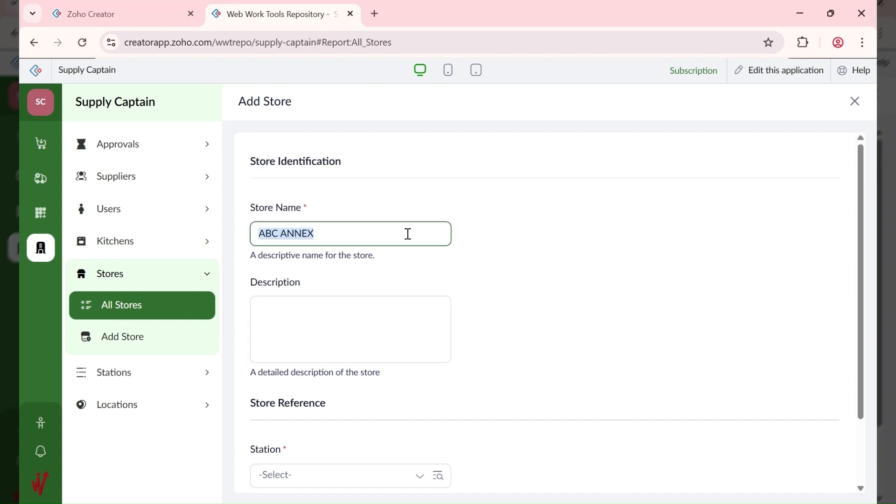
left_click(408, 234)
type("dRY")
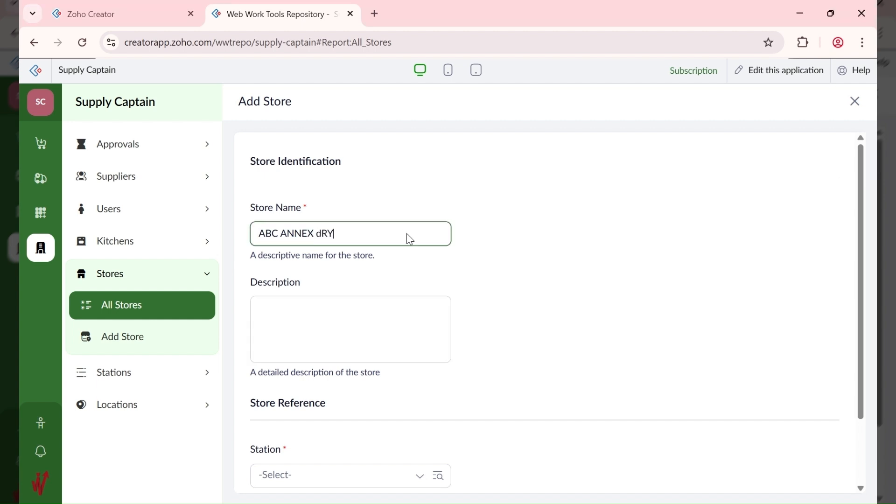
key("BackSpace")
key("BackSpace")
key("BackSpace")
type("Dry")
scroll(354, 368, "down", 2)
left_click(307, 395)
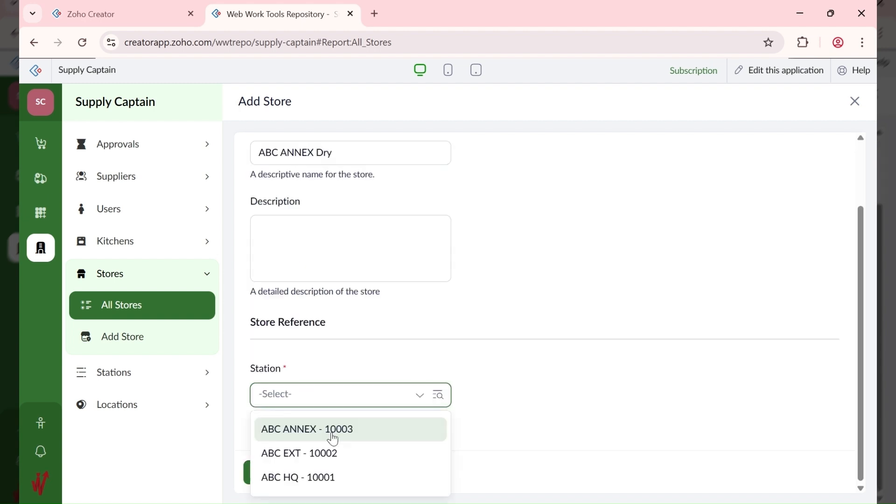
left_click(333, 430)
left_click(276, 472)
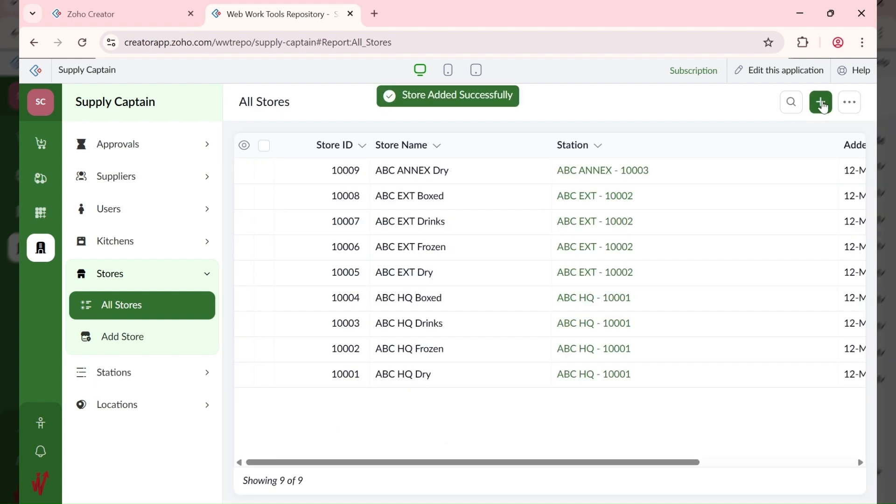
Step: Add the ABC ANNEX Frozen store under station ABC ANNEX - 10003
left_click(821, 102)
type("ABC ANNEX")
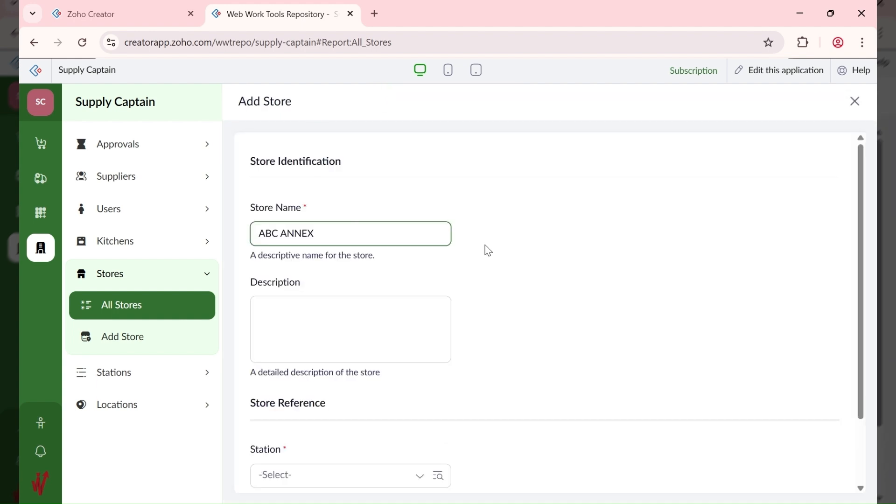
type(" Frozen")
scroll(282, 401, "down", 2)
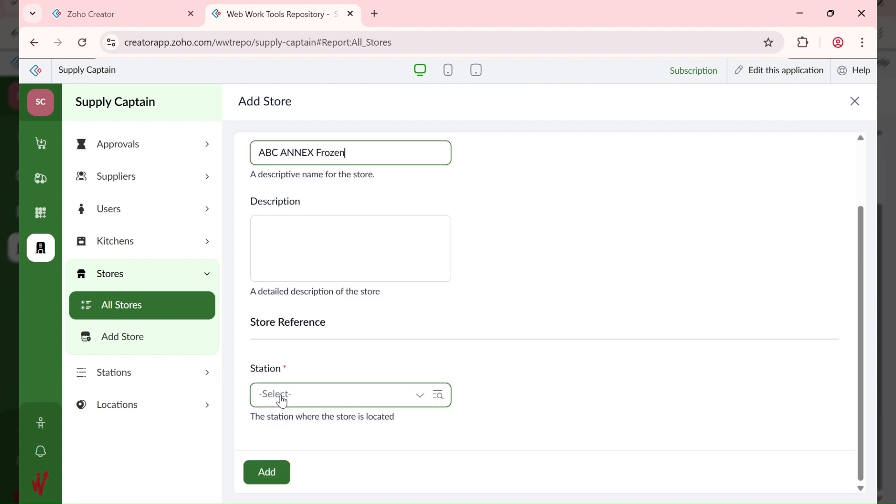
left_click(283, 401)
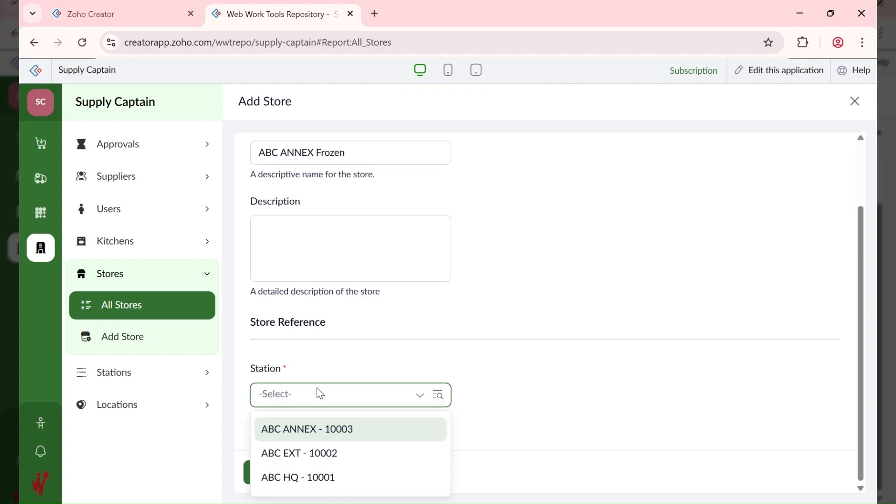
left_click(343, 433)
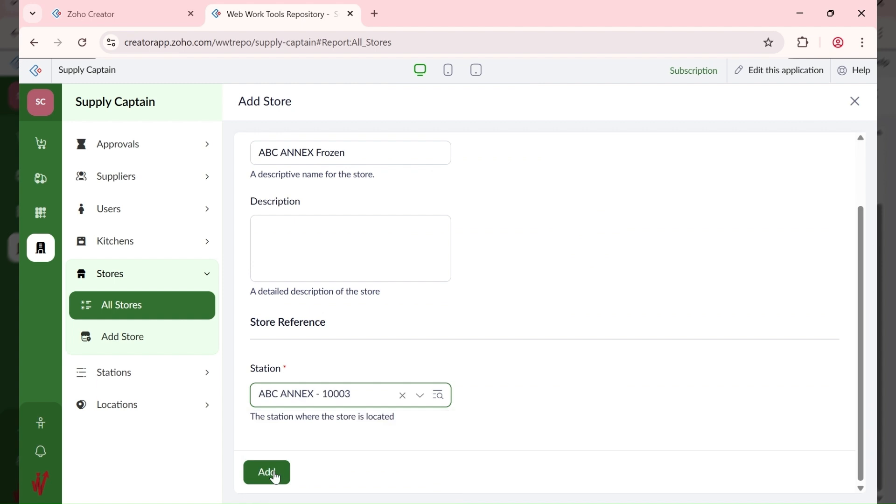
left_click(276, 475)
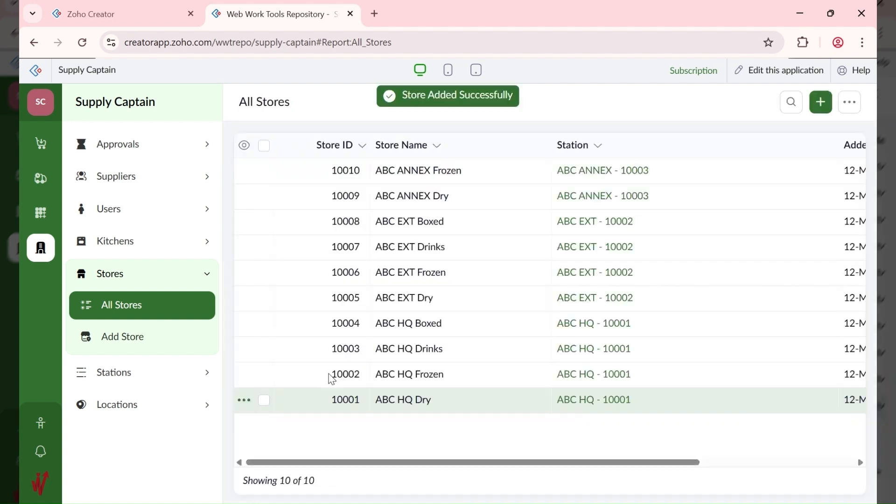
Step: Add store 'ABC ANNEX Drinks' assigned to station ABC ANNEX - 10003
left_click(825, 111)
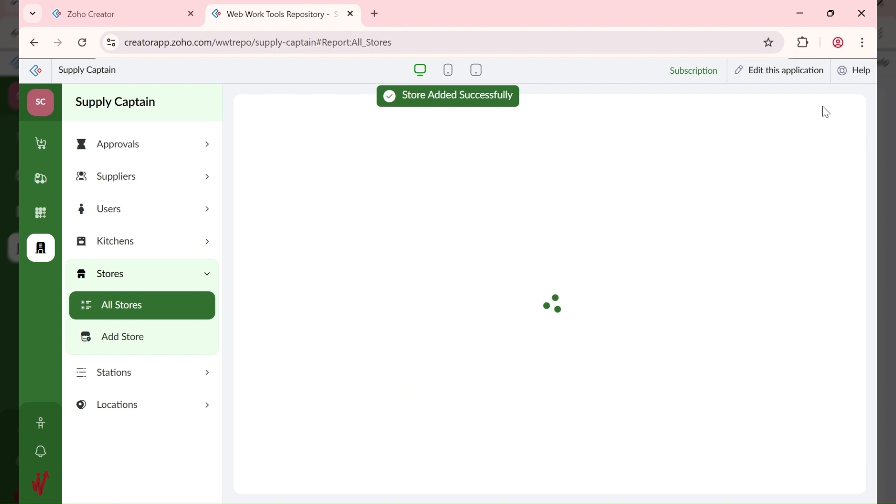
type("ABC ANNEX")
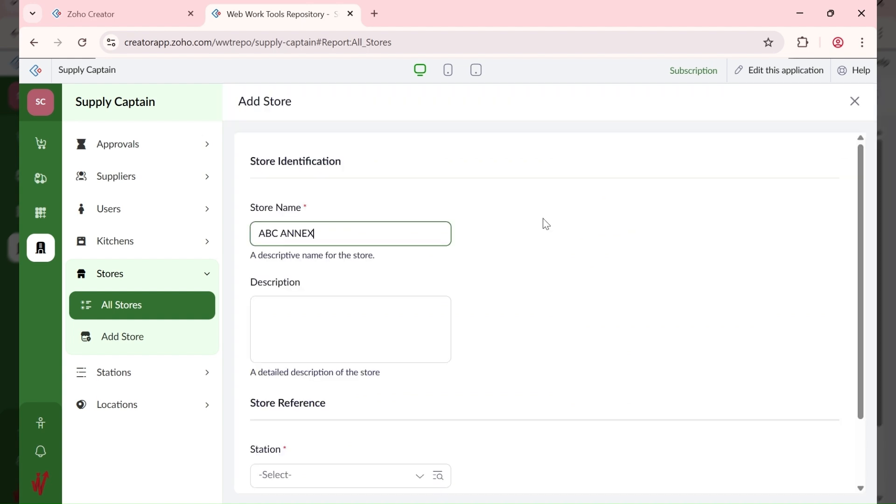
type(" Drinks")
scroll(310, 403, "down", 2)
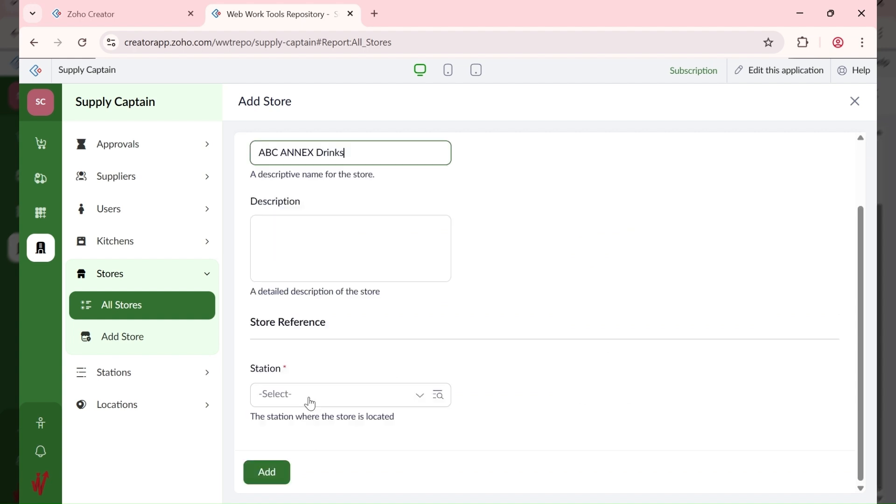
left_click(311, 402)
left_click(331, 429)
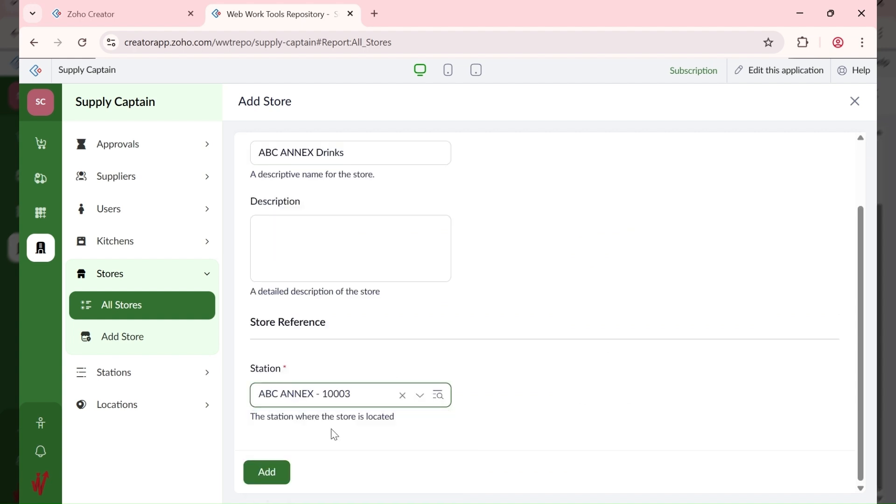
left_click(277, 474)
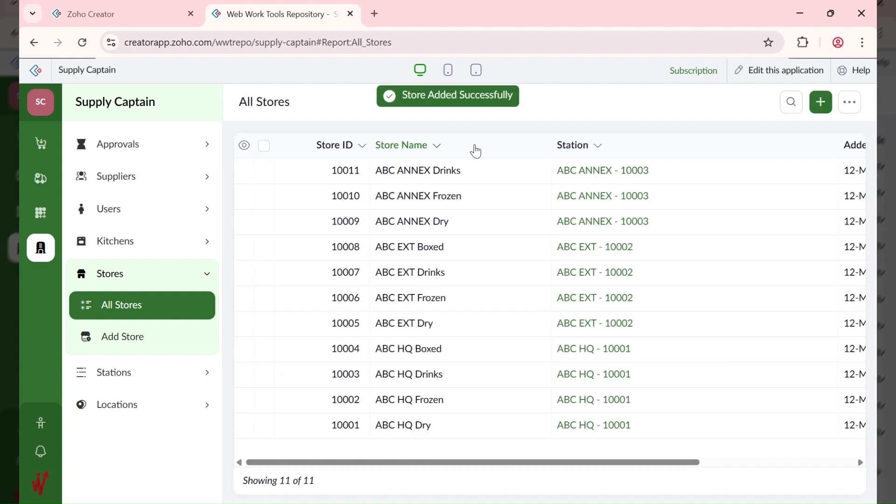
Step: Add store 'ABC ANNEX Boxed' under station ABC ANNEX - 10003 and review the report
left_click(822, 103)
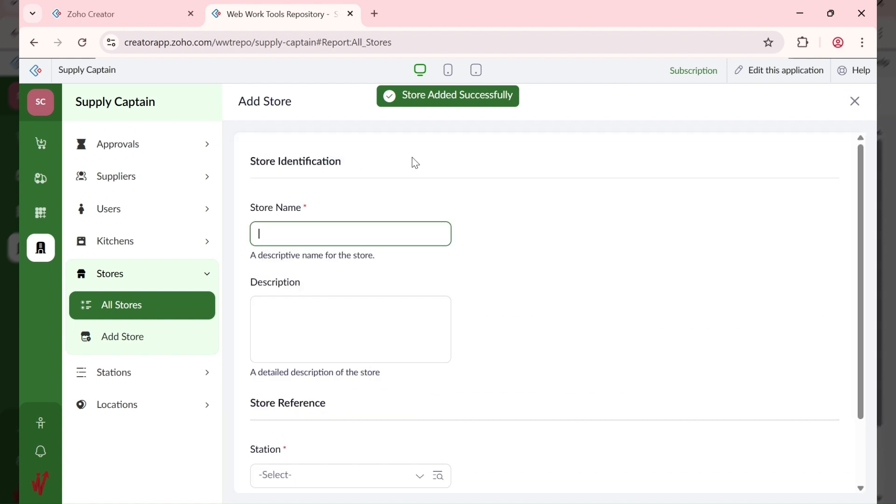
type("ABC ANNEX ")
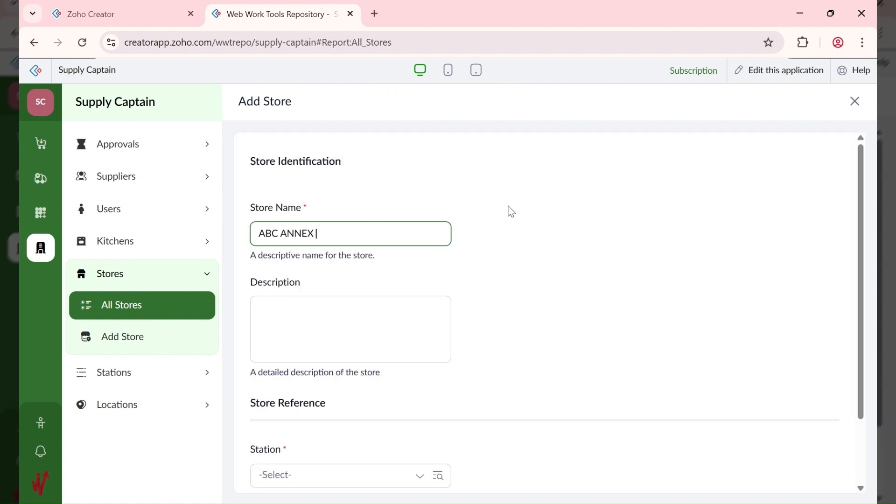
type("Boxed")
scroll(353, 343, "down", 2)
left_click(312, 395)
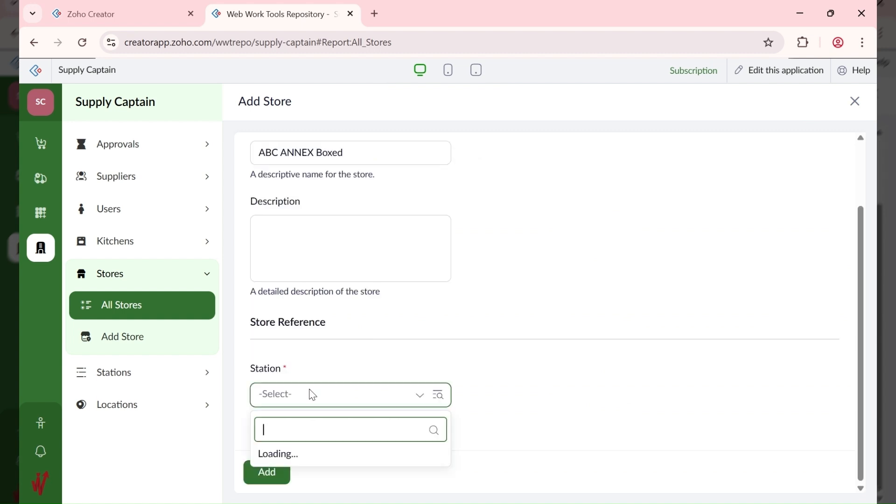
left_click(327, 431)
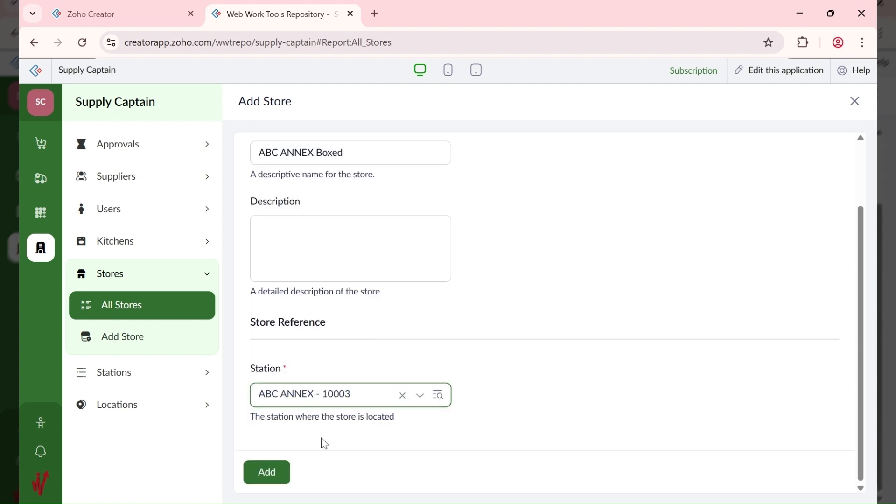
left_click(267, 471)
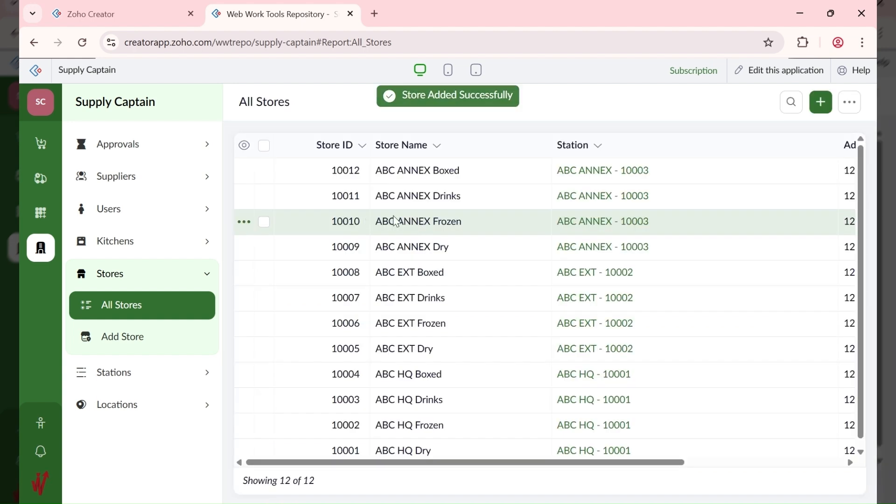
scroll(420, 315, "down", 1)
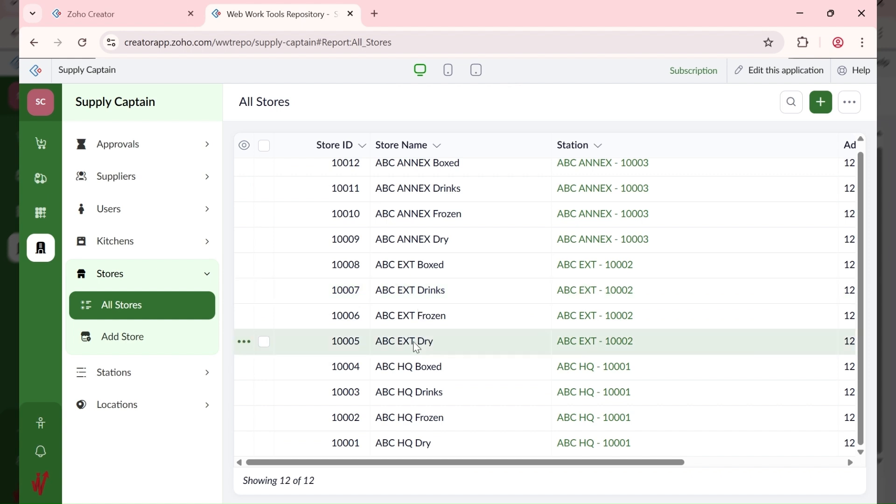
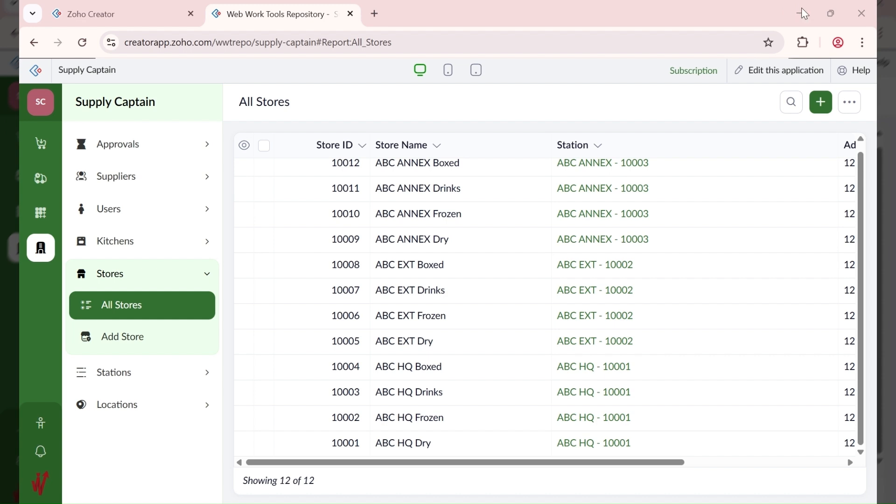
Step: Add kitchen 'ABC ANNEX Butchery' under station ABC ANNEX - 10003
left_click(150, 250)
left_click(123, 312)
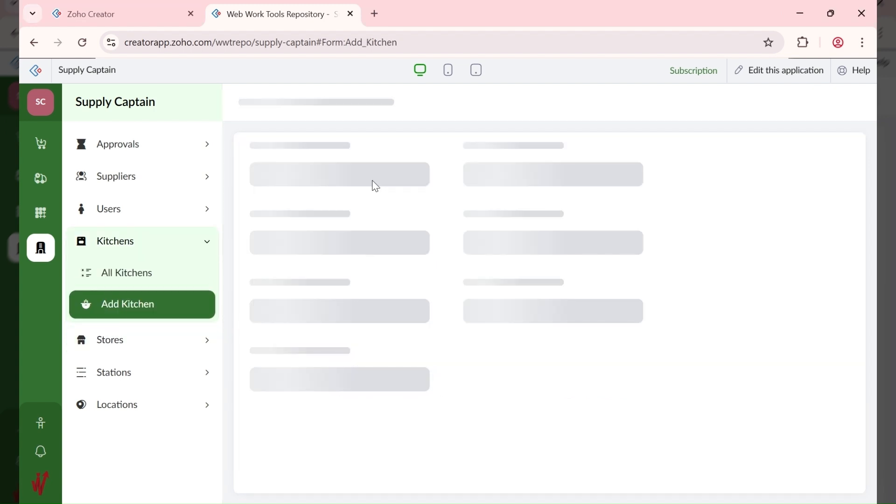
type("ABC ANNEX")
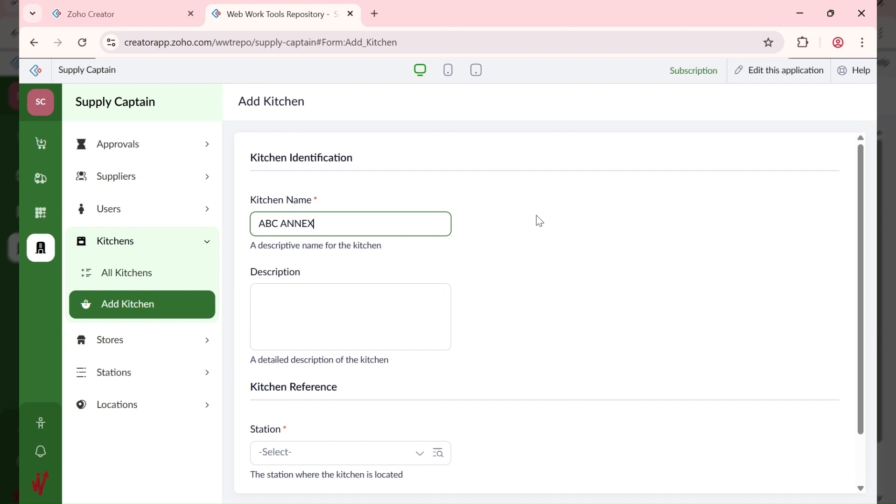
type(" Butchery")
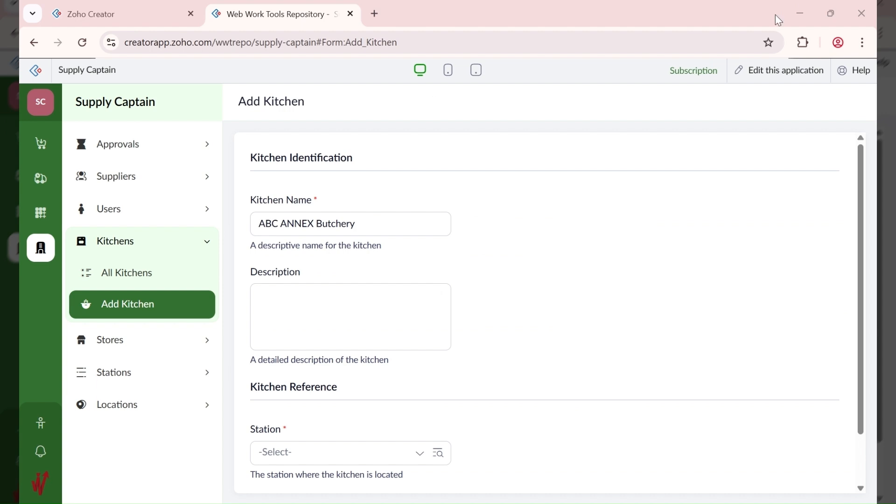
left_click(401, 305)
scroll(354, 336, "down", 2)
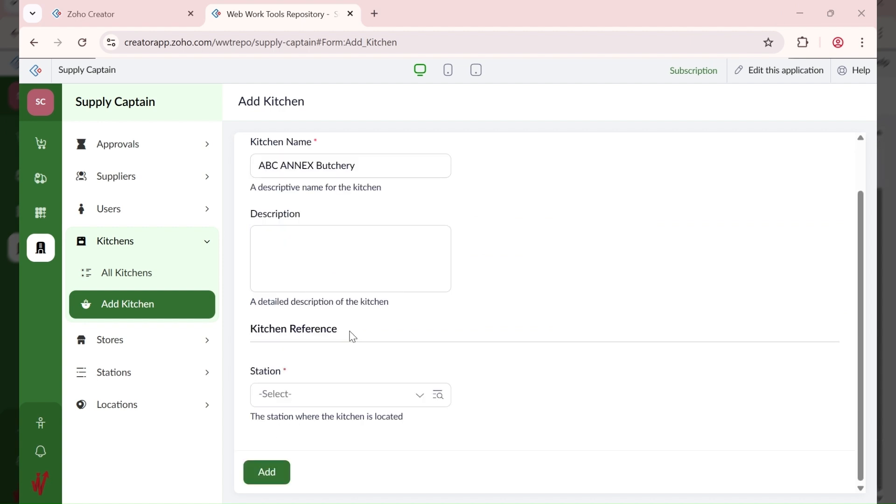
left_click(329, 397)
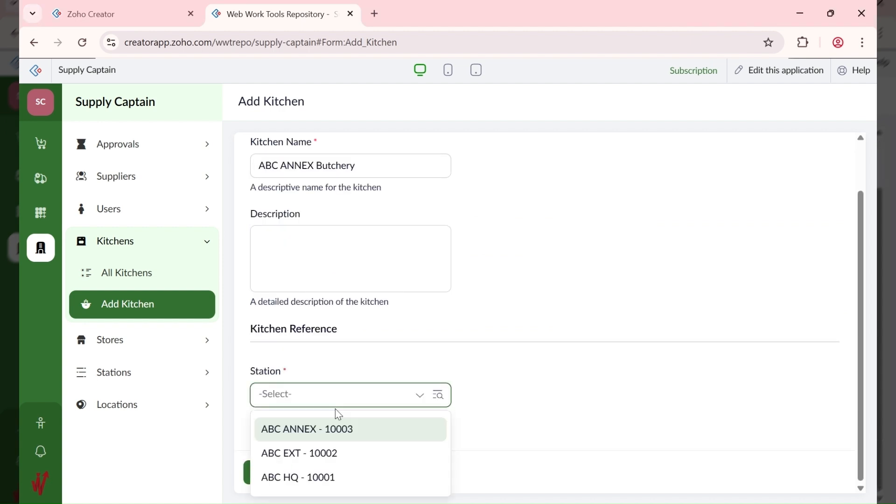
left_click(337, 429)
left_click(275, 475)
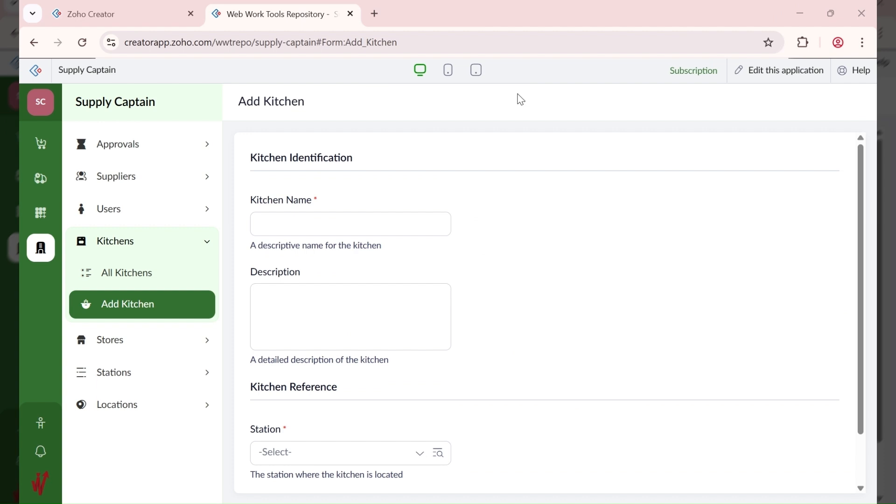
Step: Add kitchen 'ABC ANNEX Pudding' under station ABC ANNEX - 10003
left_click(362, 214)
type("ABC ANNEX ")
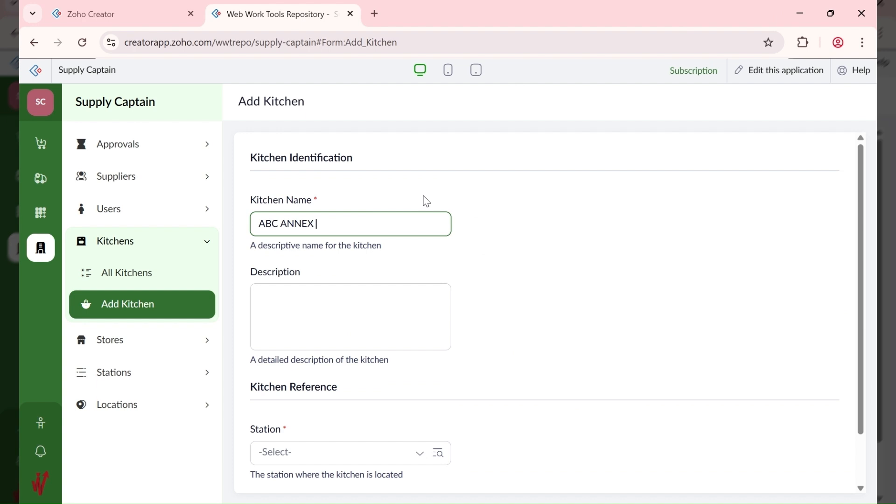
type("Pudding")
left_click(316, 323)
scroll(308, 388, "down", 2)
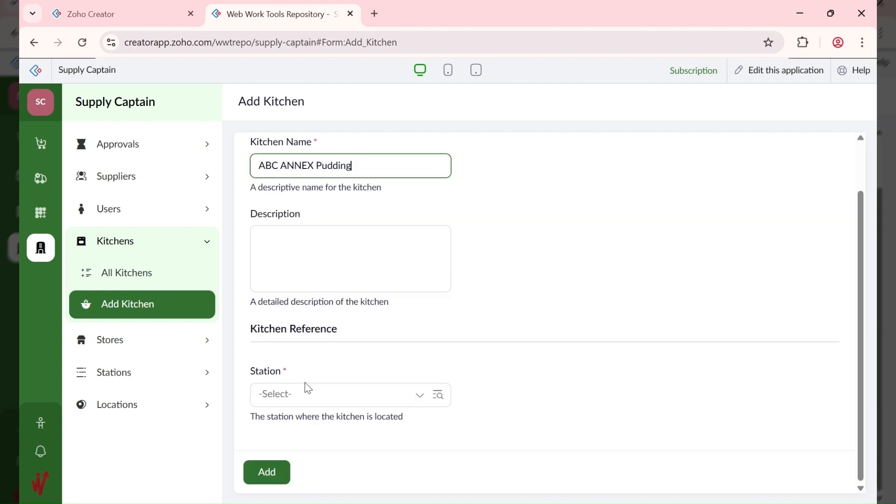
left_click(308, 389)
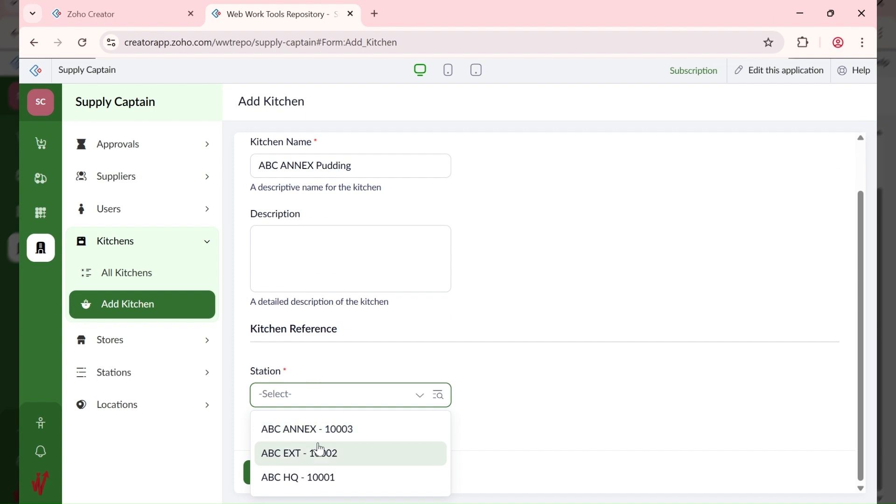
left_click(317, 429)
left_click(462, 368)
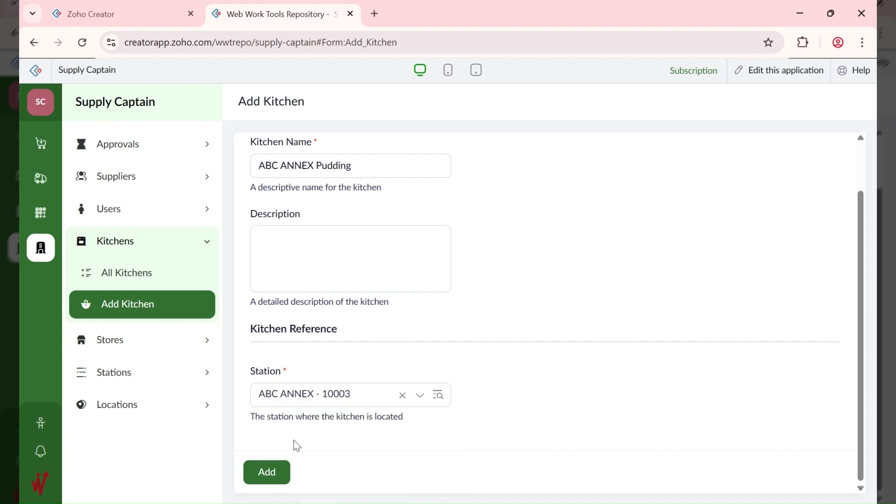
left_click(268, 473)
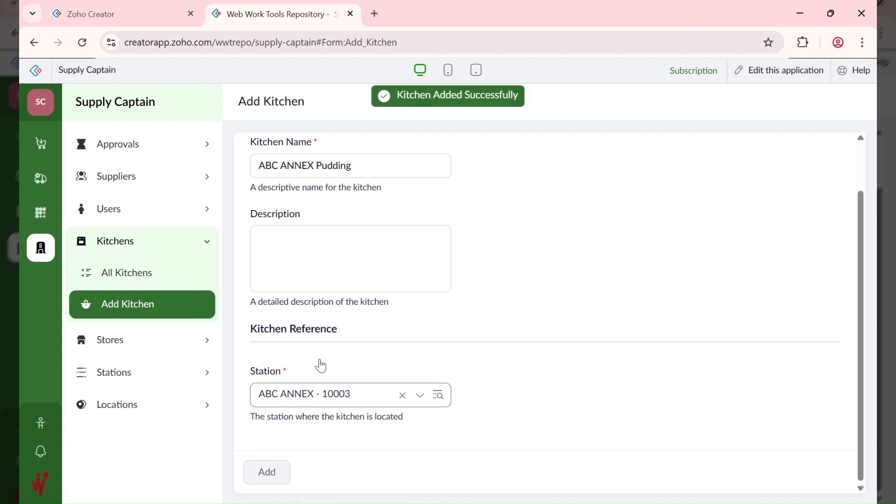
Step: Add kitchen 'ABC ANNEX Pastries' under station ABC ANNEX - 10003
type("ABC ANNEX")
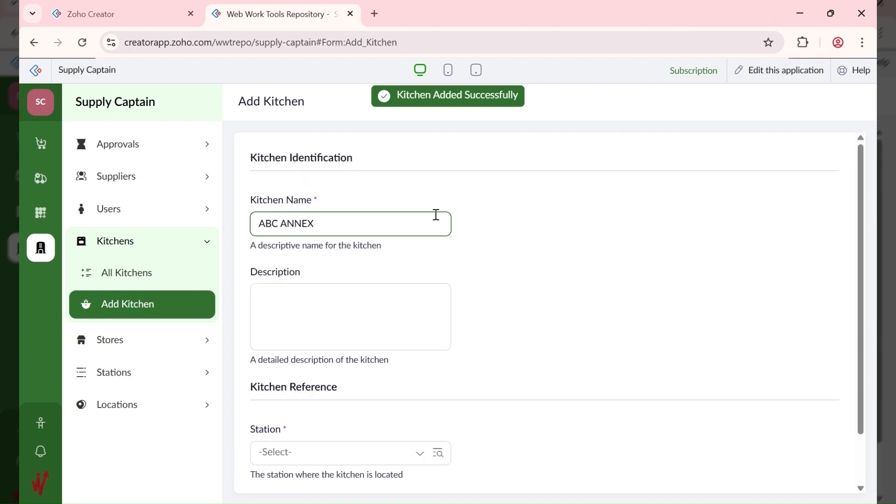
type(" Pas")
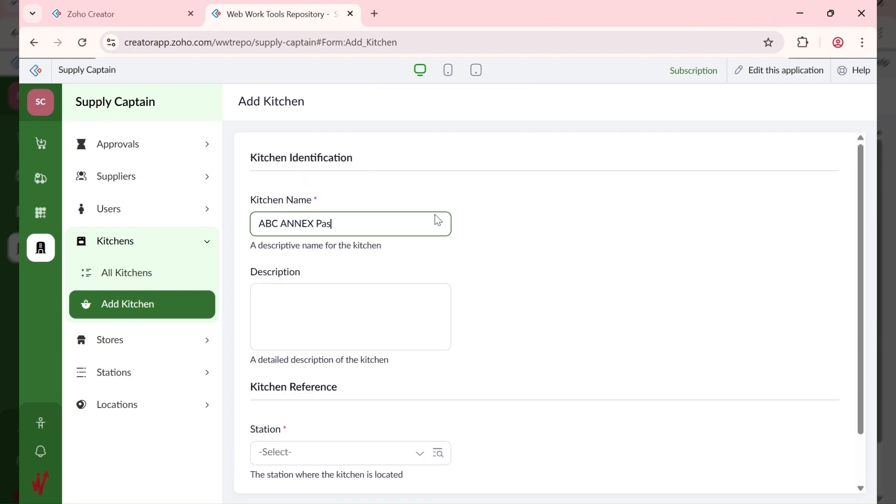
type("tries")
scroll(327, 327, "down", 1)
left_click(306, 394)
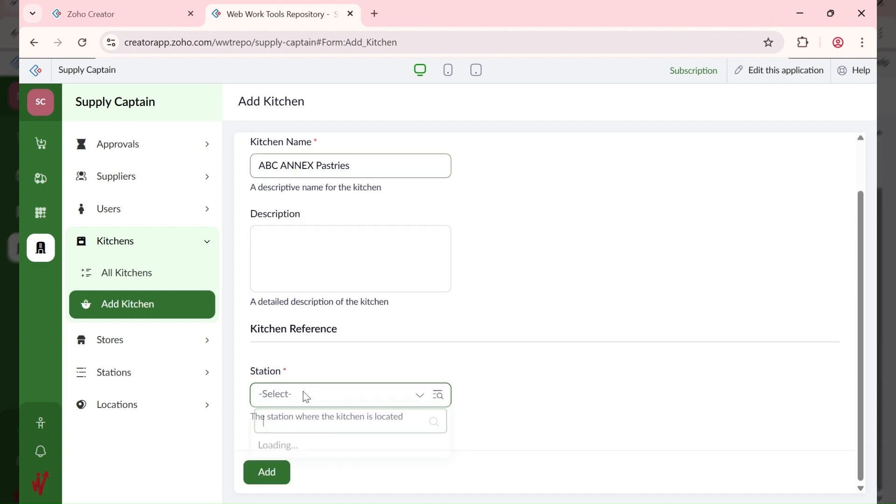
left_click(320, 431)
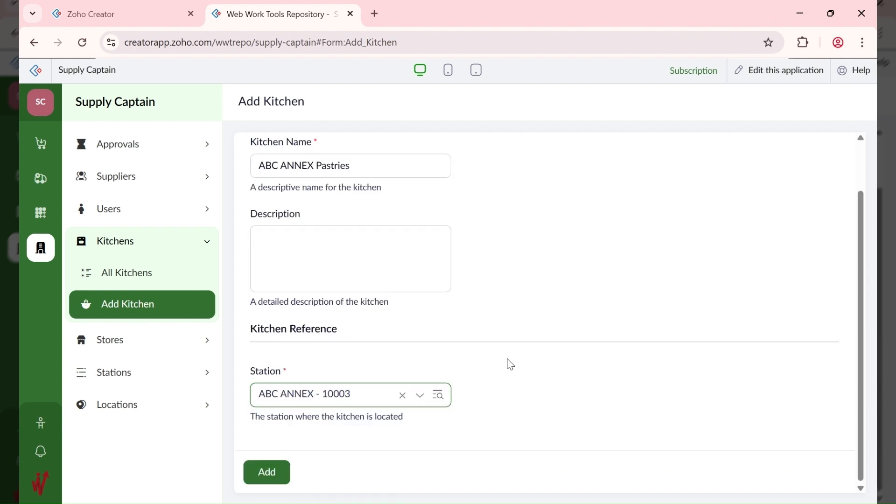
left_click(265, 482)
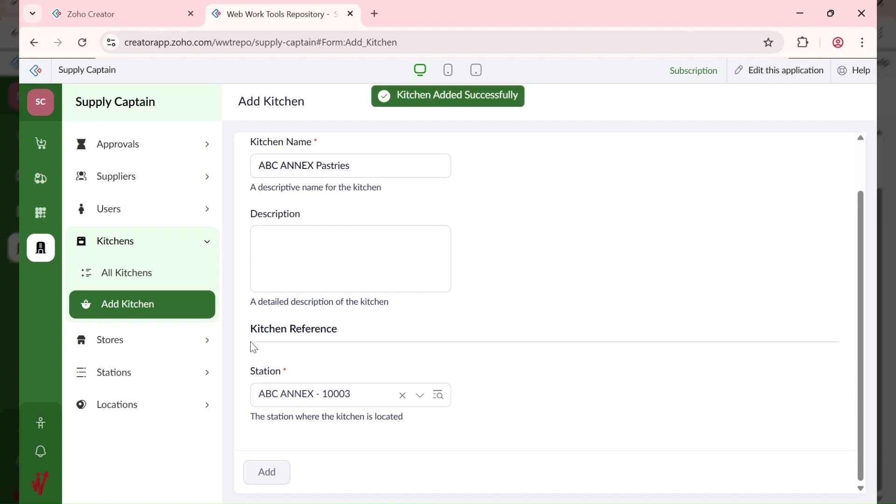
Step: Check the three new kitchens in All Kitchens, then start a new supplier record
left_click(183, 281)
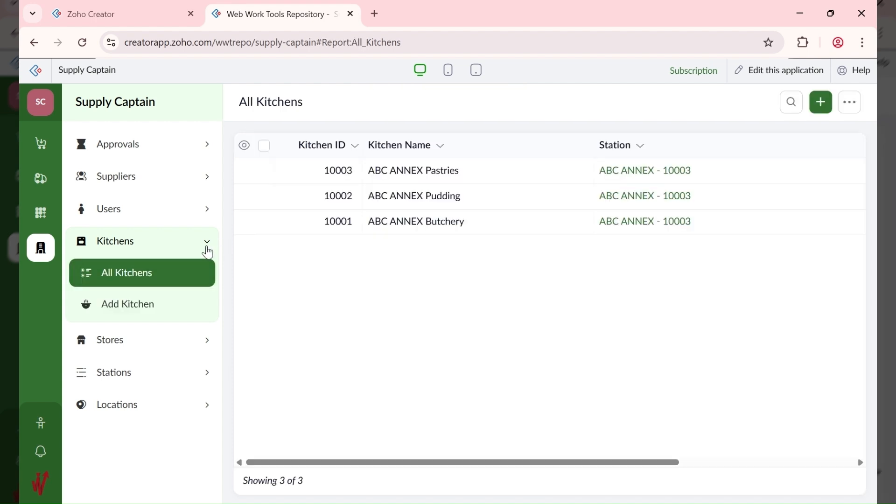
left_click(169, 179)
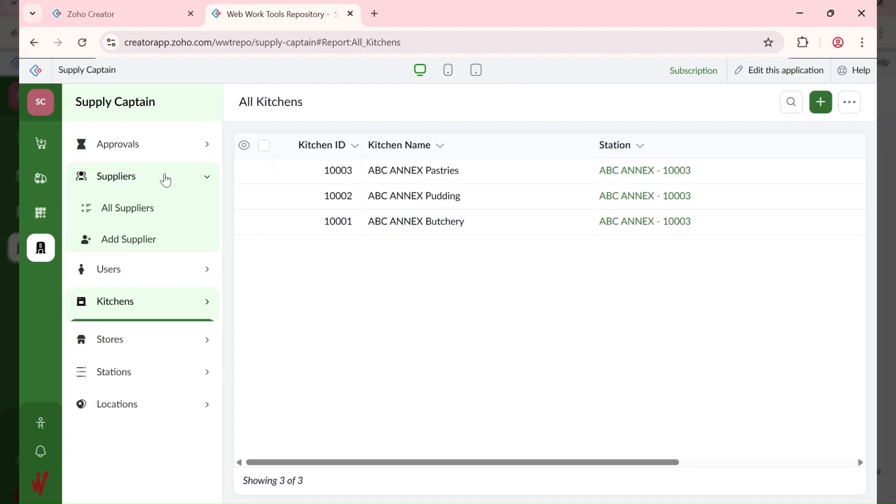
left_click(167, 240)
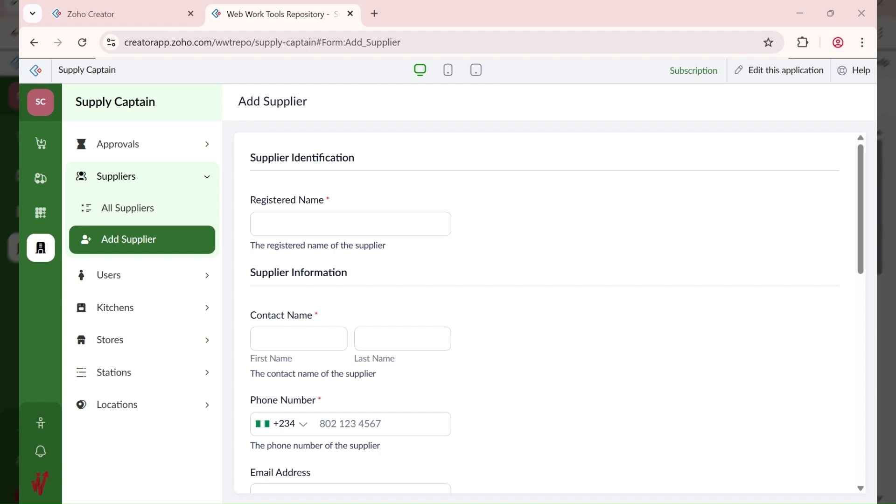
Step: Enter supplier name 'CBA FARM LTD' with the contact's first name, last name, phone and e-mail
left_click(289, 222)
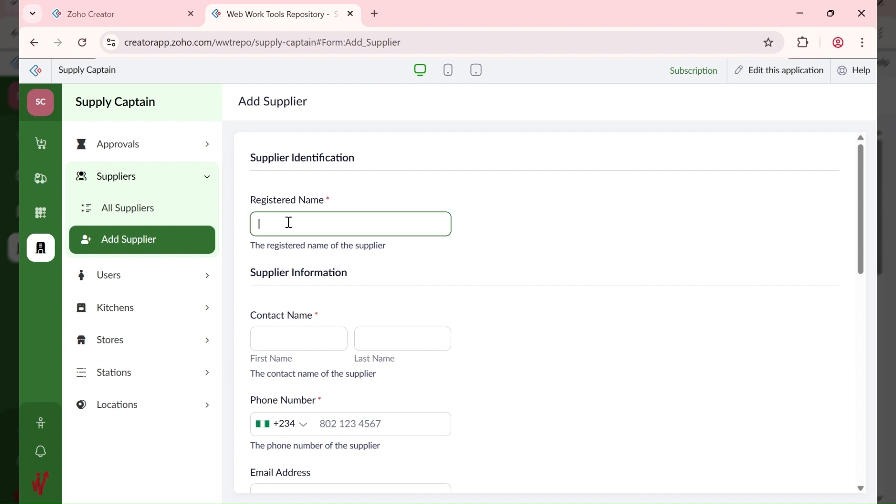
type("CBA FARM LTD")
left_click(562, 503)
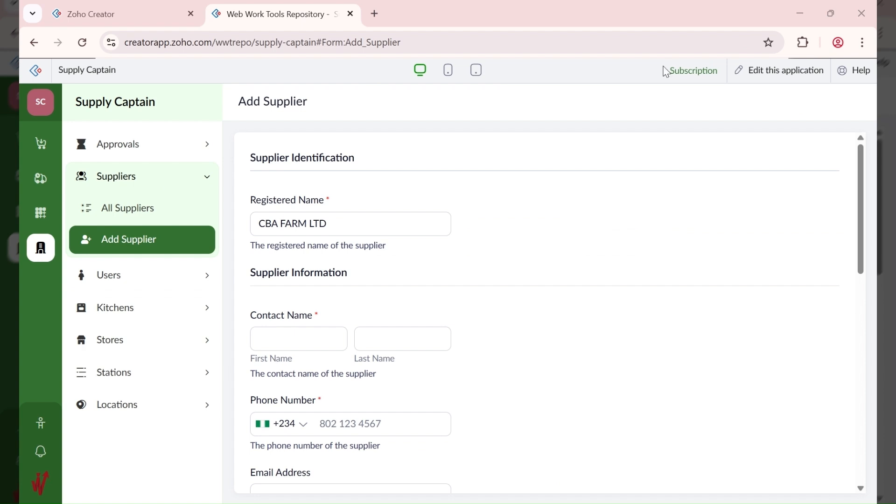
left_click(285, 345)
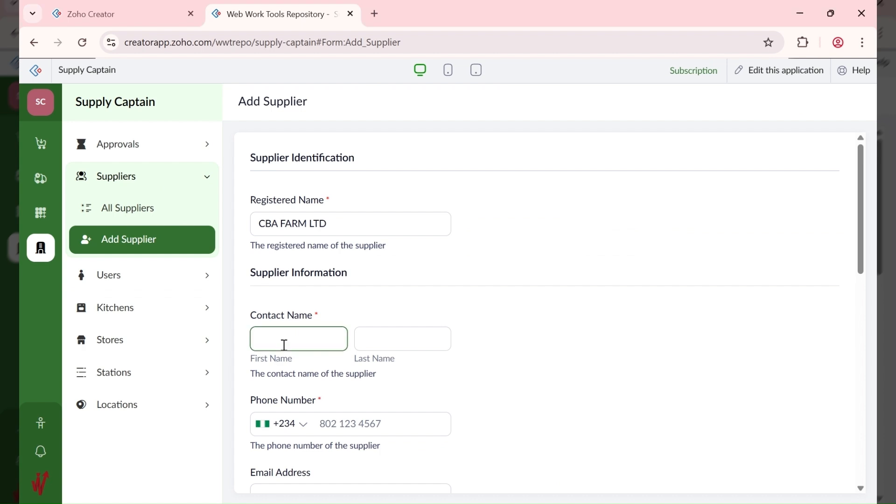
type("Richard")
key("Tab")
type("Roe")
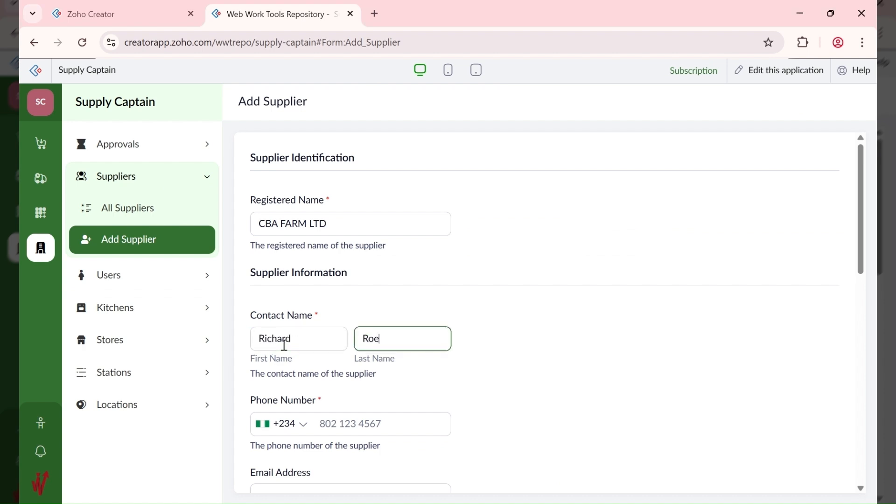
key("Tab")
key("Tab")
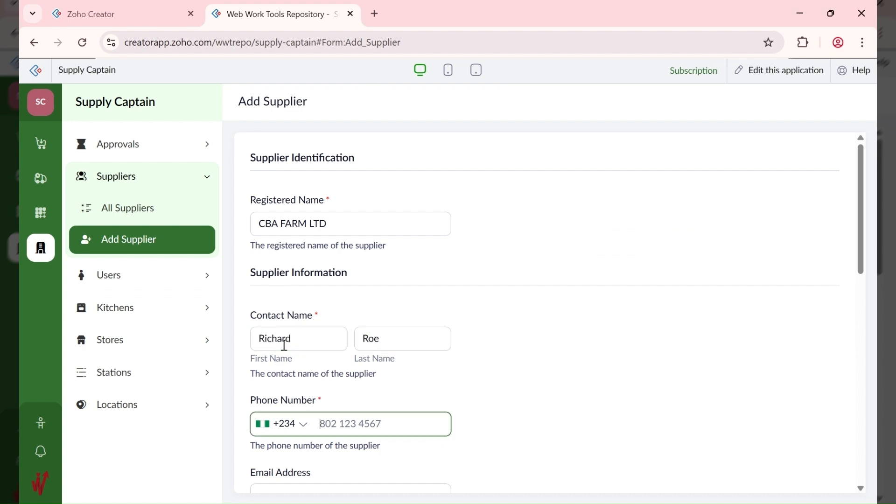
key("Tab")
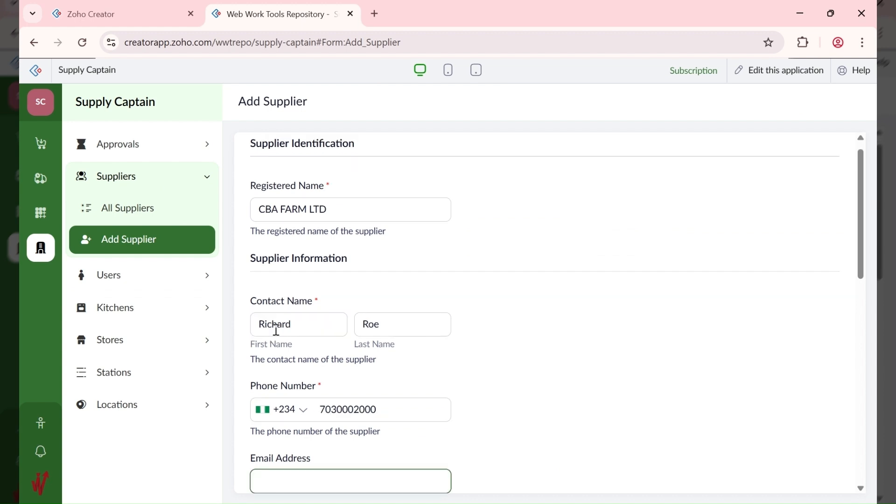
scroll(355, 302, "down", 3)
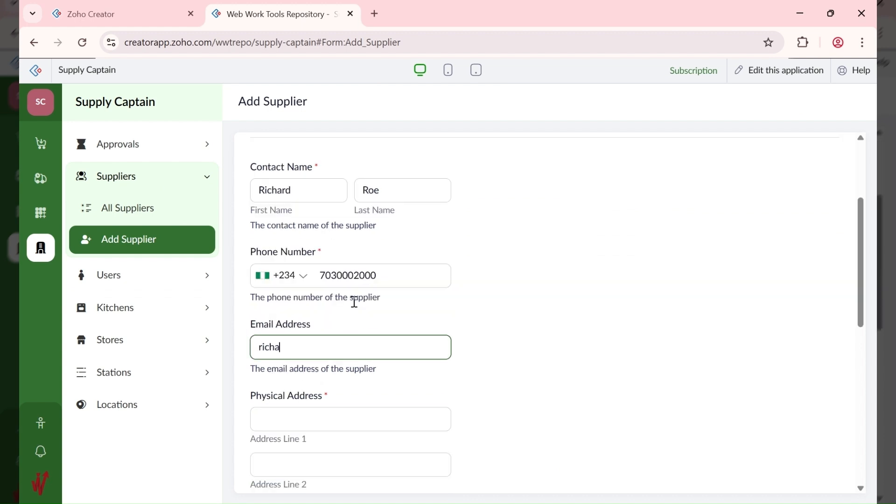
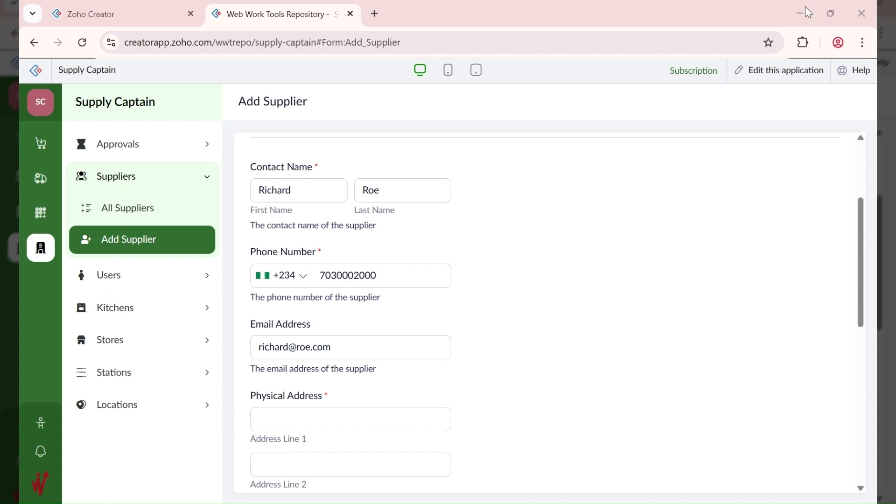
Step: Fill in the supplier's street, city, state and postal code, and begin searching the country list
left_click(418, 418)
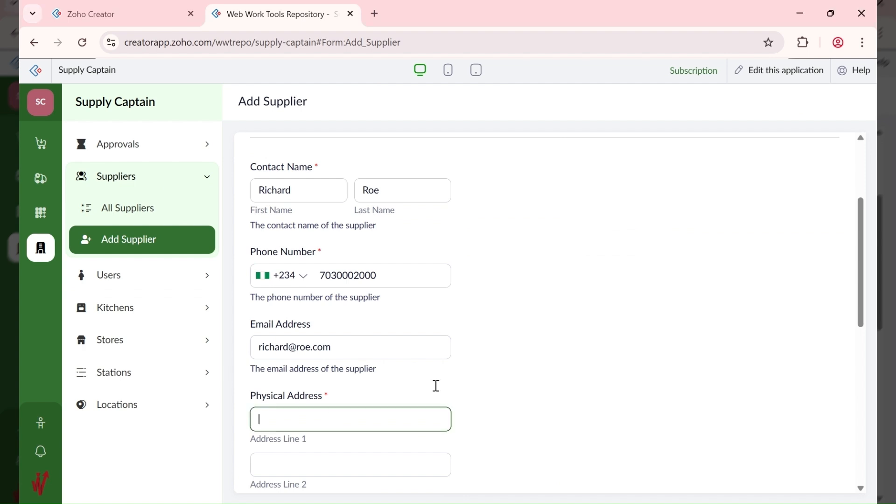
type("321 Aba Road")
key("Tab")
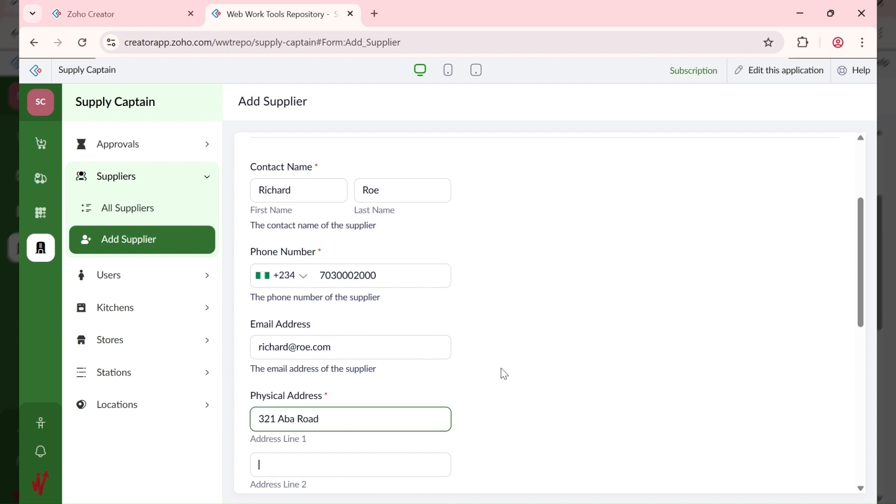
key("Tab")
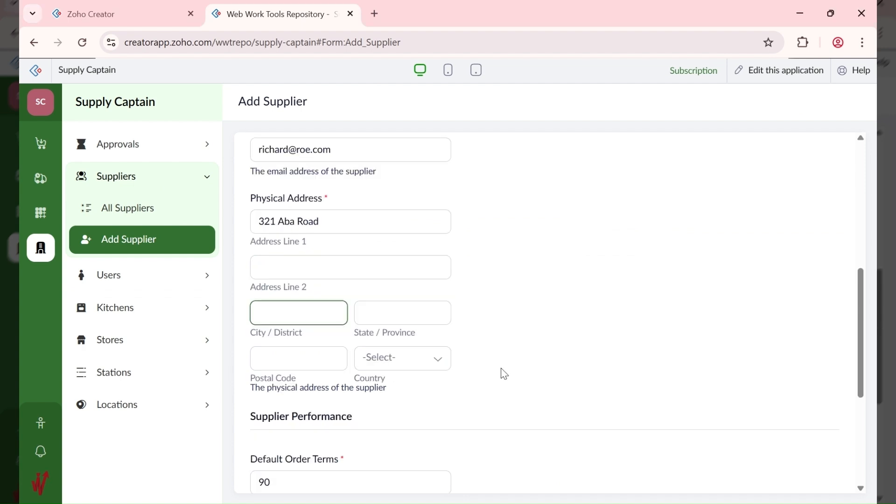
type("Port Harcourt")
key("Tab")
type("Rivers")
key("Tab")
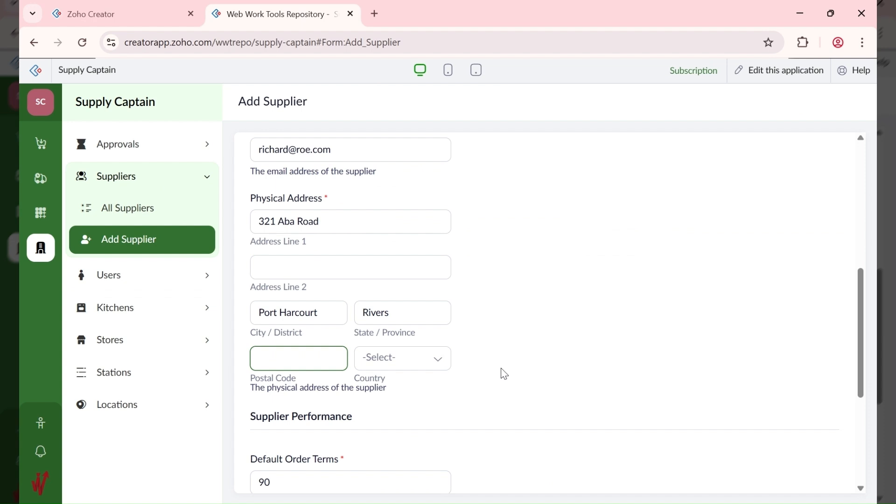
type("500101")
key("Tab")
type("ni")
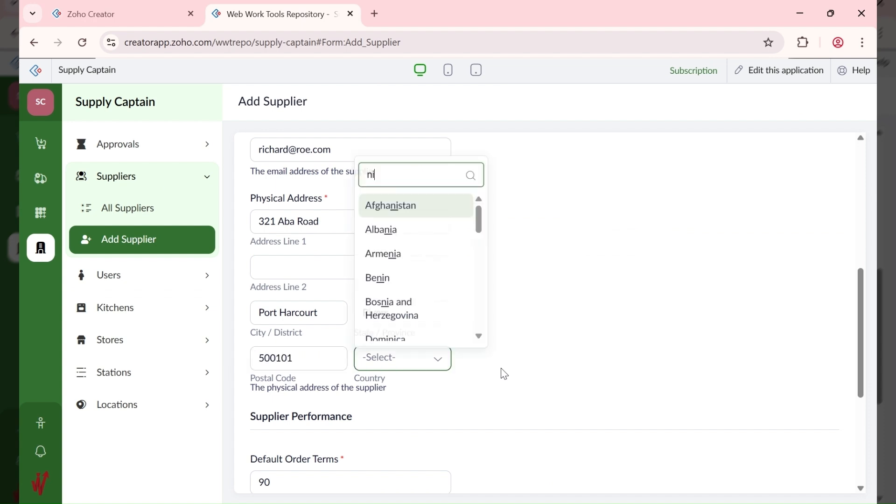
type("ger")
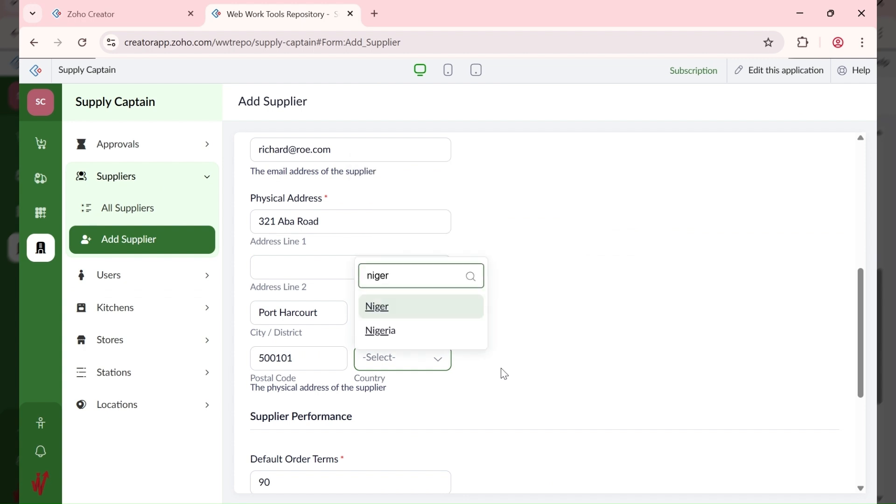
Step: Select Nigeria as the supplier's country
left_click(396, 331)
scroll(572, 335, "down", 2)
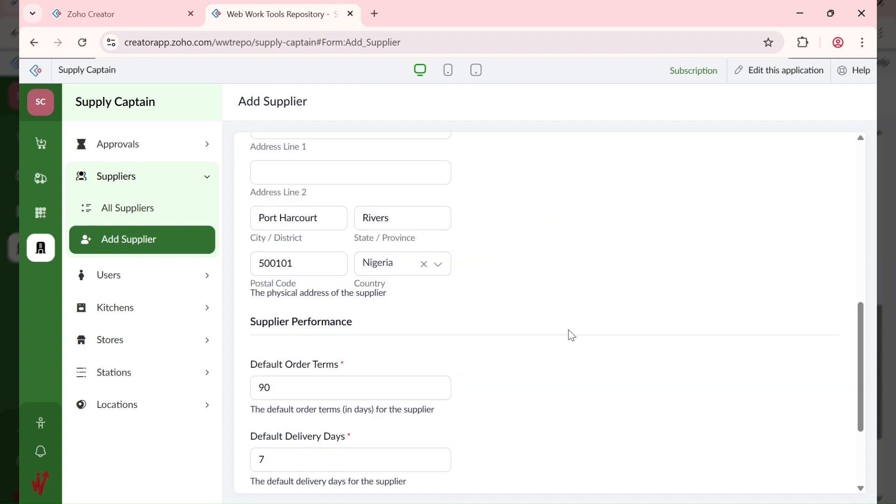
scroll(572, 335, "down", 2)
Step: Change Default Delivery Days from 7 to 2 and submit the supplier
left_click(266, 291)
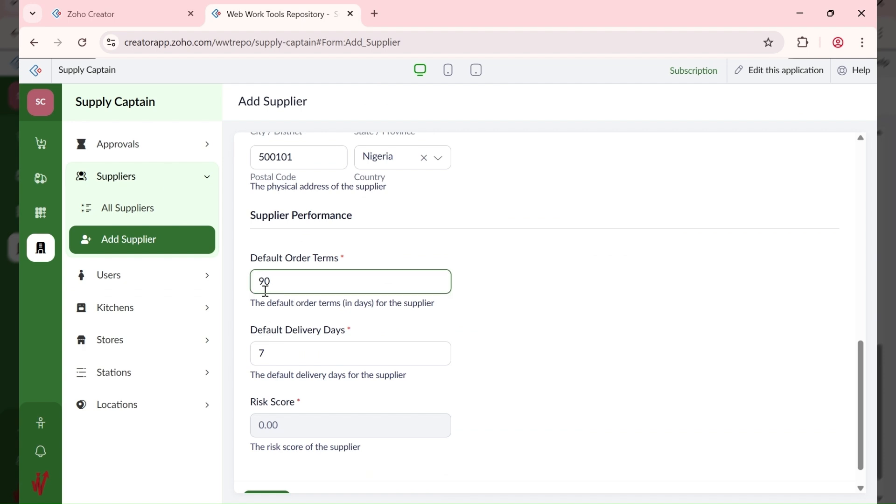
left_click(275, 357)
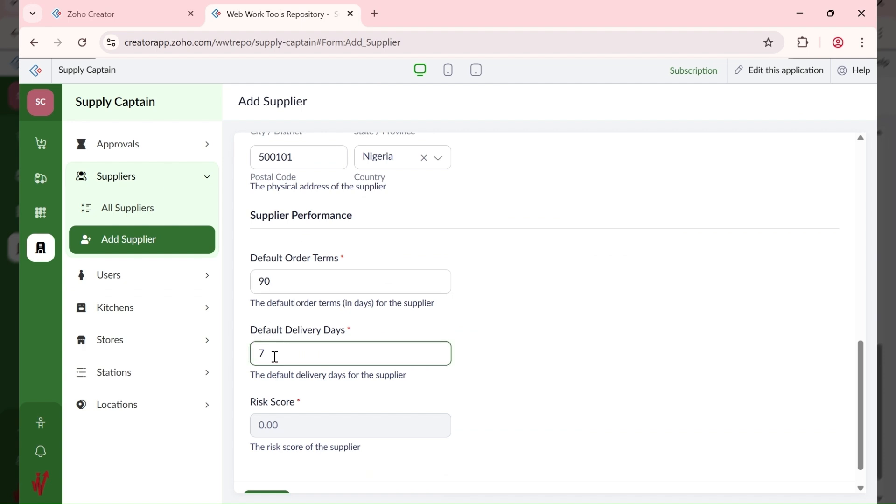
scroll(284, 445, "down", 1)
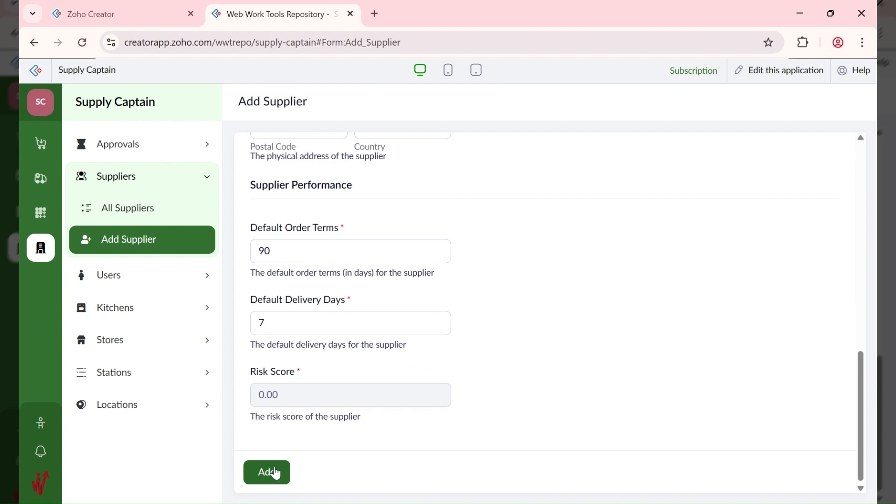
left_click(280, 323)
left_click_drag(280, 323, 260, 323)
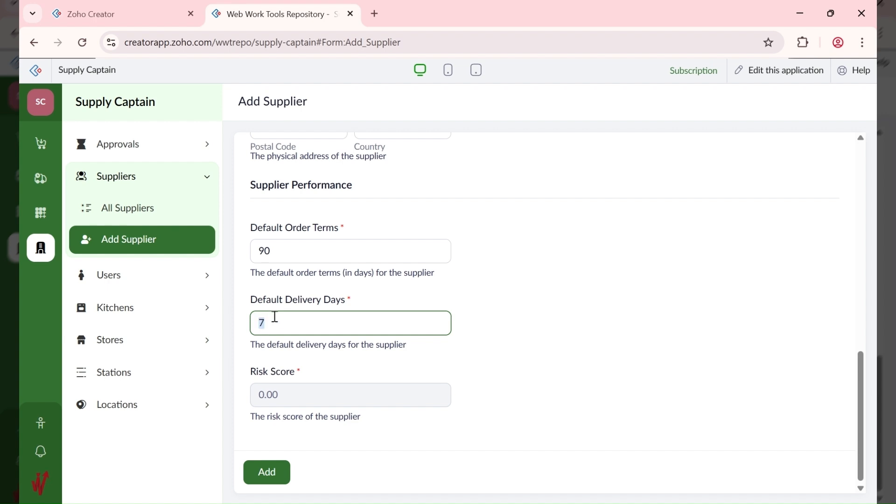
scroll(425, 306, "up", 1)
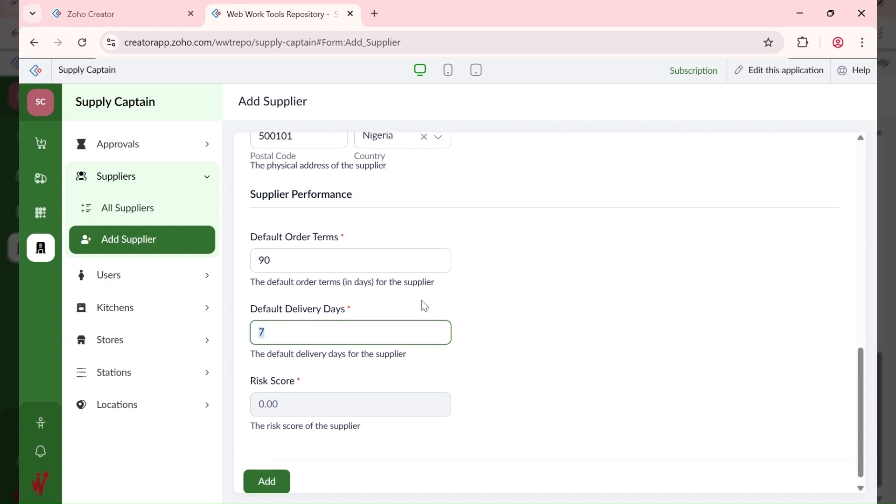
scroll(424, 305, "down", 1)
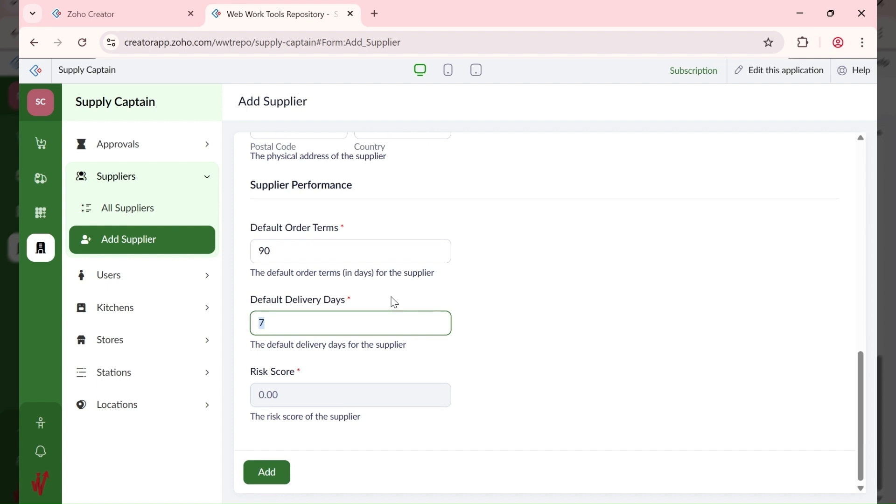
type("2")
left_click(399, 382)
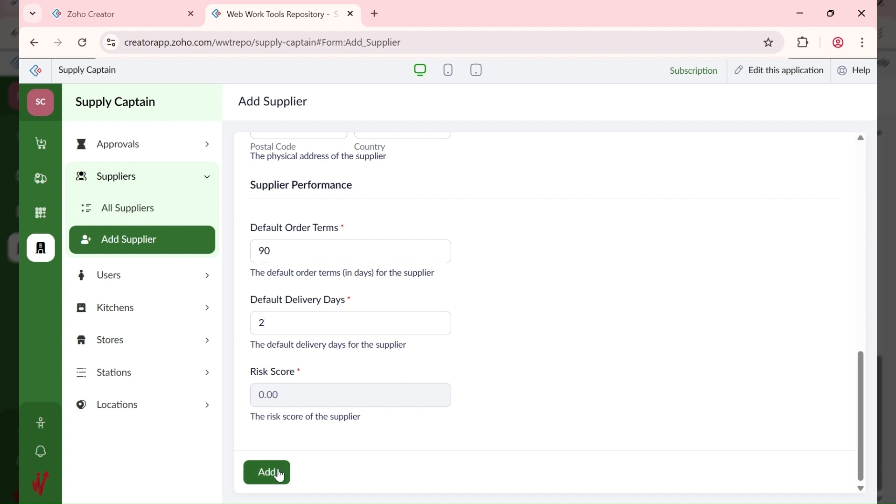
left_click(302, 250)
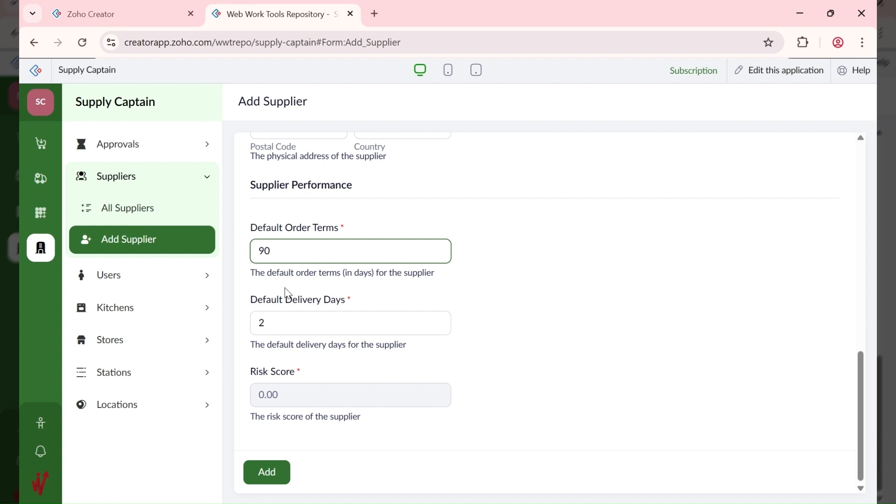
left_click(276, 475)
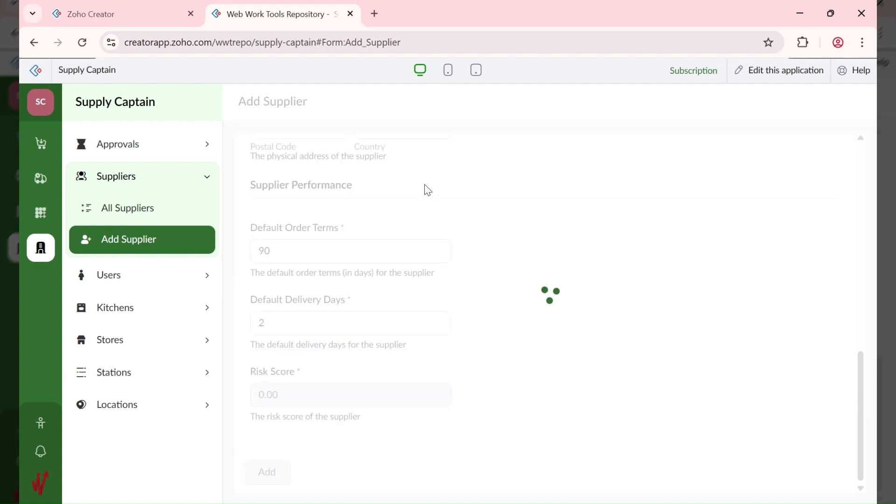
Step: Confirm CBA FARM LTD appears in All Suppliers, then open the All Global Items report
left_click(156, 218)
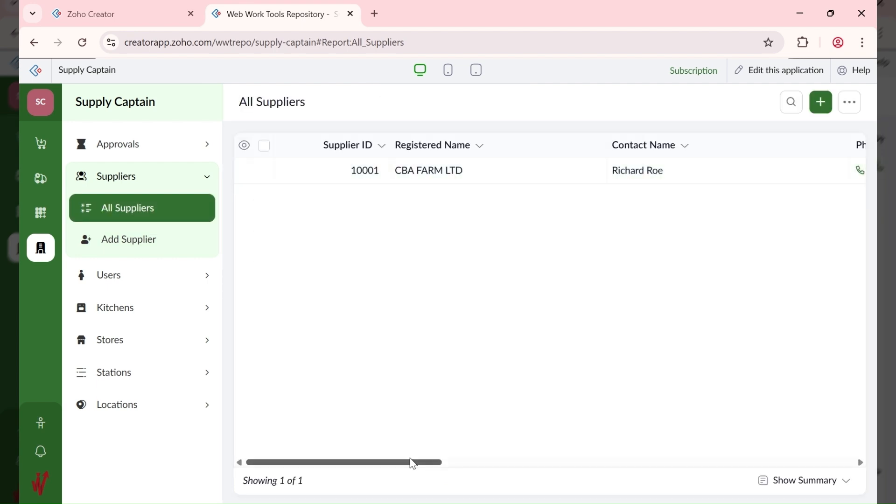
left_click_drag(412, 463, 313, 368)
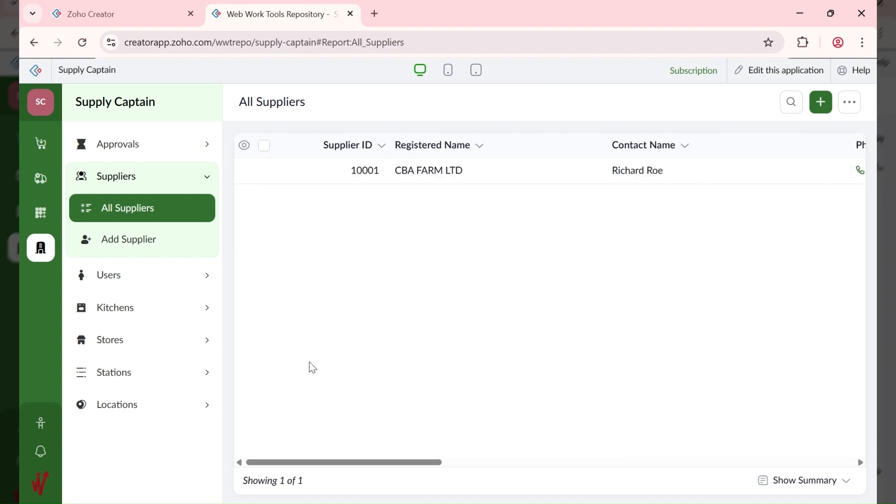
left_click(45, 148)
left_click(46, 219)
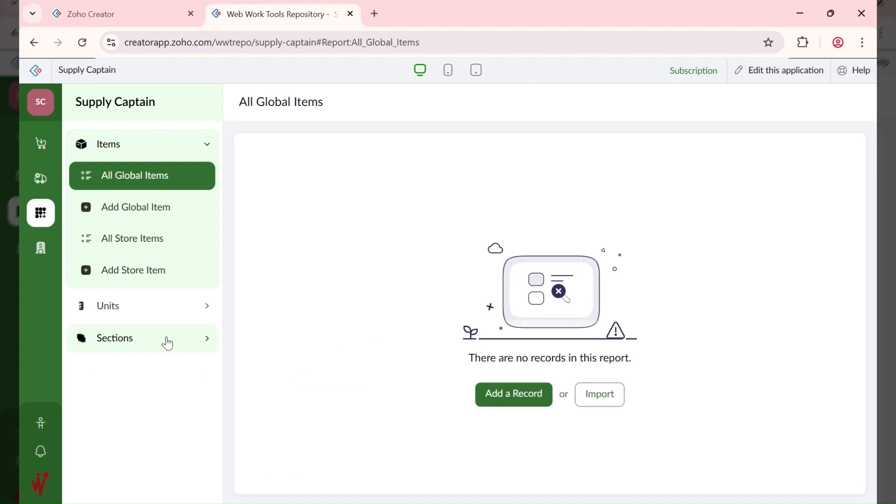
Step: Add the sections Perishables, Non-Perishables and Fragile
left_click(167, 341)
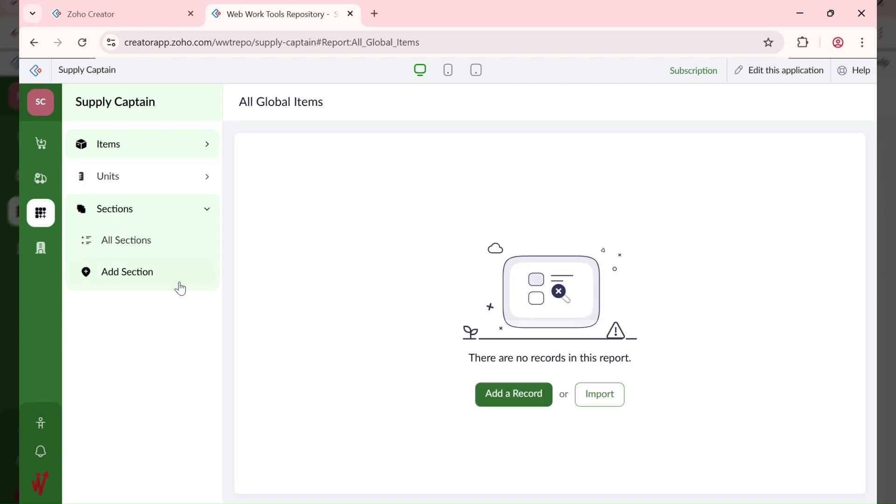
left_click(164, 277)
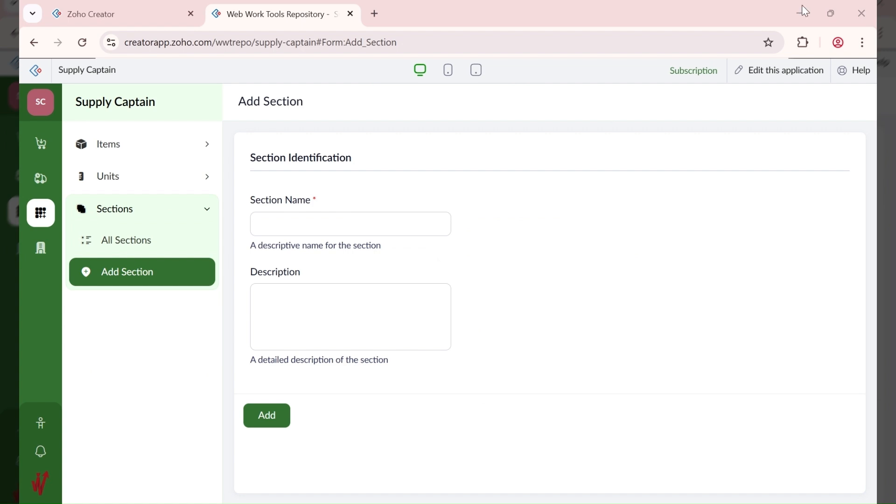
left_click(306, 224)
type("Perishables")
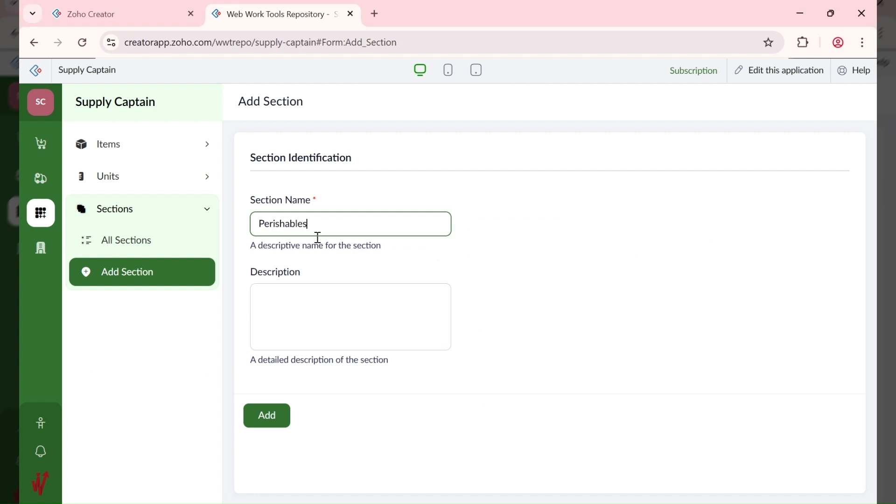
left_click(280, 417)
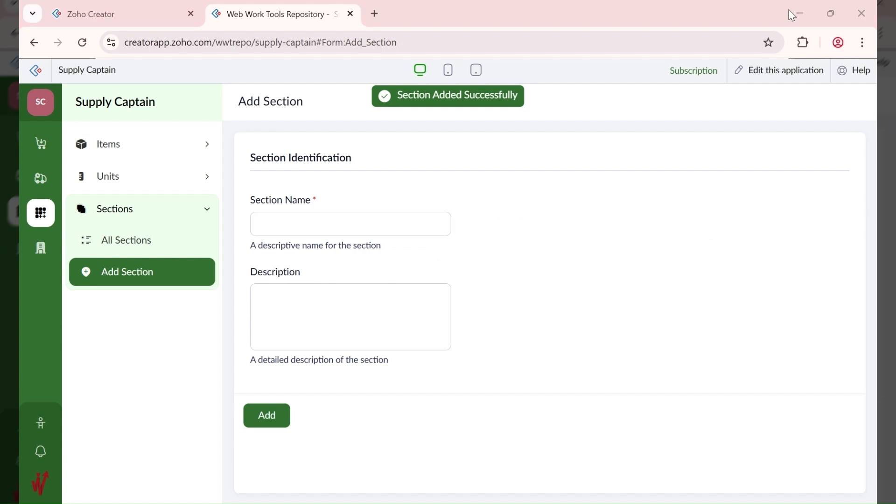
left_click(291, 216)
type("Non-Perishables")
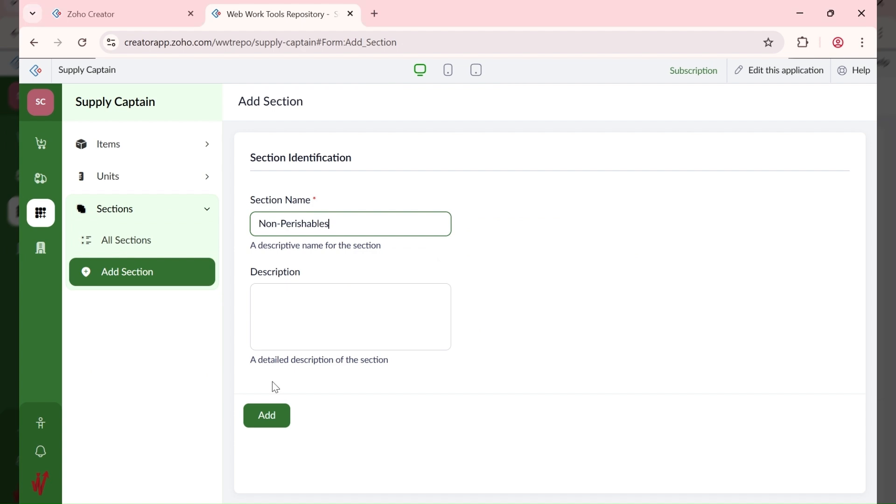
key("Return")
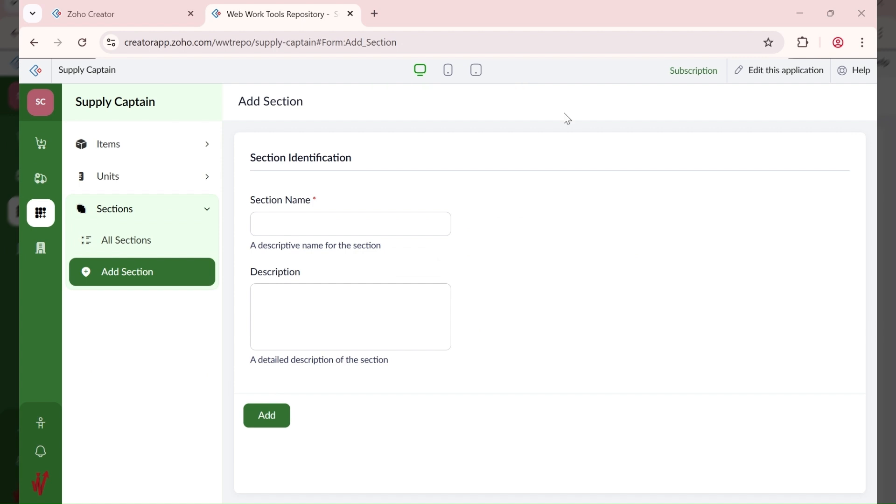
left_click(310, 226)
type("Fragile")
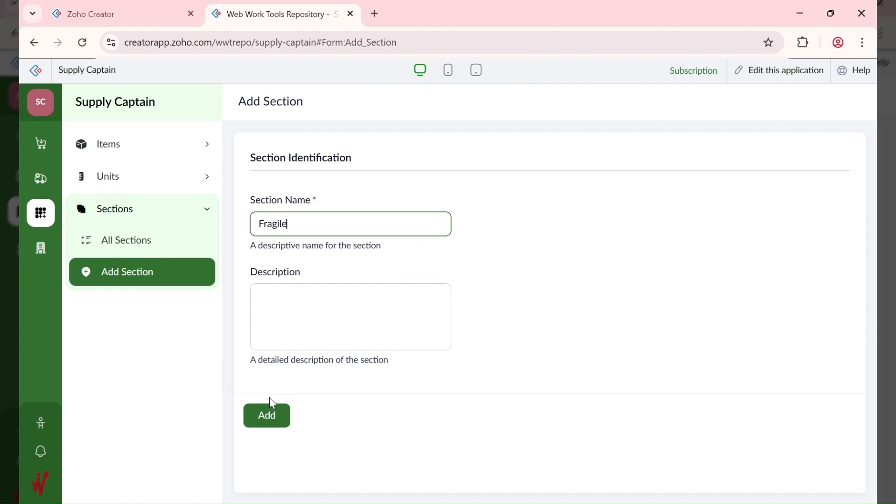
left_click(268, 414)
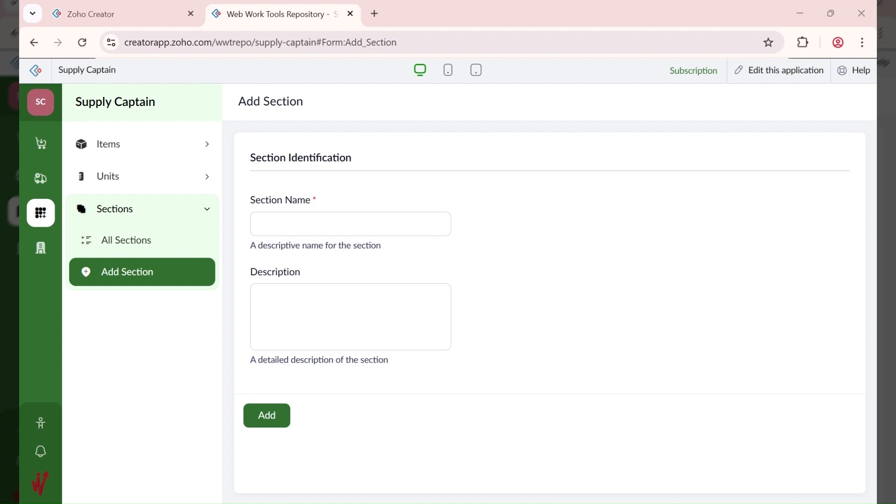
Step: Add unit 10KG with weight 10
left_click(137, 186)
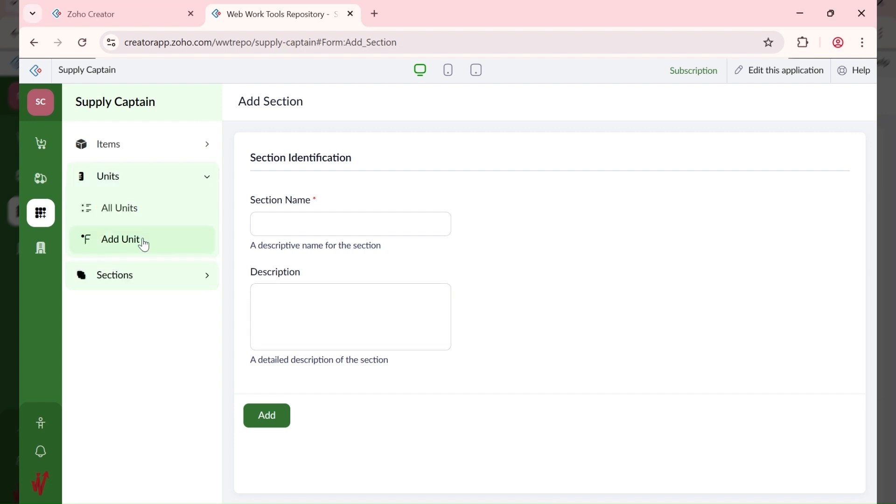
left_click(144, 245)
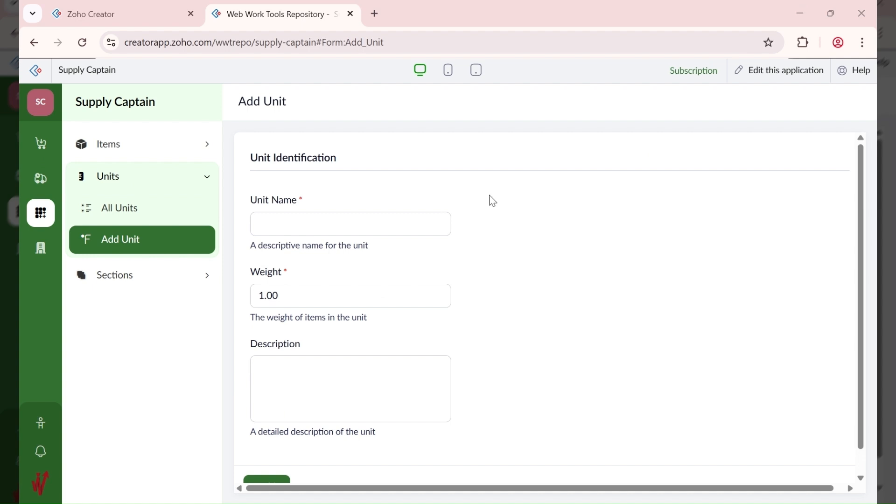
left_click(382, 221)
type("10KG")
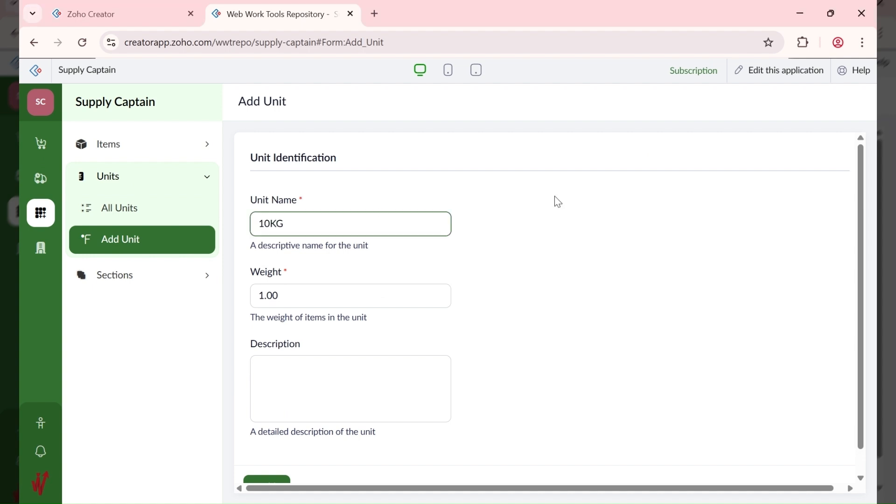
key("Tab")
type("10")
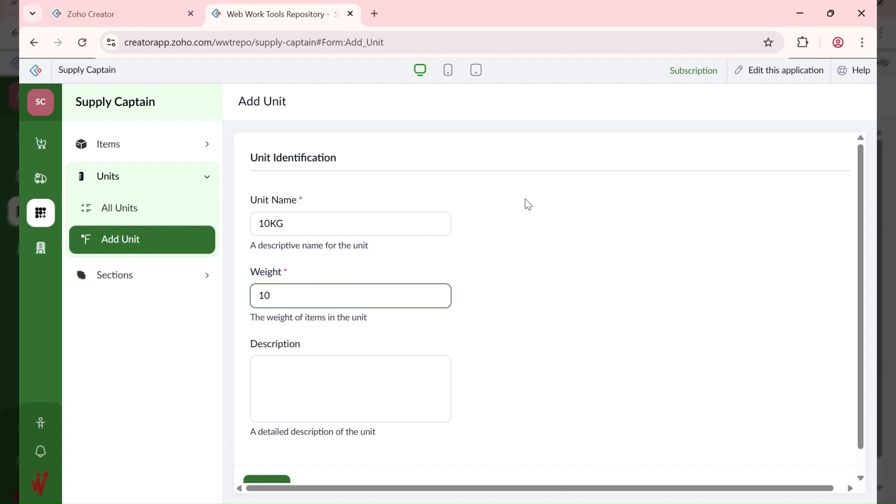
left_click(263, 479)
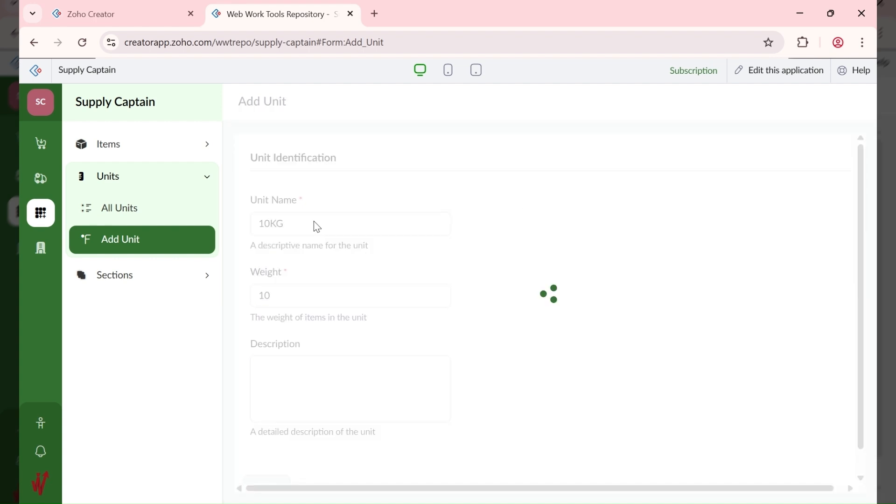
Step: Add unit 50KG with weight 50
type("10KG")
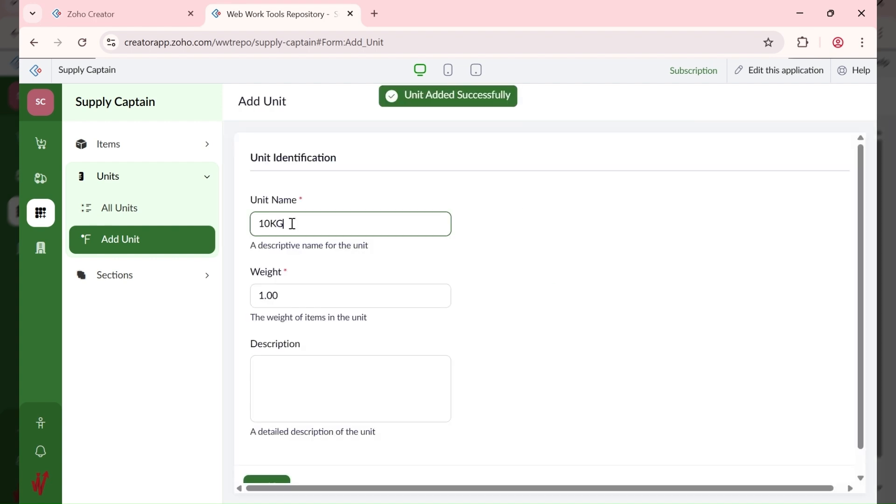
key("Home")
key("shift+Right")
type("5")
key("Tab")
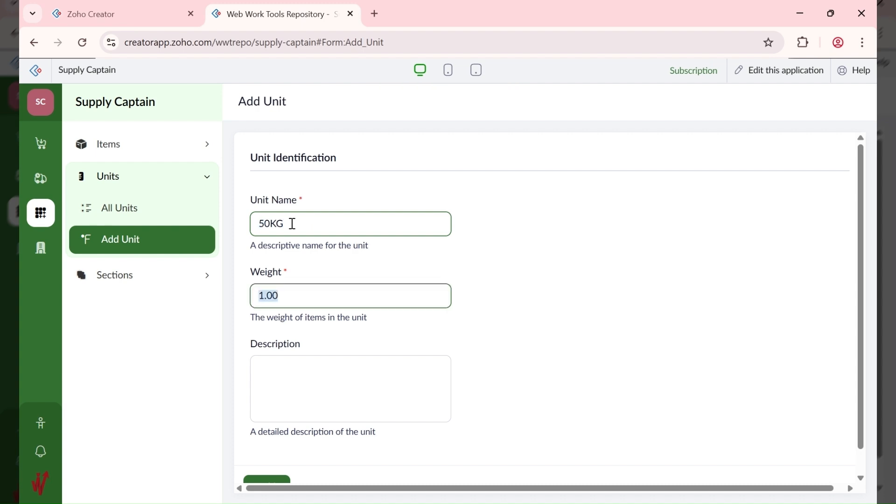
type("50")
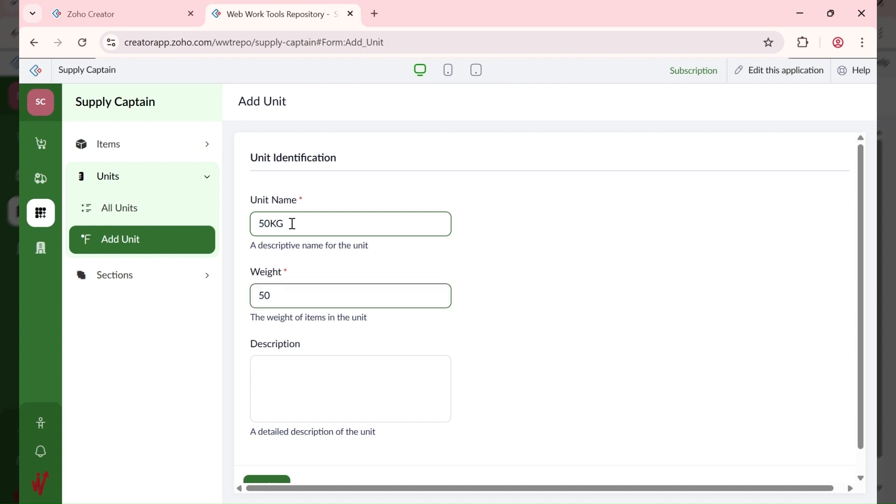
left_click(276, 480)
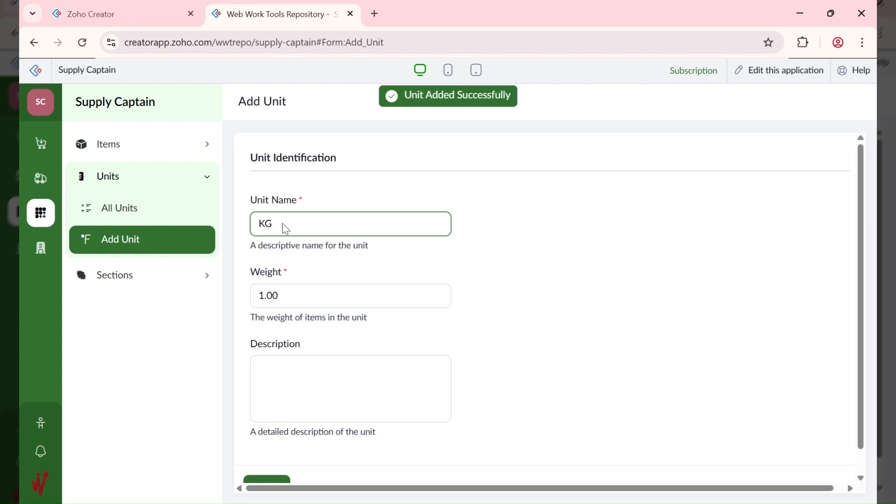
Step: Save unit KG with weight 1.00 and view the All Units report
key("Tab")
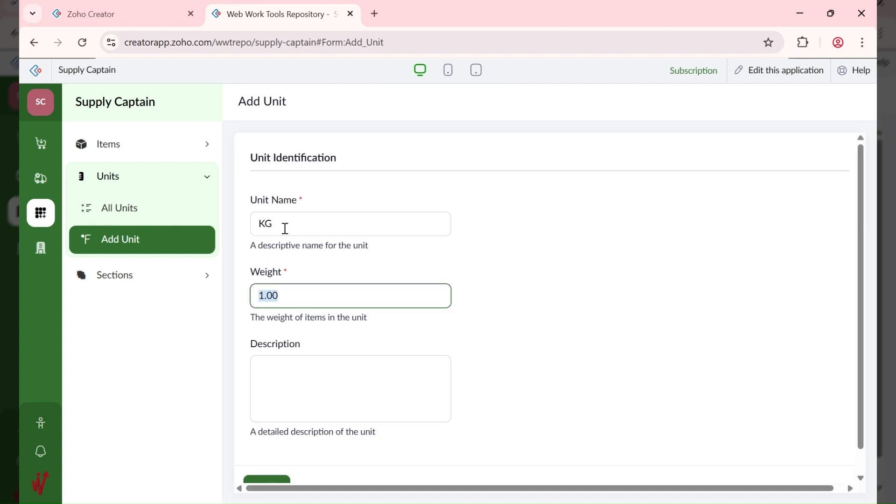
scroll(273, 443, "down", 1)
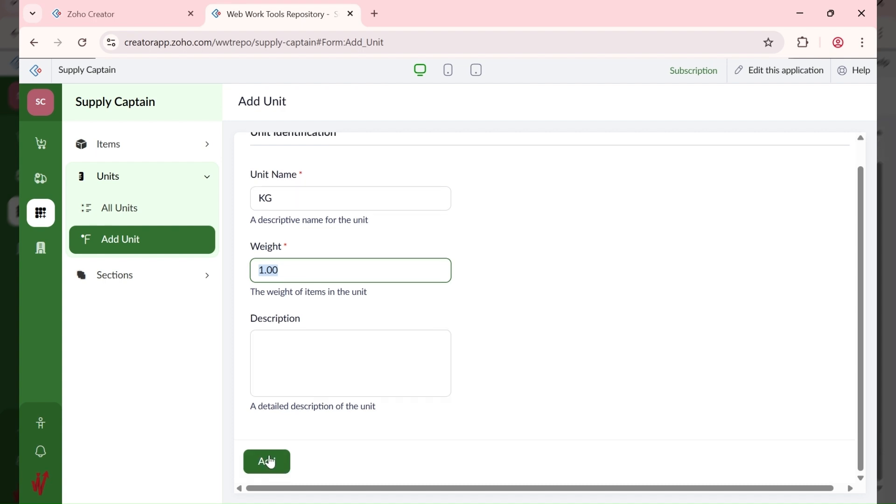
left_click(270, 462)
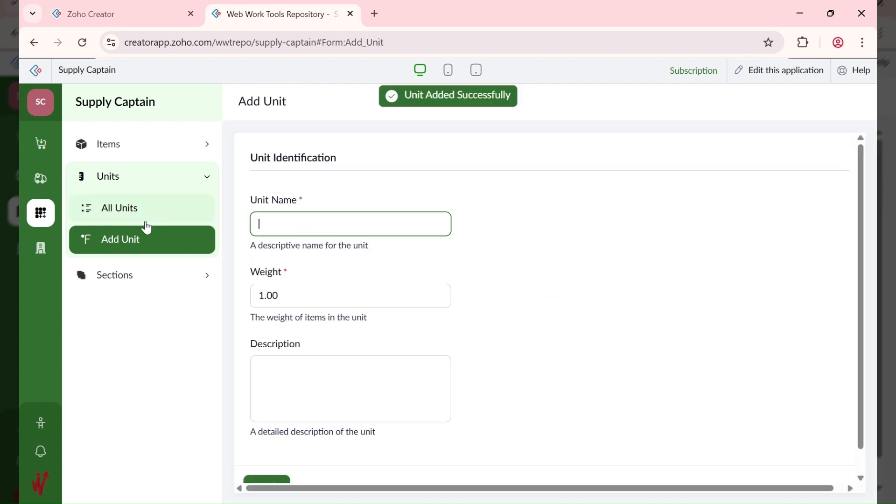
left_click(155, 151)
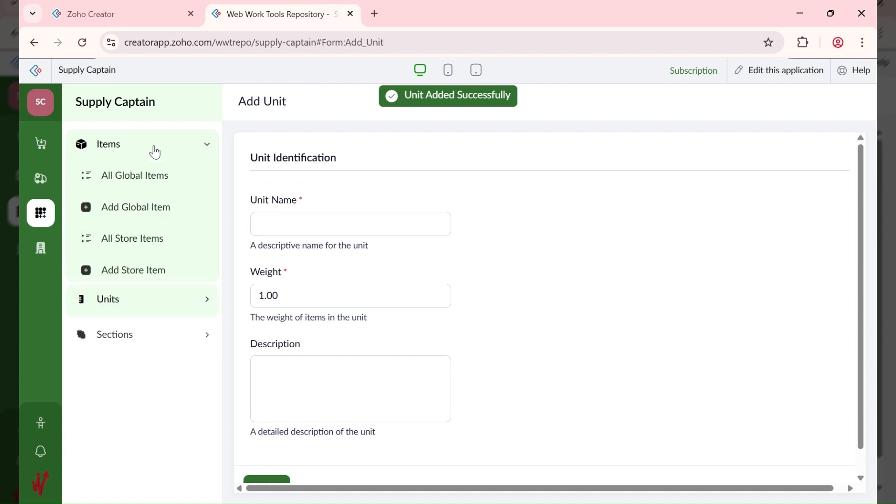
left_click(139, 308)
left_click(150, 210)
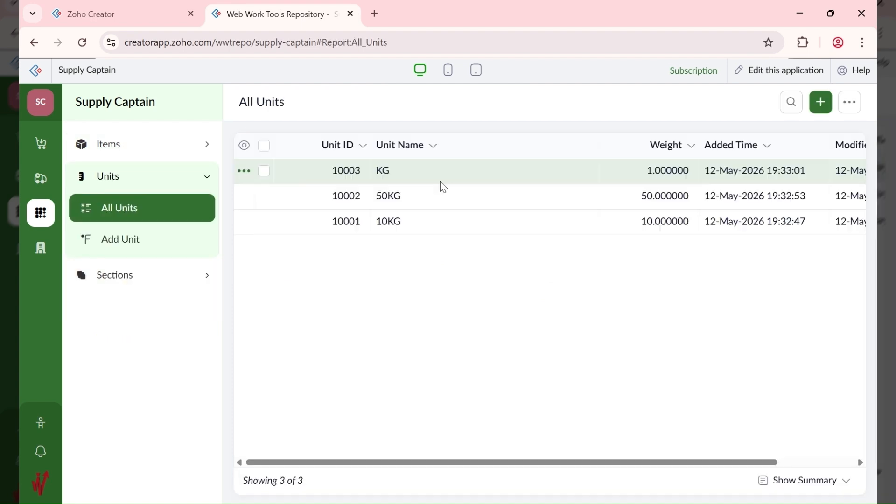
Step: Start global item 'AA Brown Rice 50KG' as a Raw item with the 50KG unit
left_click(144, 154)
left_click(142, 212)
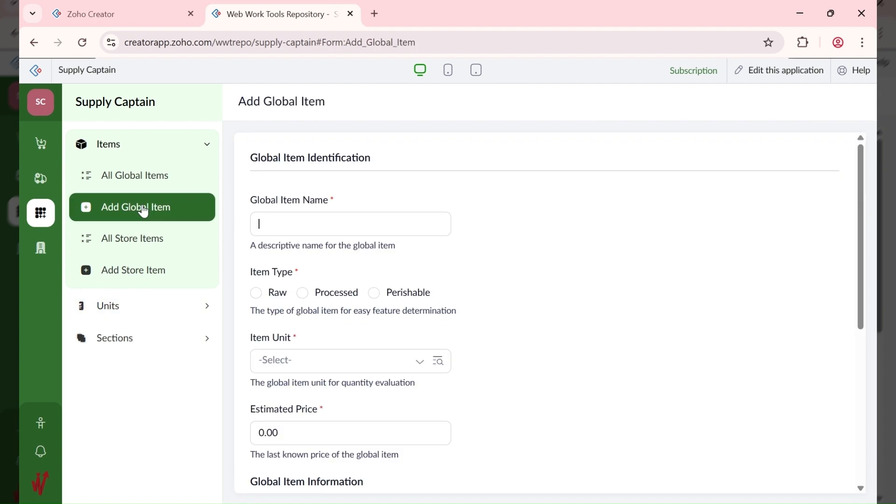
left_click(379, 220)
left_click(350, 223)
type("AA Brown Rice")
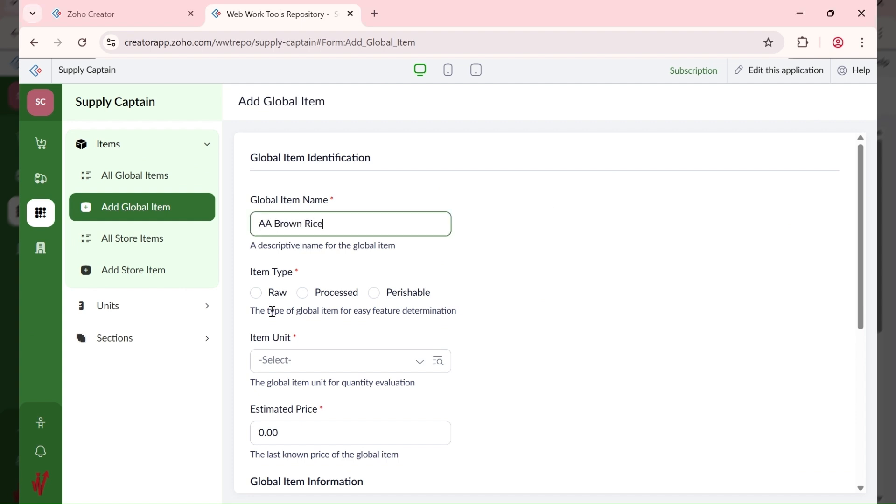
left_click(256, 294)
left_click(314, 368)
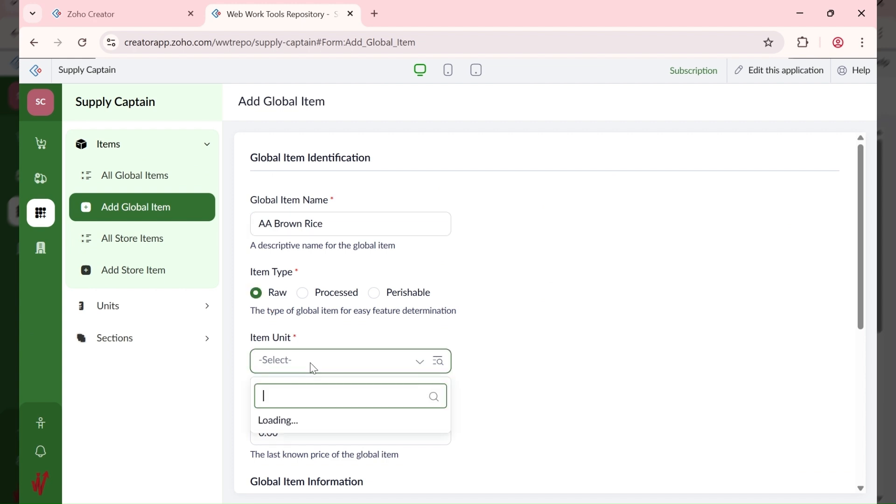
left_click(317, 422)
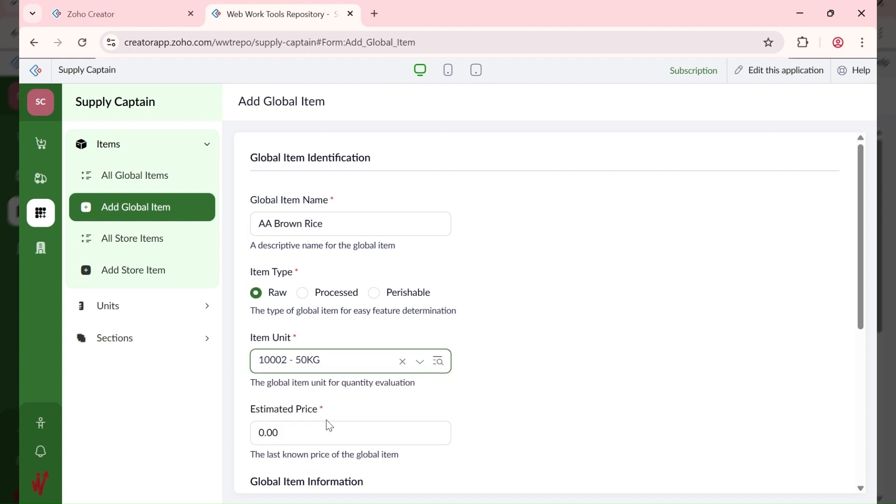
left_click(348, 224)
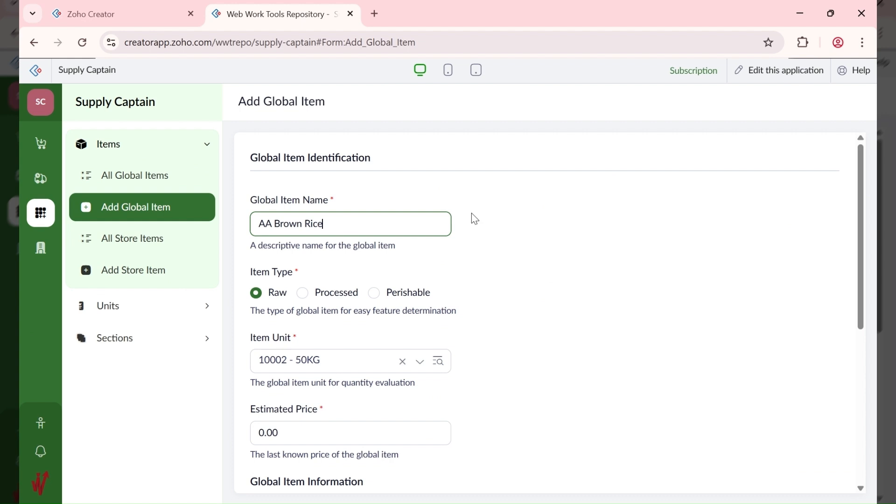
type("50KG")
scroll(330, 306, "down", 3)
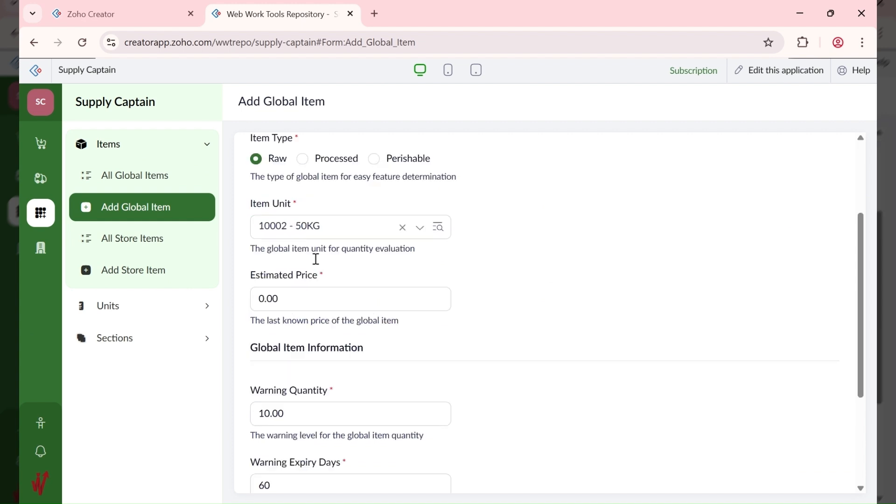
scroll(355, 168, "up", 2)
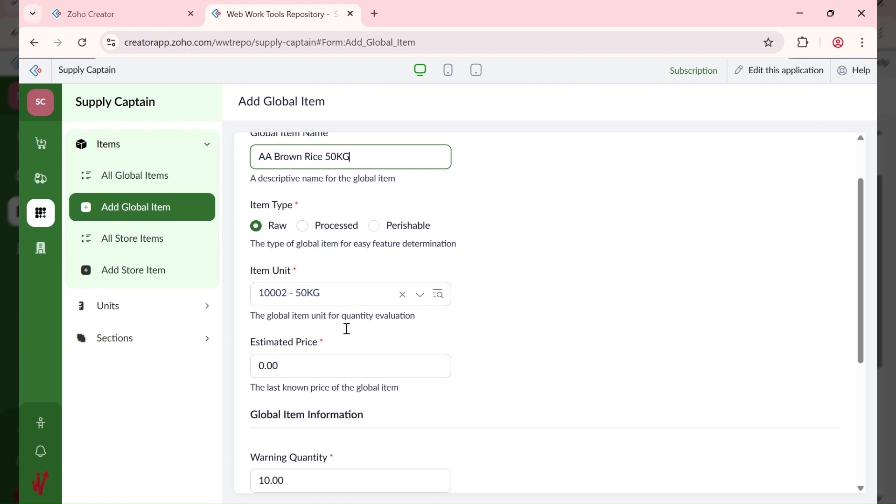
left_click(471, 503)
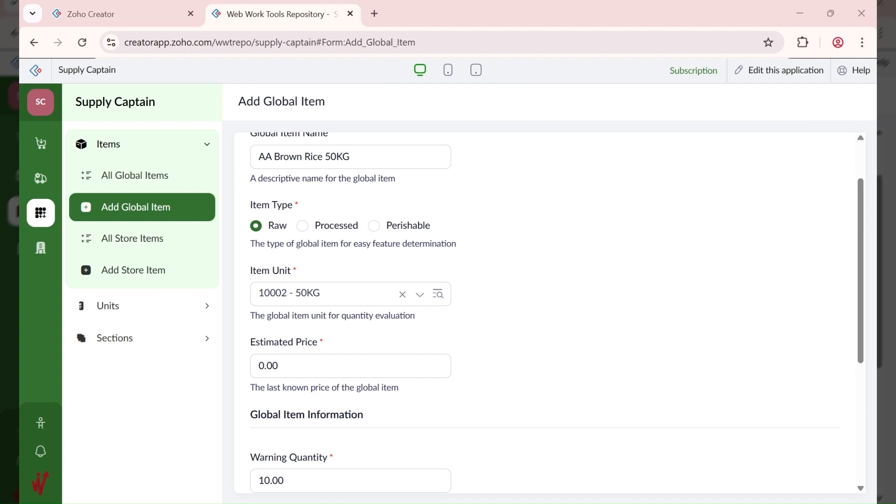
Step: Set its estimated price to 80,000 and save the item
left_click(273, 368)
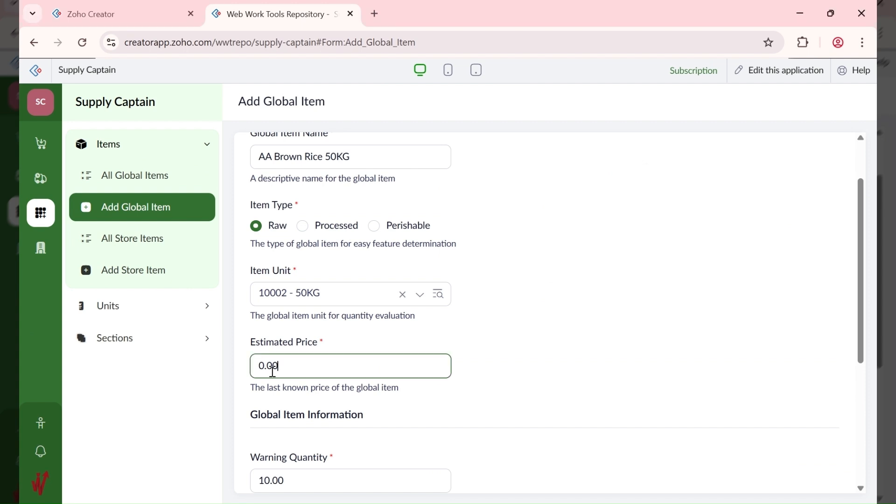
double_click(273, 368)
type("80000")
left_click(601, 358)
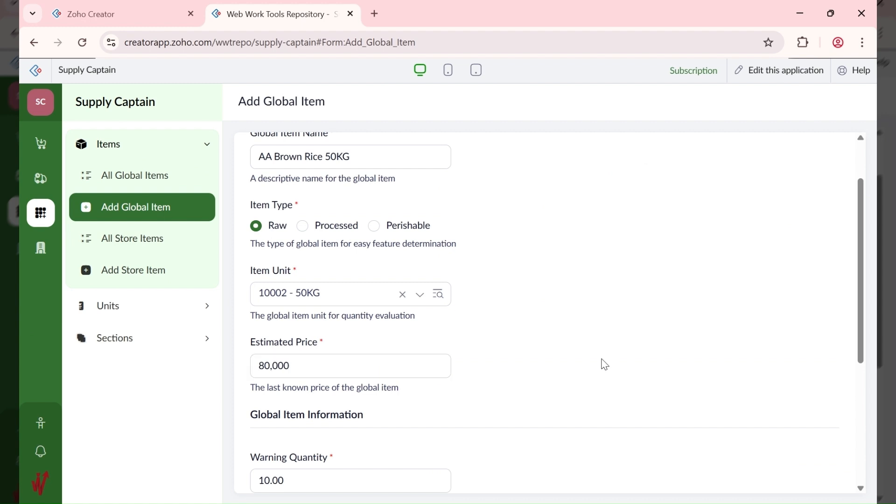
scroll(547, 350, "down", 3)
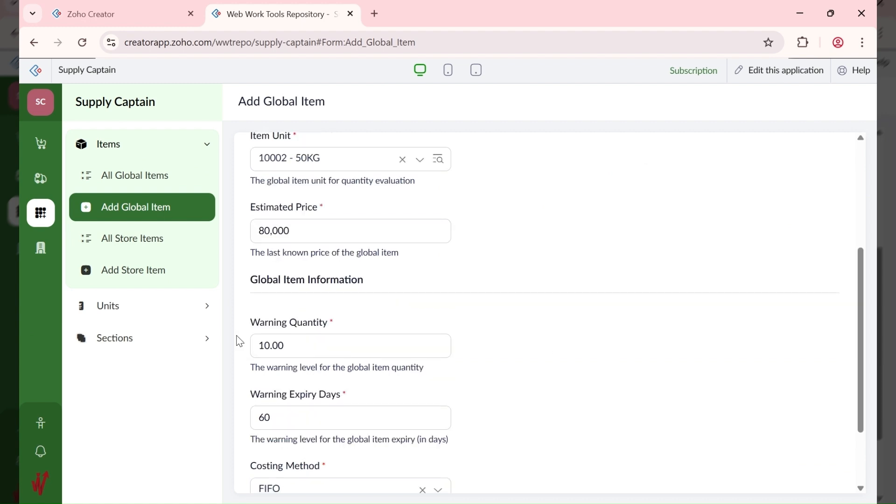
scroll(278, 337, "down", 2)
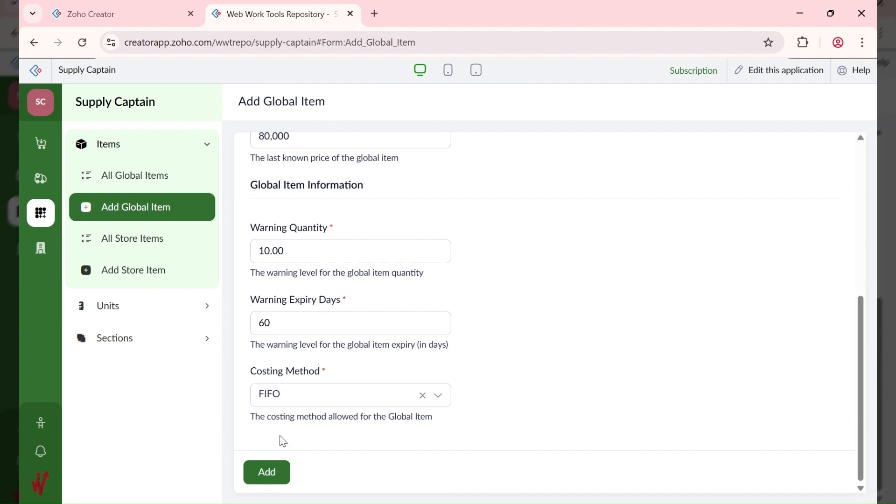
left_click(274, 485)
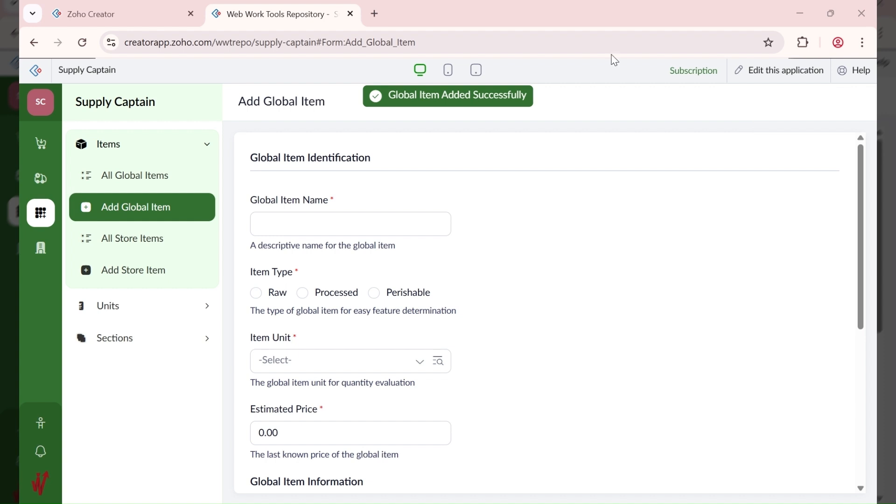
Step: Start global item 'AA Brown Rice 10KG' as a Raw item with the 10KG unit
left_click(400, 214)
type("AA Brown Rice ")
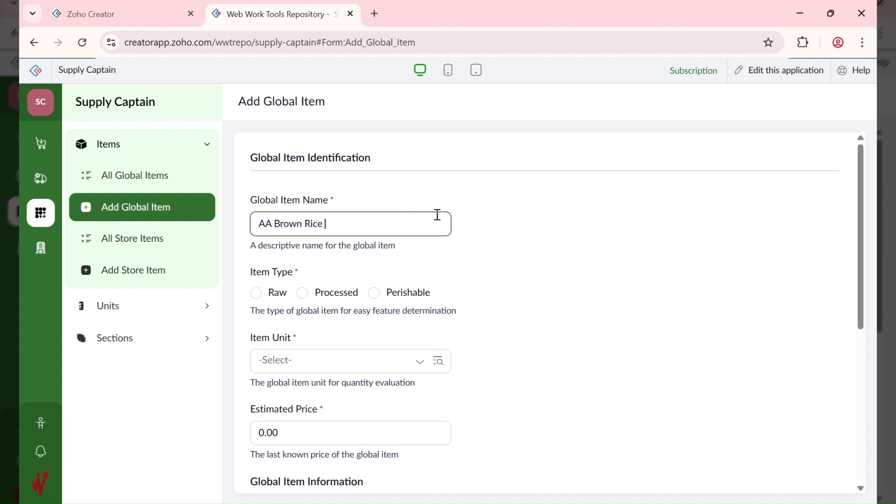
type("10KG")
left_click(258, 302)
left_click(334, 371)
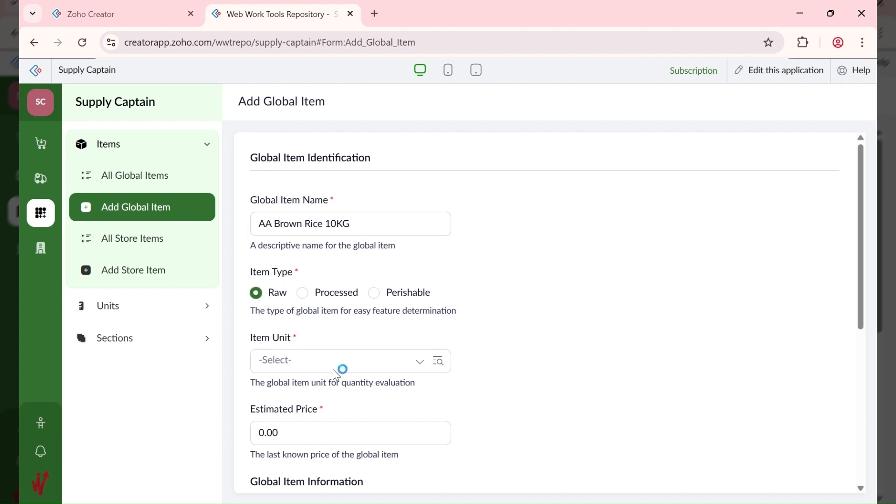
left_click(324, 401)
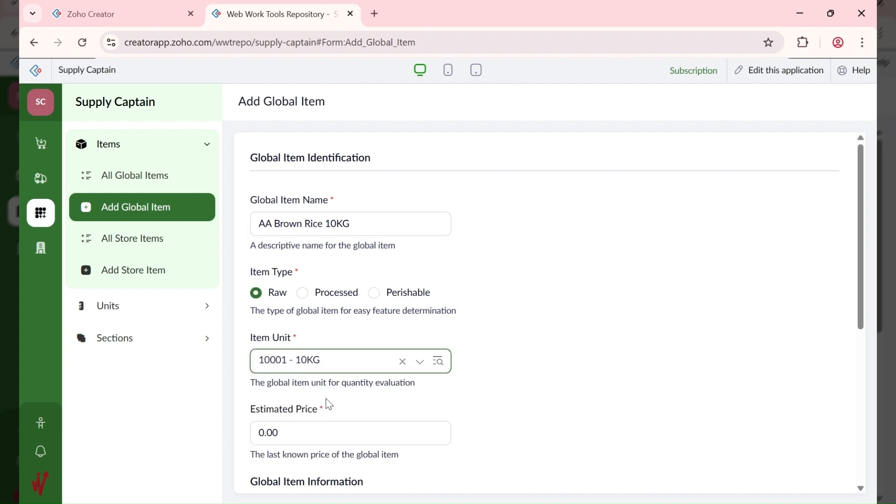
left_click(501, 378)
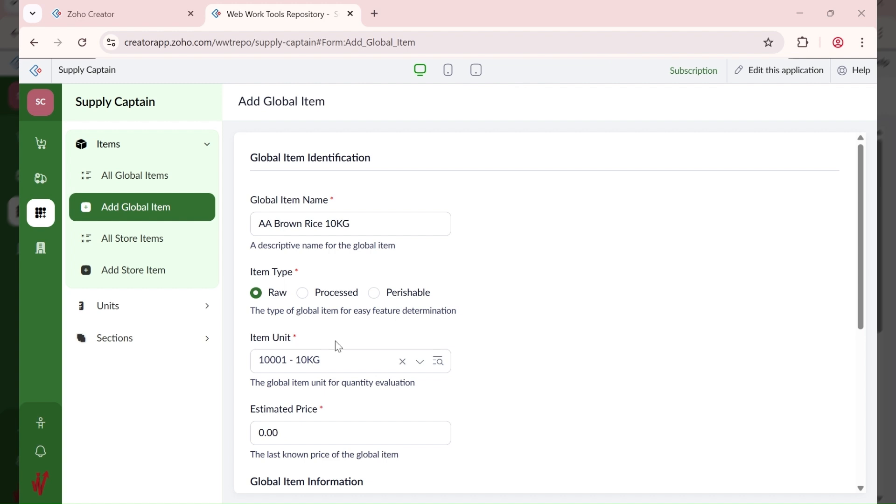
Step: Set its estimated price to 32,000, save it, and view All Global Items
left_click(307, 434)
double_click(412, 426)
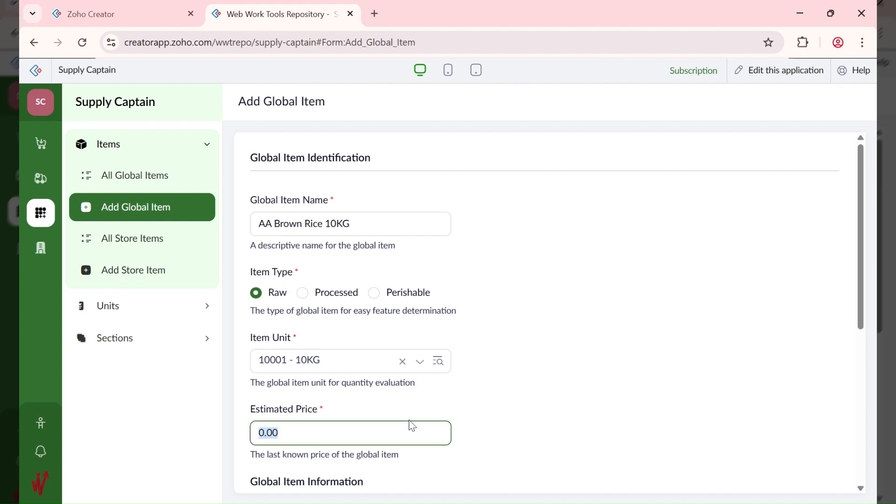
type("32000")
left_click(482, 403)
scroll(482, 404, "down", 4)
scroll(482, 403, "down", 2)
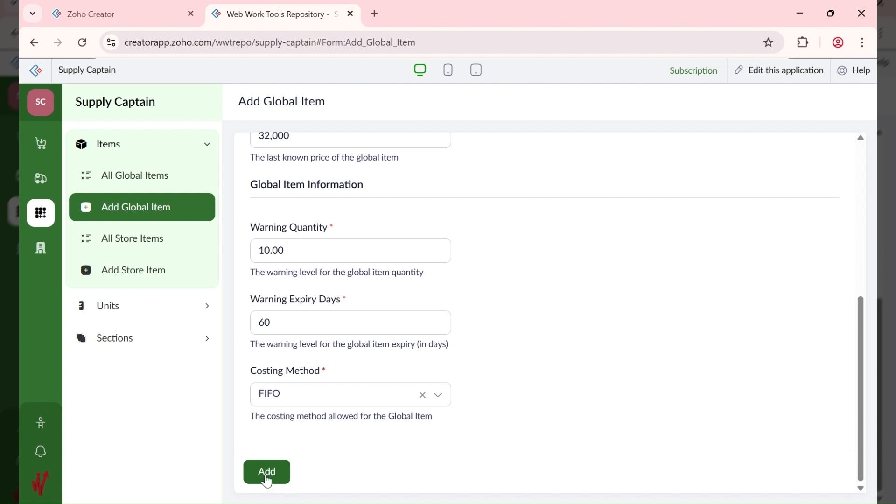
left_click(267, 476)
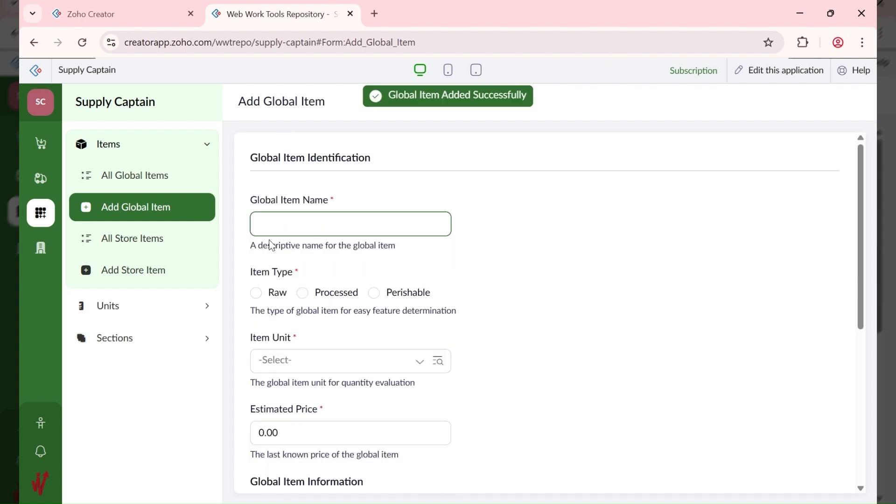
left_click(150, 194)
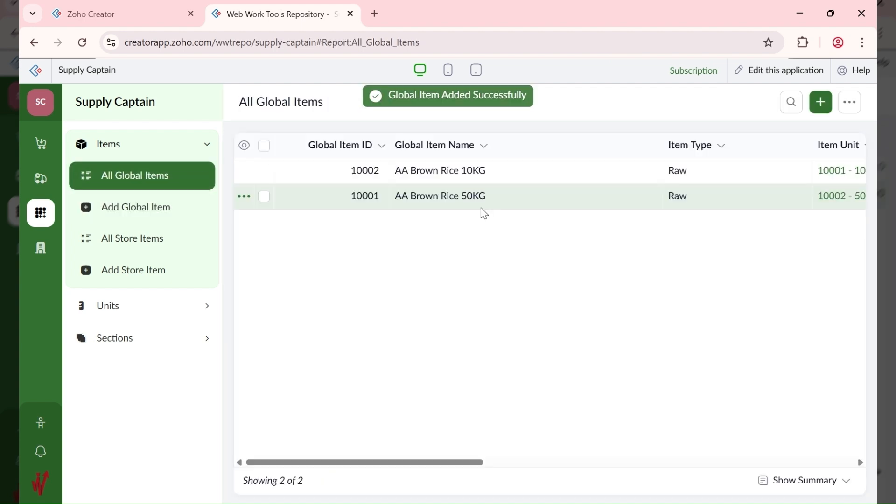
Step: Start a new global item named 'Frozen Chicken', type Perishable, item unit 10003 - KG
left_click(822, 102)
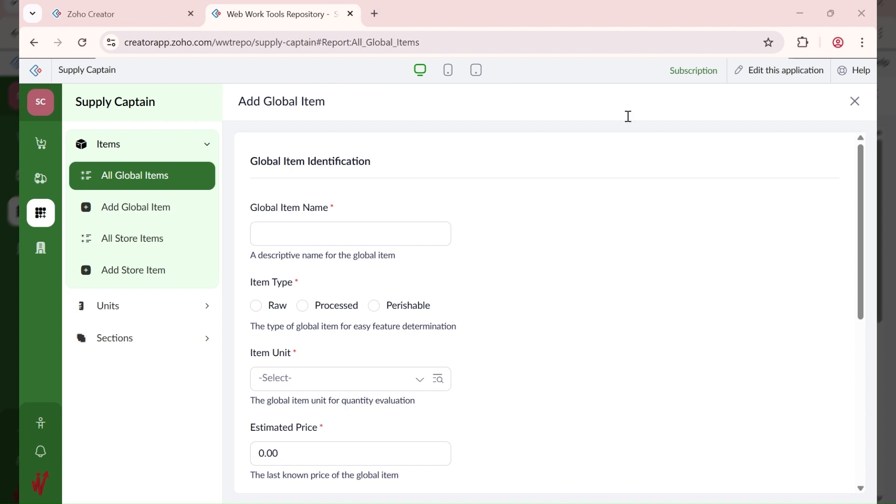
left_click(319, 229)
type("Frozen Chicken")
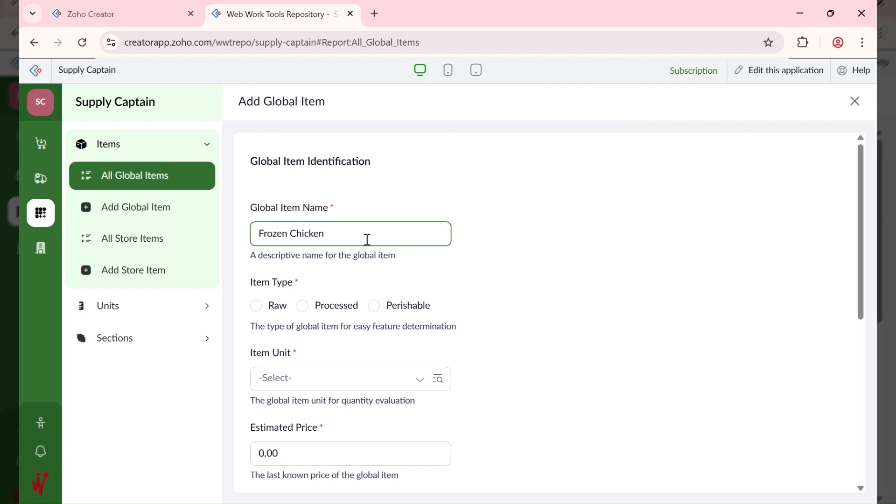
left_click(375, 306)
left_click(346, 227)
left_click(345, 341)
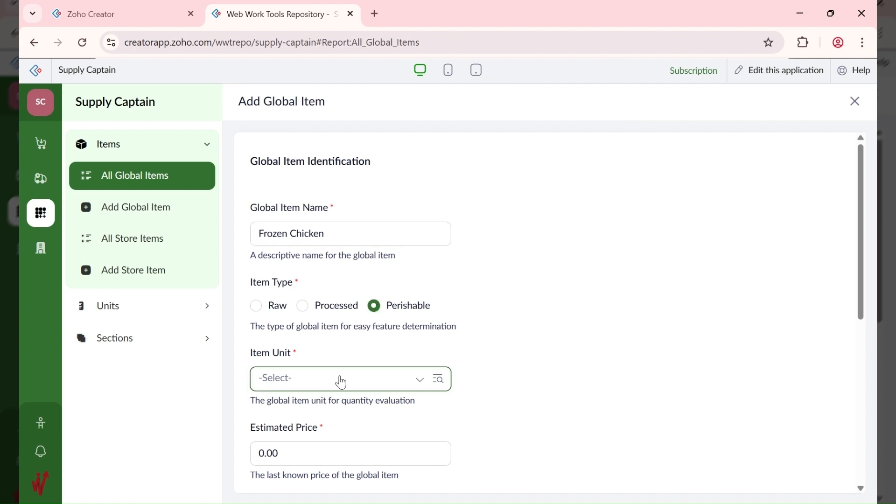
left_click(330, 386)
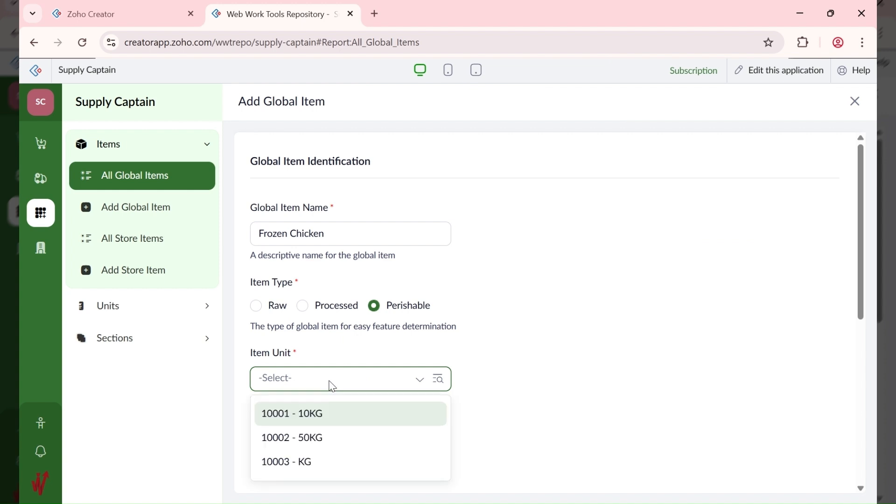
left_click(318, 467)
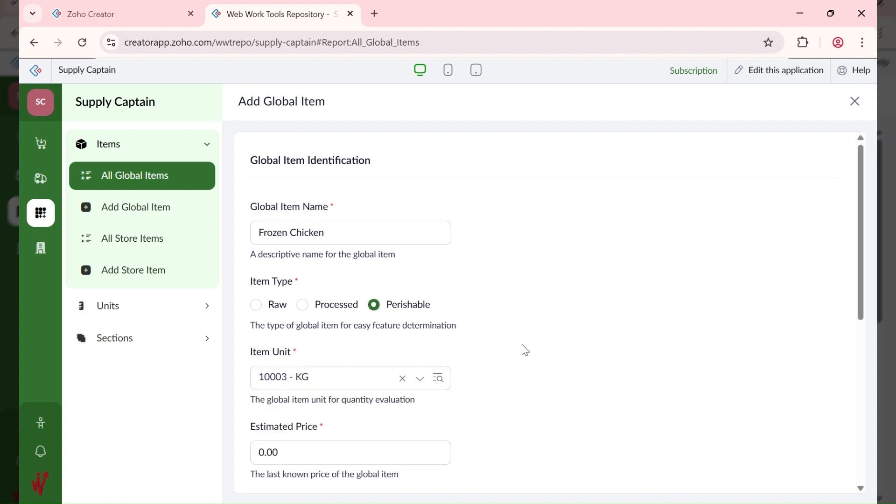
Step: Replace the 0.00 estimated price with 15,450
scroll(525, 350, "down", 3)
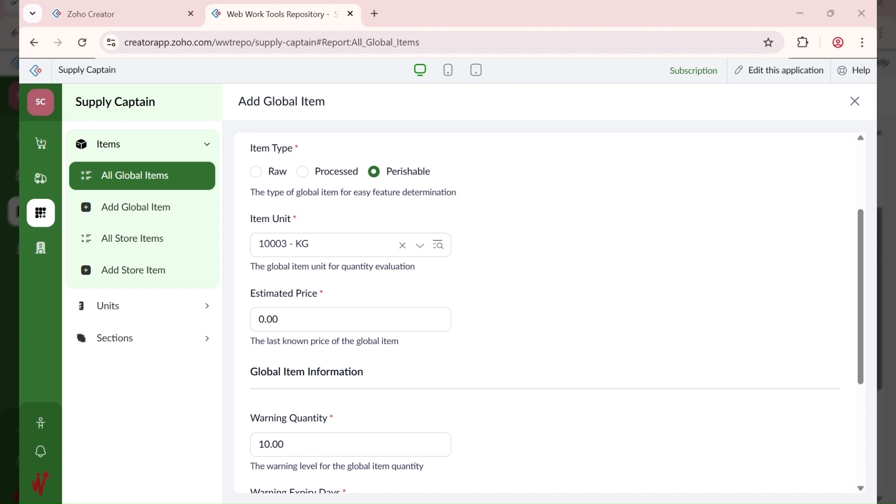
left_click(310, 327)
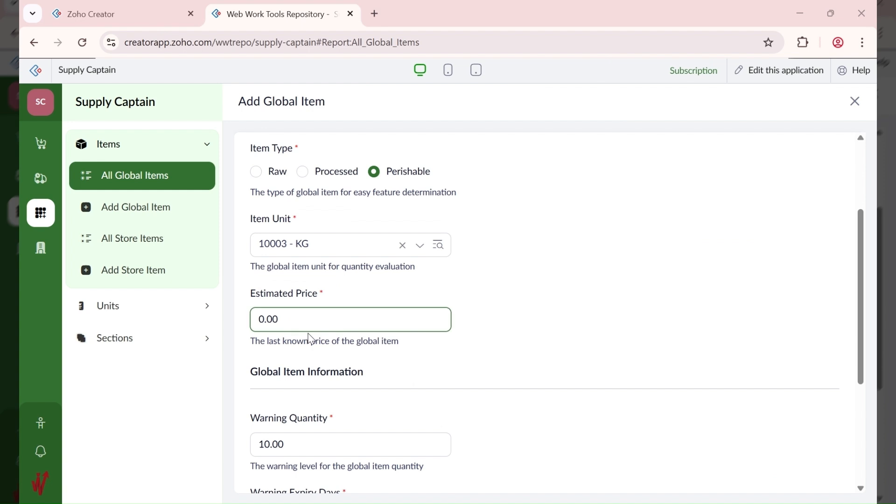
left_click(308, 320)
type("1")
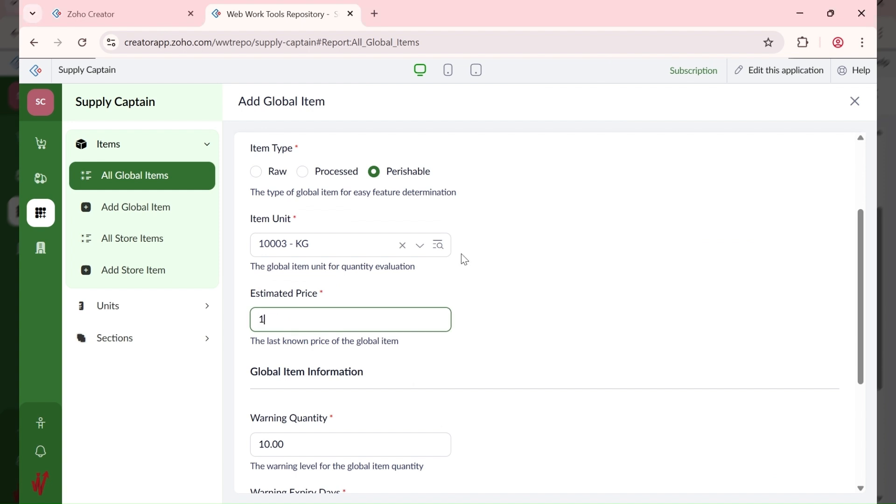
type("5450")
left_click(507, 361)
Step: Complete the name as 'Frozen Chicken (Per KG)' and add the global item
scroll(505, 364, "down", 1)
scroll(508, 370, "down", 4)
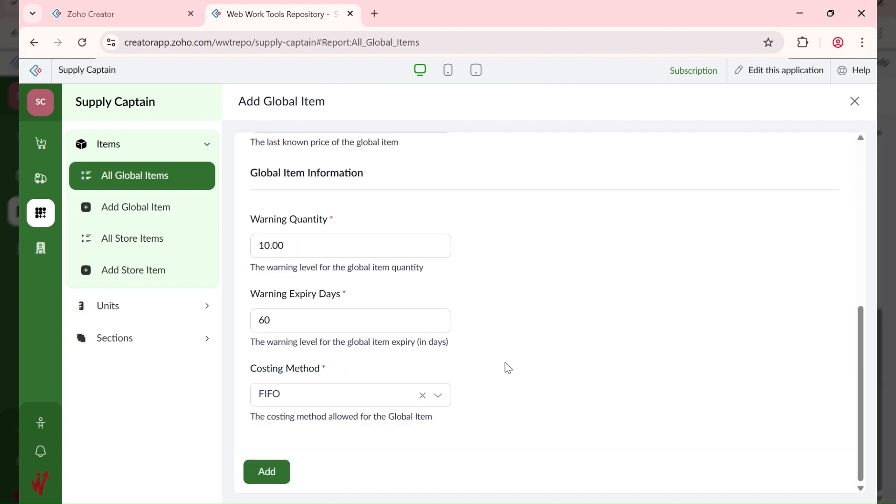
scroll(506, 368, "up", 1)
scroll(505, 367, "up", 5)
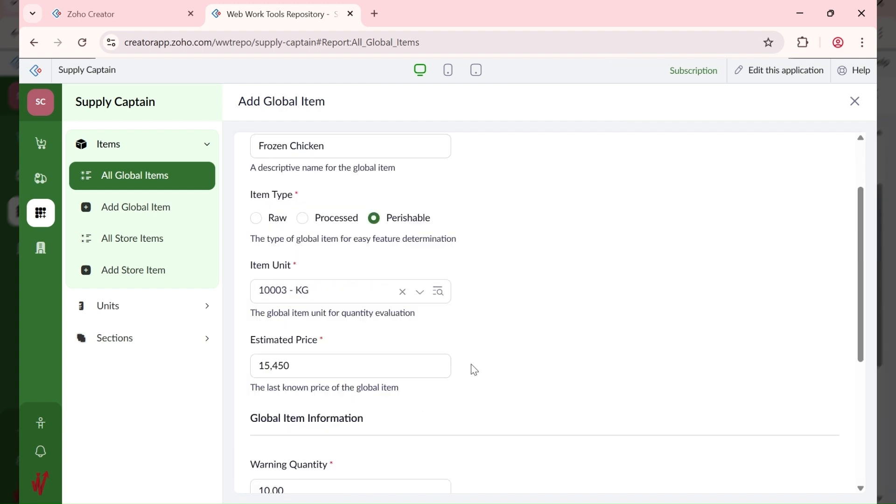
scroll(474, 370, "down", 5)
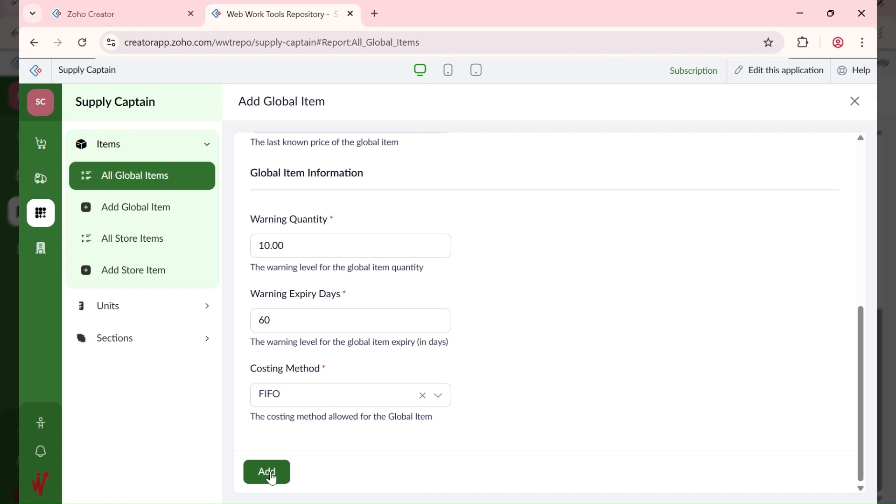
scroll(555, 307, "up", 7)
left_click(348, 234)
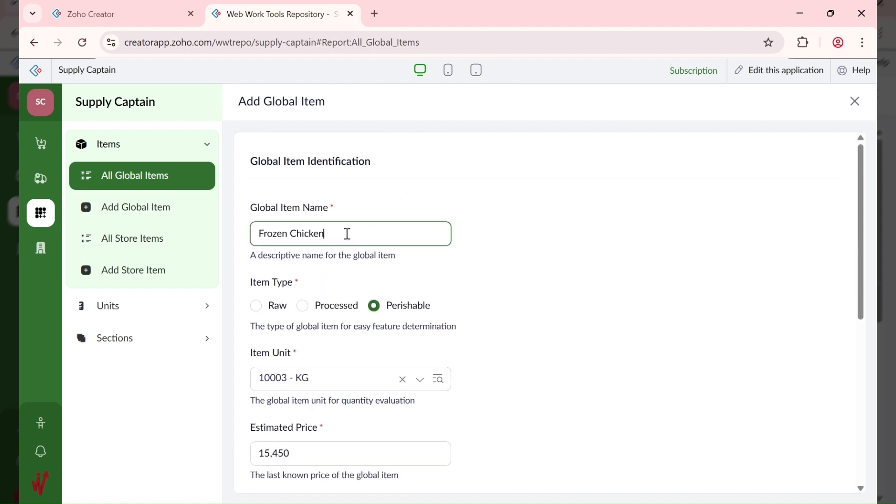
type("(per KG)")
key("Left")
key("Left")
key("Left")
key("Left")
key("Left")
key("Left")
key("Left")
key("Delete")
type("P")
scroll(470, 323, "down", 5)
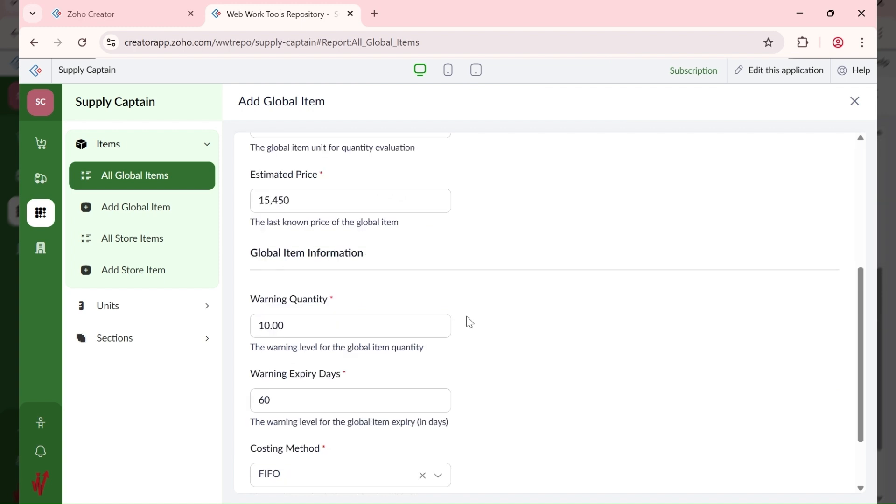
scroll(470, 322, "down", 2)
left_click(267, 472)
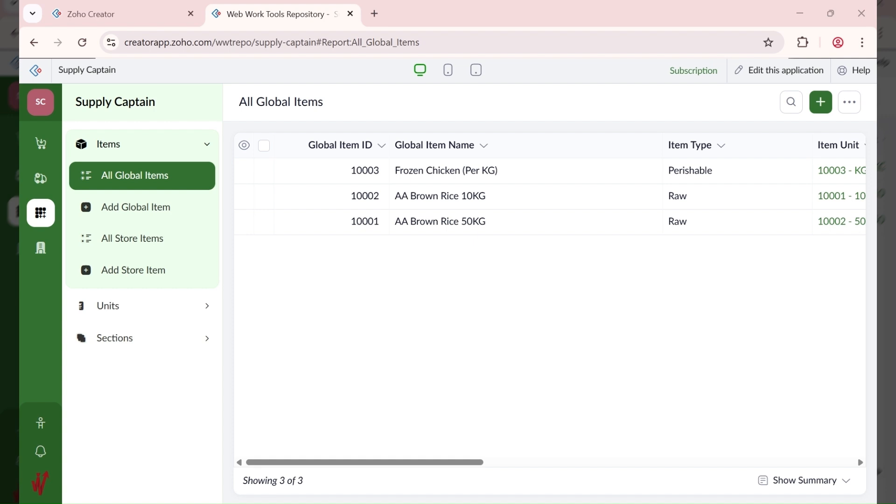
Step: Start a new requisition with the subject 'First Time Stocking'
left_click(41, 150)
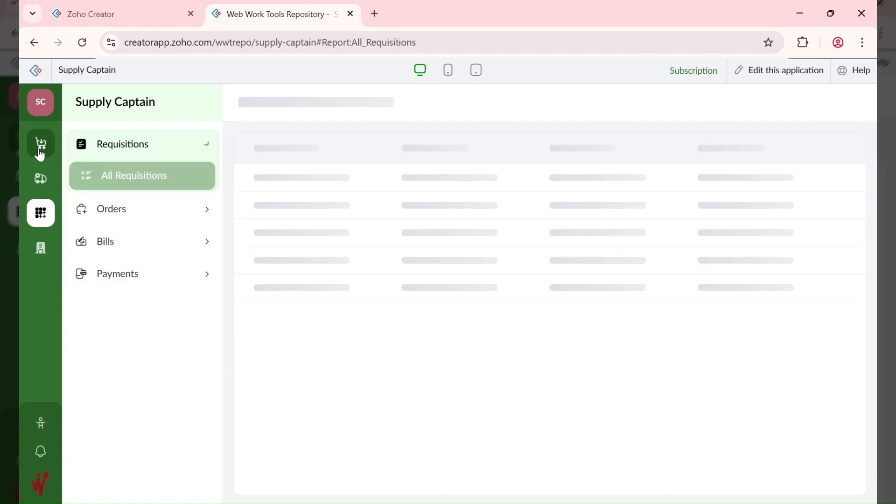
left_click(148, 246)
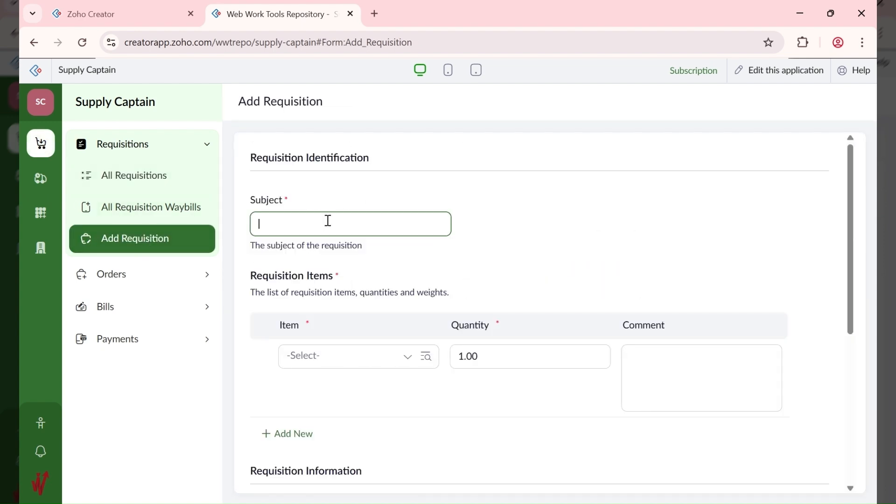
type("Stock")
key("Home")
type("First Time")
key("End")
type("ing")
Step: Add 10001 - AA Brown Rice 50KG, quantity 20, commented 'Check for spoils'
left_click(348, 364)
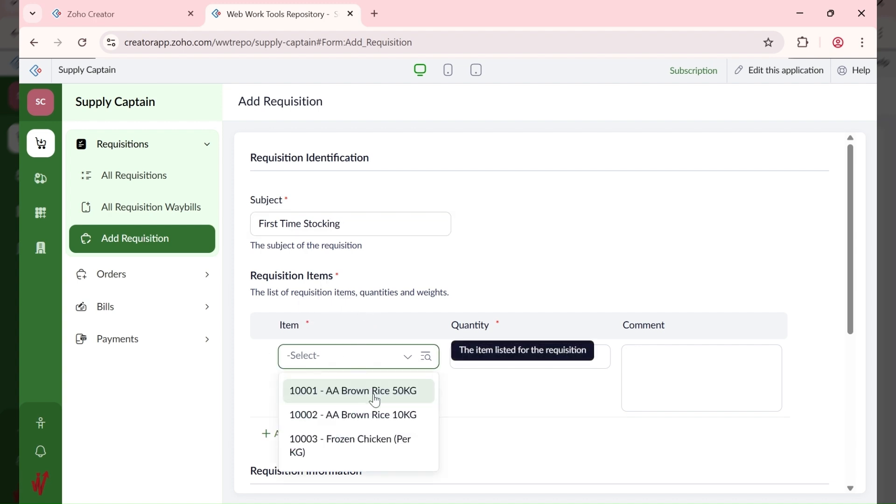
left_click(381, 395)
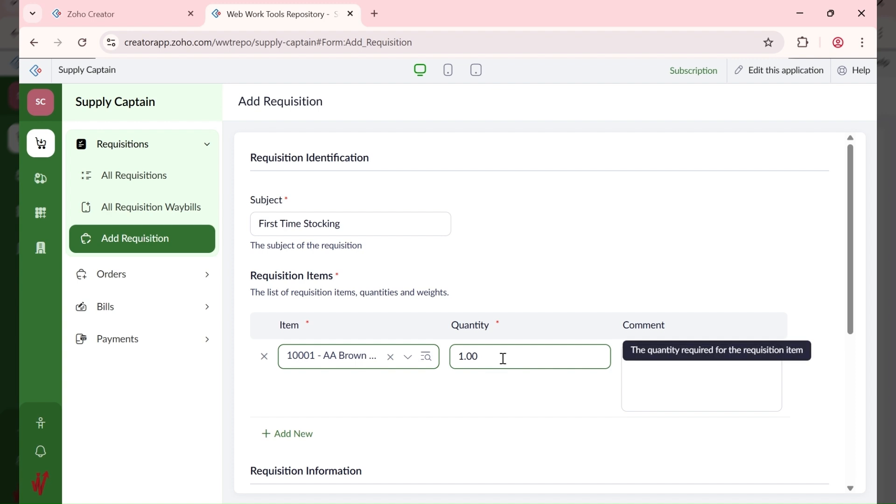
left_click_drag(502, 358, 448, 365)
type("20")
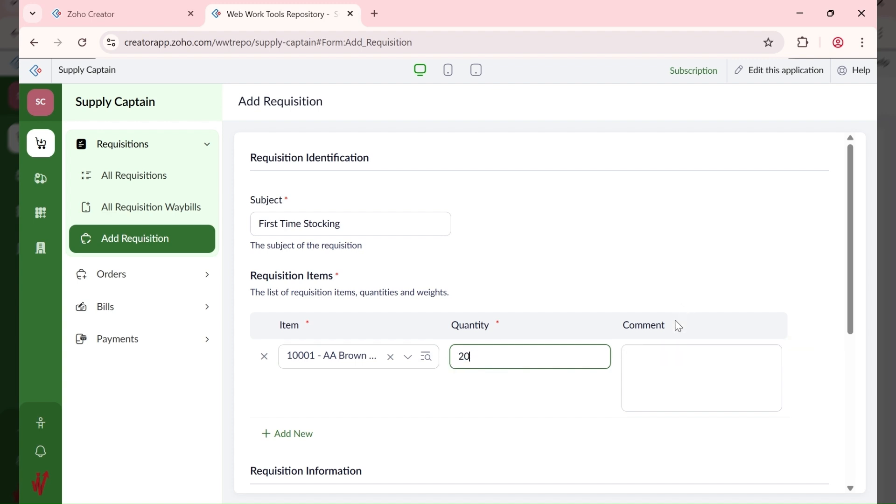
left_click(651, 370)
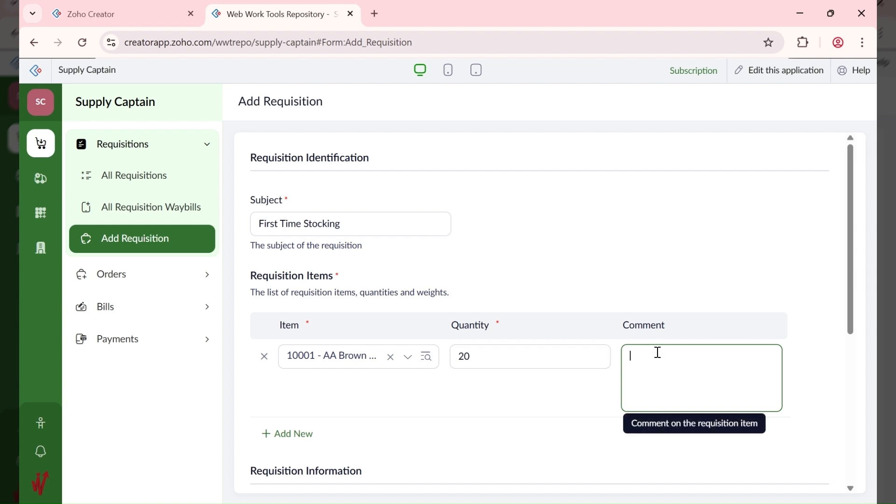
type("Check")
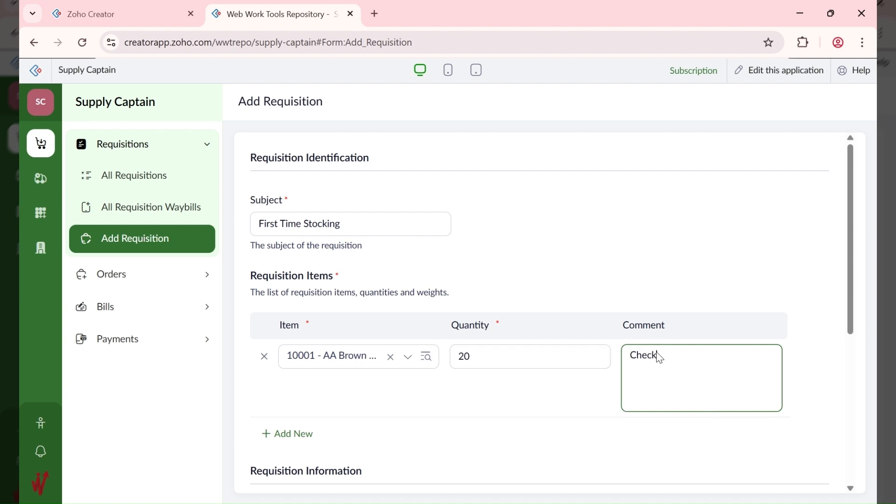
type(" for spoils")
Step: Add a row for 10002 - AA Brown Rice 10KG, quantity 10, commented 'Check the bag for wear and tear'
left_click(287, 433)
left_click(335, 434)
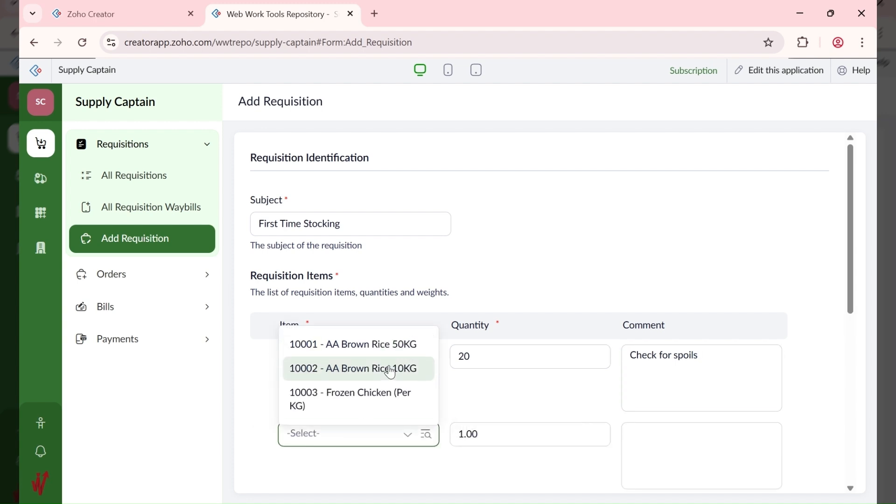
left_click(385, 380)
left_click(456, 437)
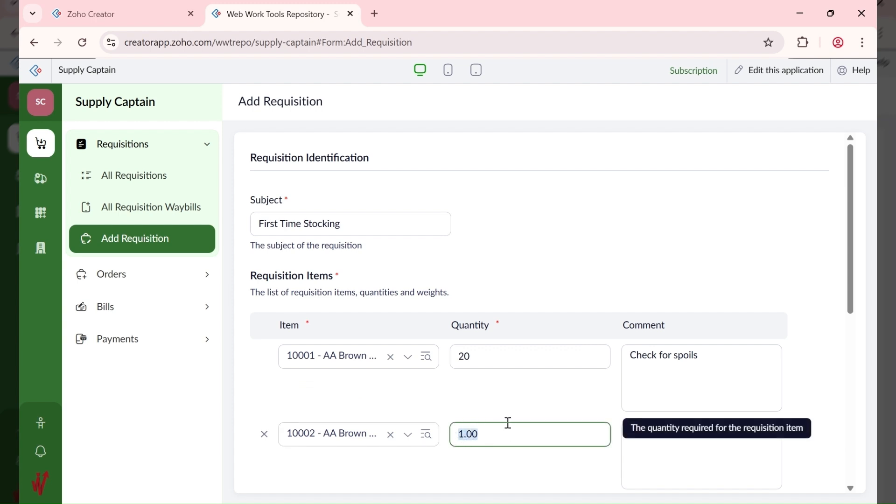
type("10")
key("Tab")
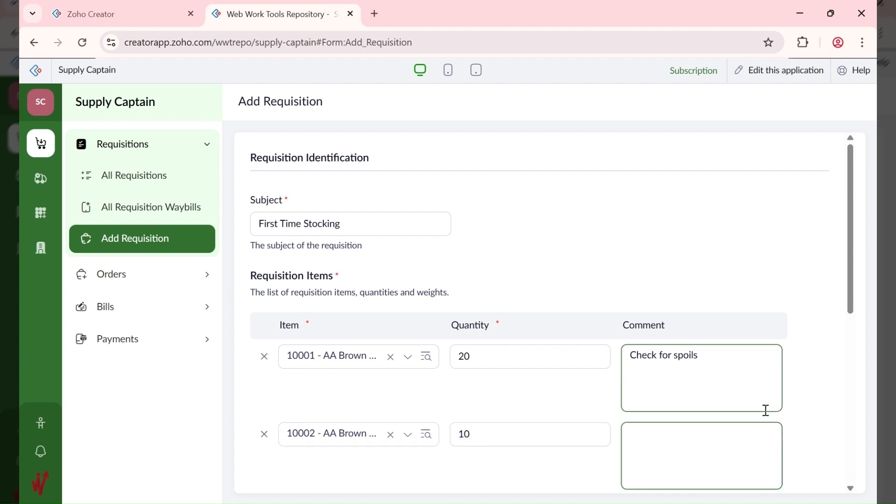
type("Check the ")
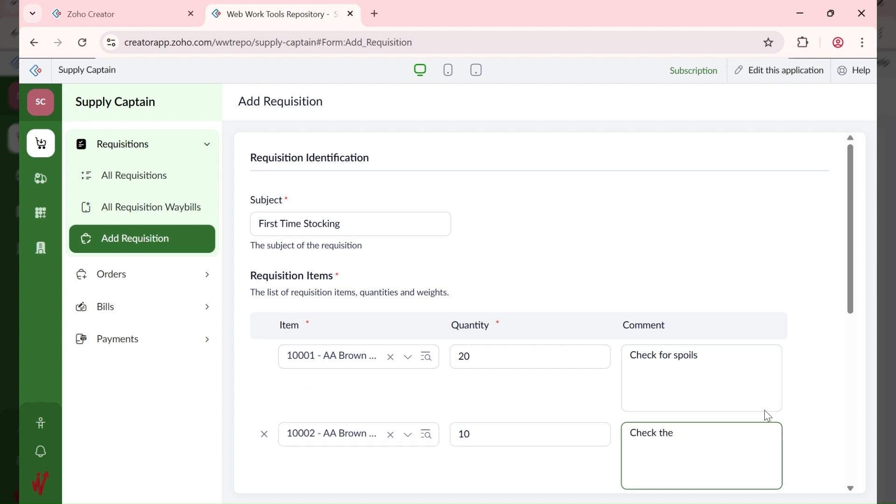
type("bag for wear and tear")
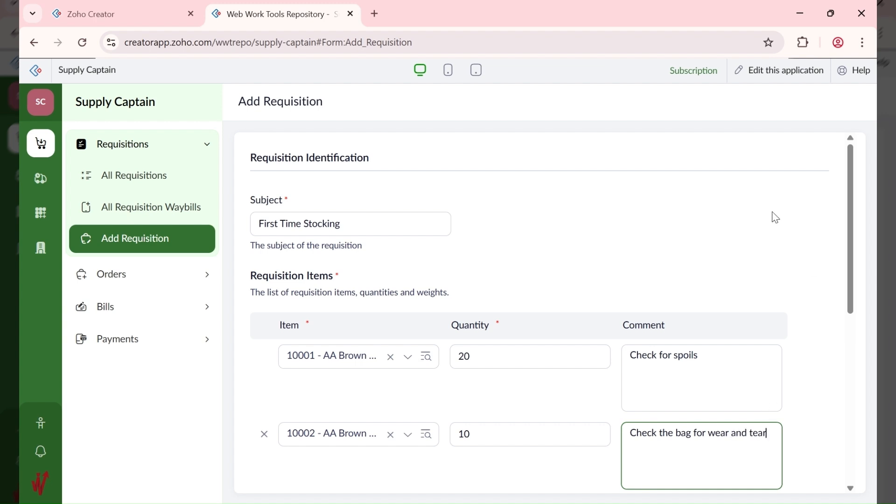
scroll(770, 217, "down", 3)
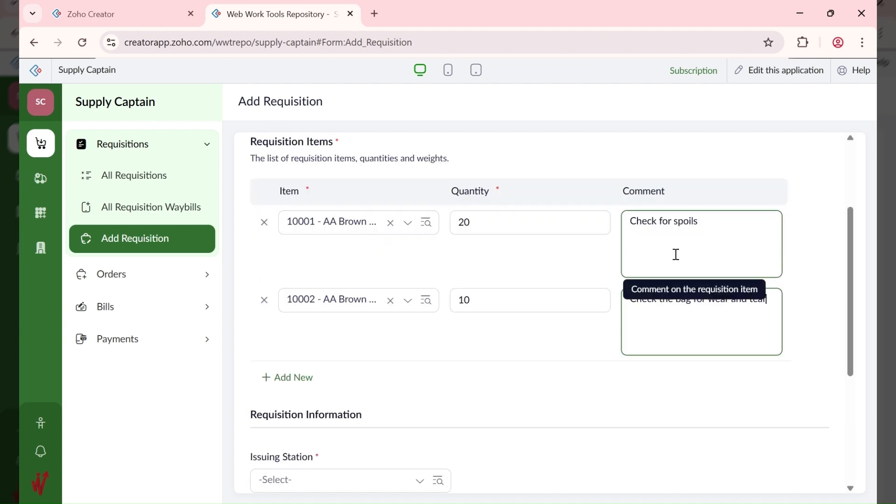
Step: Add a row for 10003 - Frozen Chicken (Per KG), quantity 2, commented 'Make sure it's still frozen'
left_click(304, 381)
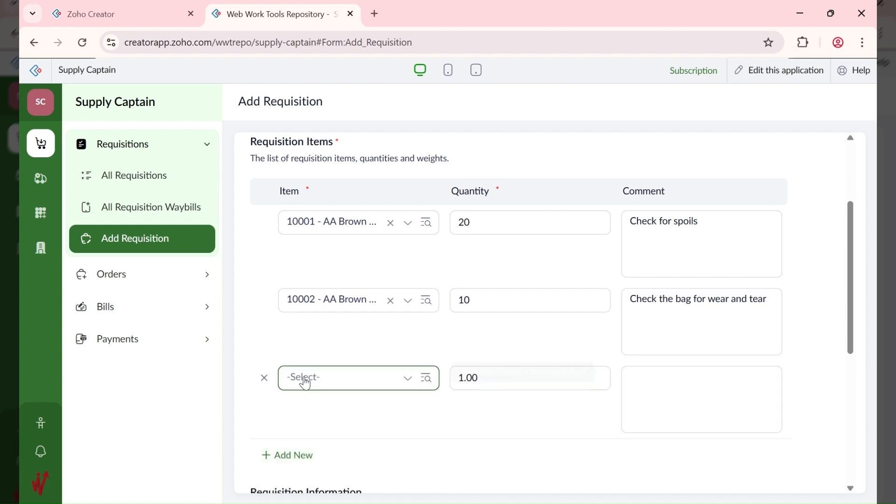
left_click(327, 377)
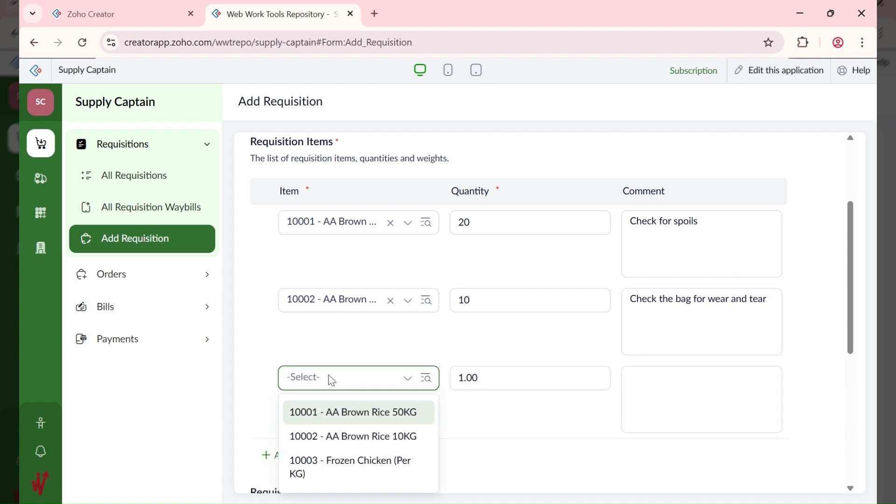
left_click(363, 466)
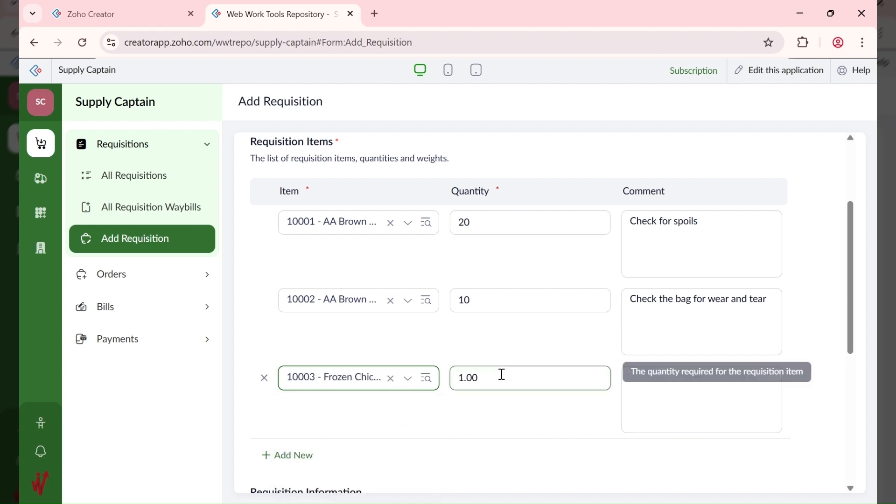
double_click(462, 377)
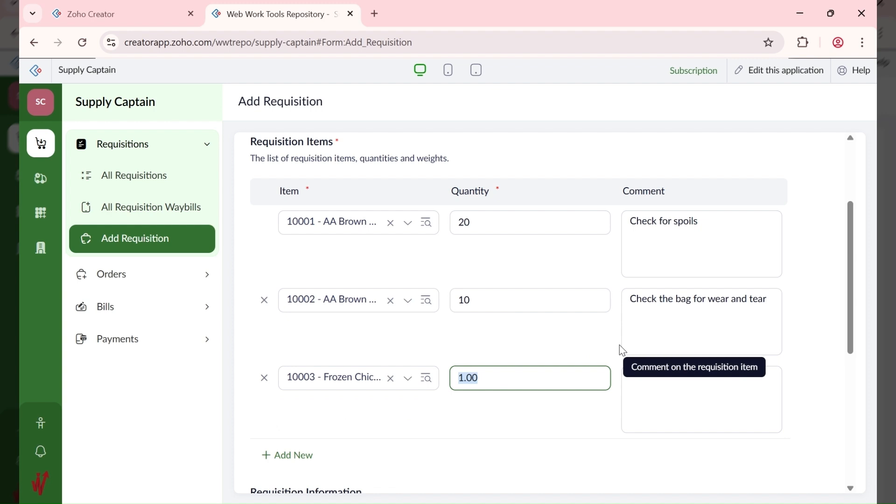
type("1")
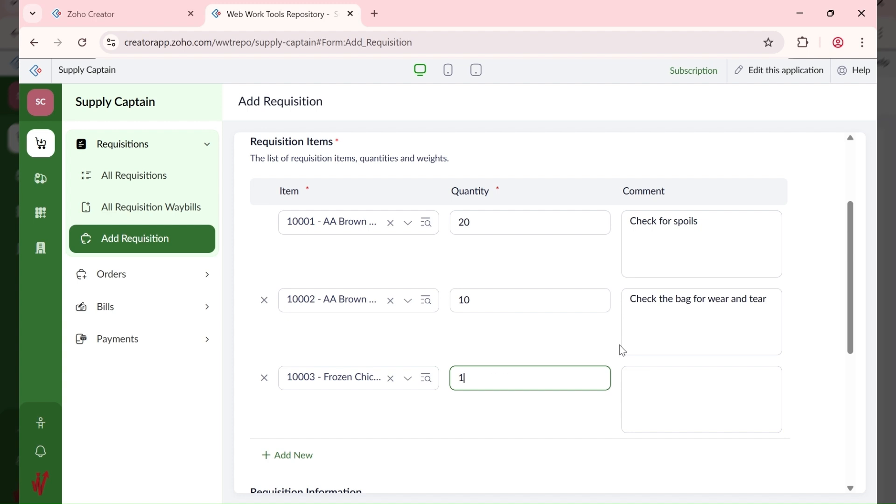
key("BackSpace")
type("2")
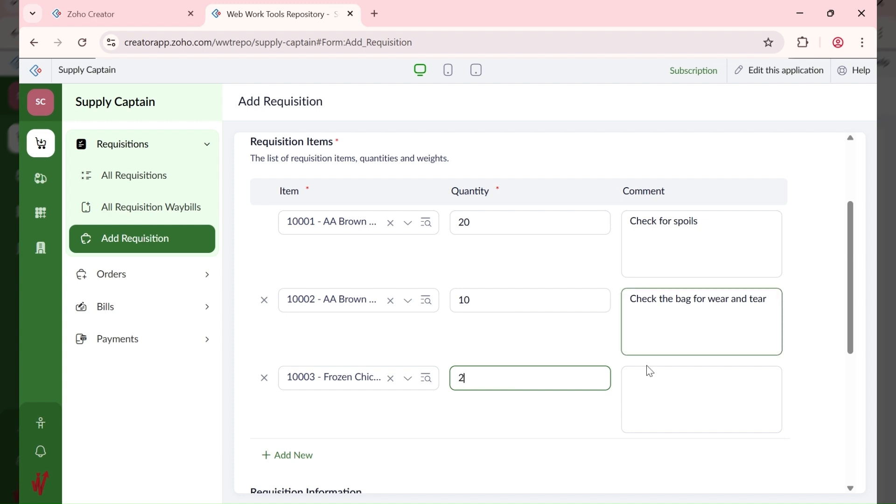
left_click(641, 381)
type("Mak")
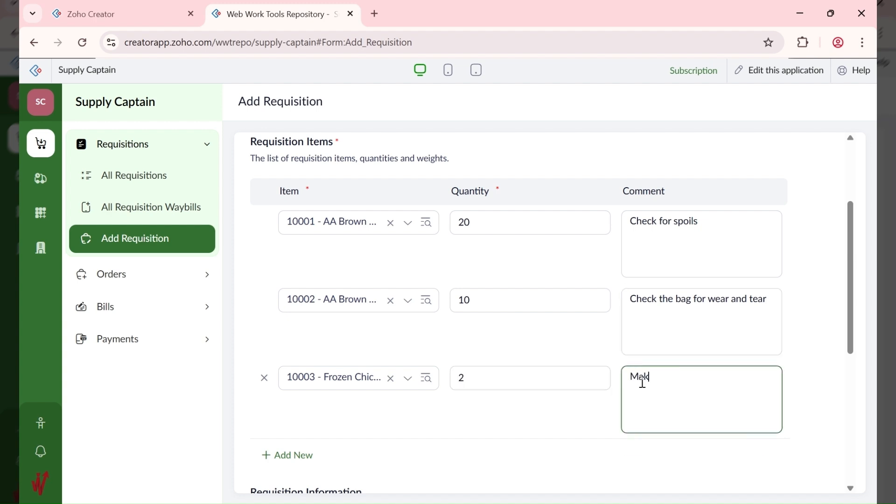
type("e sure it's still frozen")
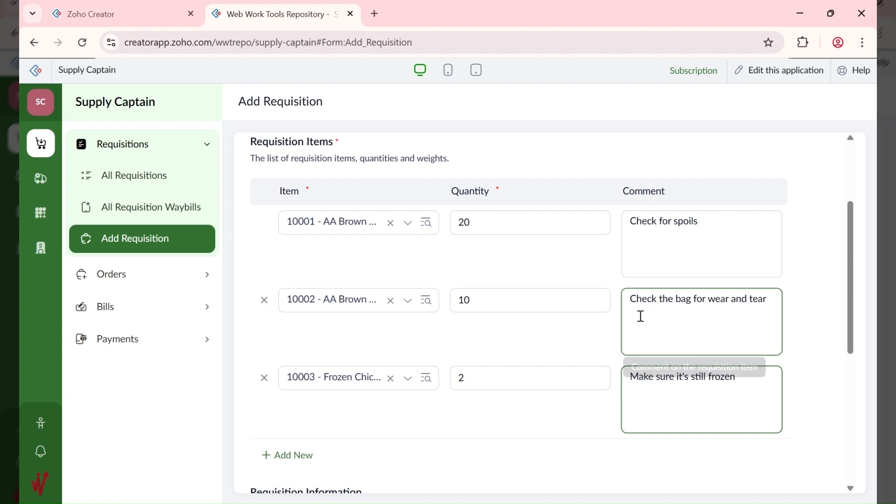
scroll(641, 316, "down", 6)
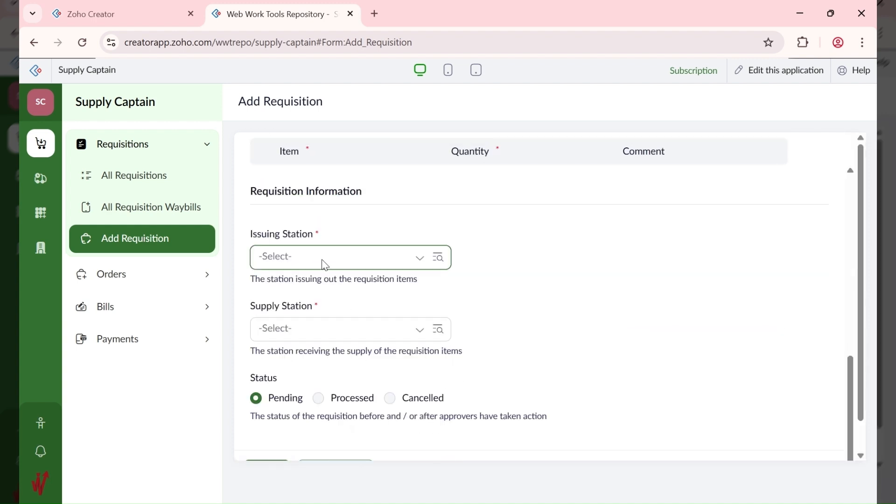
Step: Set both issuing and supply station to ABC HQ - 10001 and submit the requisition
left_click(323, 259)
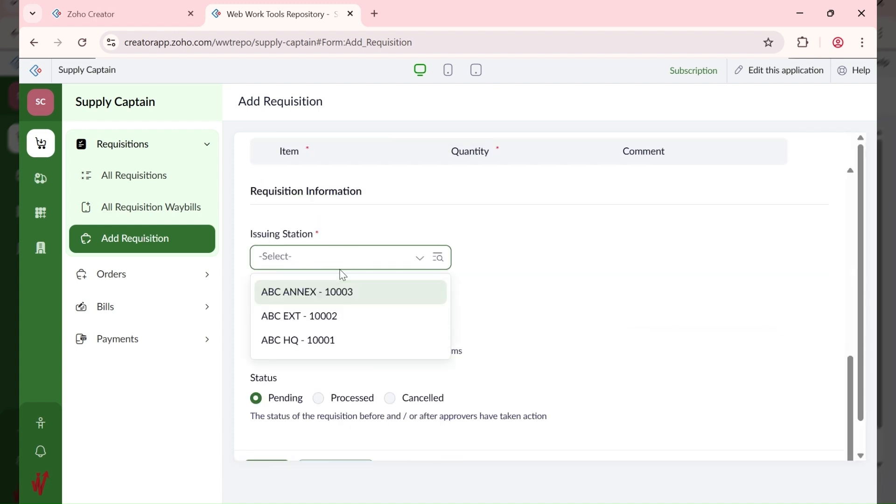
left_click(332, 342)
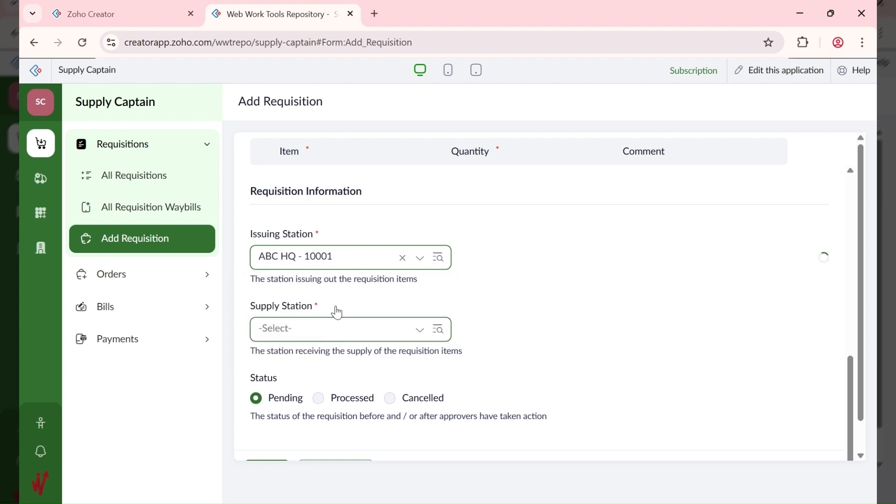
left_click(325, 327)
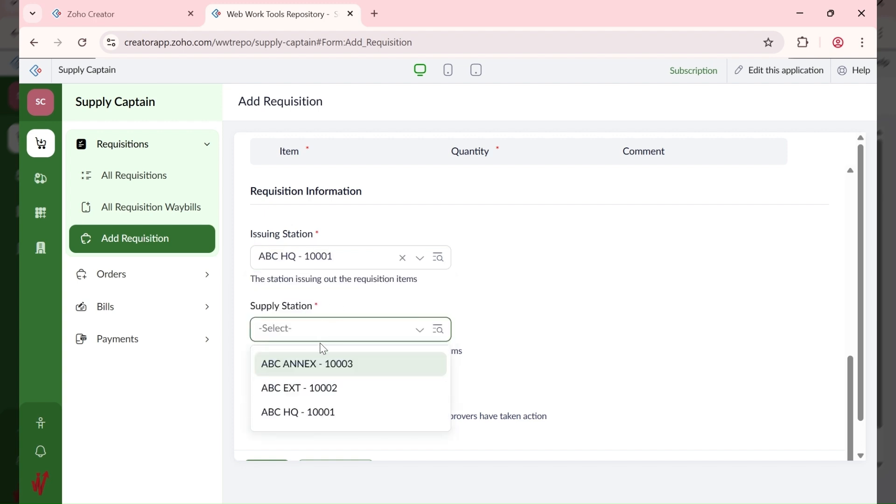
left_click(326, 414)
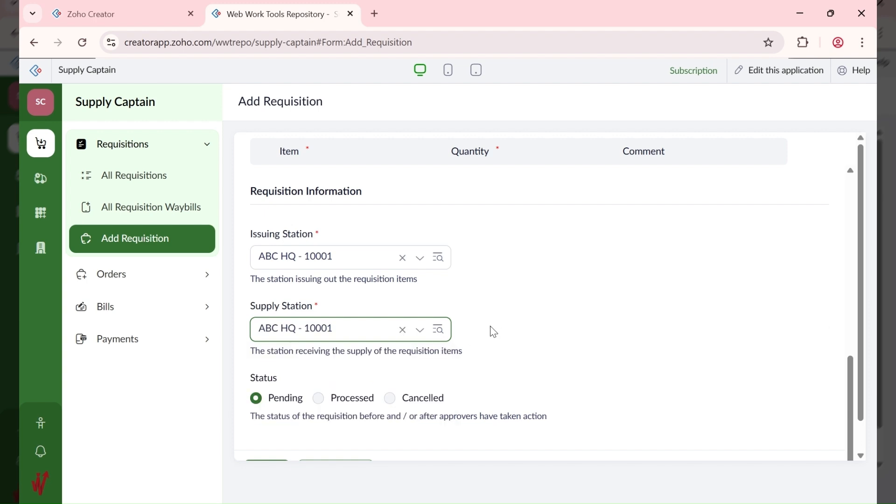
scroll(462, 394, "down", 1)
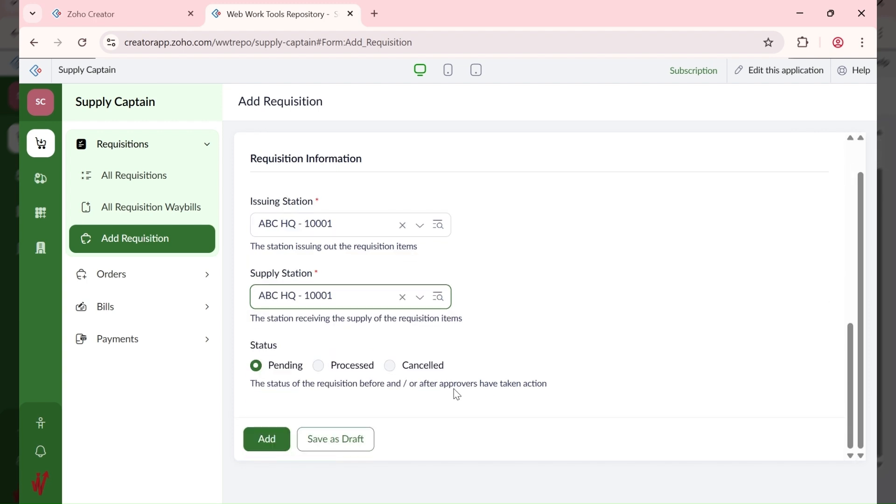
left_click(275, 441)
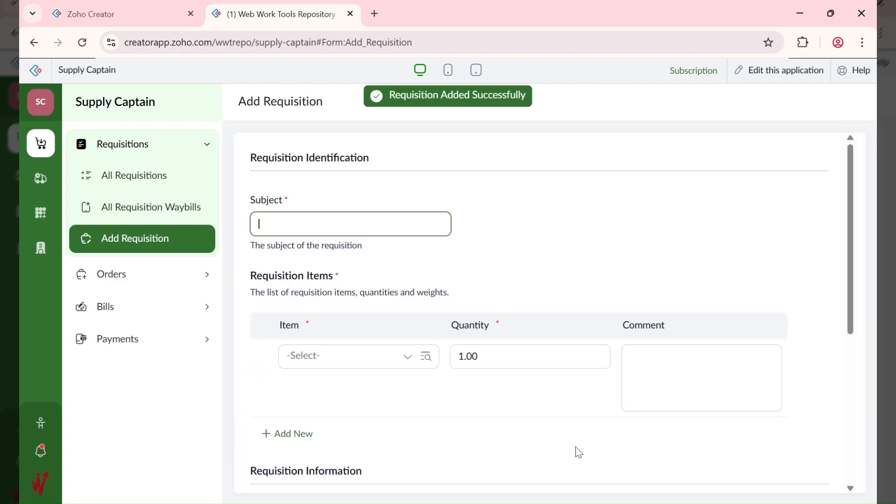
Step: Glance at notifications, then open Pending Tasks to see requisition 10001 awaiting review
left_click(41, 451)
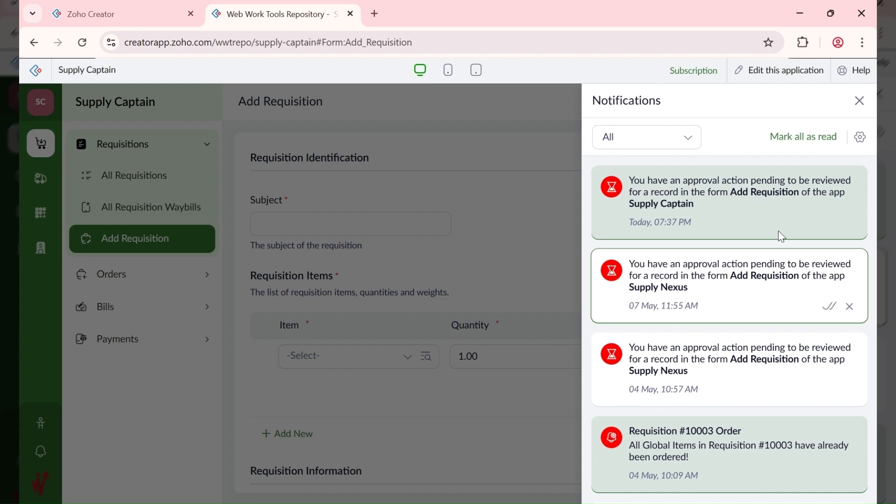
left_click(860, 100)
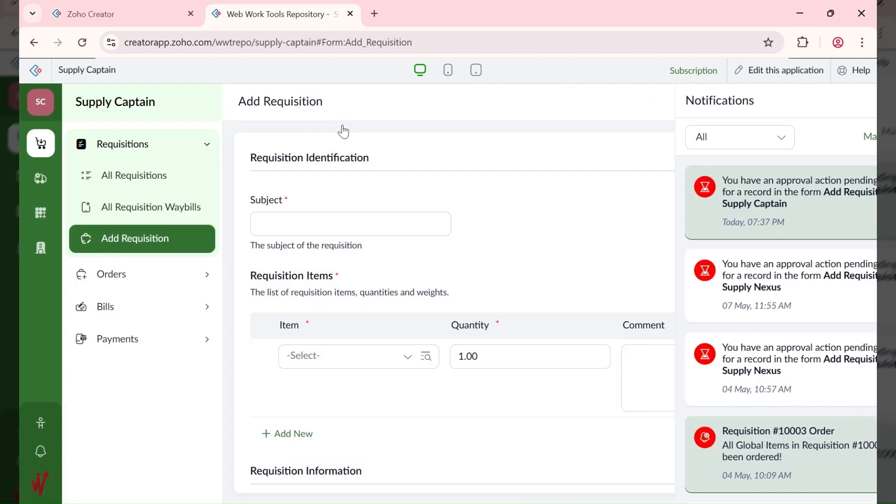
left_click(42, 252)
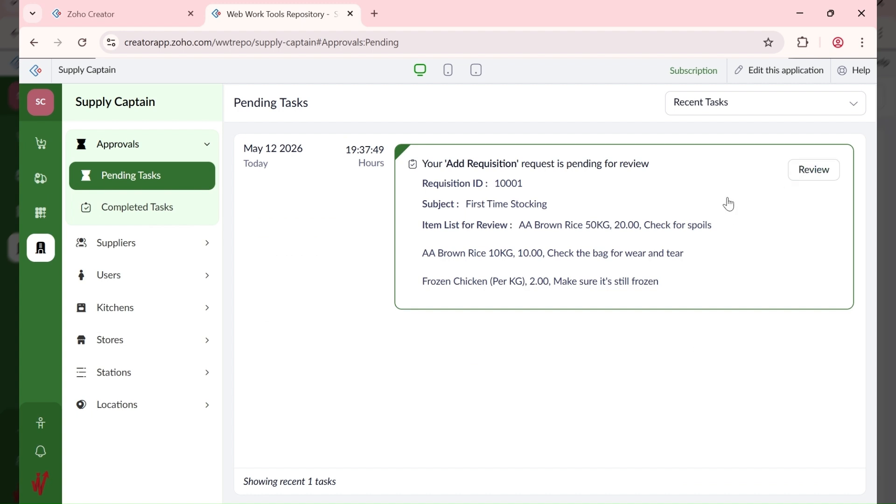
Step: Approve requisition 10001 with the comment 'Noted', then go to All Requisitions
left_click(790, 177)
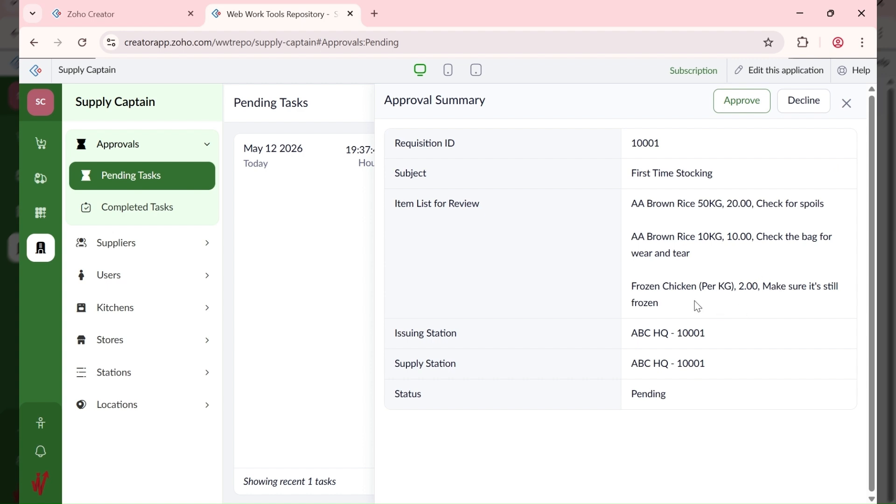
left_click(740, 108)
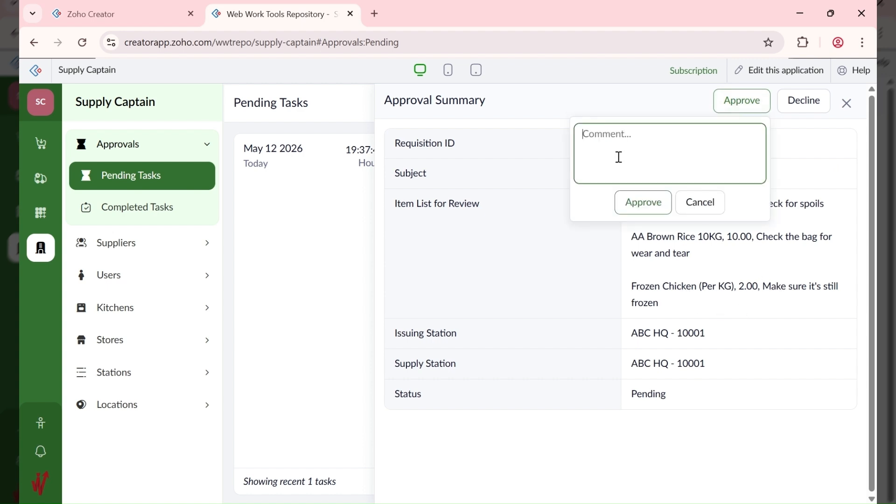
type("Noted")
left_click(636, 202)
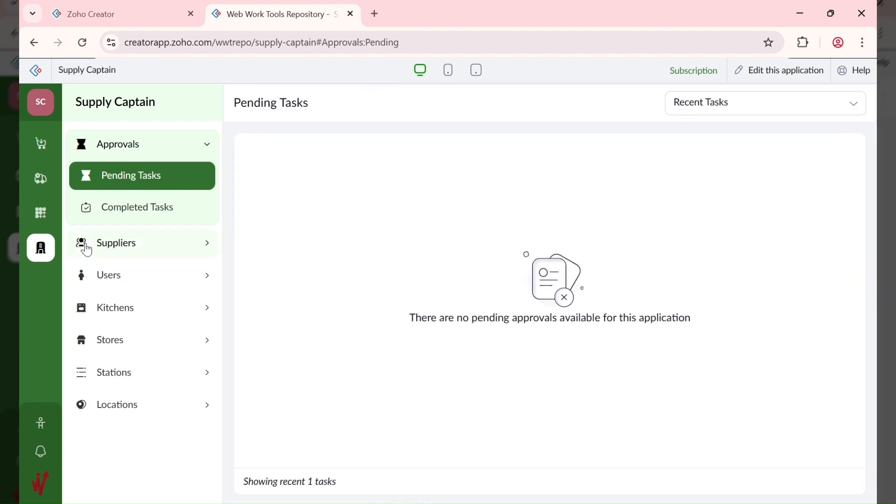
left_click(41, 144)
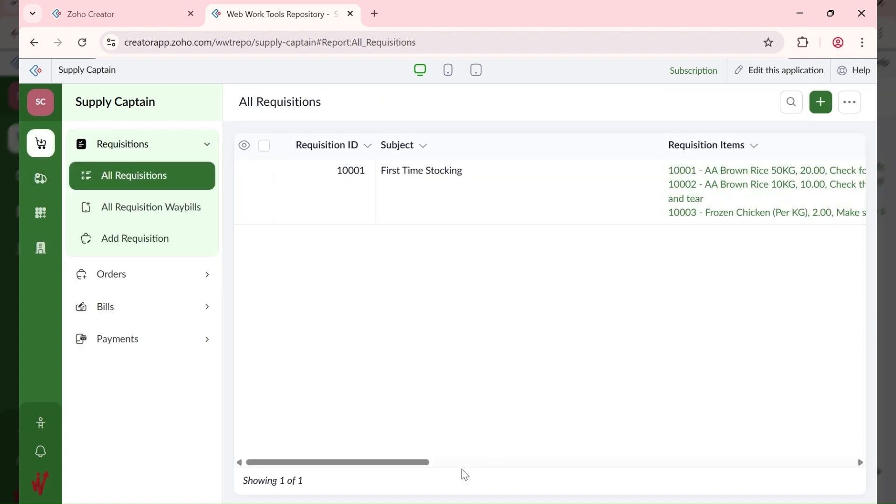
Step: Review the waybill for requisition 10001 in All Requisition Waybills, then close it
left_click_drag(390, 462, 414, 464)
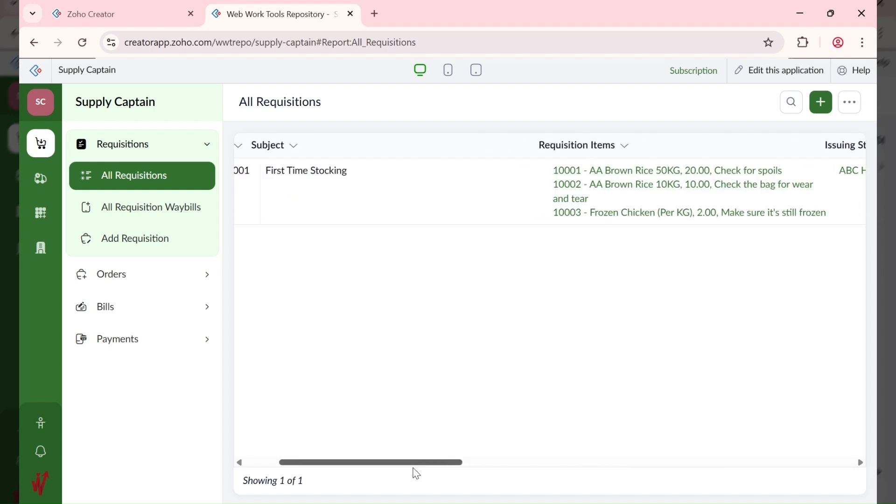
left_click(167, 209)
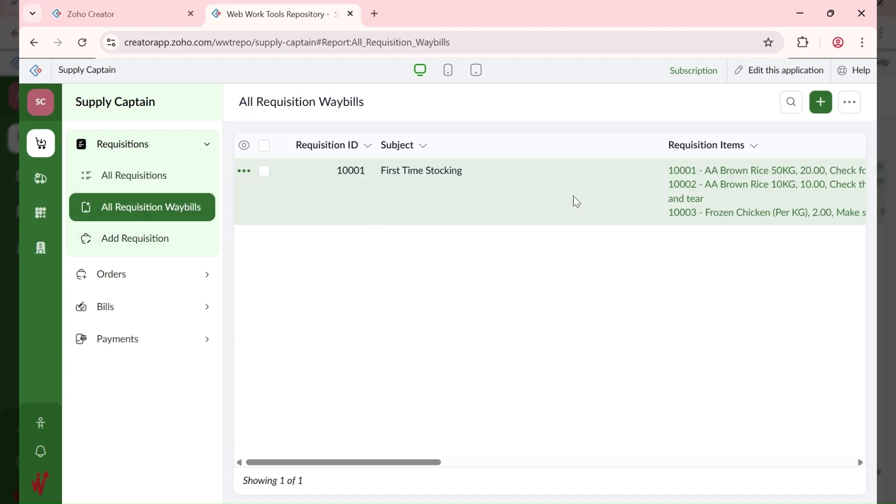
left_click(521, 195)
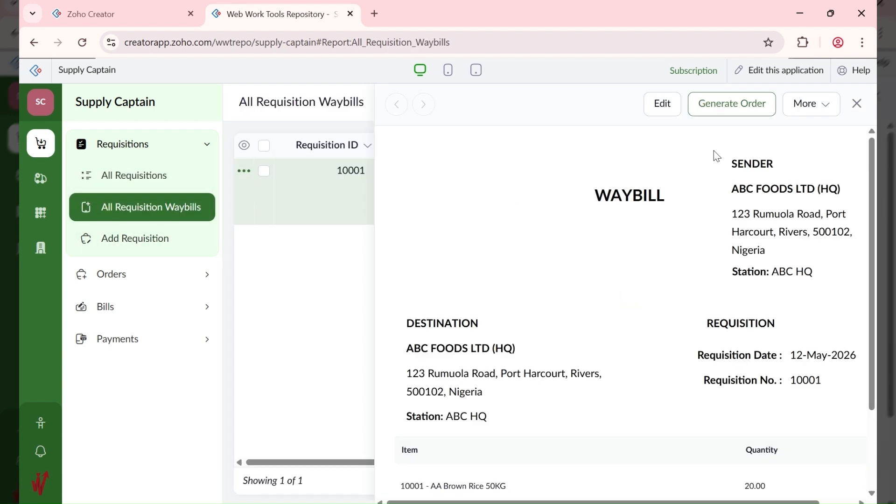
left_click(803, 104)
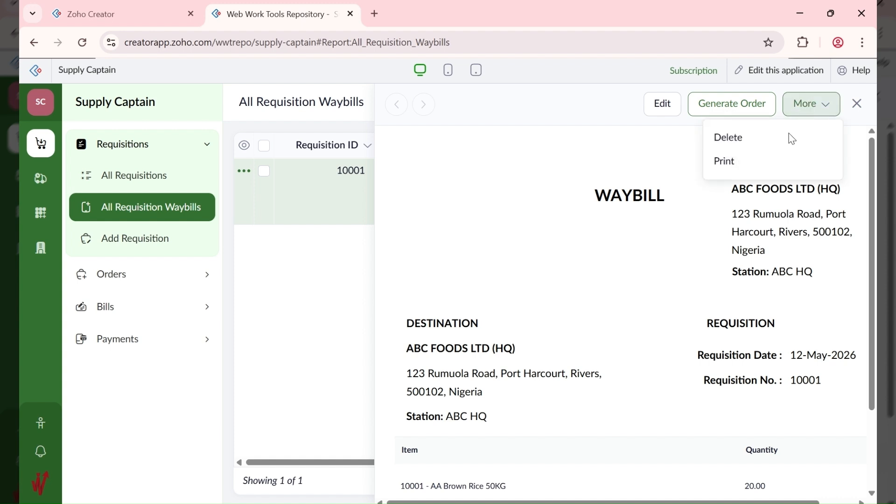
left_click(593, 255)
scroll(593, 254, "down", 2)
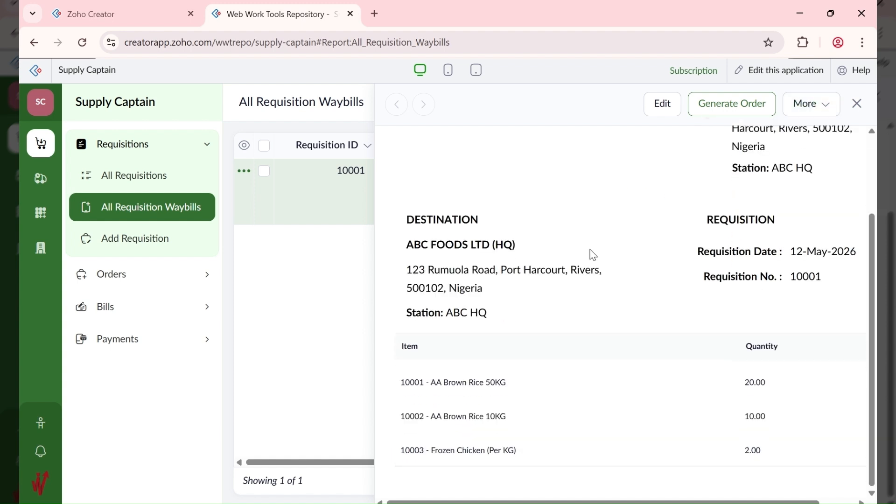
scroll(591, 254, "up", 1)
scroll(772, 182, "down", 1)
scroll(826, 144, "up", 2)
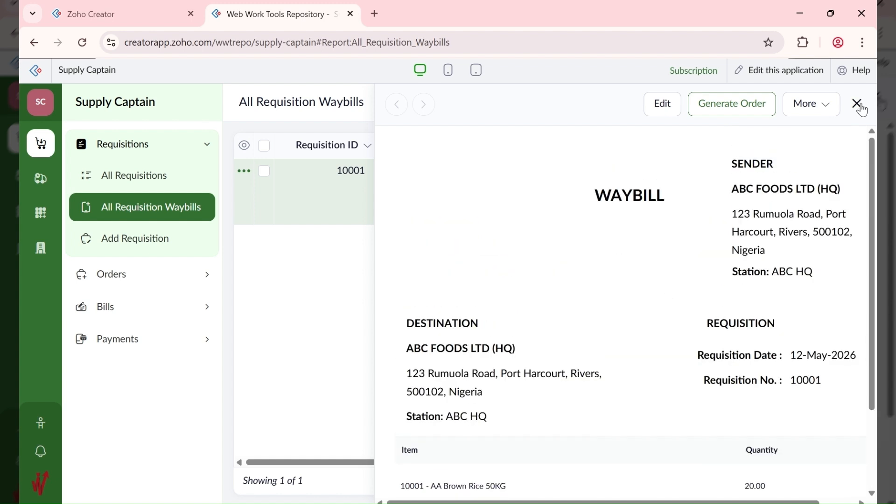
left_click(857, 105)
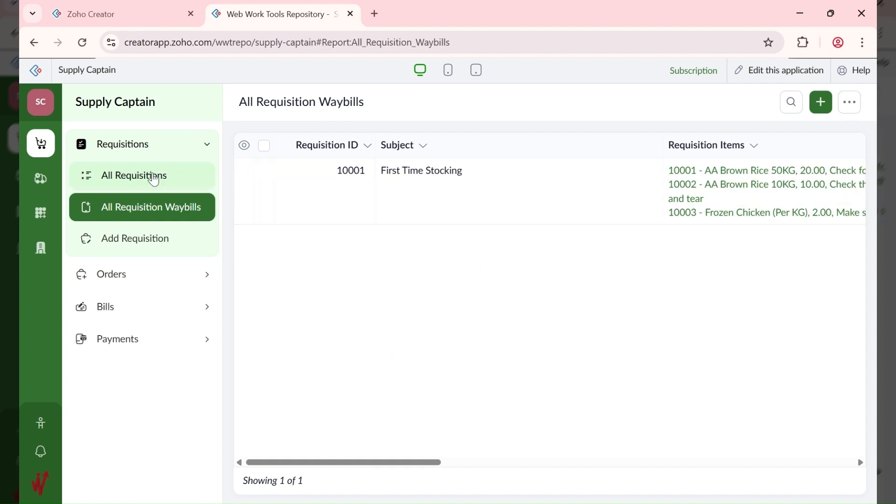
Step: Generate an order from requisition 10001 and confirm with Yes
left_click(148, 176)
left_click(488, 194)
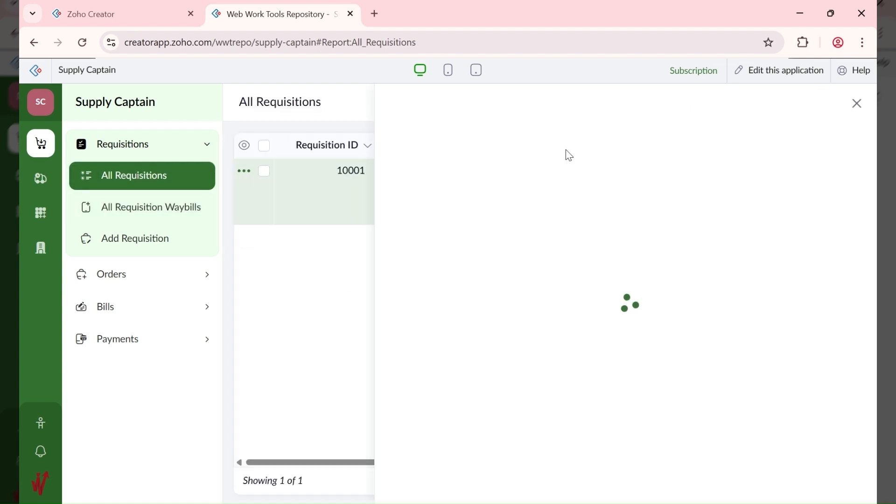
left_click(712, 104)
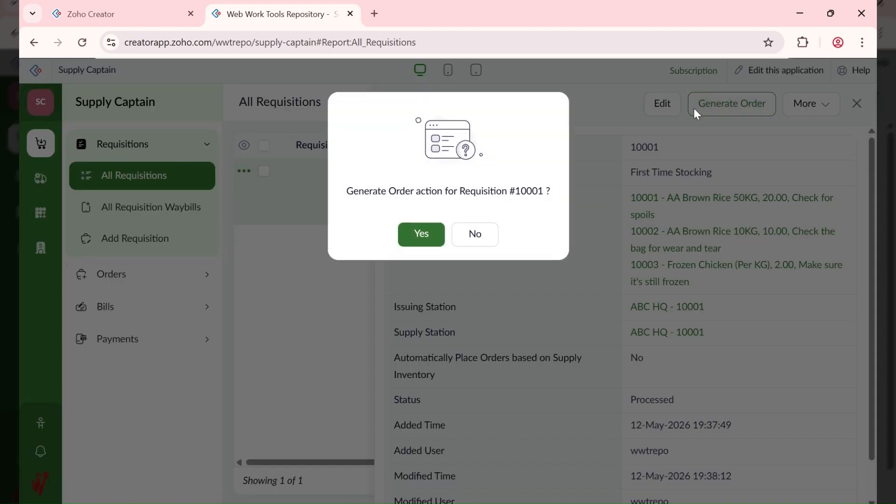
left_click(412, 237)
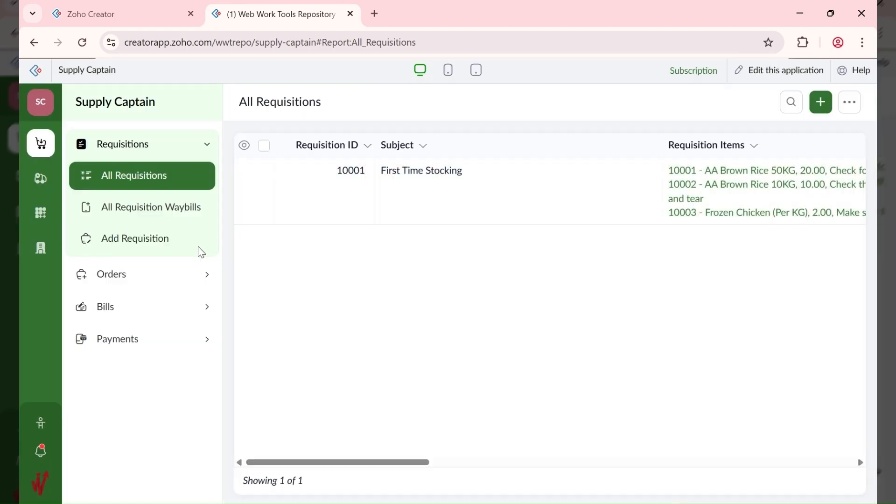
left_click(114, 278)
Step: Edit order 10001 to assign supplier CBA FARM LTD - 10001 and save the update
left_click(148, 209)
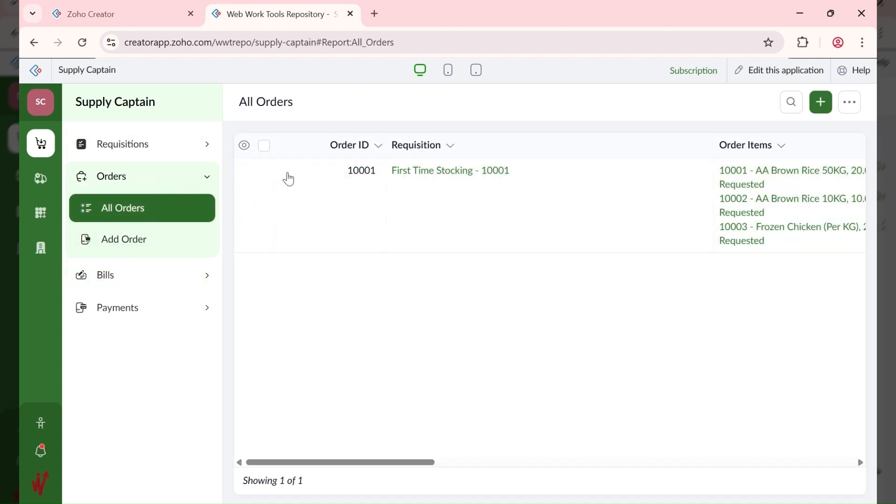
left_click(624, 212)
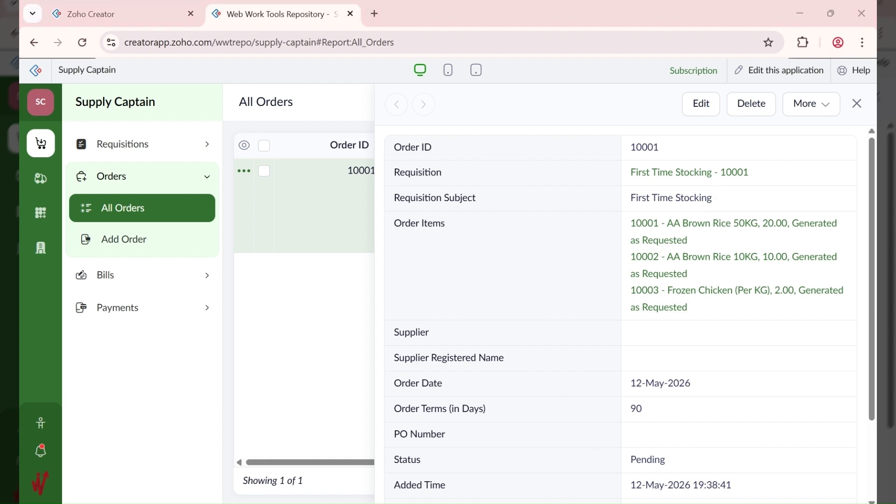
left_click(697, 115)
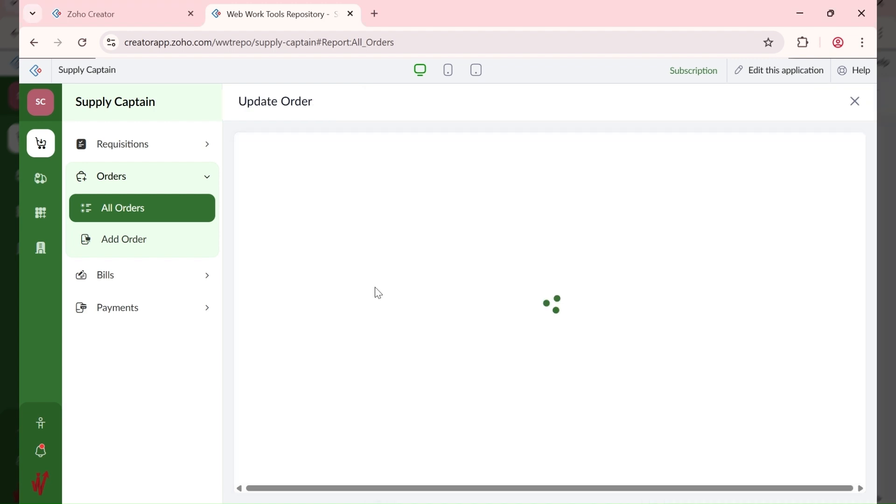
scroll(368, 293, "down", 5)
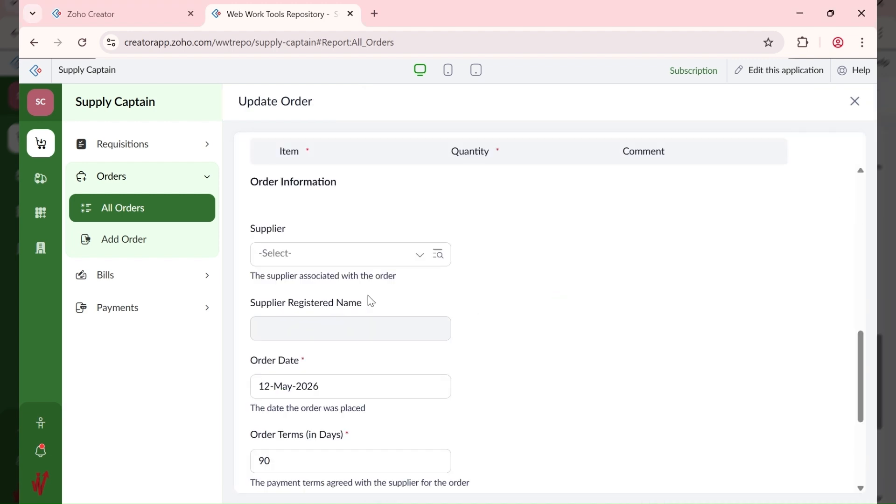
scroll(335, 243, "up", 1)
left_click(332, 269)
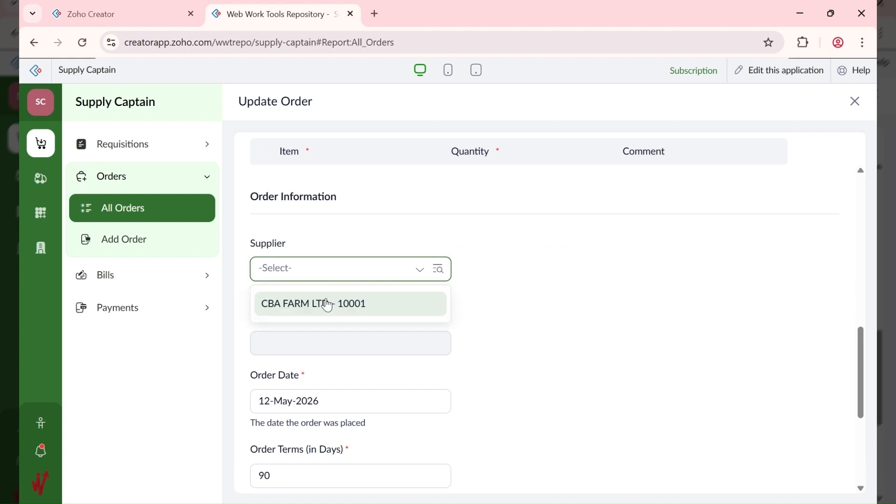
left_click(328, 305)
scroll(467, 303, "down", 5)
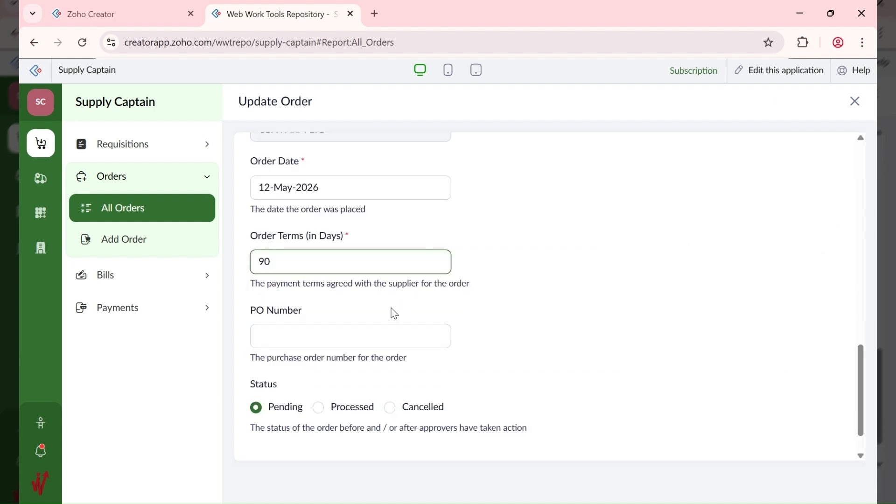
scroll(327, 248, "down", 1)
left_click(273, 214)
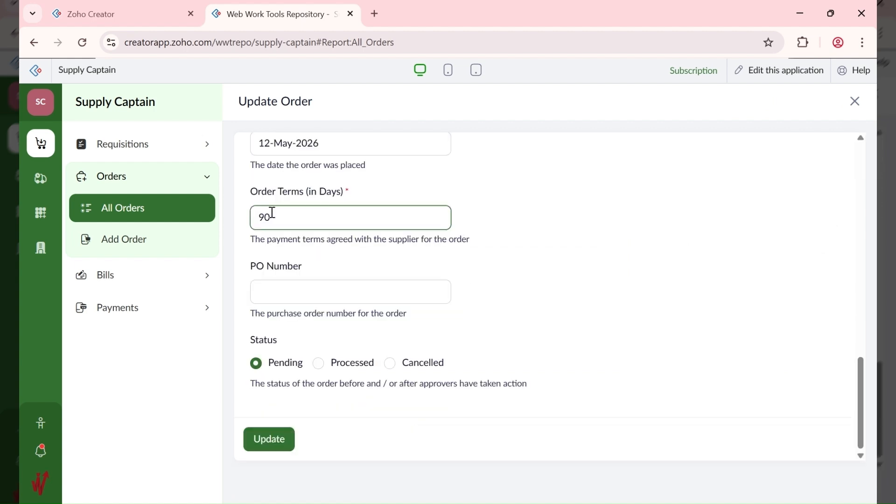
left_click(282, 439)
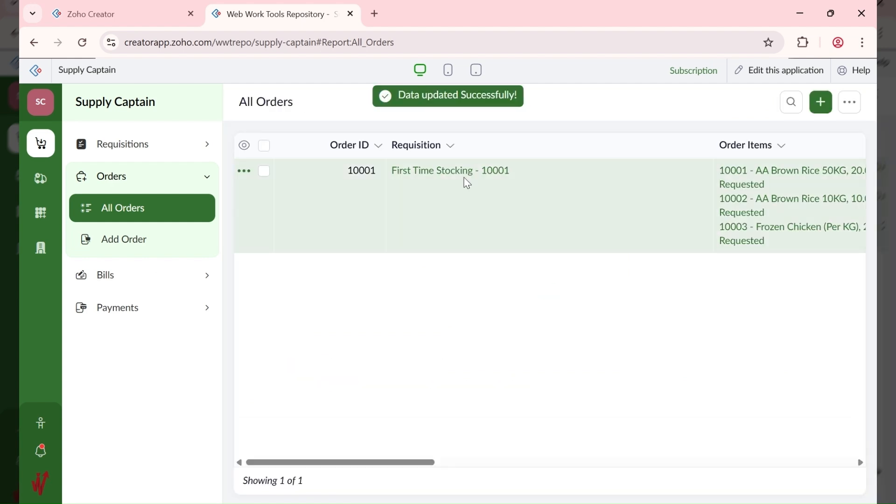
Step: Generate bill 10001 from order 10001, confirm, and view it in All Bills
right_click(567, 180)
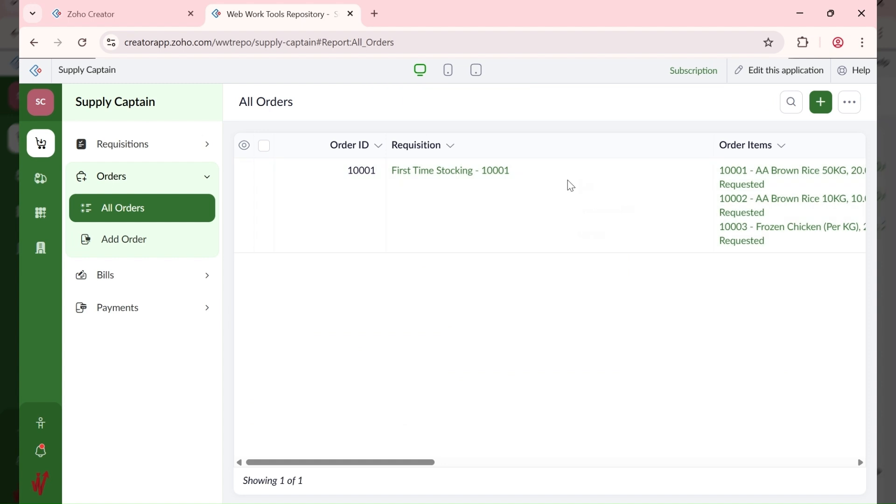
left_click(626, 224)
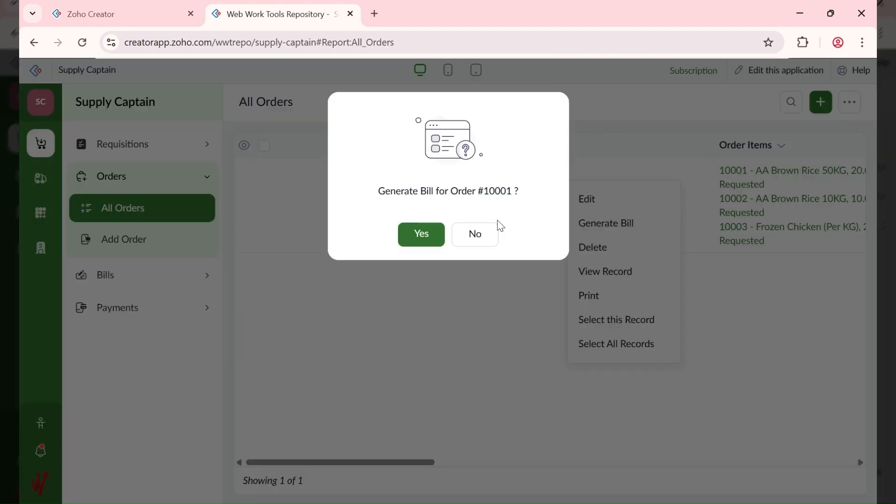
left_click(421, 234)
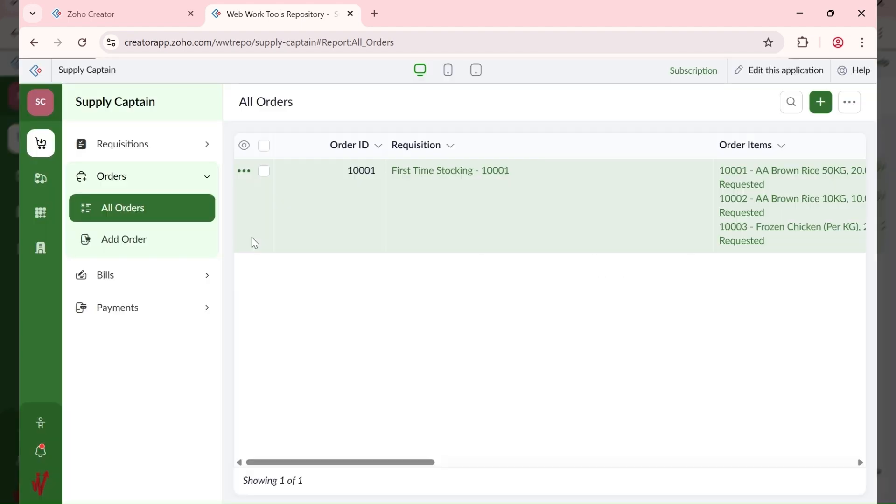
left_click(112, 286)
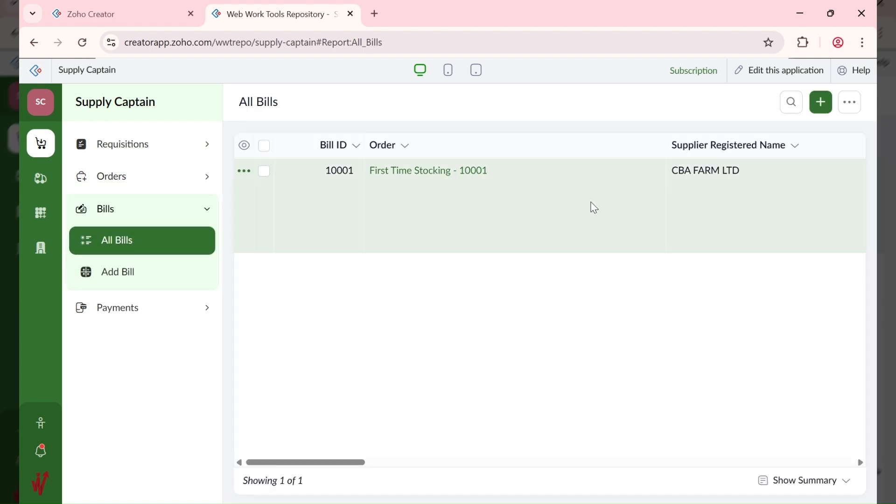
left_click(594, 207)
scroll(658, 313, "down", 5)
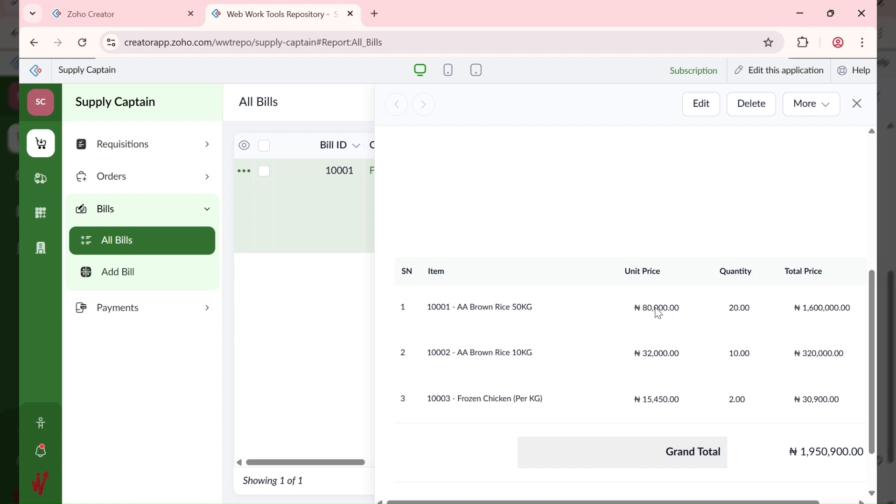
scroll(658, 313, "down", 2)
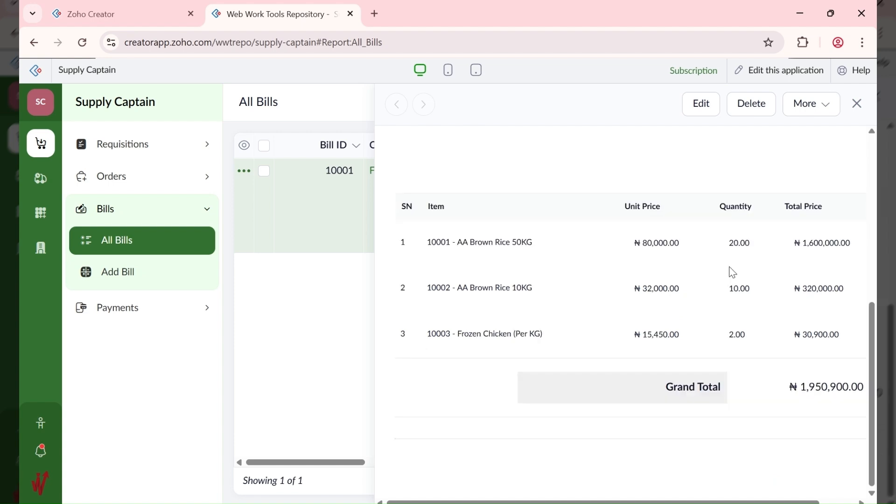
scroll(732, 272, "up", 3)
scroll(732, 272, "up", 4)
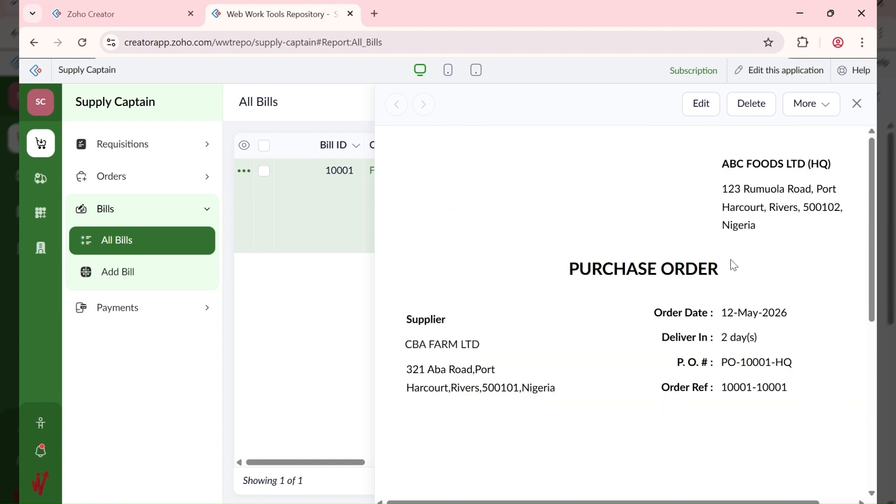
scroll(734, 265, "down", 2)
scroll(733, 263, "up", 2)
scroll(724, 240, "down", 3)
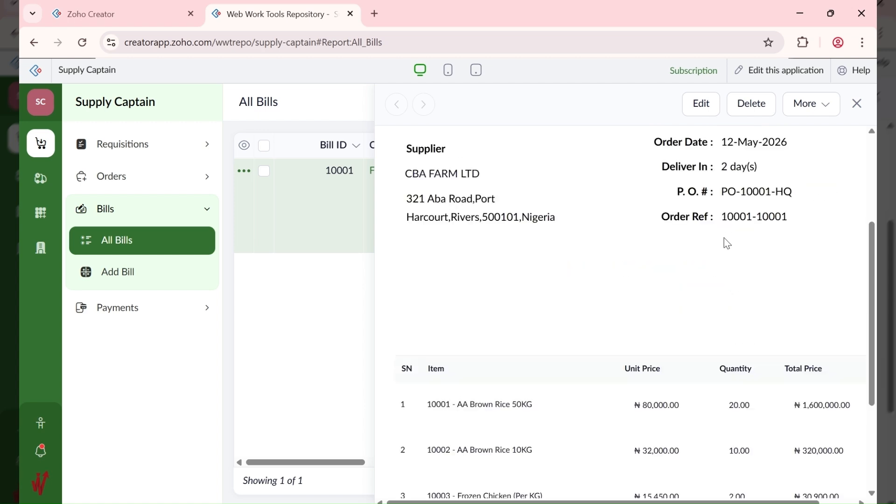
scroll(727, 243, "up", 3)
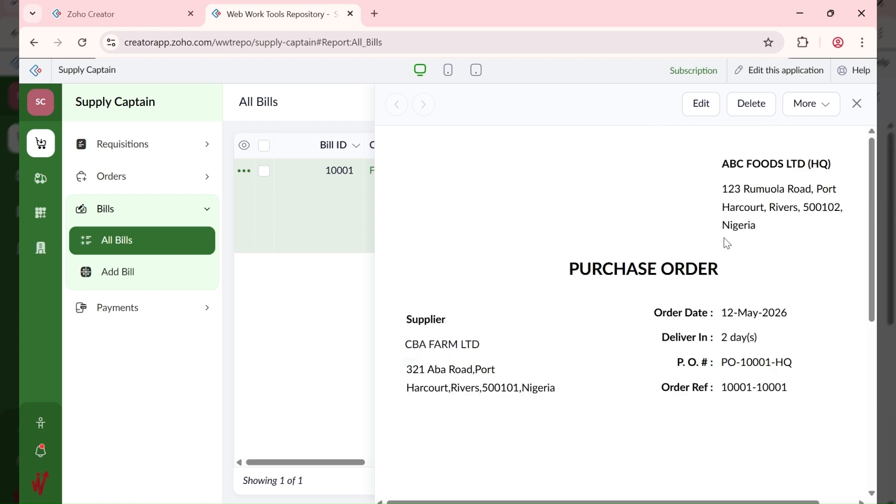
scroll(727, 239, "down", 1)
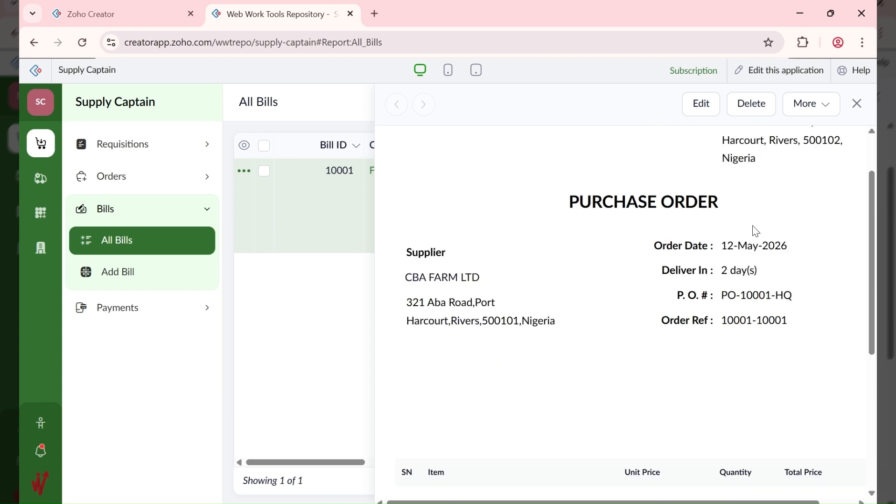
scroll(705, 227, "up", 1)
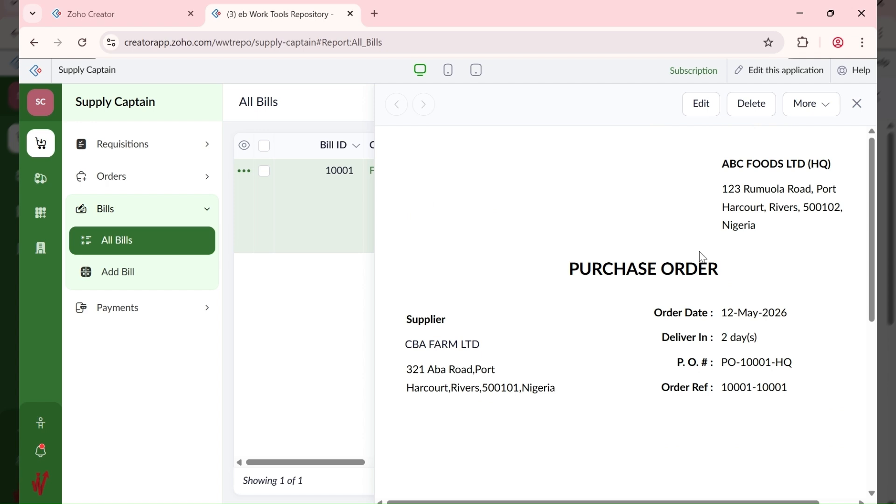
scroll(788, 317, "down", 5)
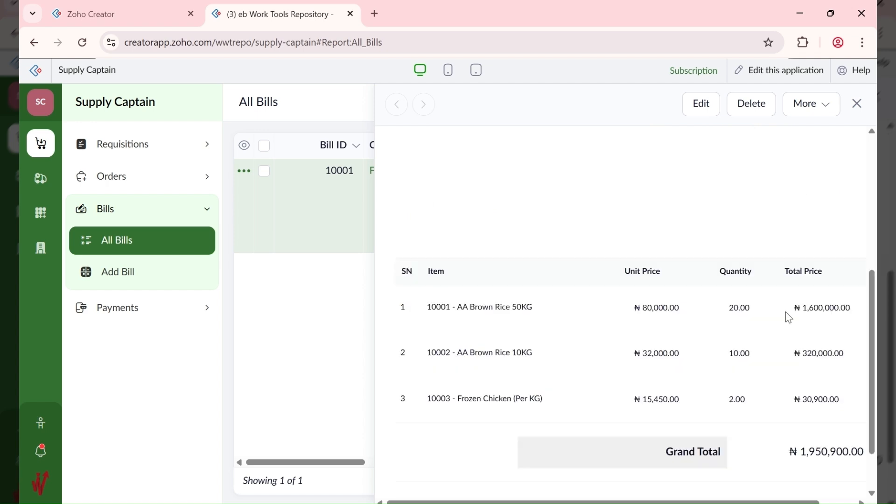
scroll(725, 323, "down", 2)
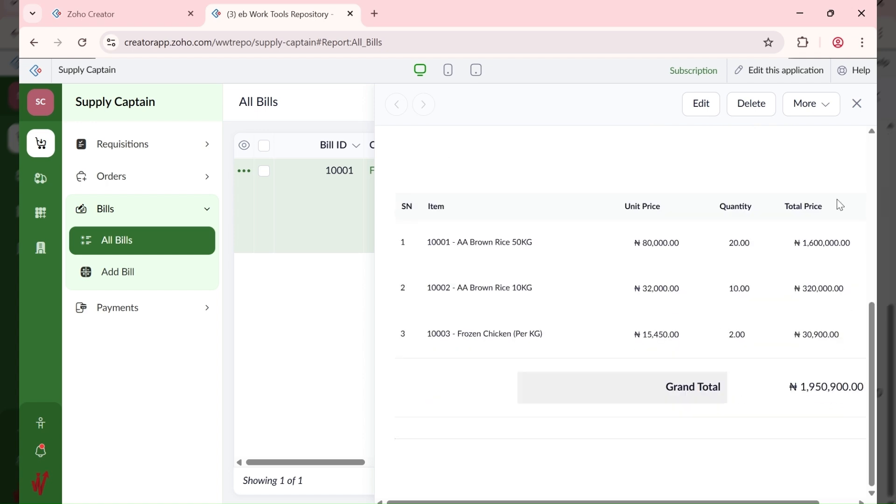
left_click(857, 104)
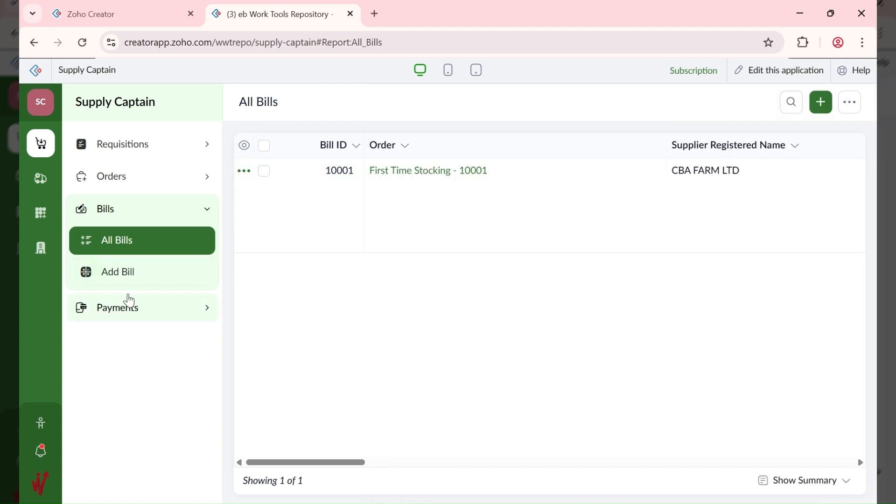
Step: Start a new supply record with the First Time Stocking requisition and CBA FARM LTD bill
left_click(133, 320)
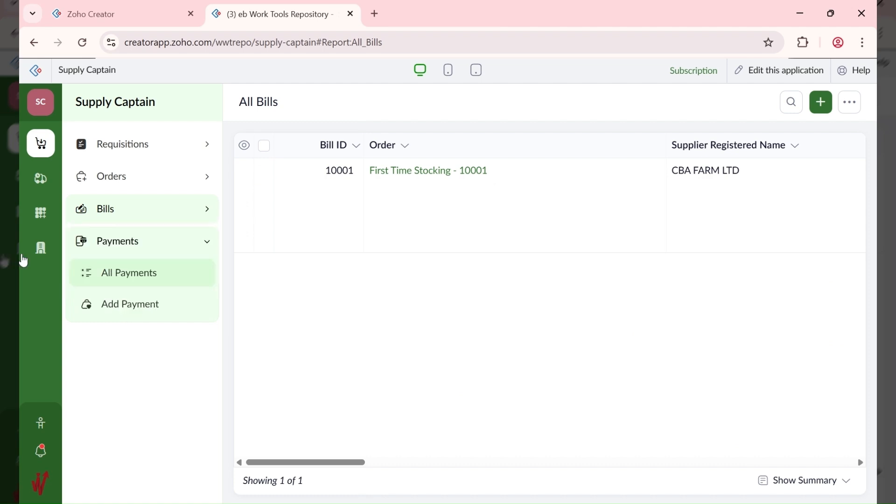
left_click(40, 180)
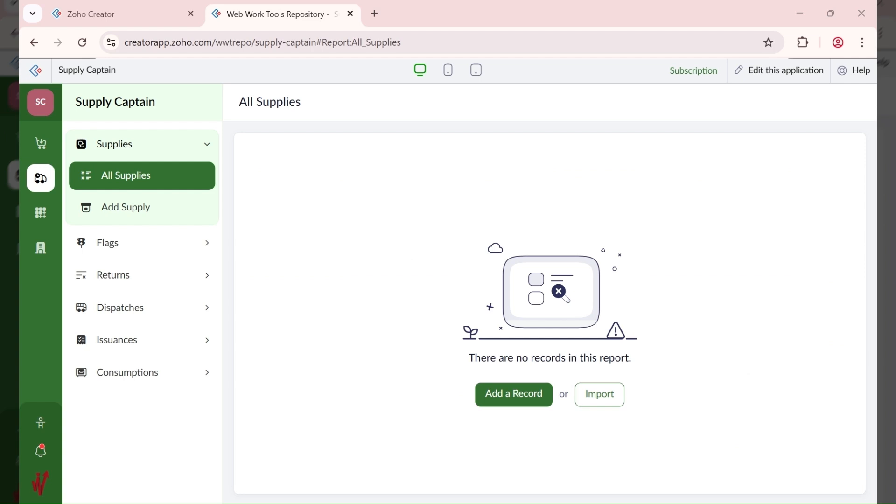
left_click(133, 212)
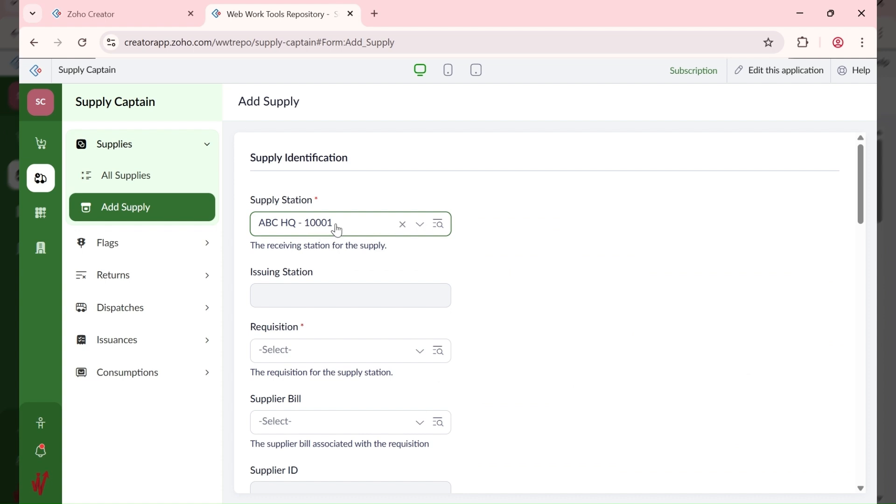
scroll(329, 278, "down", 1)
scroll(329, 279, "down", 3)
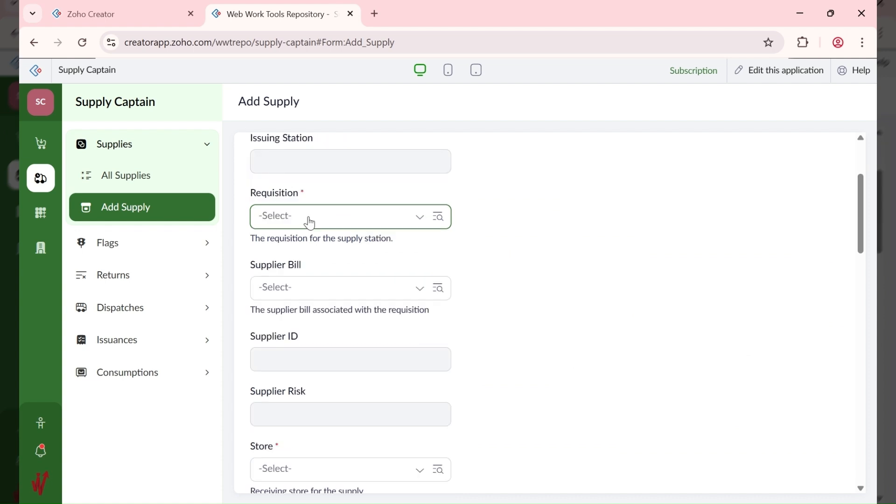
left_click(310, 219)
left_click(323, 254)
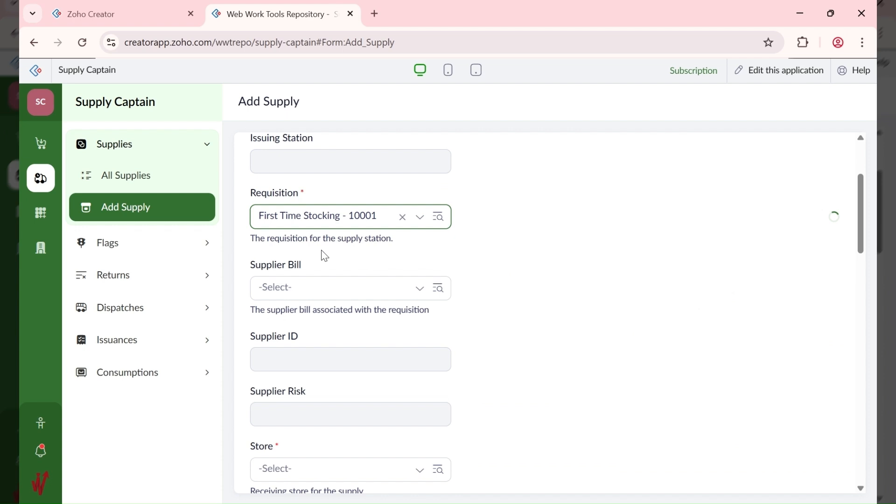
left_click(329, 294)
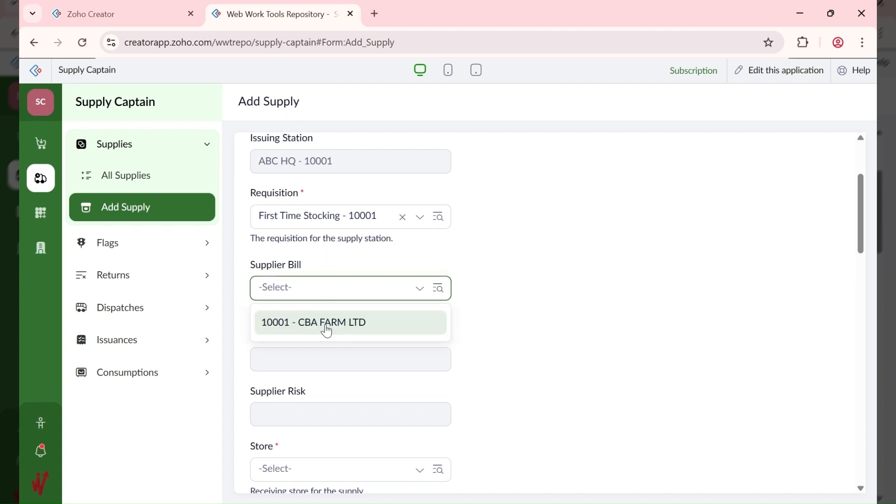
left_click(326, 329)
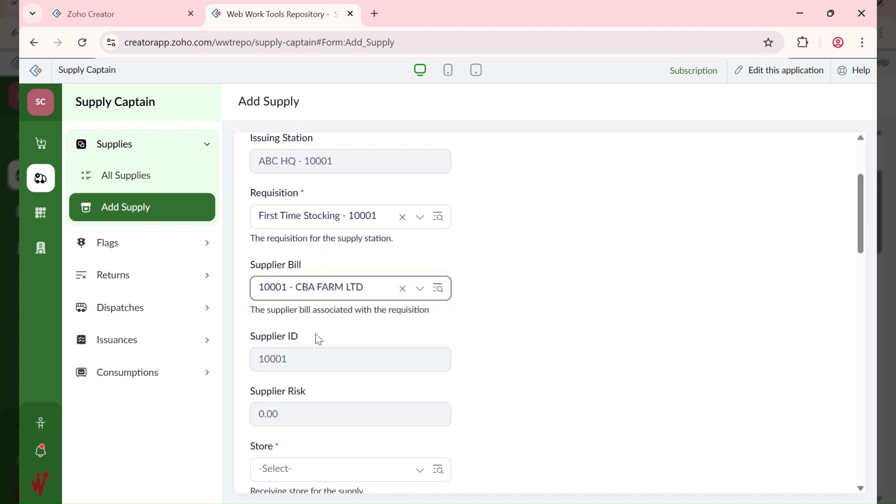
Step: Choose ABC HQ Dry as the receiving store
scroll(304, 309, "down", 3)
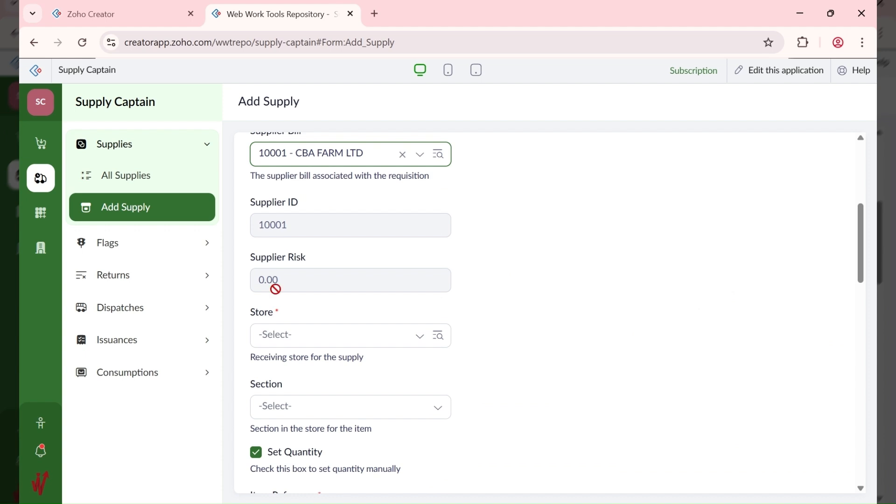
left_click_drag(275, 289, 252, 283)
left_click(308, 320)
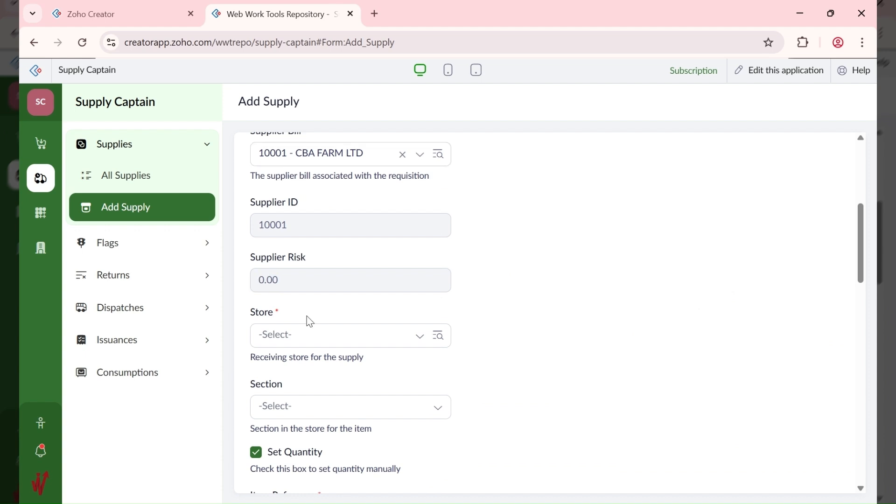
left_click(320, 335)
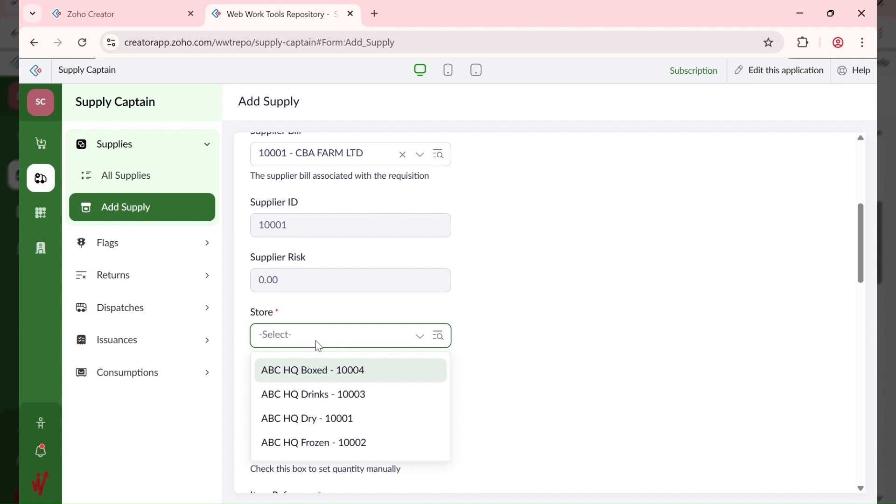
left_click(509, 236)
scroll(509, 237, "up", 4)
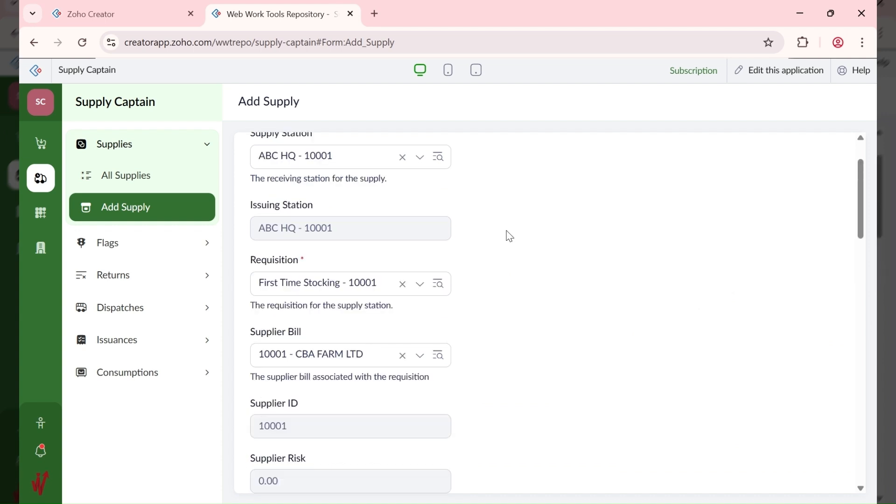
scroll(507, 238, "down", 3)
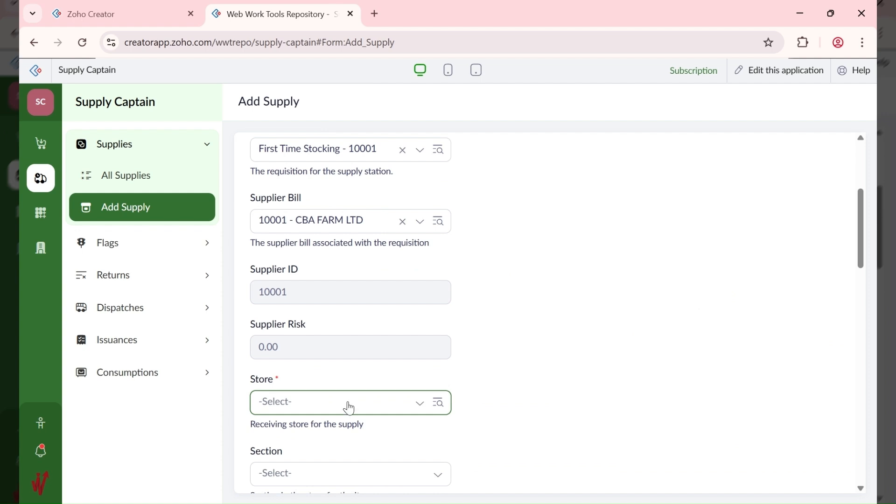
scroll(555, 300, "up", 1)
scroll(555, 300, "up", 2)
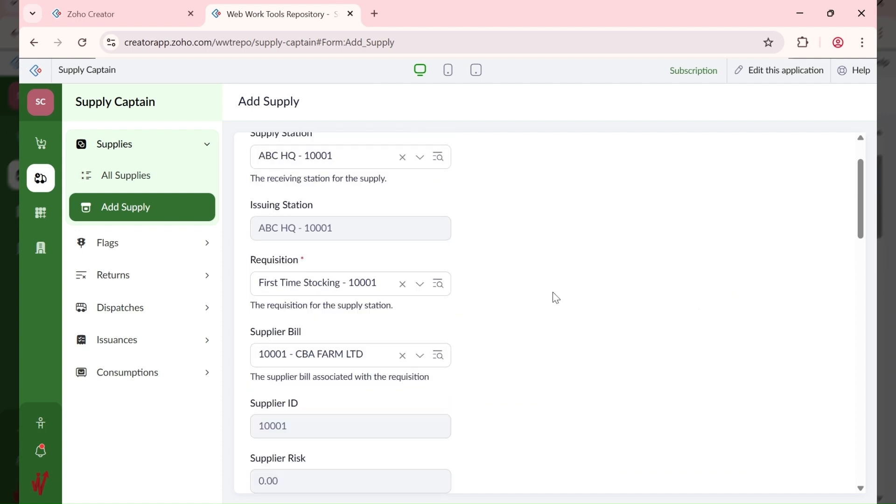
scroll(351, 352, "down", 4)
left_click(350, 339)
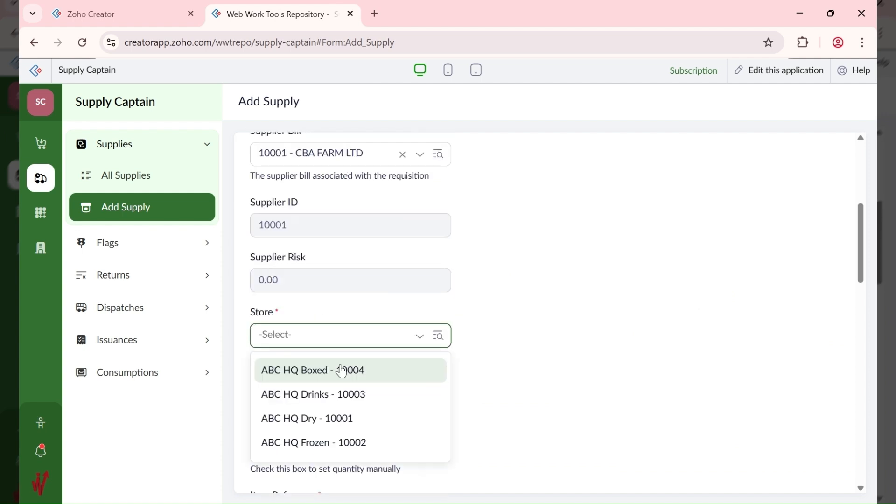
left_click(337, 420)
Step: Choose the Non-Perishables section and enter item reference 123-100-001
scroll(337, 422, "down", 2)
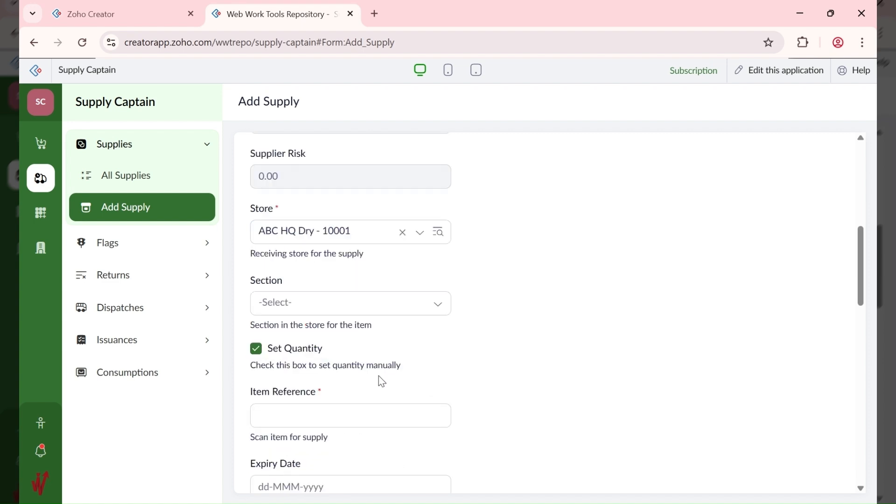
left_click(340, 302)
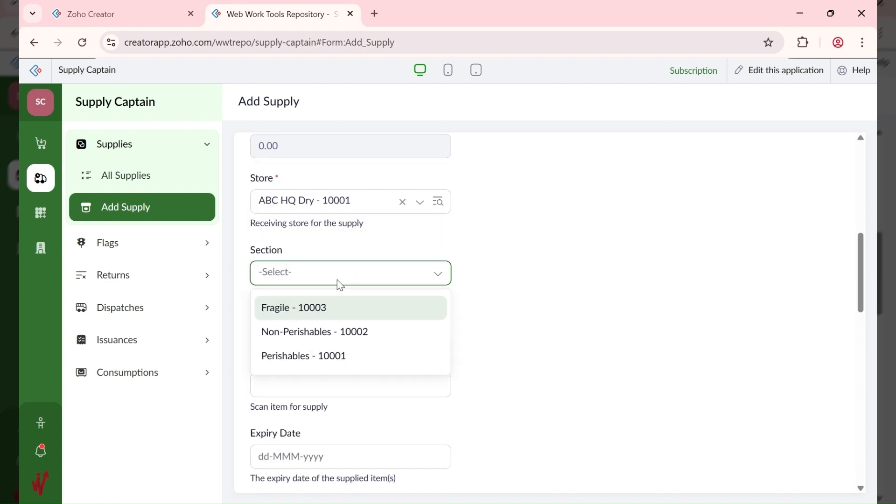
left_click(341, 340)
scroll(493, 307, "down", 1)
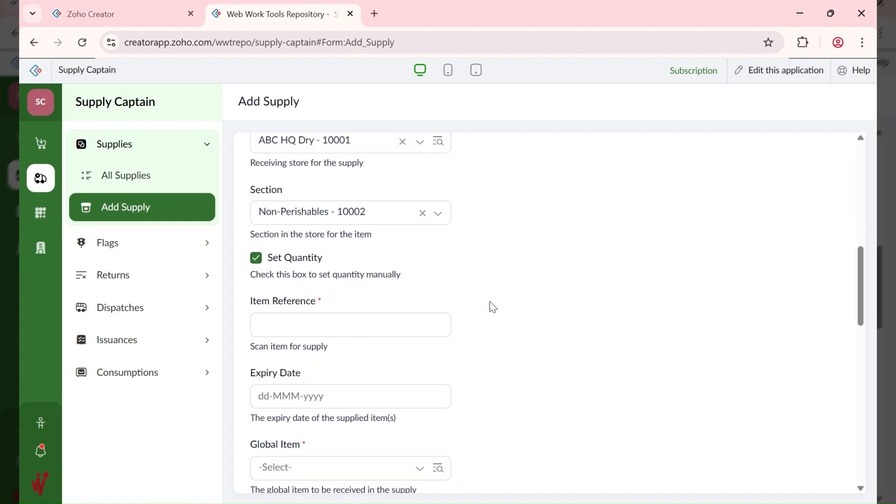
scroll(493, 307, "down", 1)
left_click(321, 256)
type("1")
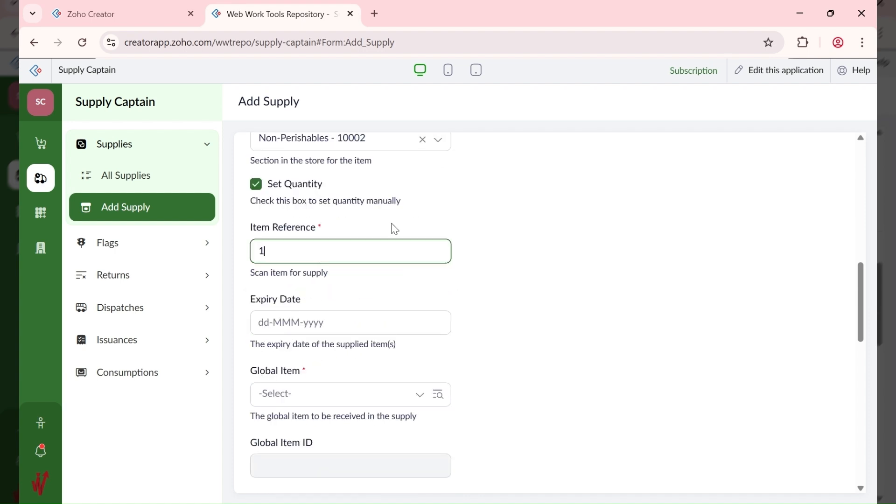
type("23")
type("-100-001")
Step: Set the expiry date to 31-Aug-2026
left_click(326, 324)
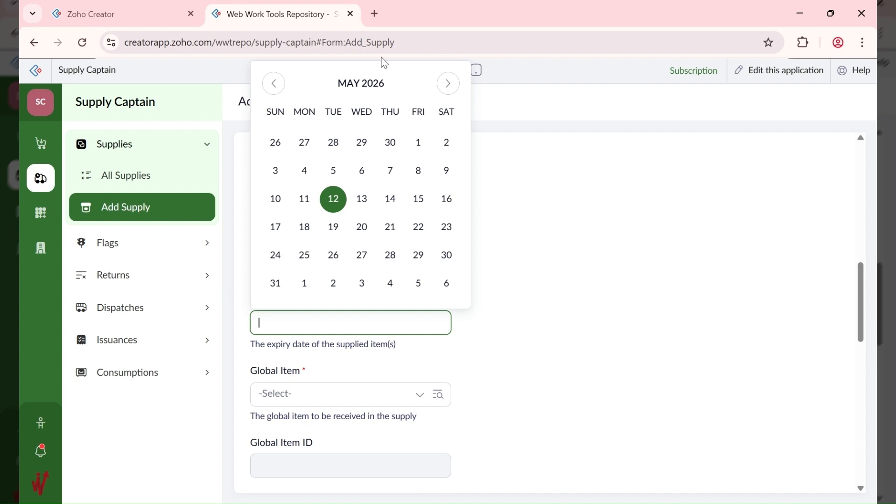
left_click(380, 84)
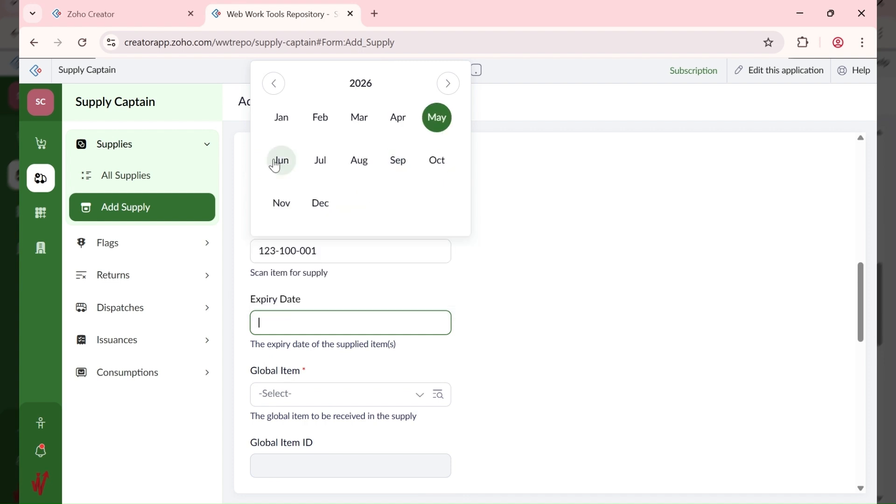
left_click(358, 162)
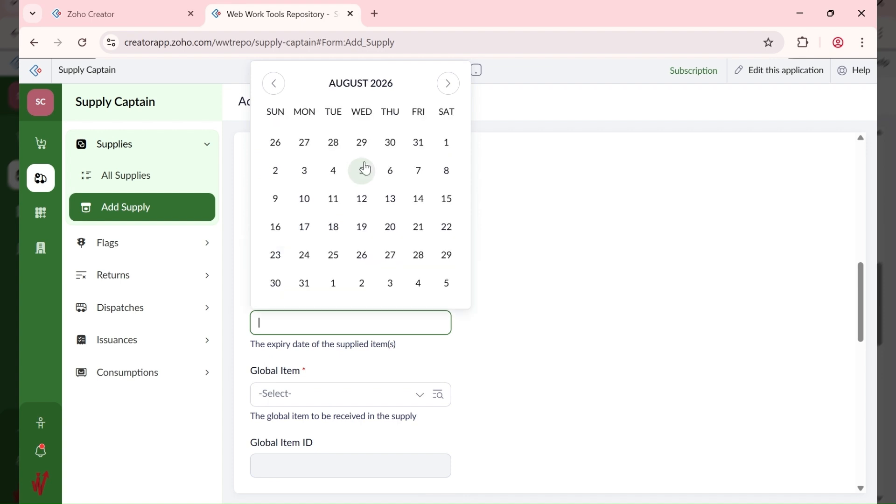
left_click(306, 284)
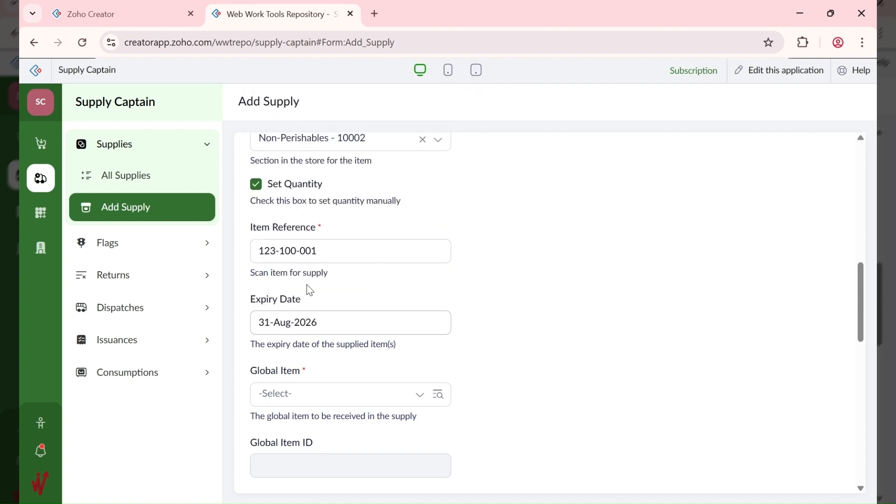
scroll(321, 343, "down", 1)
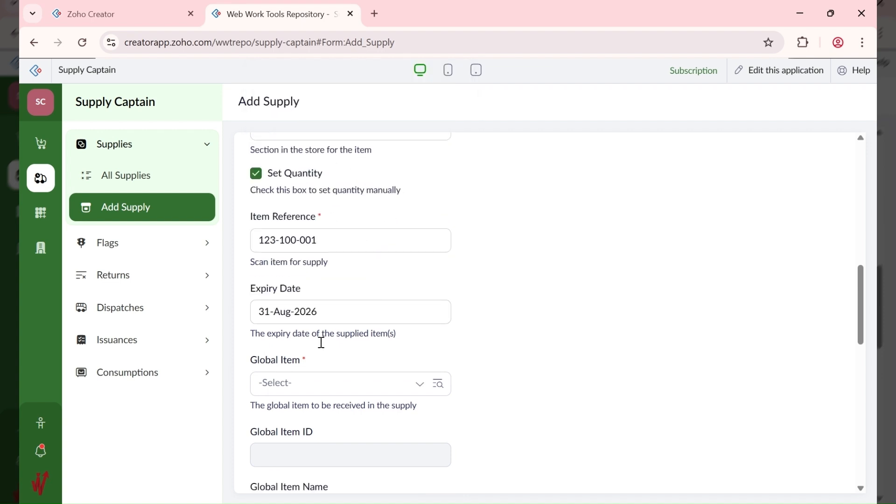
scroll(322, 343, "down", 3)
Step: Choose 10001 - AA Brown Rice 50KG as the global item, set quantity 20 and submit
left_click(316, 263)
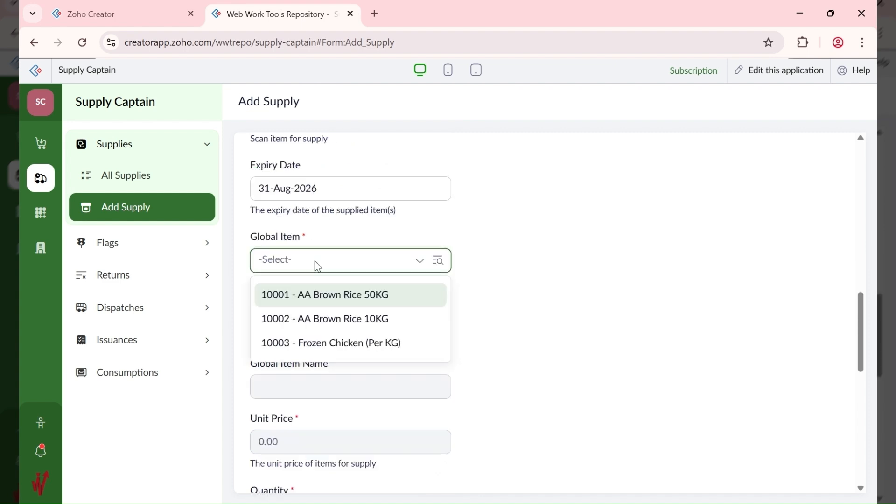
left_click(376, 296)
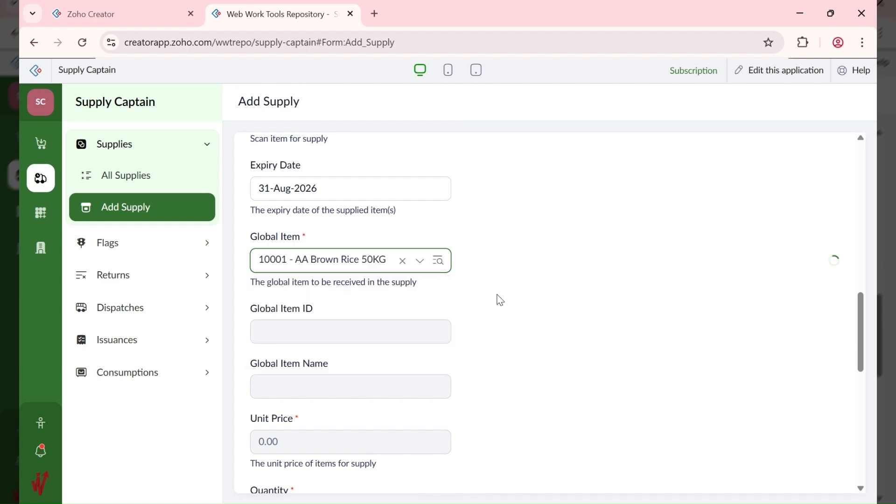
scroll(500, 301, "down", 3)
scroll(501, 300, "down", 3)
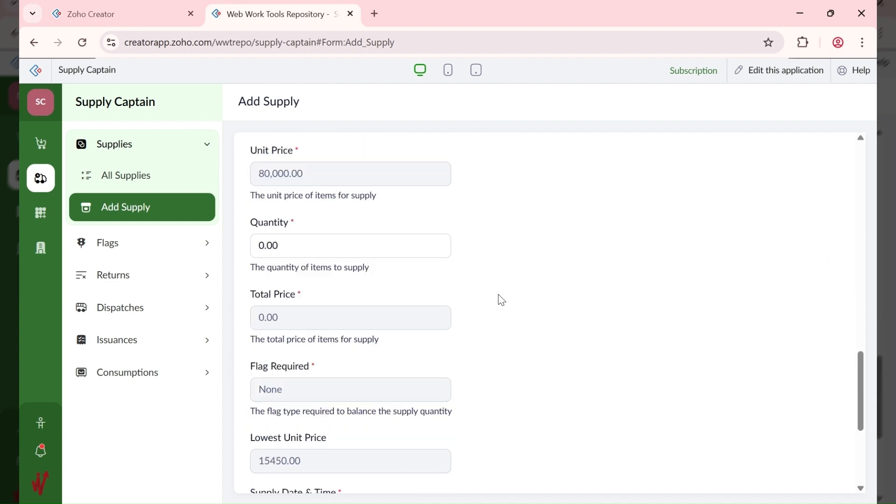
scroll(501, 300, "down", 2)
left_click(305, 184)
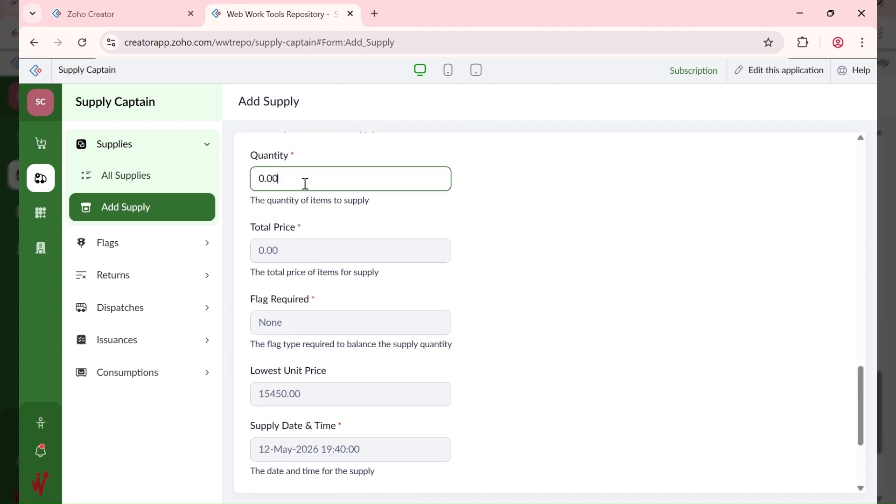
key("ctrl+a")
type("20")
key("Return")
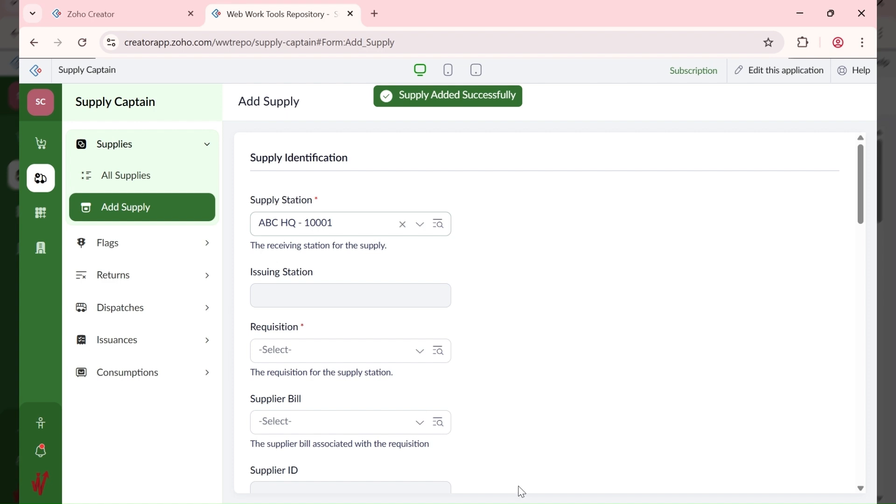
Step: Open the All Supplies report under Supplies in the sidebar
scroll(508, 289, "down", 5)
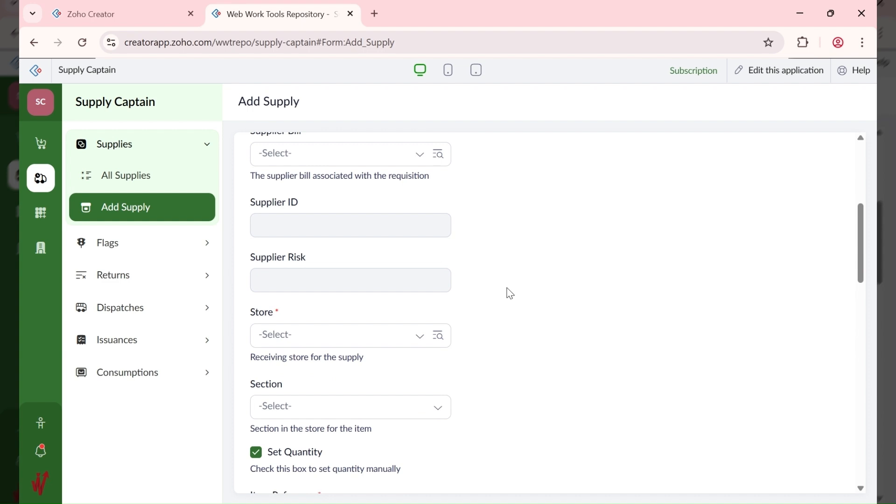
scroll(510, 293, "down", 15)
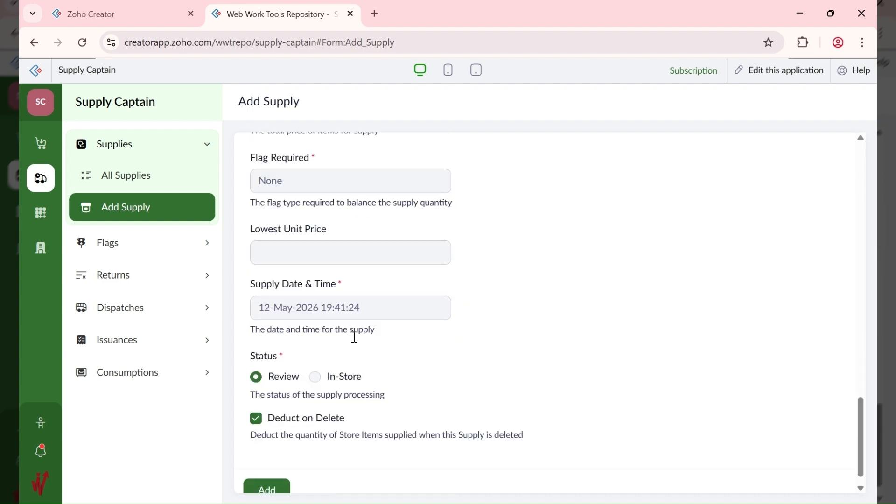
scroll(355, 337, "down", 1)
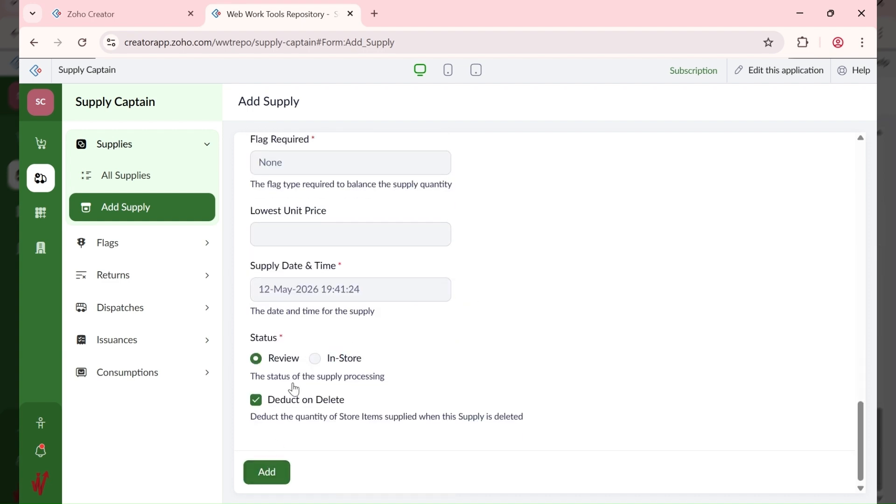
scroll(308, 282, "up", 8)
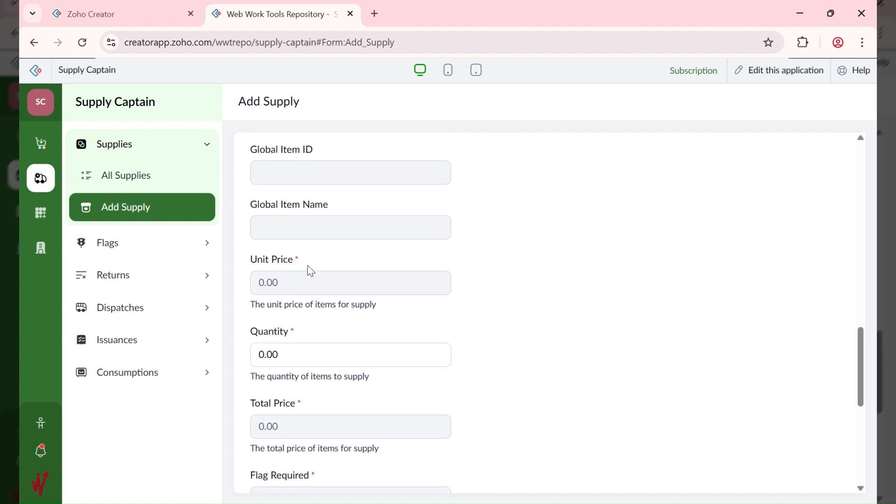
scroll(310, 271, "up", 10)
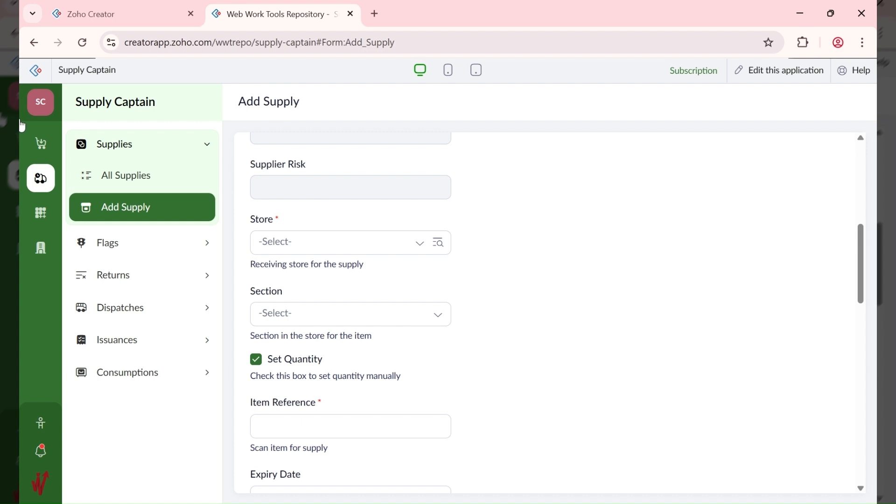
left_click(122, 175)
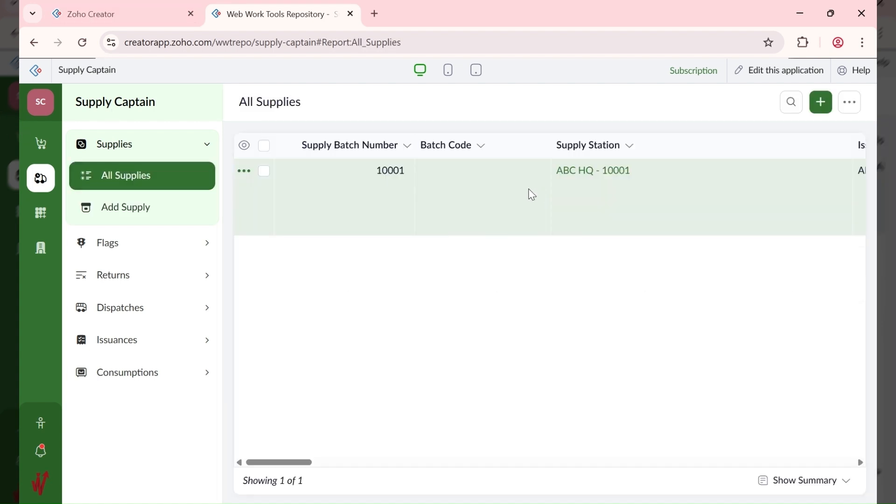
Step: Review supply batch 10001 (AA Brown Rice 50KG, 20 units at ₦80,000.00), then open All Requisitions
left_click(666, 203)
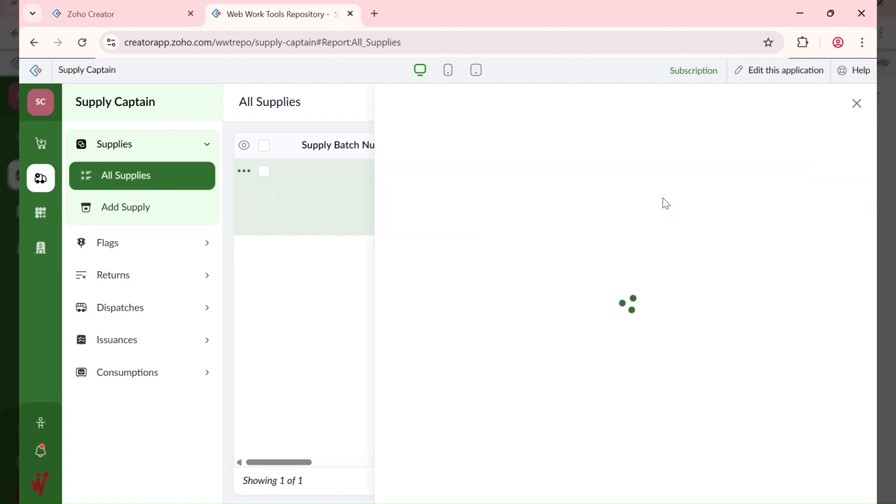
scroll(573, 227, "down", 6)
scroll(573, 228, "down", 5)
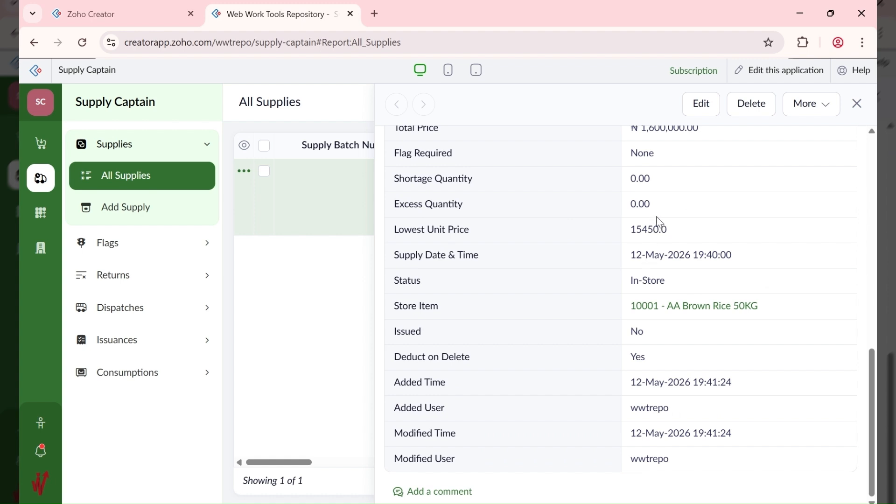
scroll(653, 207, "up", 3)
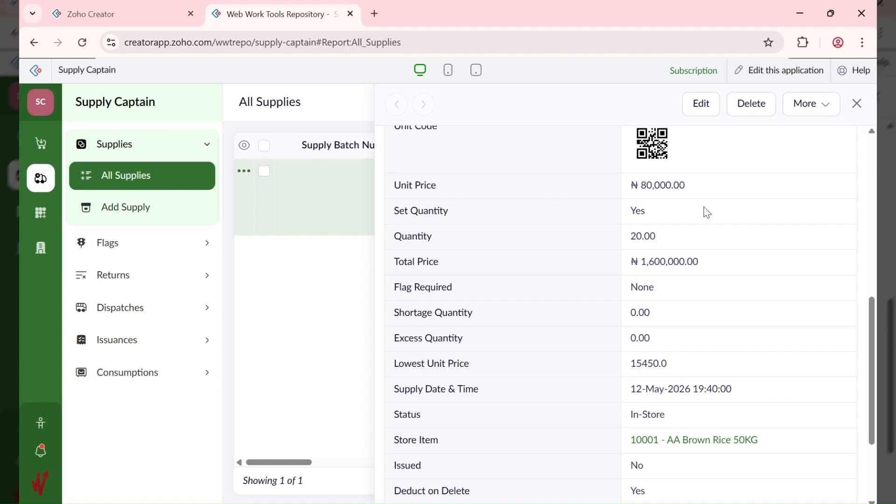
scroll(649, 272, "up", 4)
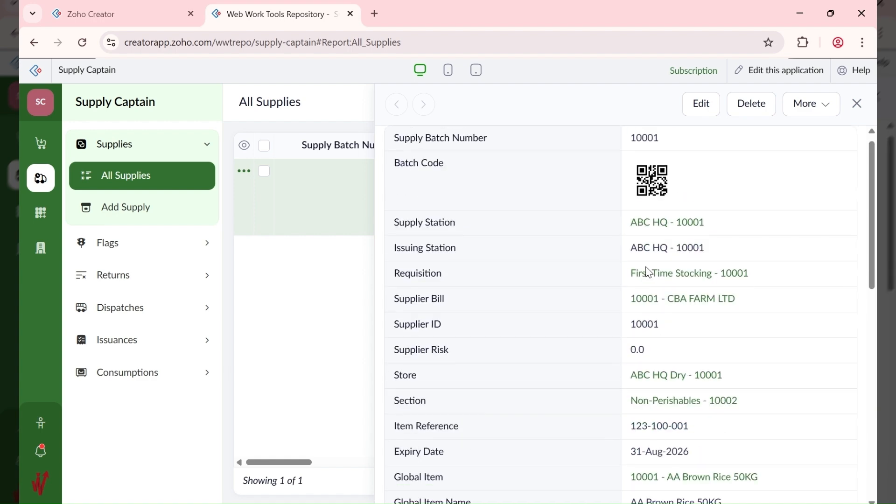
scroll(639, 299, "down", 3)
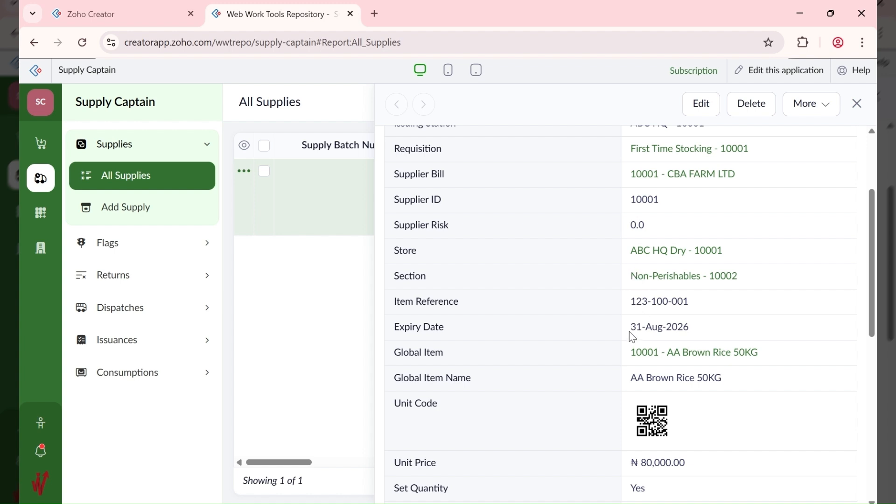
scroll(514, 234, "up", 3)
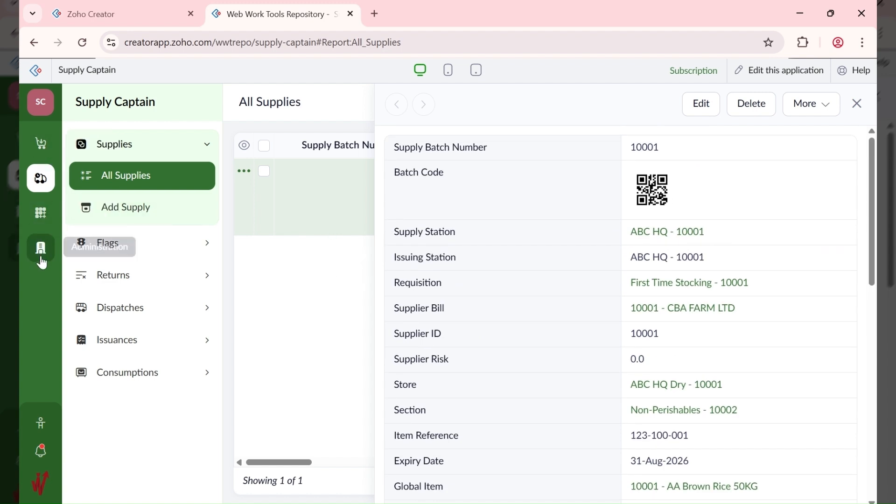
left_click(40, 143)
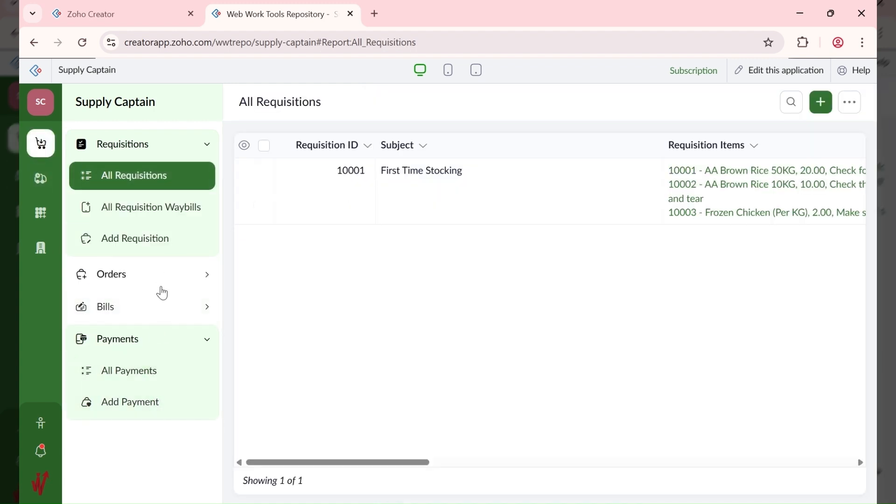
Step: Start a new payment against bill 10001 from CBA FARM LTD and select the Amount Paid
left_click(156, 404)
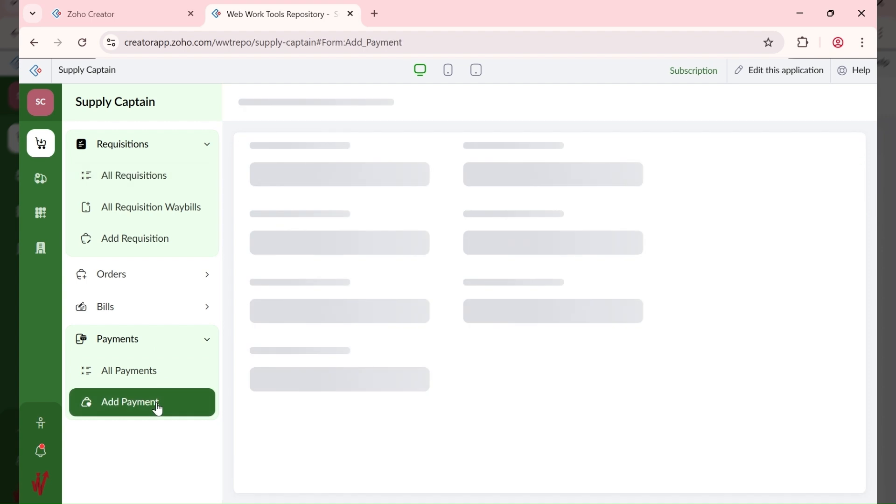
left_click(352, 227)
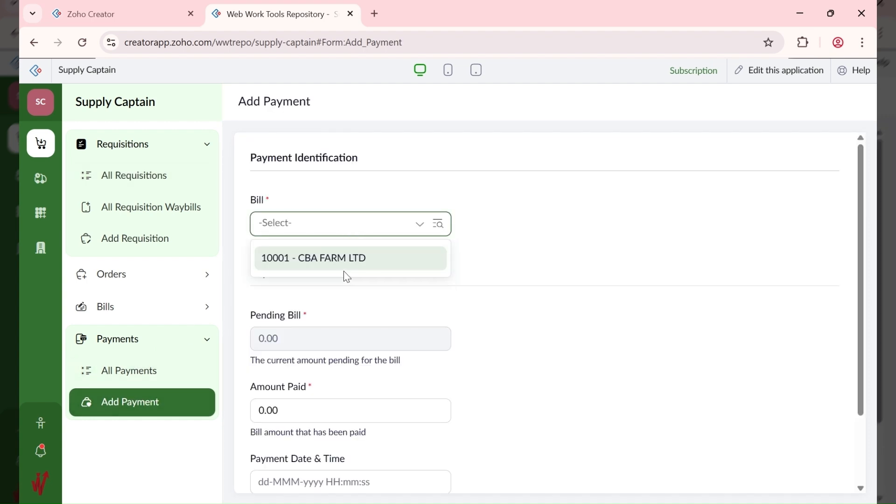
left_click(343, 262)
scroll(486, 246, "down", 2)
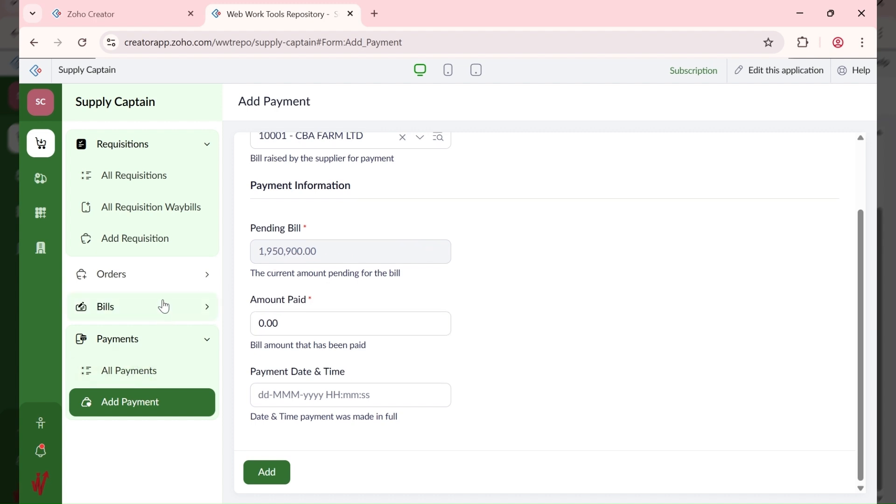
left_click(332, 326)
left_click_drag(332, 328, 254, 330)
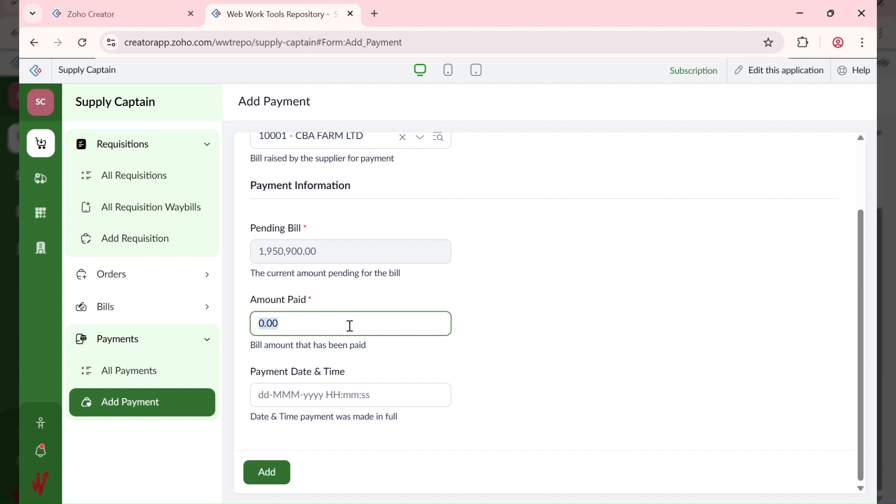
Step: Check bill 10001's ₦1,950,900.00 grand total in All Bills and reopen Add Payment
left_click(159, 320)
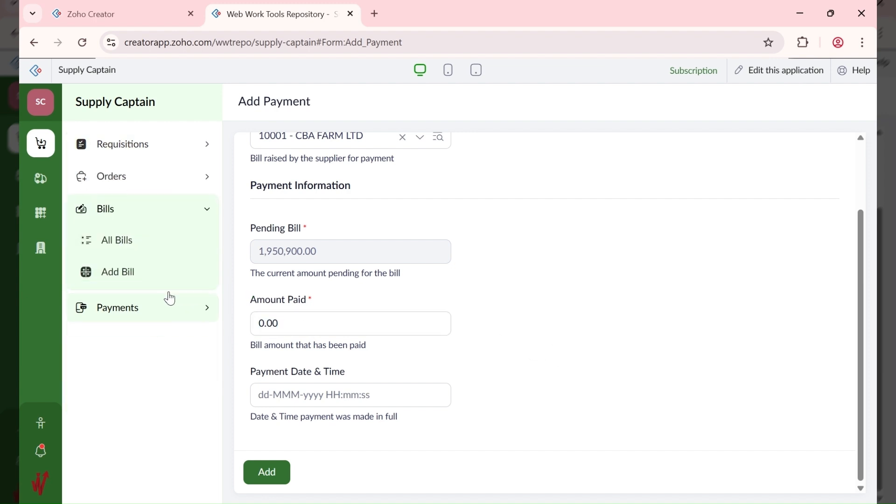
left_click(171, 246)
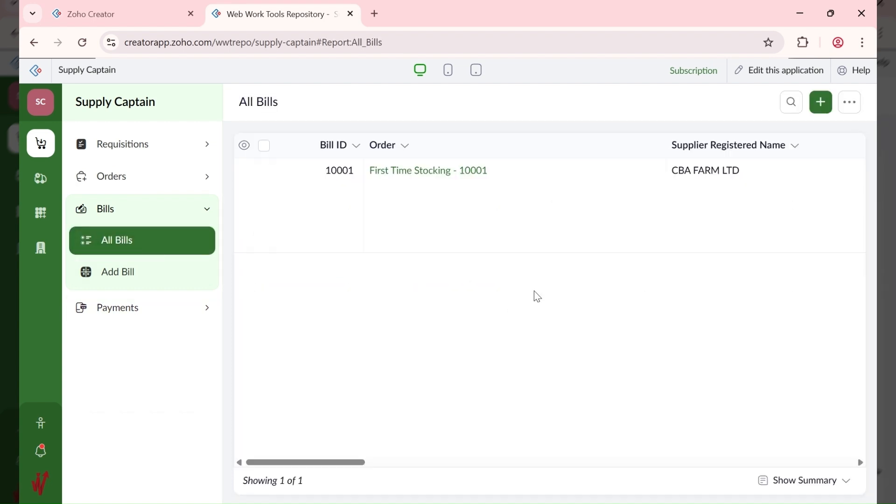
left_click(589, 192)
scroll(635, 363, "down", 5)
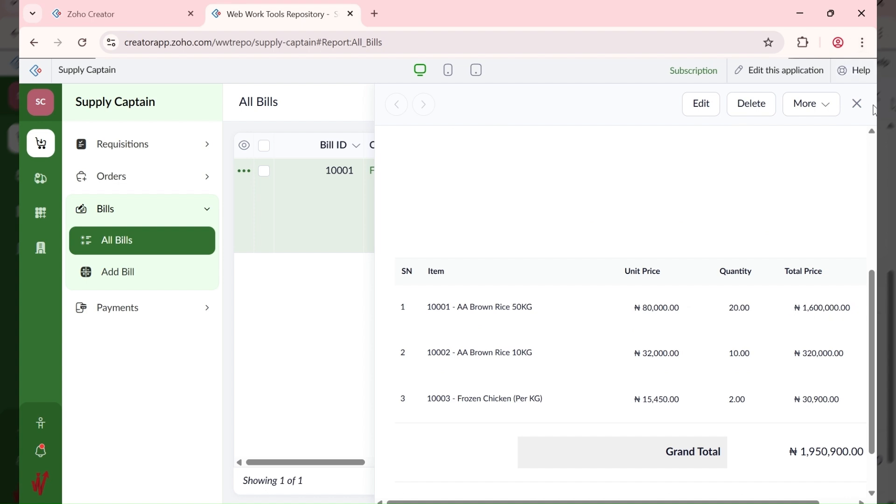
left_click(859, 104)
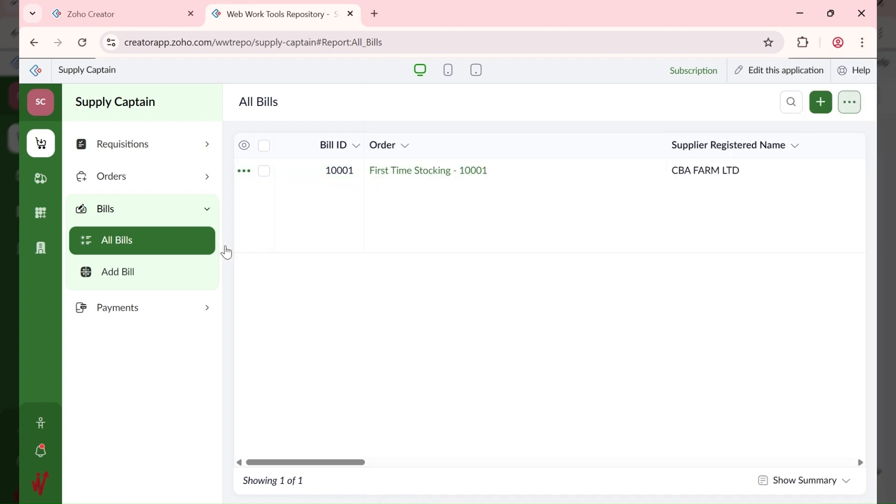
left_click(156, 309)
left_click(160, 299)
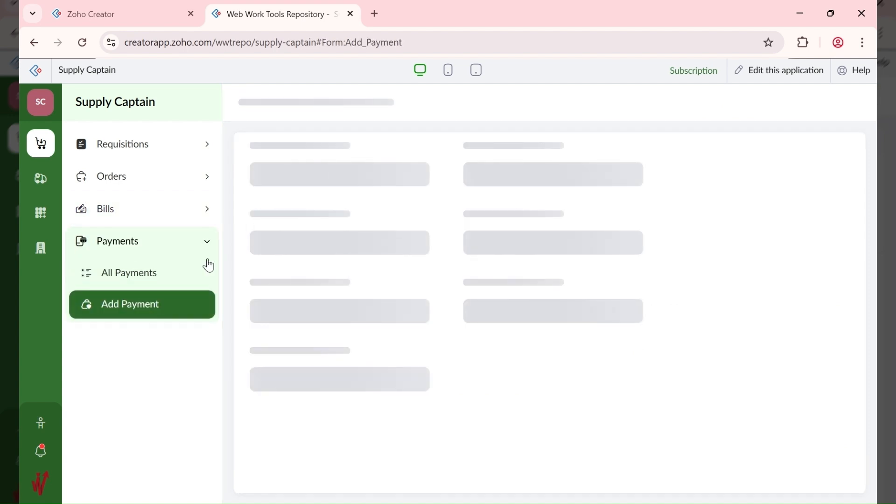
Step: Record 1,600,000 paid against bill 10001 - CBA FARM LTD, dated 12 May 2026
left_click(348, 234)
left_click(347, 259)
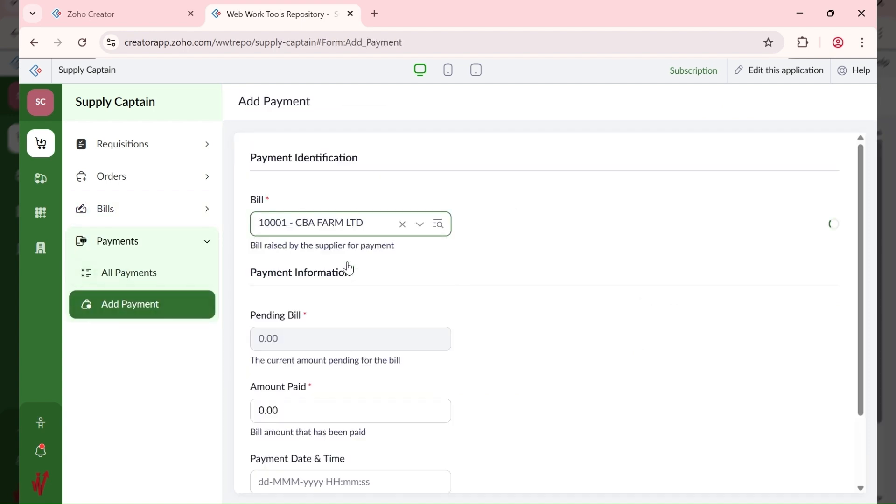
scroll(325, 362, "down", 2)
left_click(328, 331)
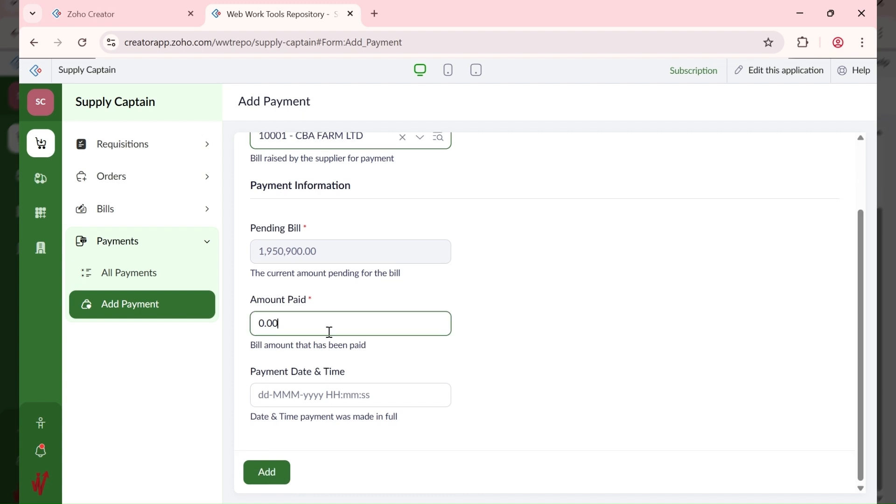
double_click(332, 323)
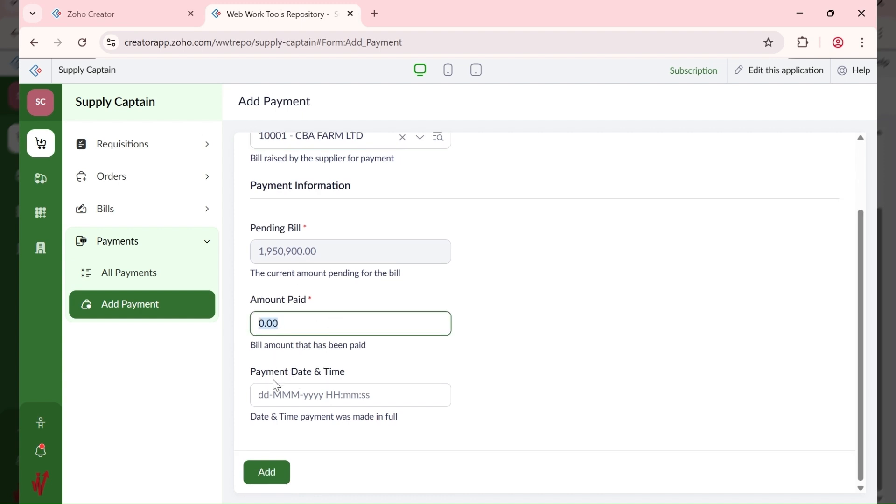
type("1600000")
key("Tab")
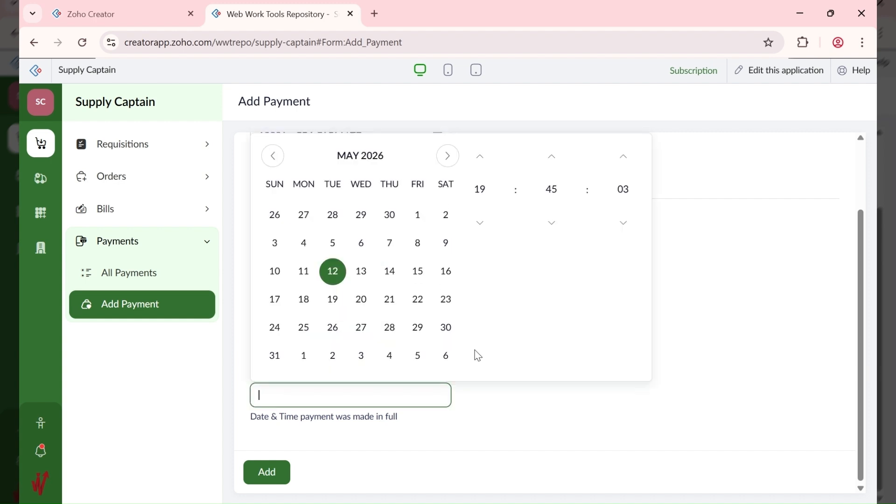
left_click(333, 274)
left_click(532, 404)
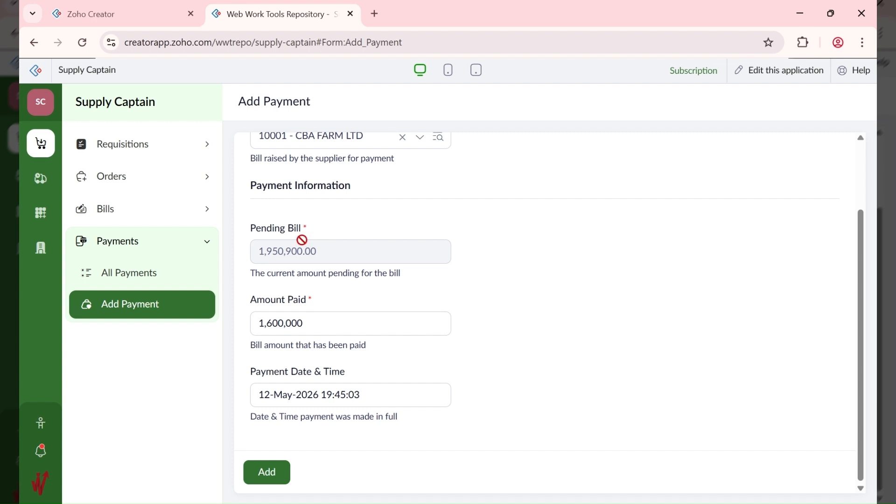
Step: Save the 1,600,000 payment for bill 10001 and list it in All Payments
left_click(270, 471)
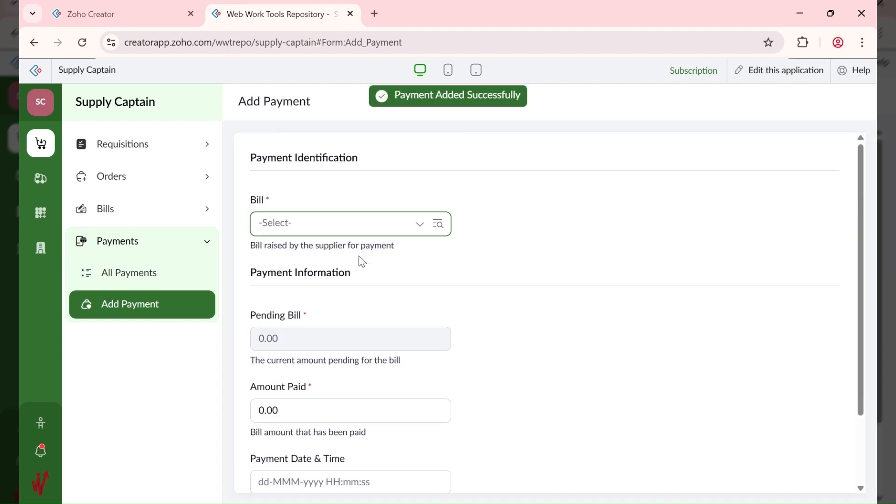
left_click(165, 281)
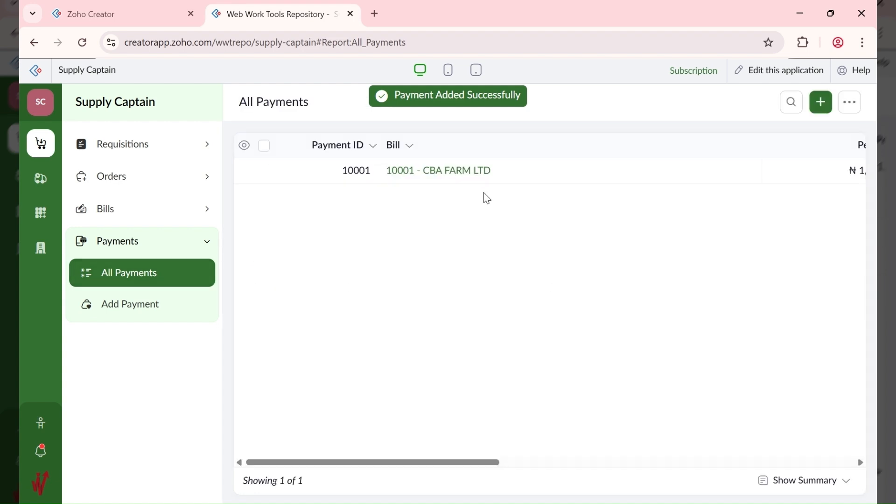
Step: Review payment 10001's details, then begin another payment
left_click(540, 172)
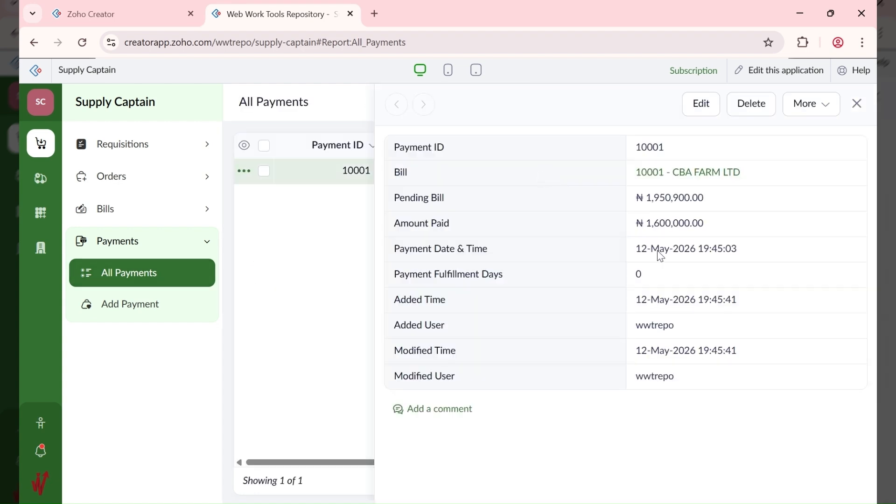
left_click(857, 104)
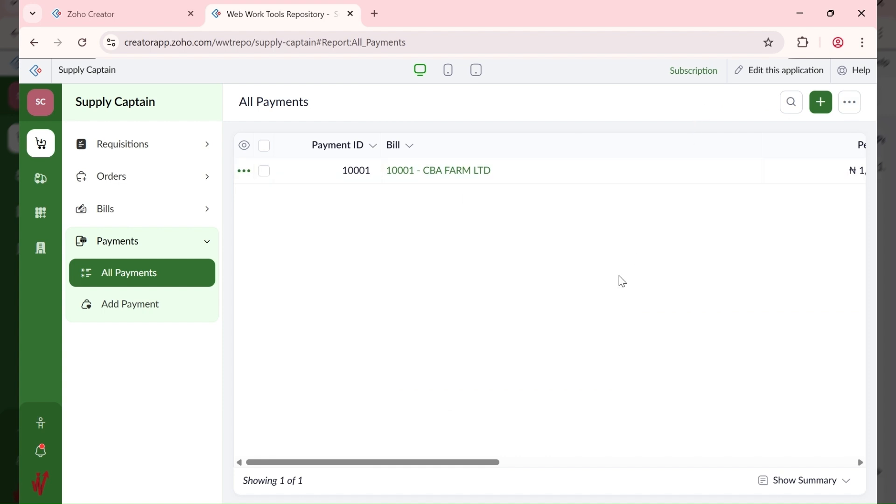
left_click(821, 105)
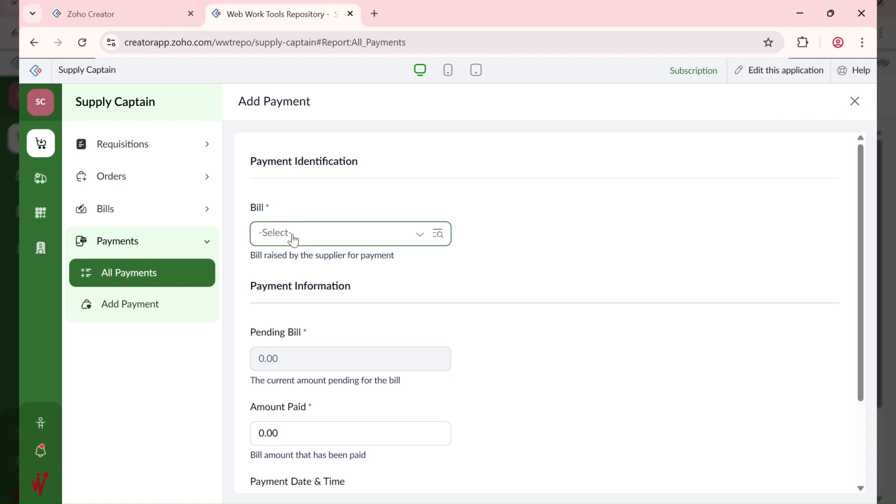
Step: Pick bill 10001 - CBA FARM LTD on the payment, then show the All Bills report
scroll(294, 236, "down", 3)
scroll(292, 239, "up", 3)
left_click(306, 238)
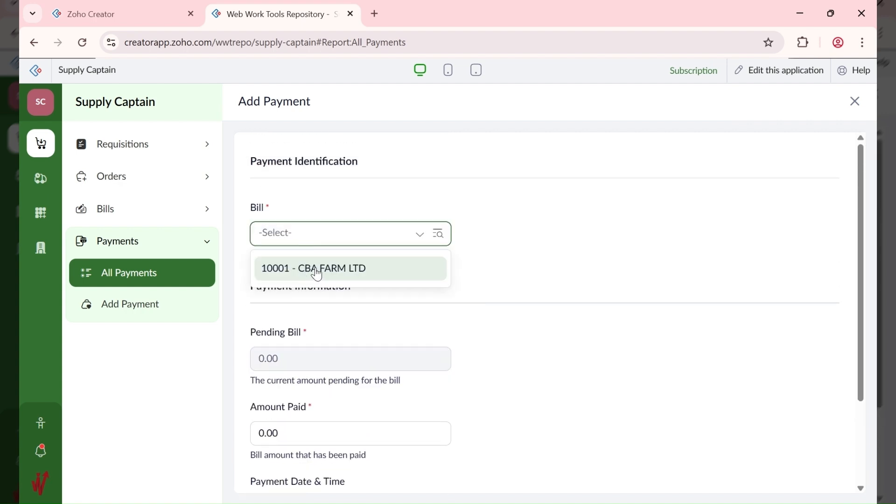
left_click(314, 269)
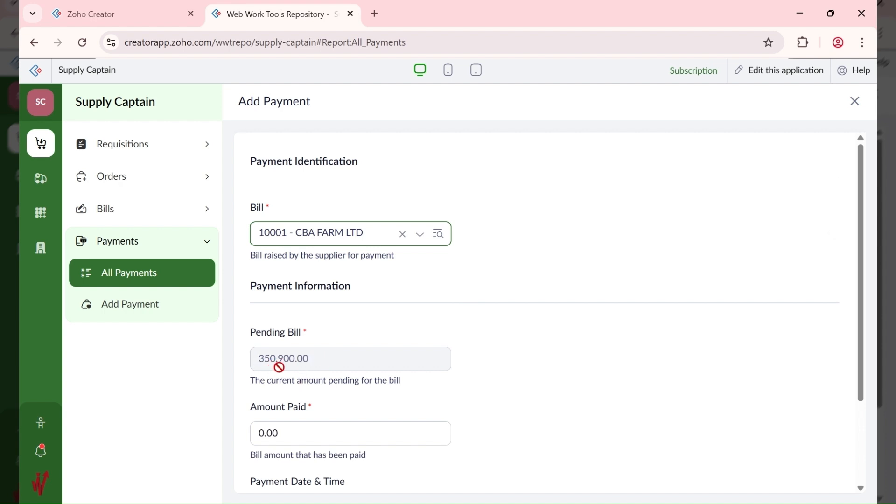
left_click(140, 210)
left_click(147, 246)
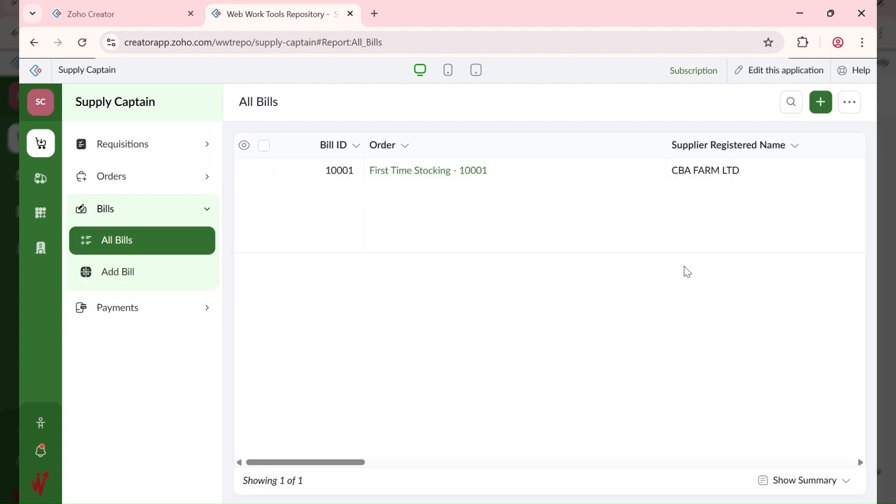
left_click(595, 202)
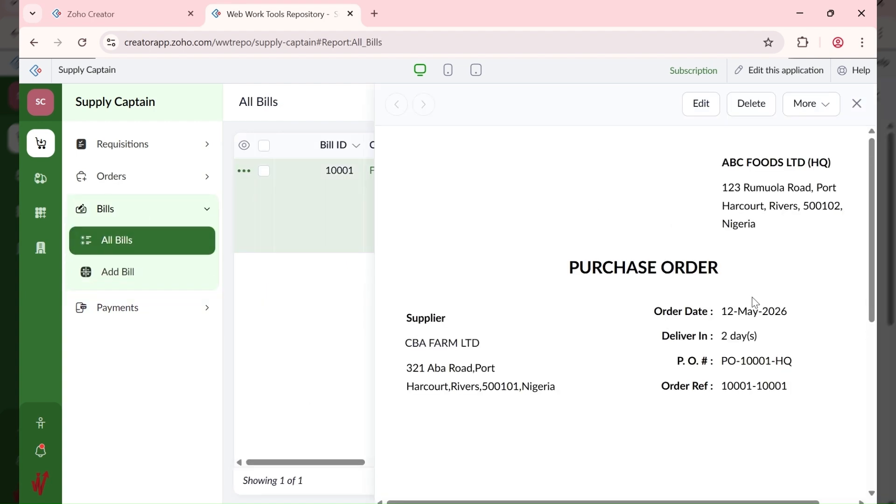
scroll(753, 301, "down", 5)
scroll(754, 303, "down", 2)
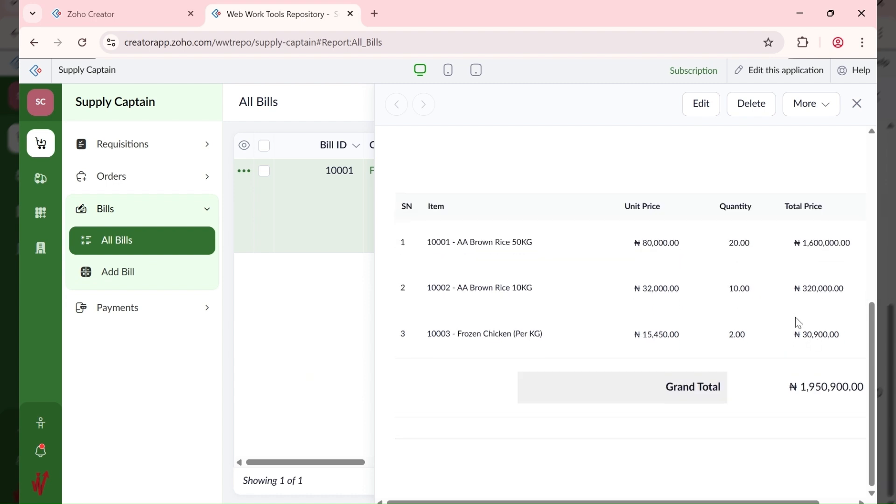
left_click(858, 109)
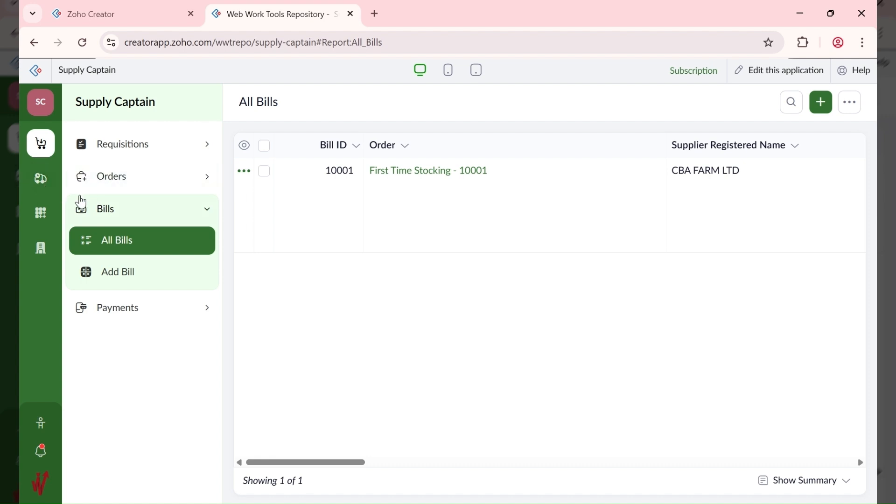
left_click(41, 184)
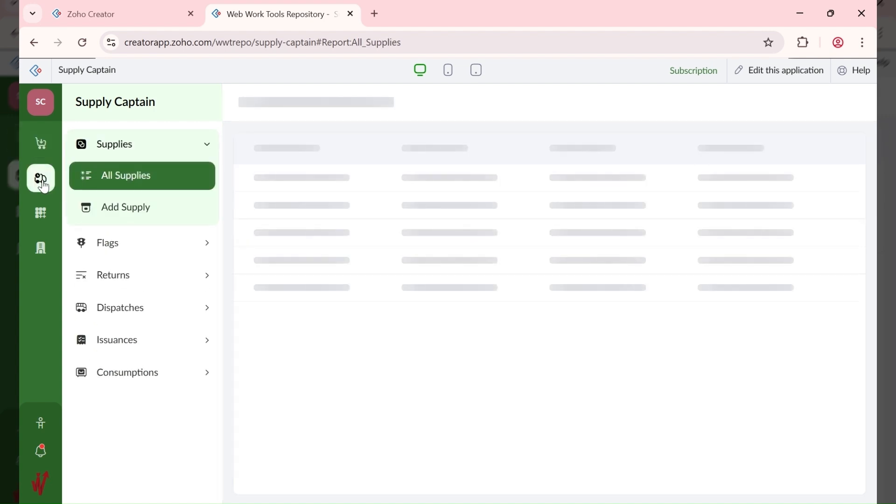
Step: Start a supply with requisition First Time Stocking - 10001 and supplier bill 10001 - CBA FARM LTD
left_click(152, 217)
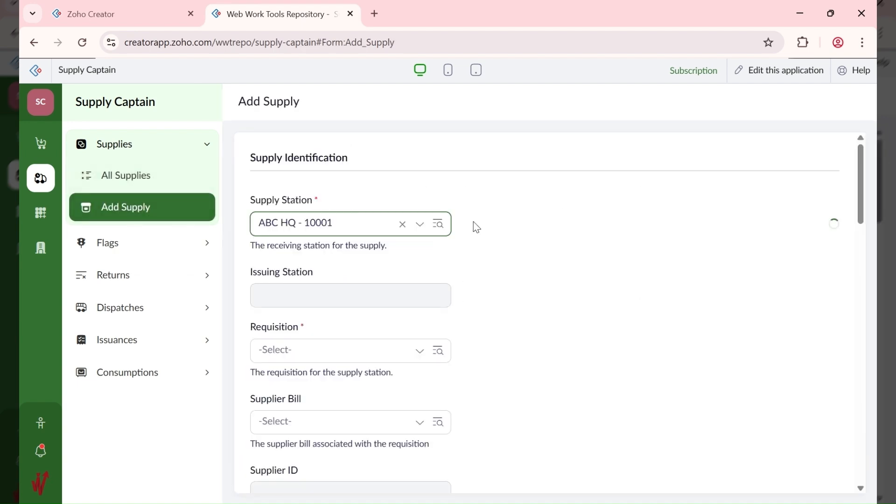
scroll(328, 313, "down", 2)
left_click(326, 279)
left_click(317, 315)
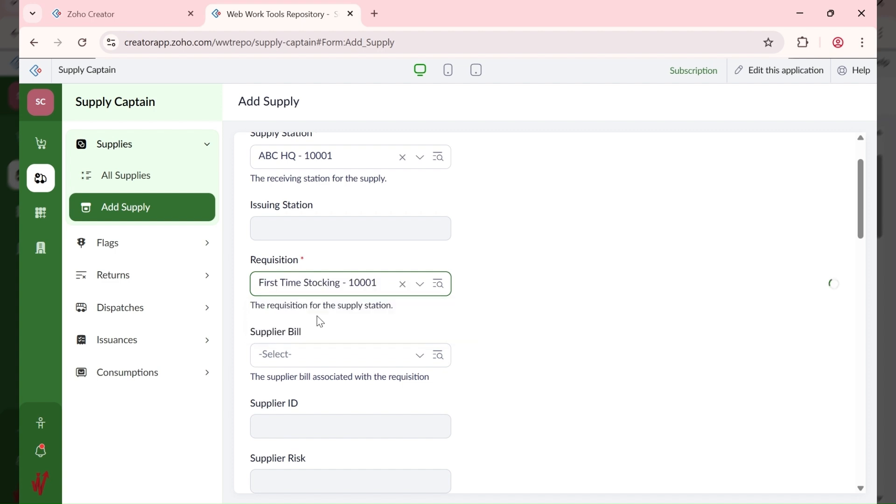
left_click(324, 354)
left_click(328, 389)
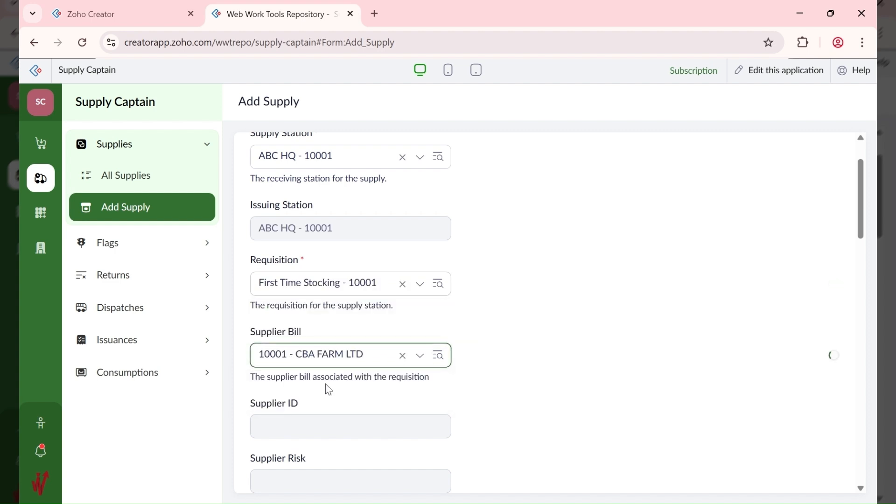
scroll(510, 344, "down", 5)
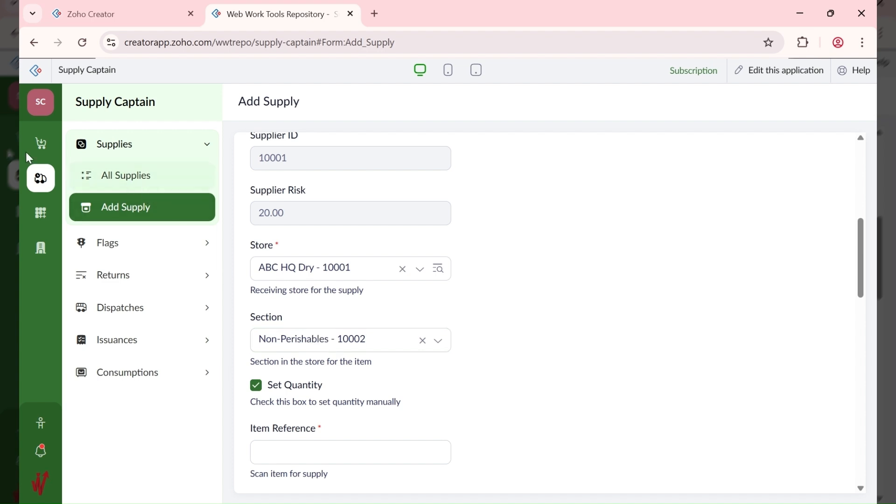
Step: Check the requisition waybills and bill 10001's purchase order details, then return to Supplies
left_click(39, 148)
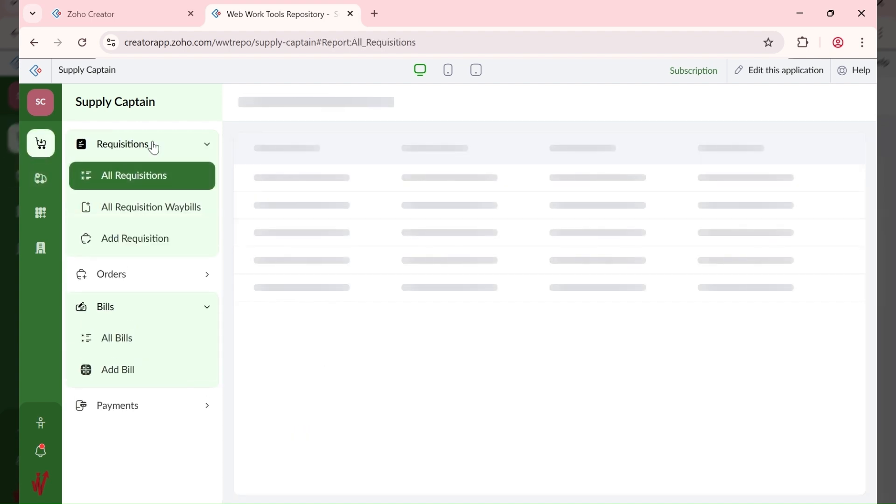
left_click(191, 217)
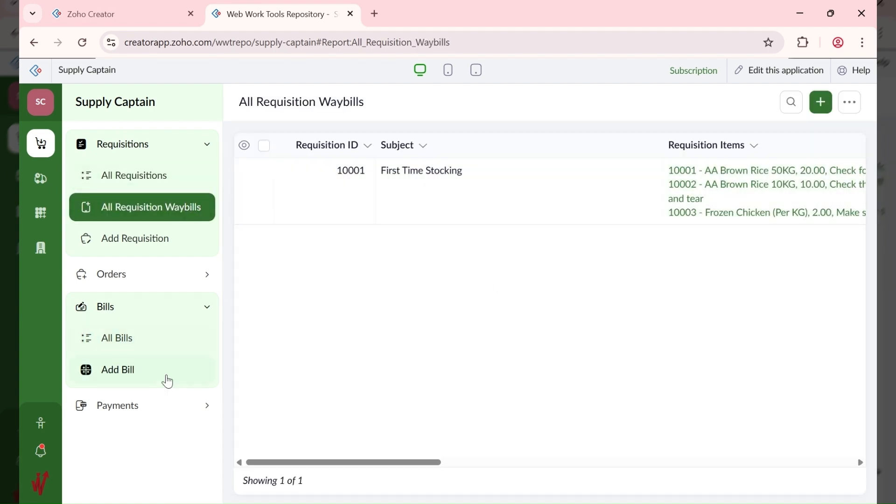
left_click(156, 345)
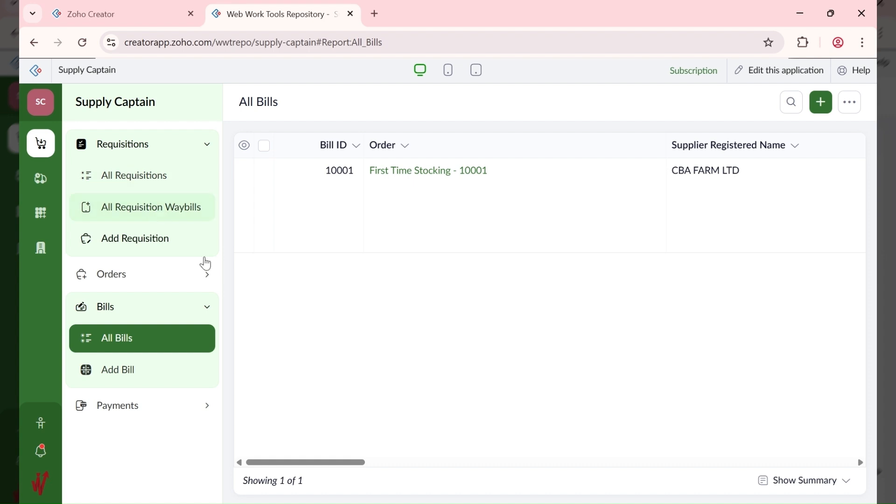
left_click(539, 196)
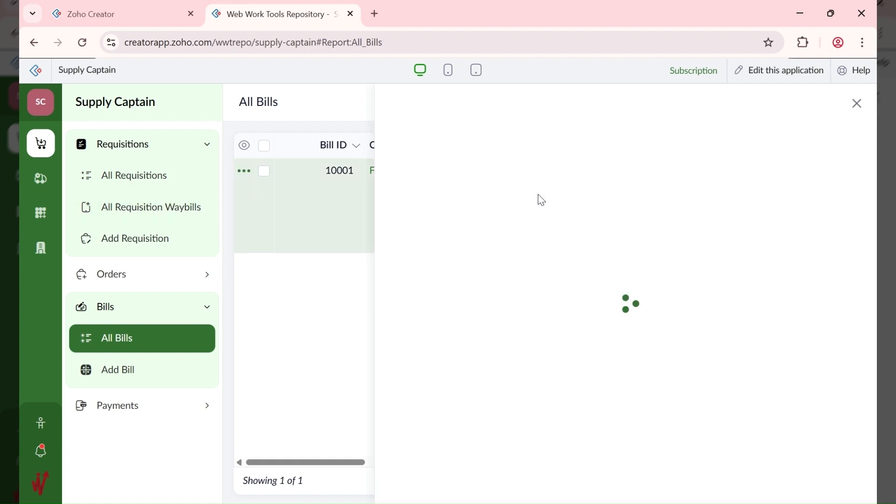
scroll(712, 322, "down", 7)
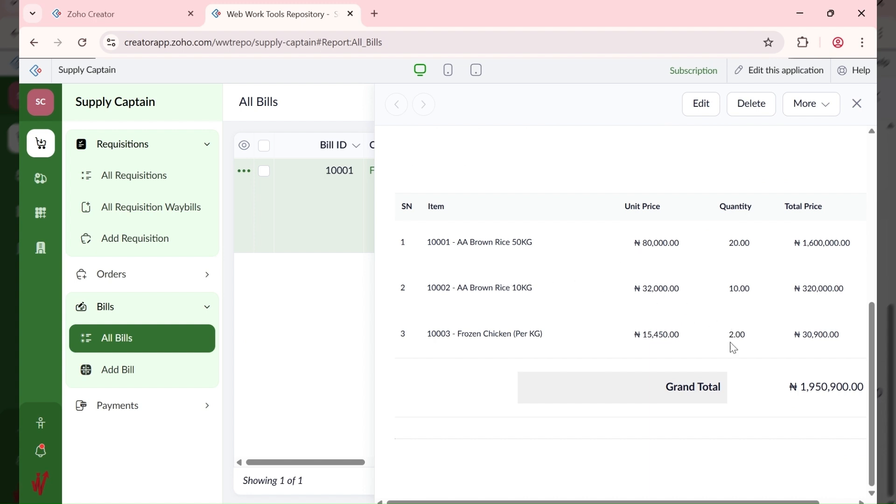
left_click(857, 103)
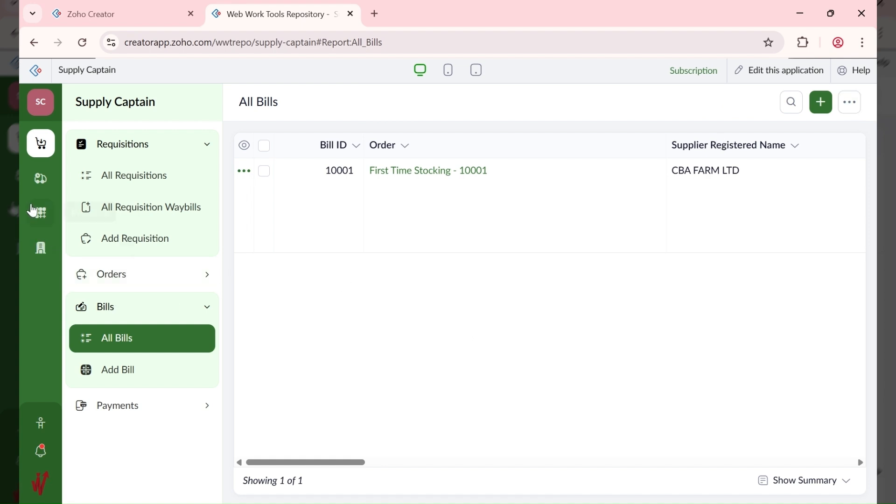
left_click(39, 180)
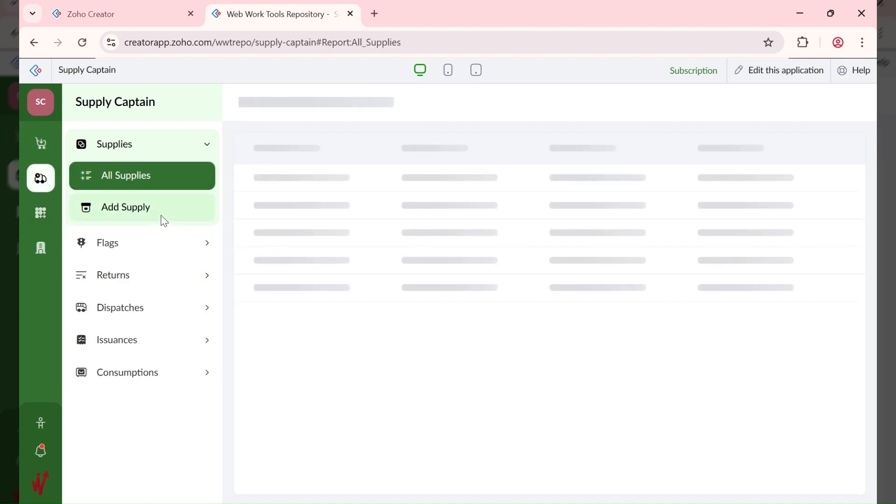
Step: Start a new supply for requisition First Time Stocking - 10001 and bill 10001 - CBA FARM LTD
left_click(161, 217)
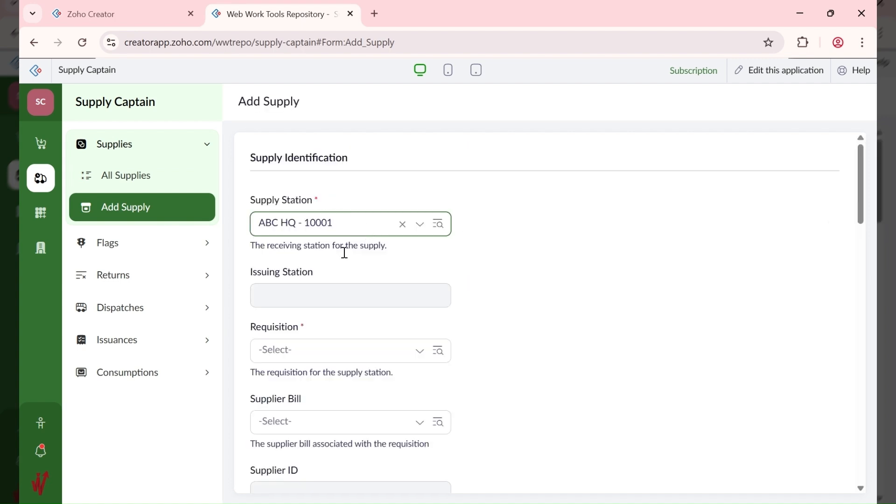
left_click(334, 356)
left_click(322, 384)
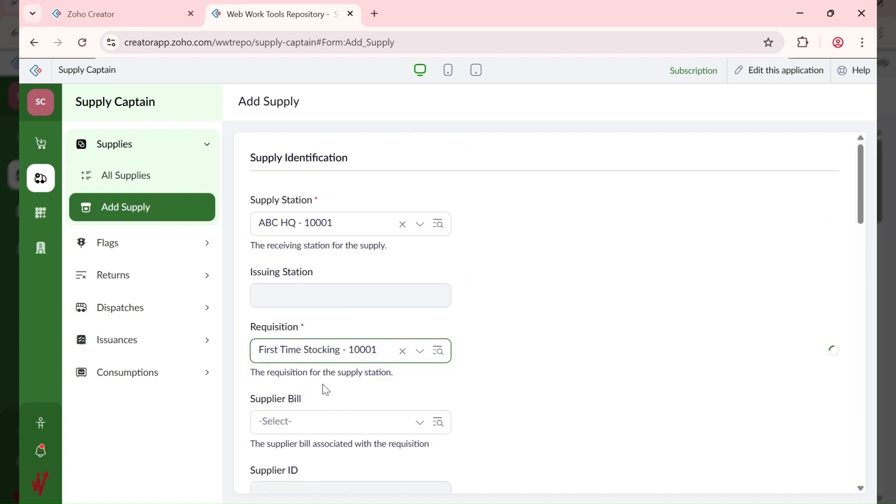
scroll(541, 315, "down", 3)
left_click(345, 292)
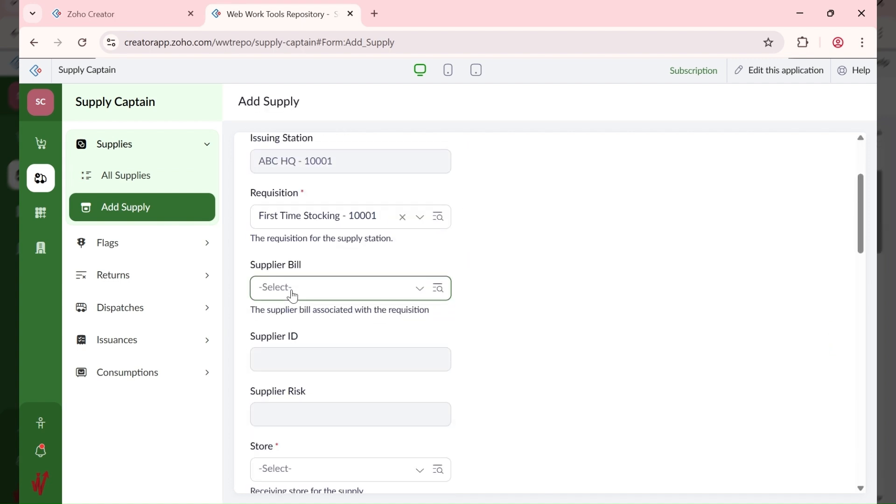
left_click(310, 327)
scroll(493, 301, "down", 6)
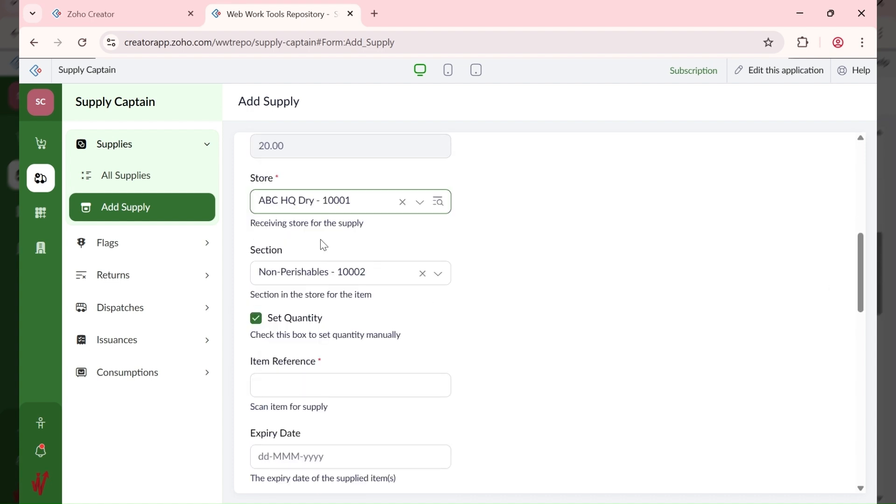
Step: Set the supply's expiry date to 31-Aug-2026
scroll(325, 356, "down", 1)
scroll(328, 362, "down", 2)
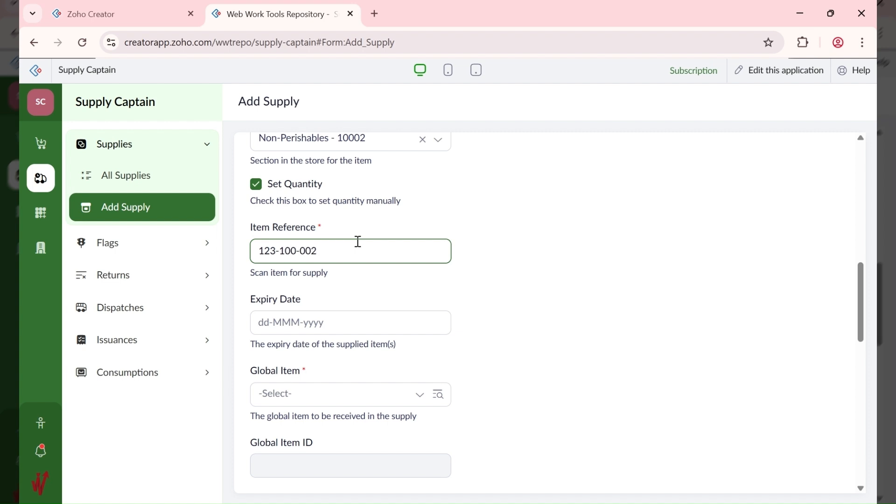
left_click(339, 321)
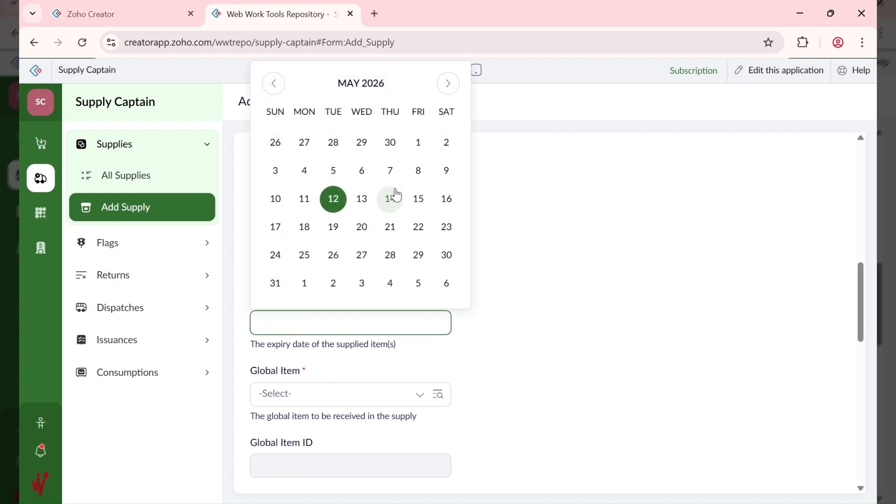
left_click(450, 88)
left_click(451, 89)
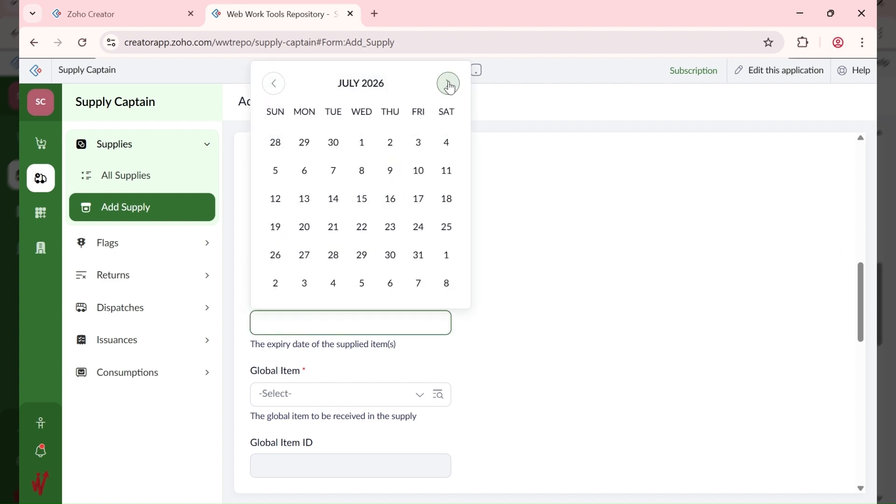
left_click(450, 88)
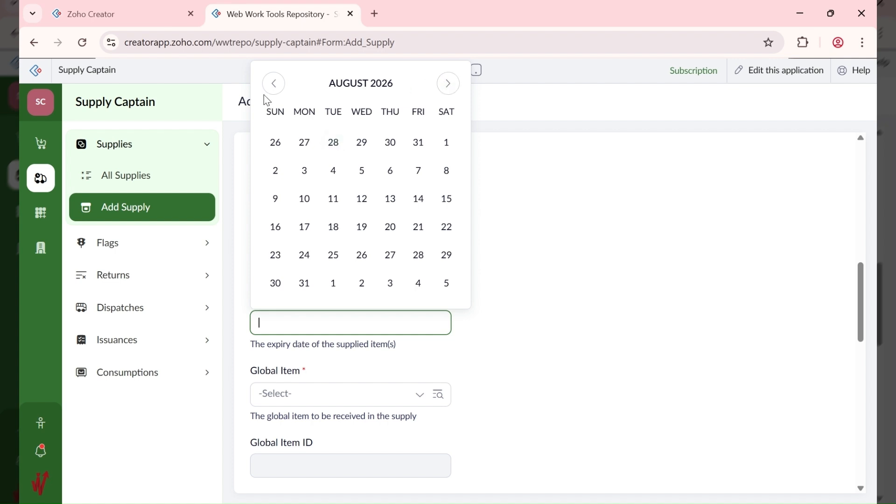
left_click(306, 284)
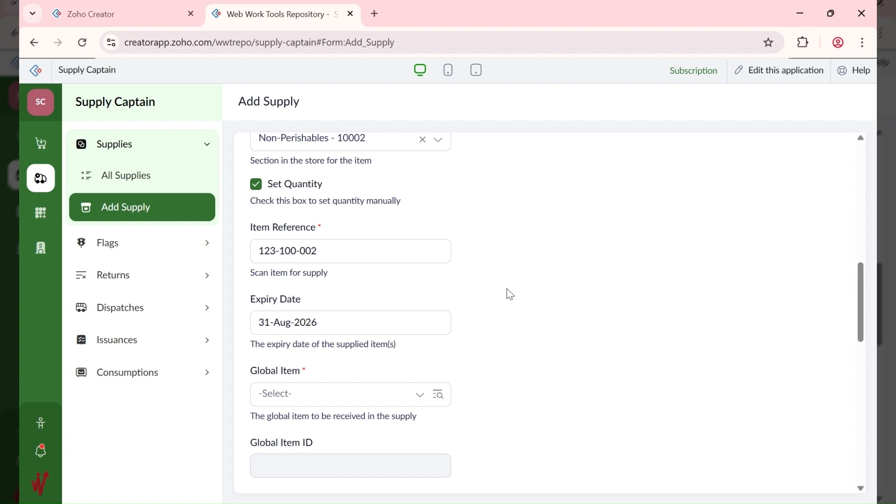
scroll(504, 294, "down", 2)
Step: Choose global item 10002 - AA Brown Rice 10KG with quantity 8
left_click(308, 326)
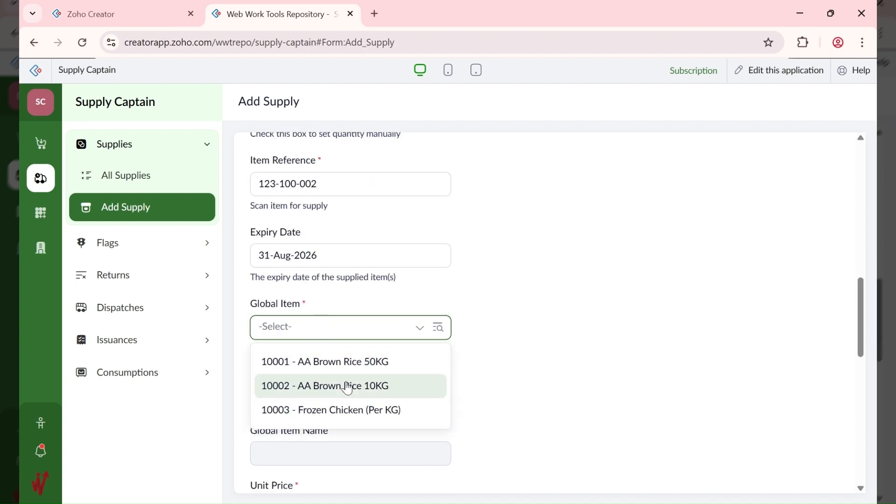
left_click(345, 386)
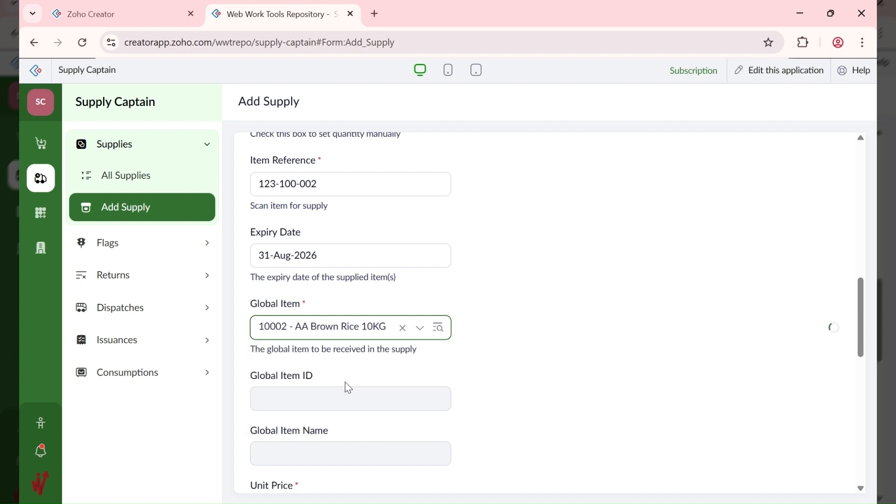
scroll(512, 327, "down", 5)
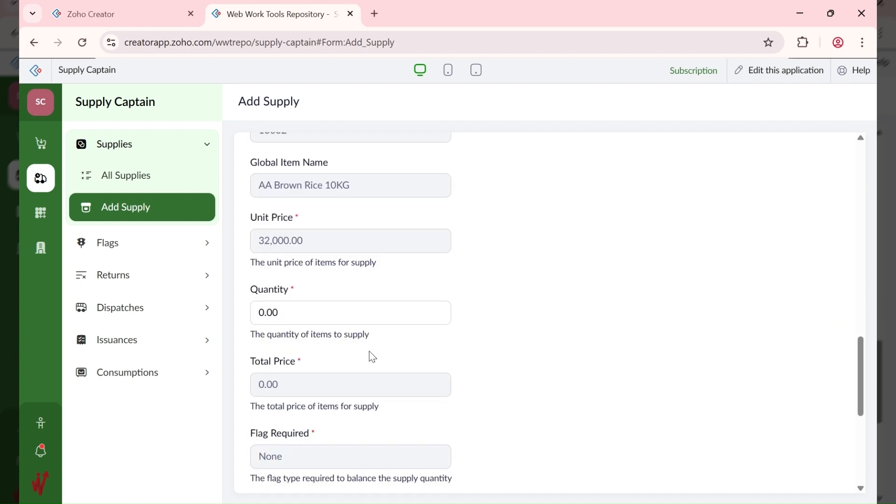
left_click(279, 313)
double_click(269, 316)
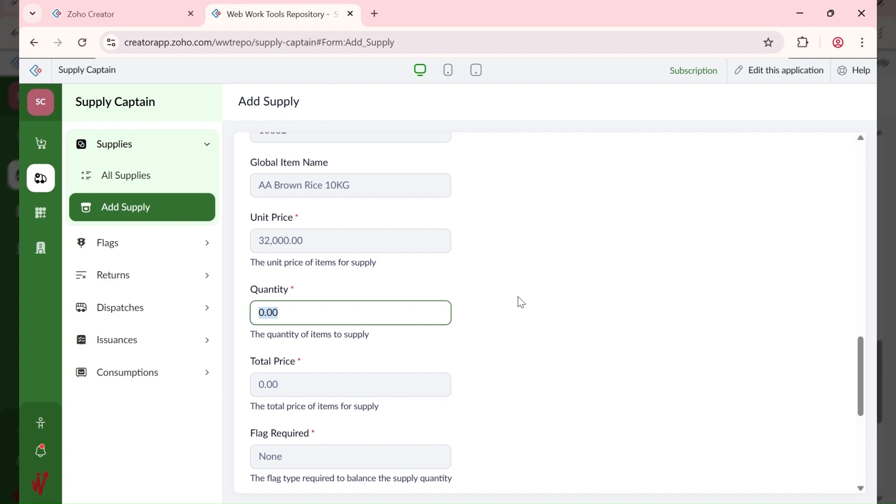
type("1")
key("BackSpace")
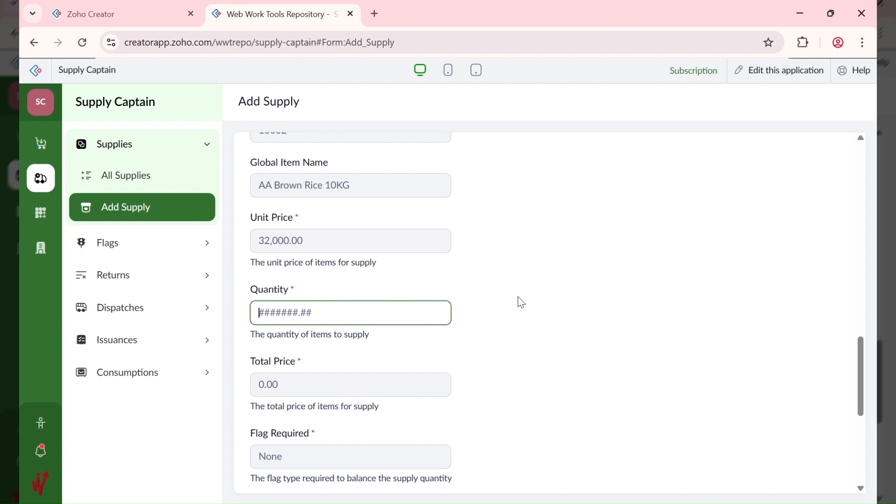
type("8")
left_click(519, 303)
Step: Submit the rice supply totalling 256,000.00
scroll(497, 310, "down", 2)
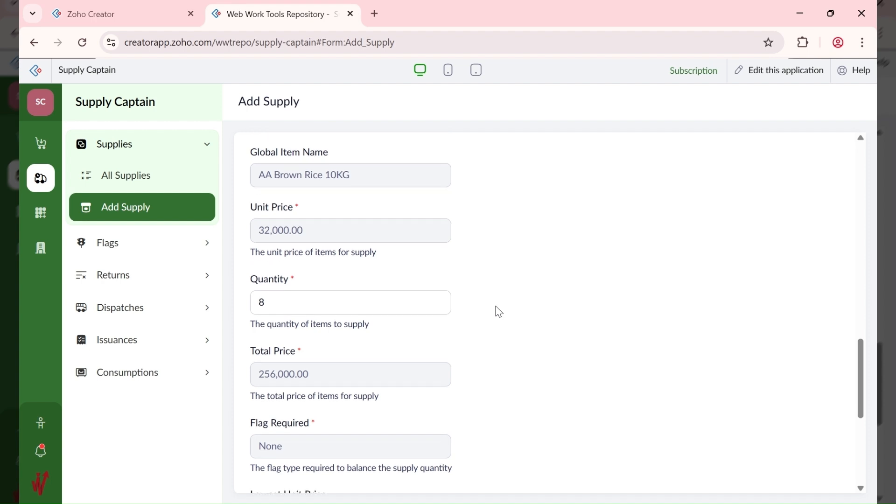
scroll(498, 312, "down", 2)
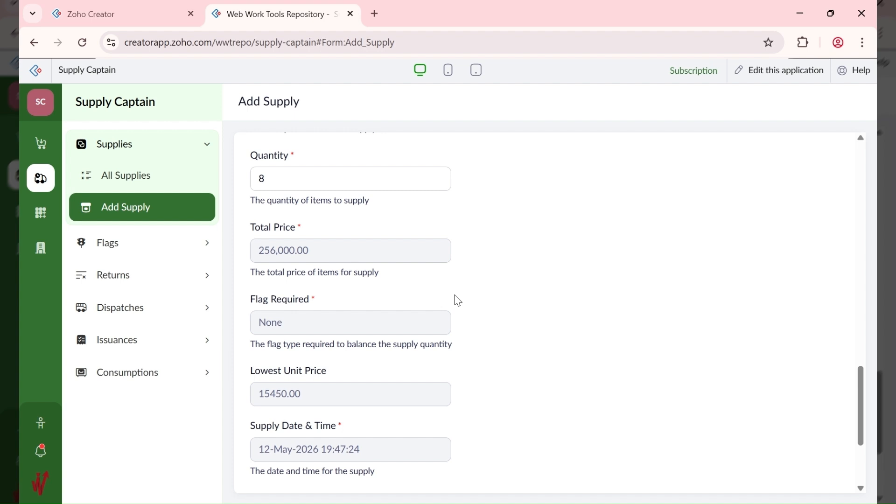
scroll(457, 301, "down", 3)
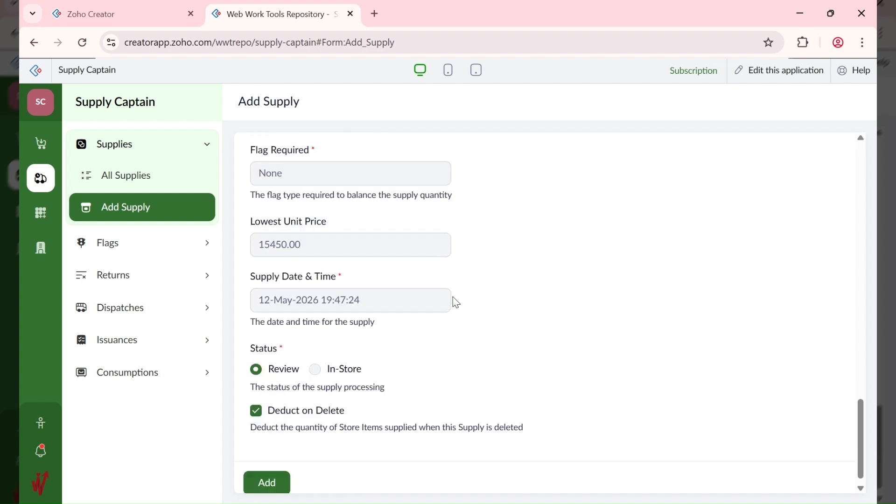
left_click(269, 473)
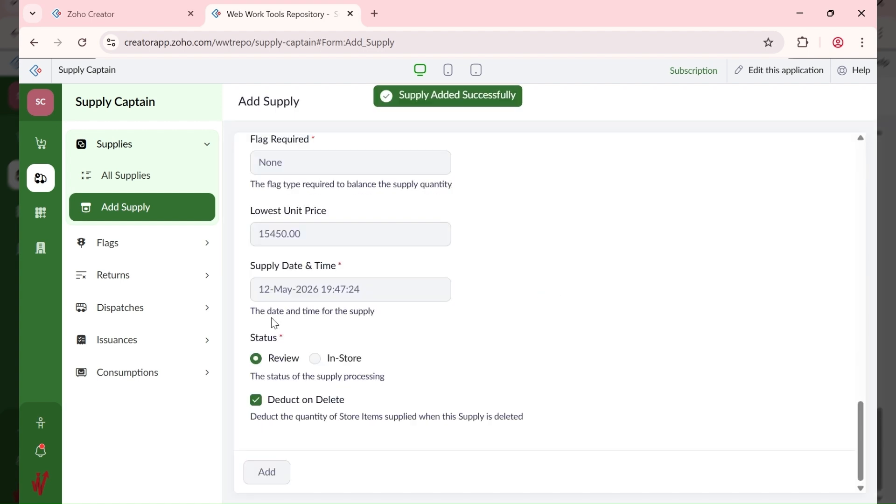
Step: Review supply 10002's details in All Supplies, then bring up a blank Add Flag form
left_click(134, 185)
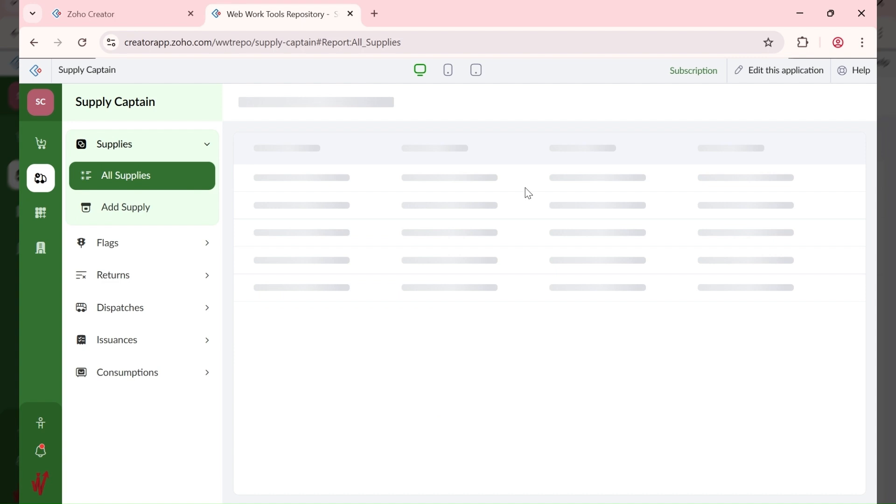
left_click(680, 198)
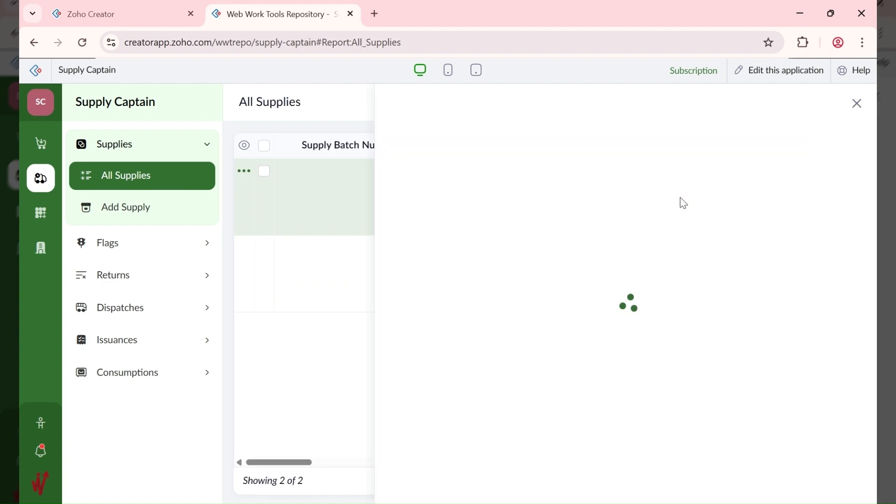
scroll(616, 308, "down", 5)
scroll(619, 316, "down", 2)
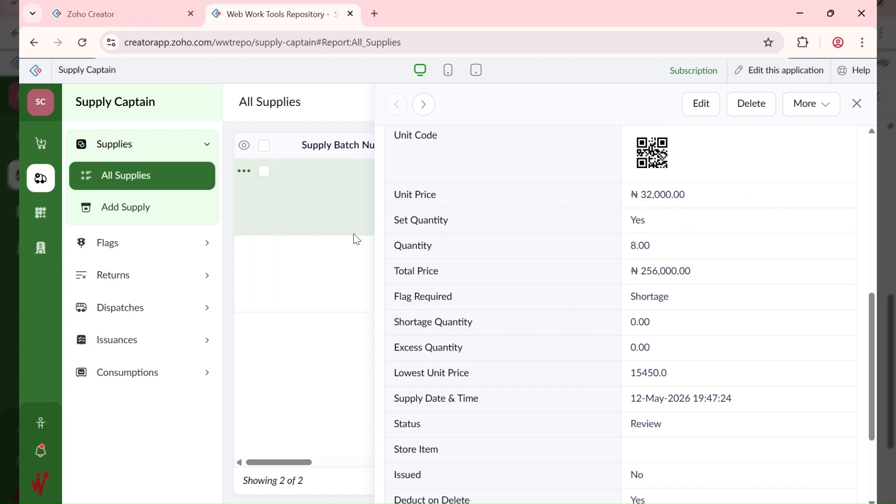
left_click(137, 245)
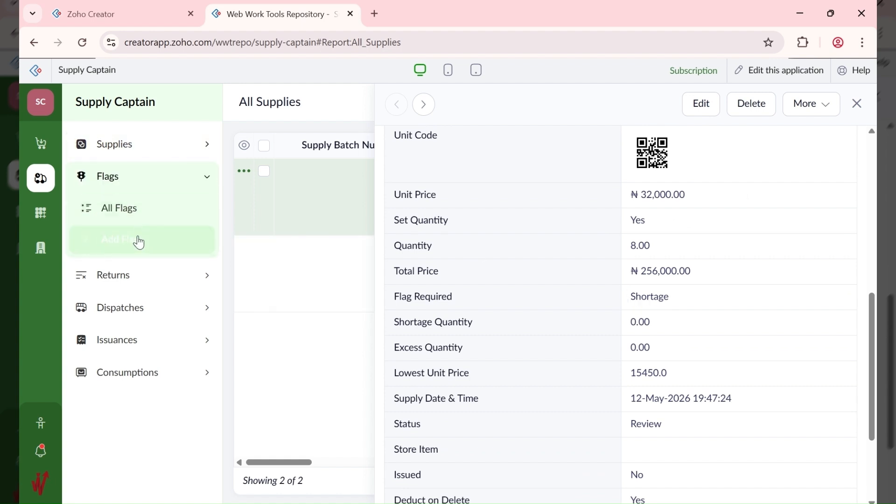
left_click(137, 236)
Step: Flag a Shortage of 2 on supply 10002 - AA Brown Rice 10KG, remarked 'Bags were opened'
left_click(355, 224)
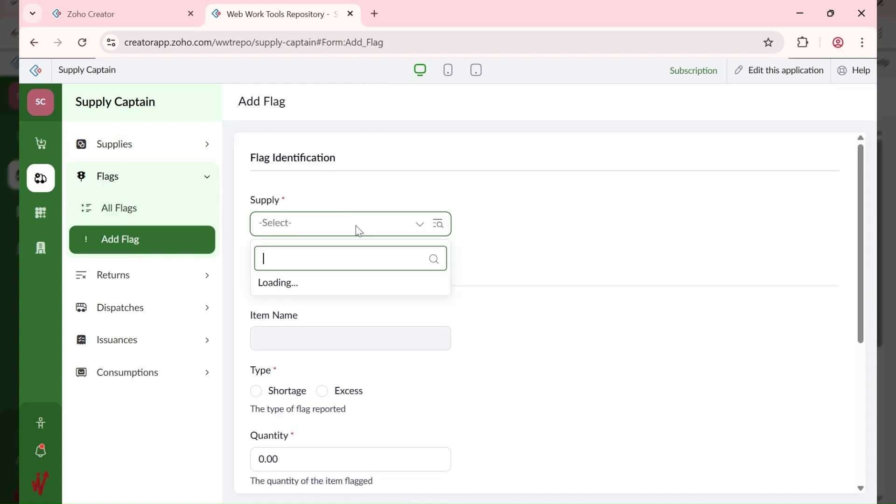
left_click(359, 293)
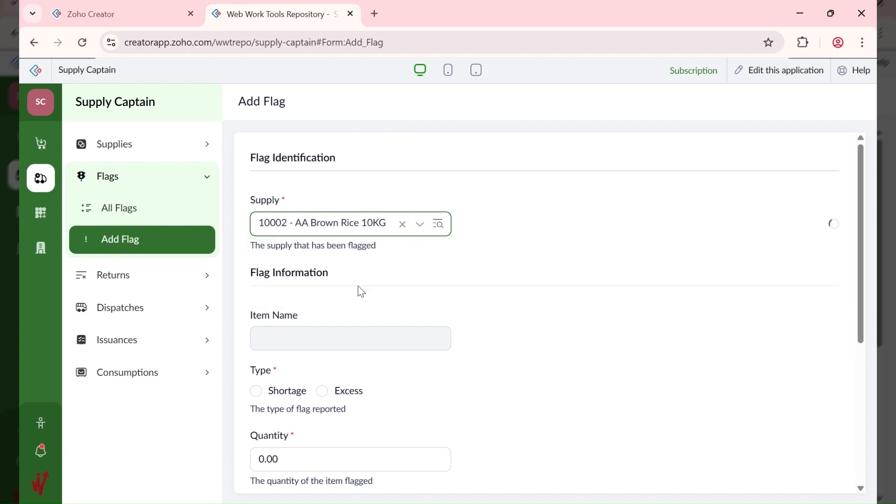
scroll(298, 349, "down", 3)
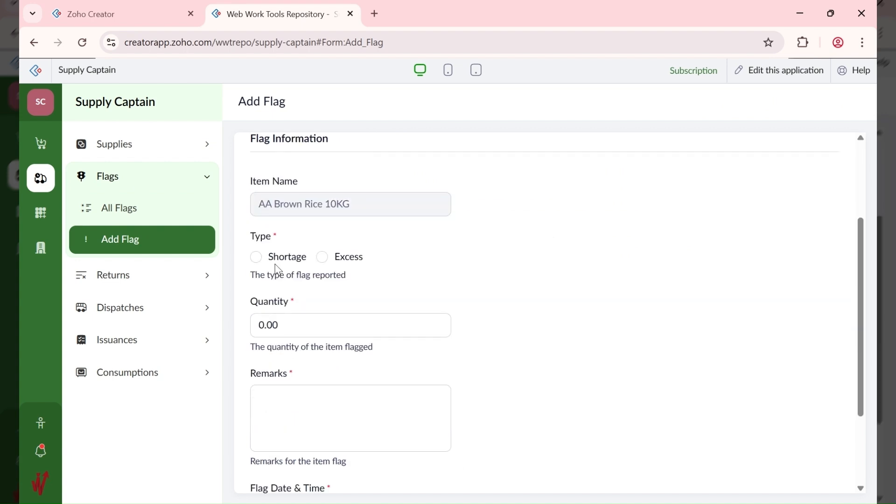
left_click(256, 256)
left_click_drag(302, 323, 248, 341)
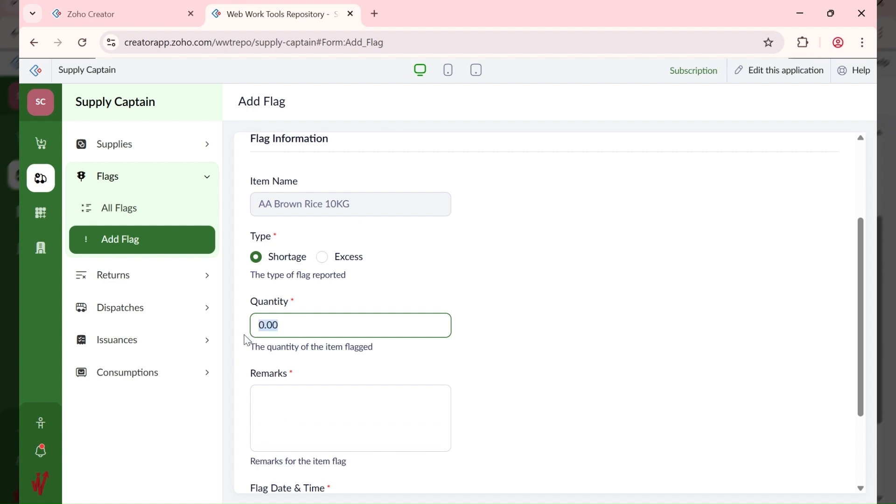
type("2")
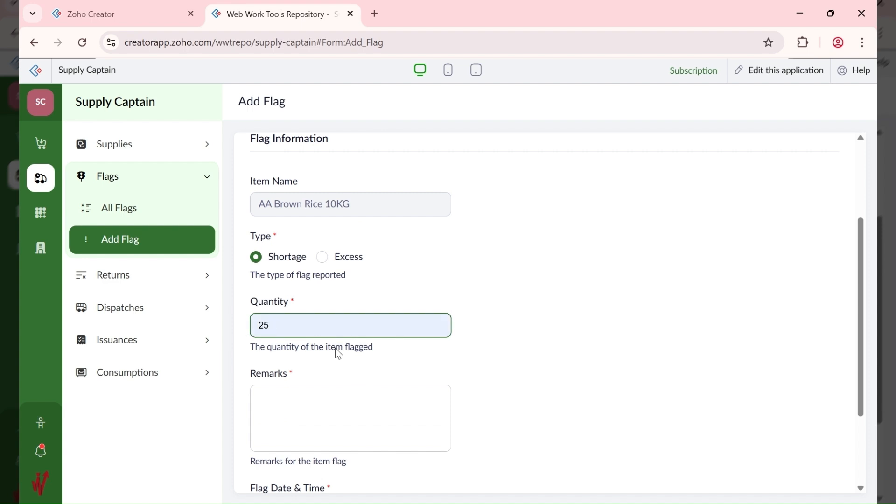
left_click(572, 335)
left_click(373, 407)
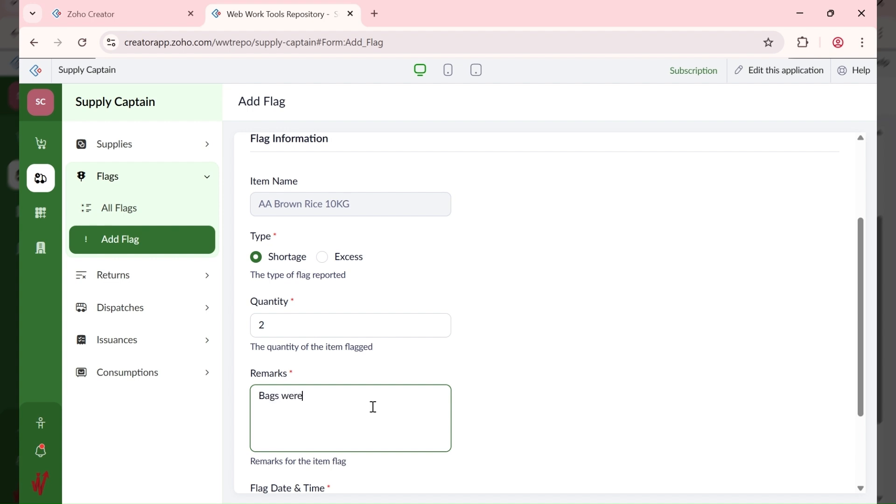
scroll(462, 379, "down", 3)
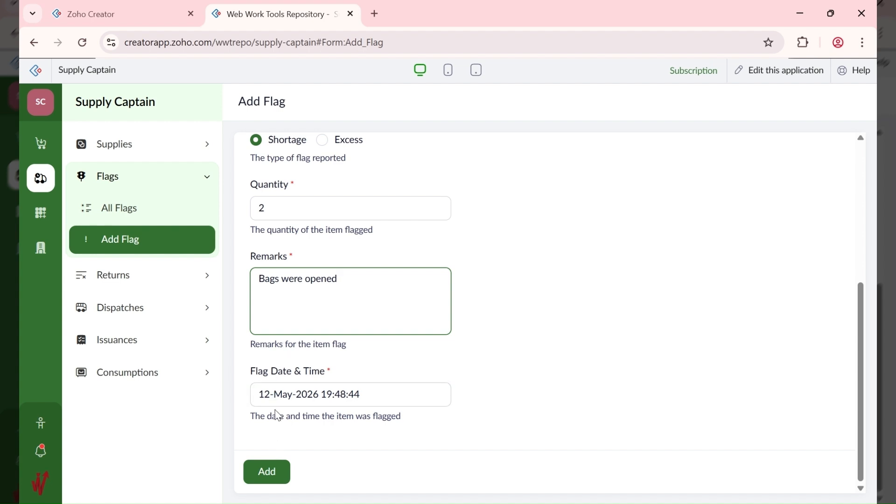
left_click(267, 472)
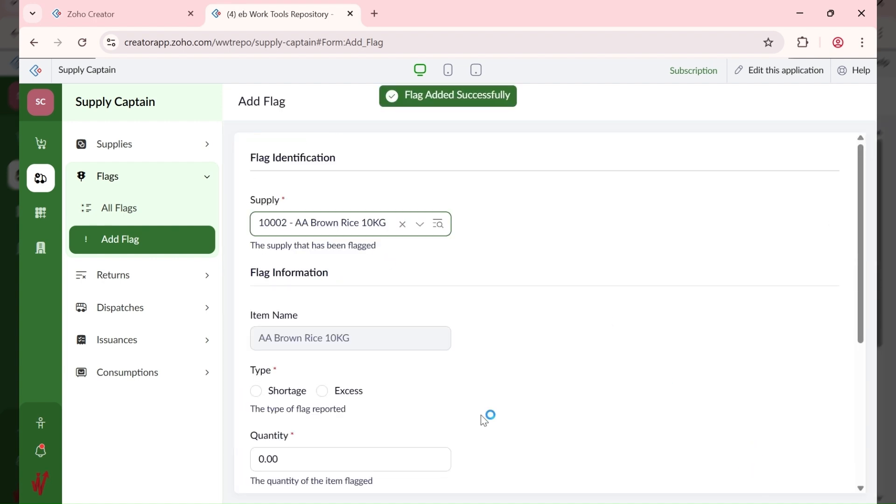
left_click(42, 261)
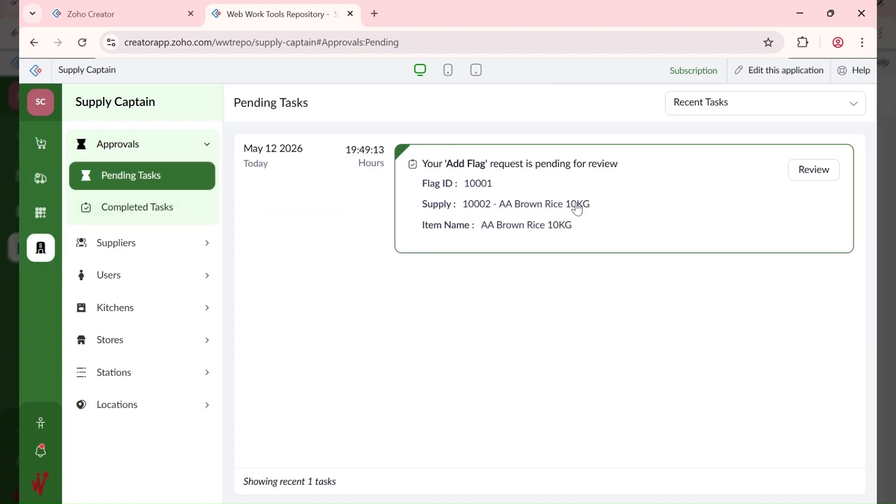
Step: Approve flag 10001 with the comment 'Give them back to the supplier' and view Completed Tasks
left_click(577, 209)
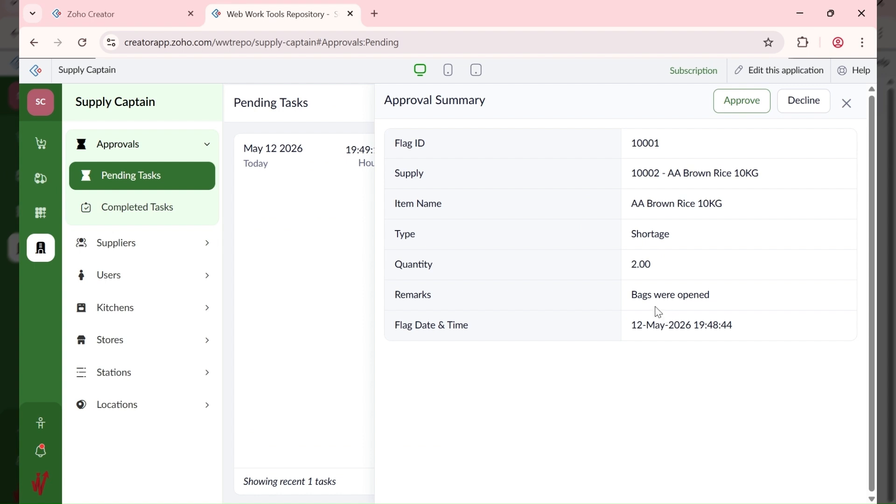
left_click(742, 107)
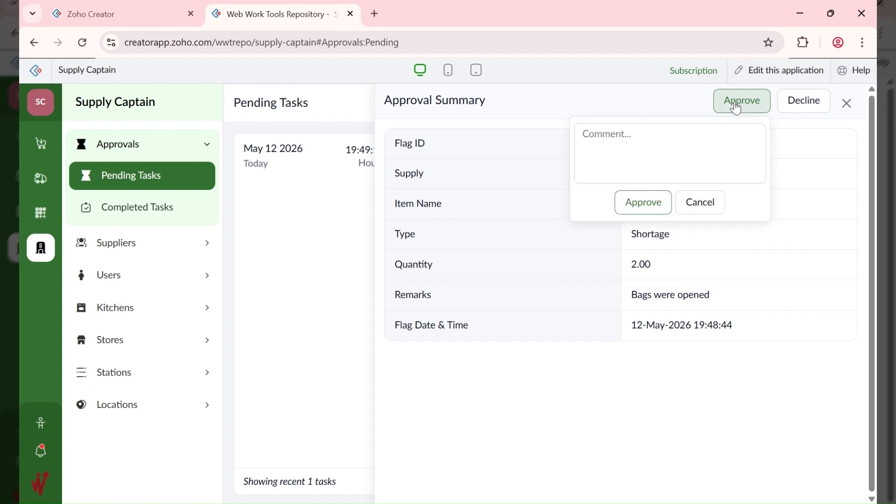
left_click(635, 171)
type("Dis")
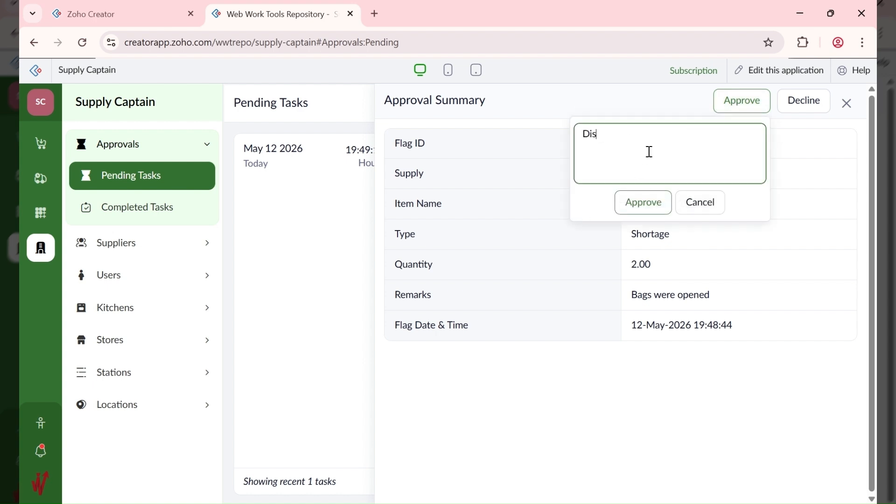
key("BackSpace")
key("BackSpace")
type("Give them back to the")
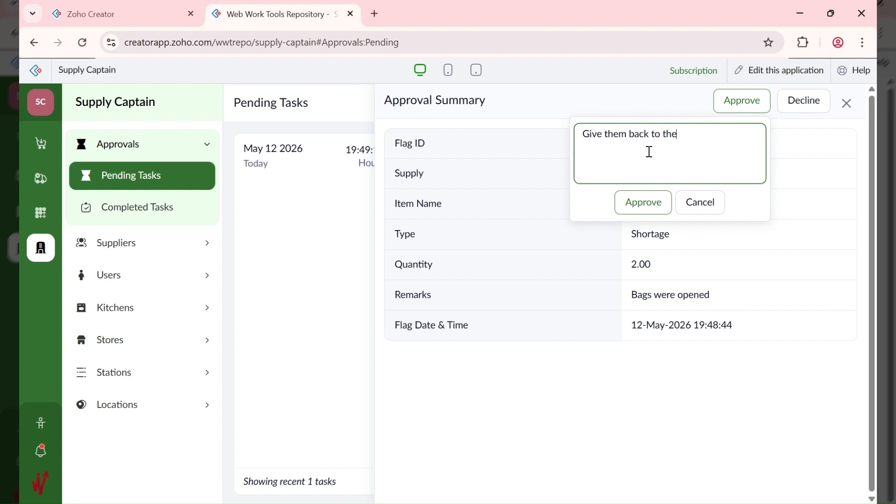
type(" supplier")
left_click(629, 205)
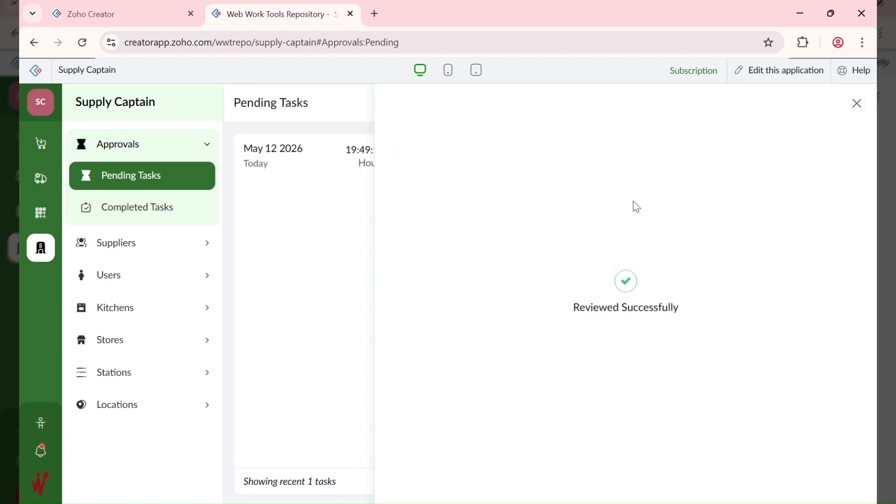
left_click(120, 205)
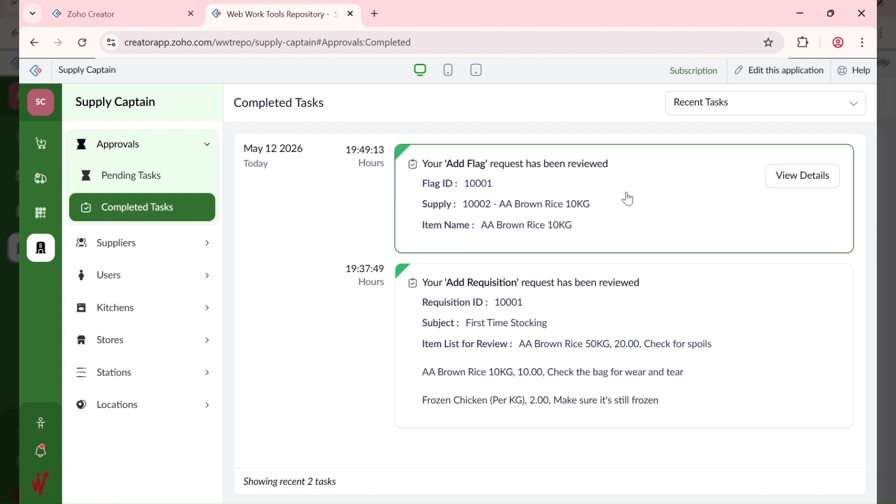
Step: Check the Add Flag request's approval summary, then return to the All Supplies report
left_click(628, 199)
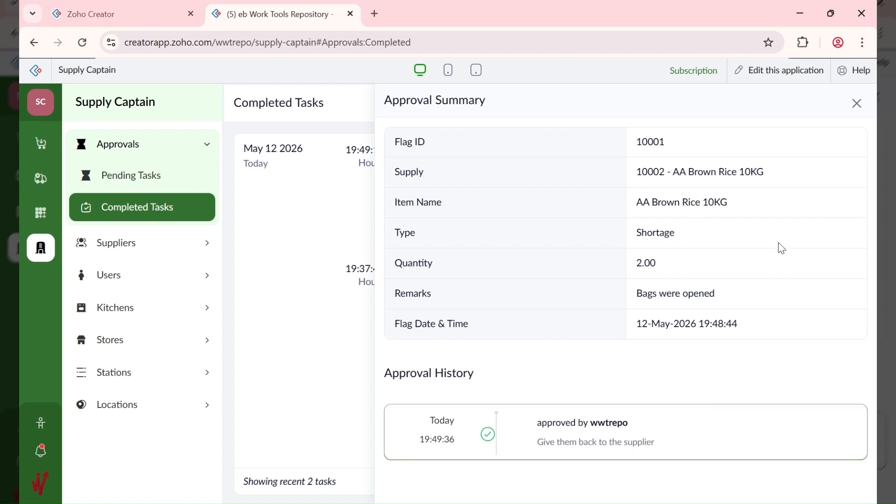
left_click(856, 102)
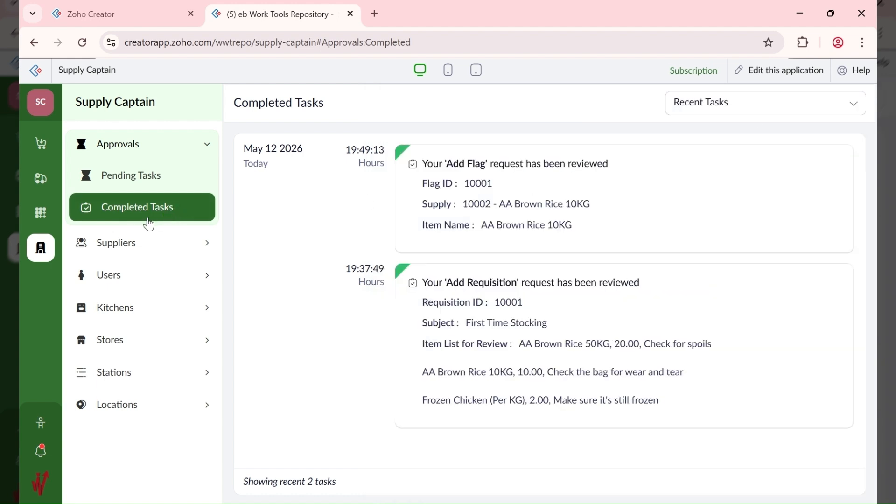
left_click(40, 179)
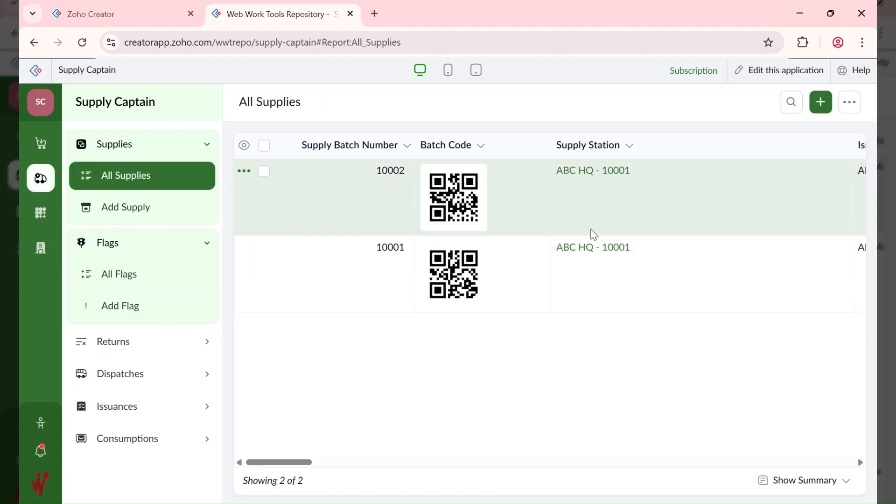
Step: Check the notifications, then re-save supply batch 10002 unchanged through its Update Supply form
left_click(40, 453)
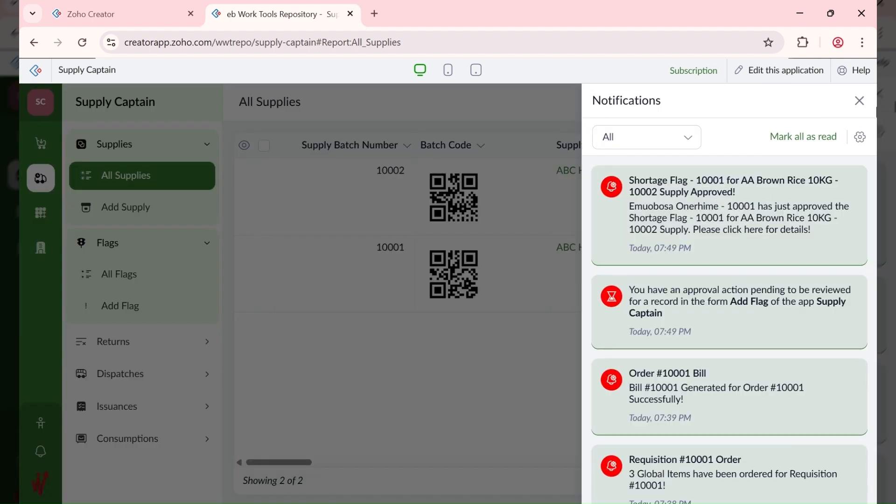
left_click(859, 100)
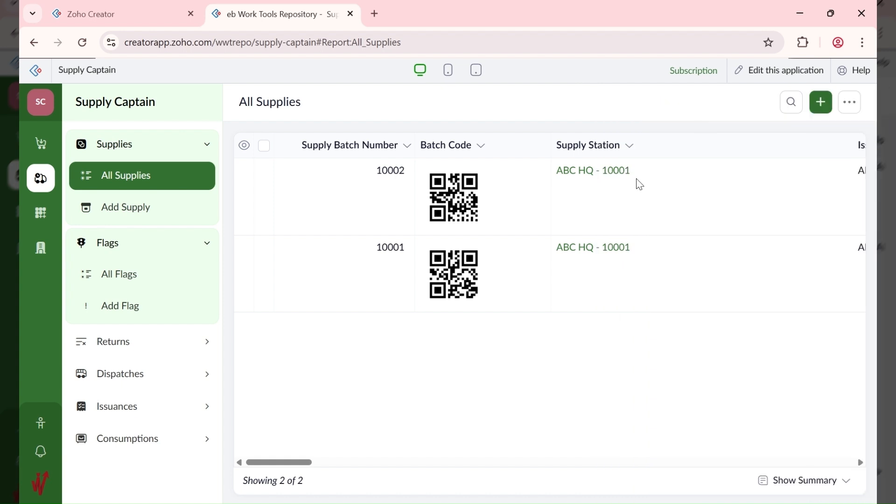
left_click(705, 202)
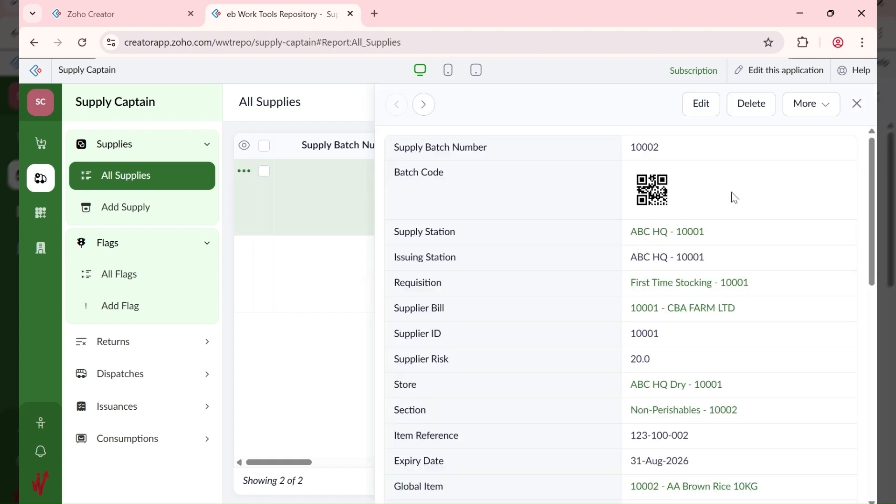
left_click(703, 108)
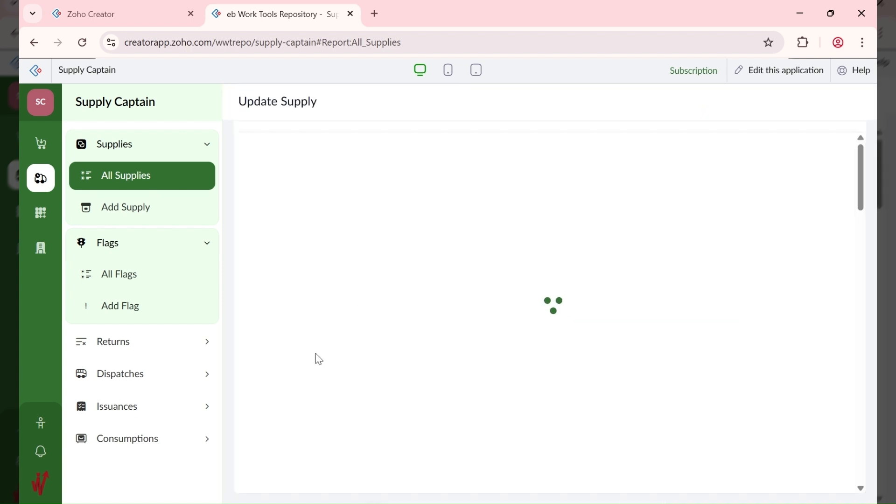
scroll(306, 371, "down", 10)
scroll(306, 377, "down", 15)
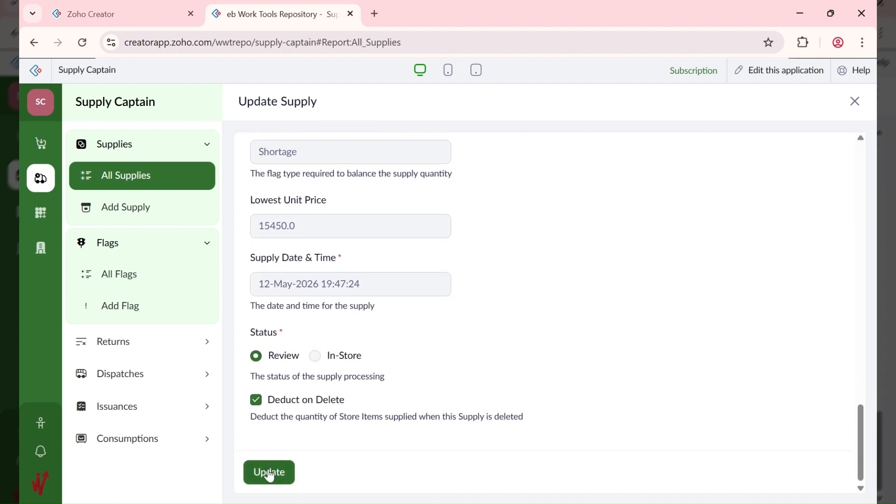
left_click(269, 470)
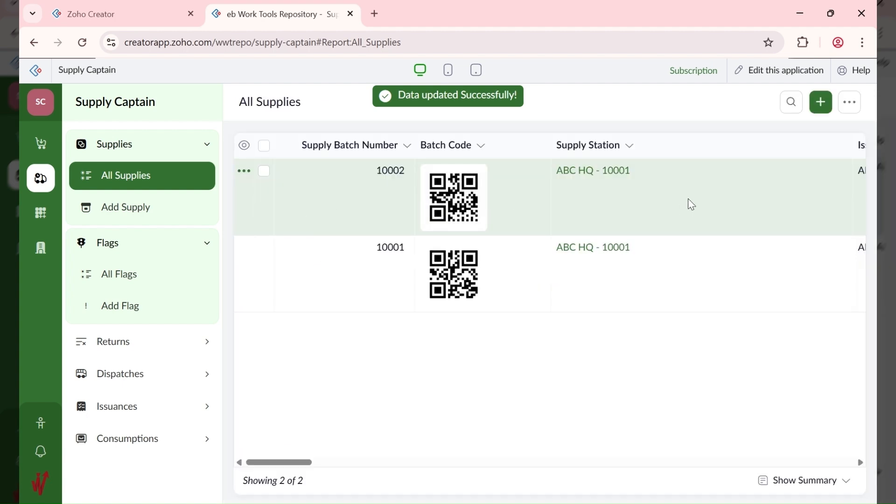
Step: Reopen supply batch 10002's details to review the saved AA Brown Rice 10KG record
left_click(687, 199)
scroll(691, 201, "down", 3)
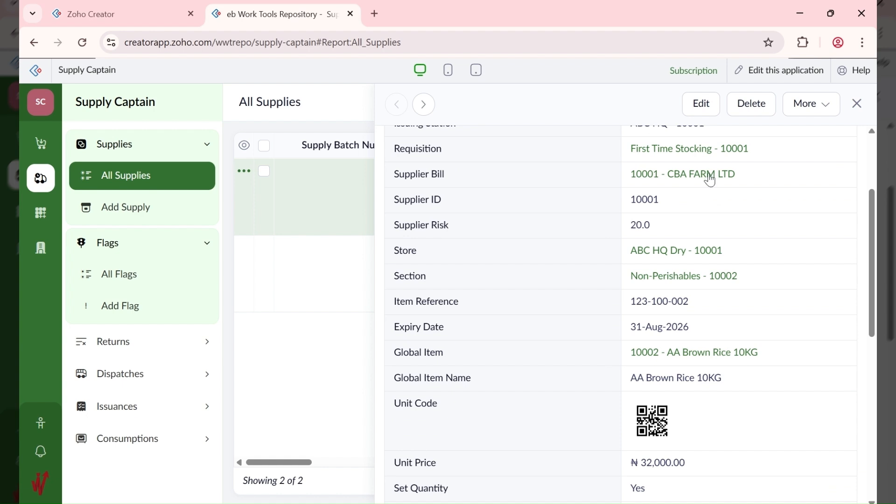
scroll(714, 222, "up", 3)
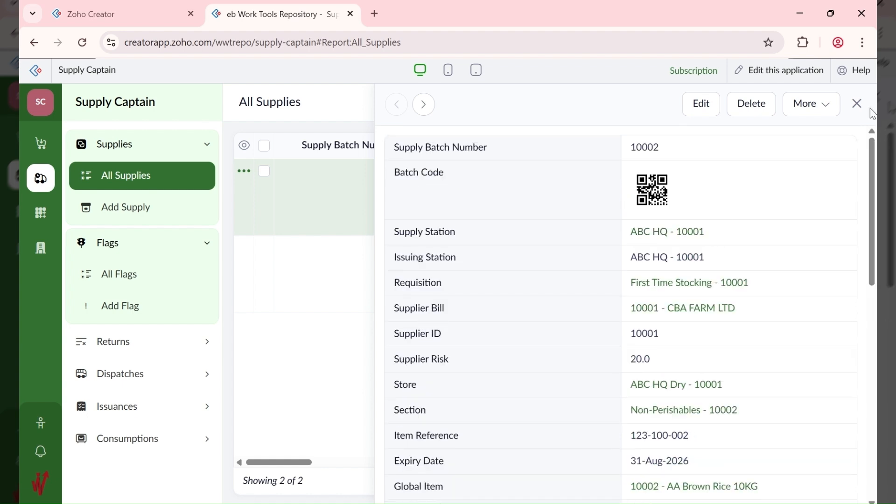
Step: Close batch 10002, view batch 10001, then check Administration Pending Tasks for remaining approvals
left_click(856, 104)
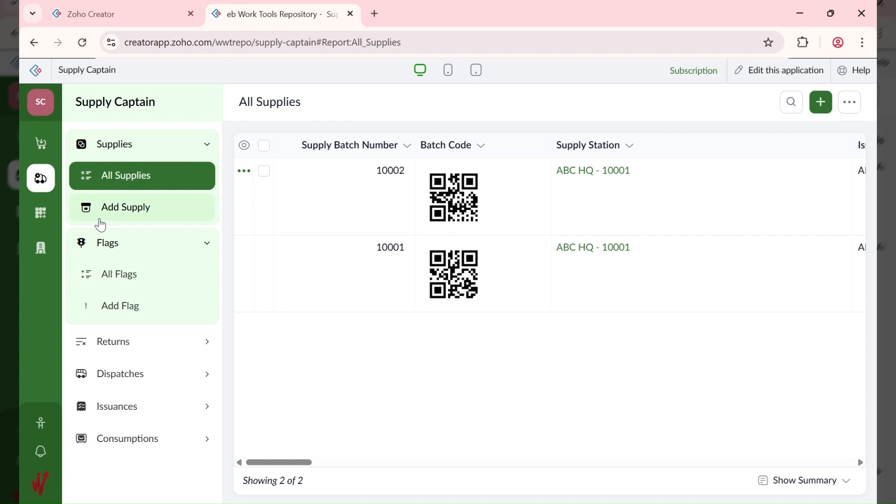
left_click(607, 293)
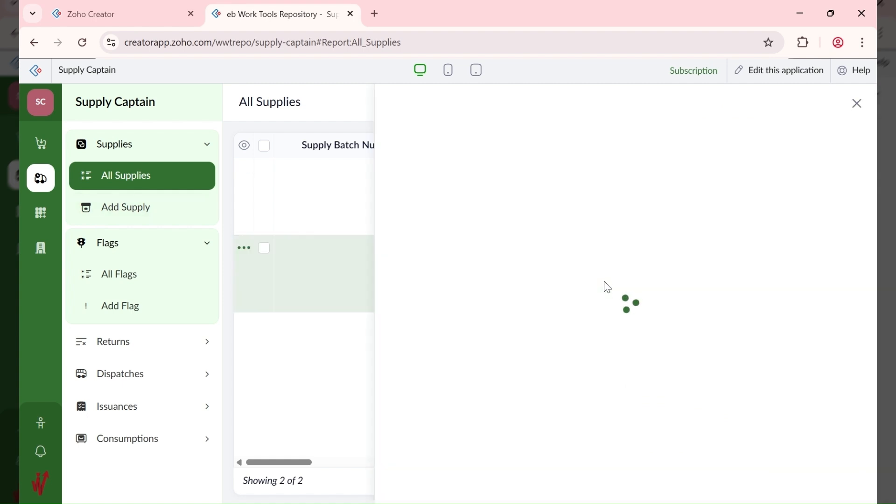
scroll(723, 242, "down", 5)
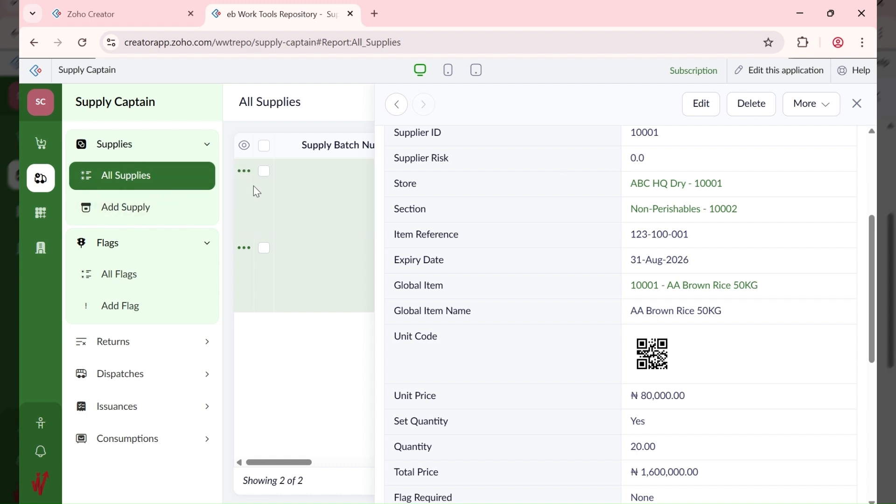
left_click(40, 237)
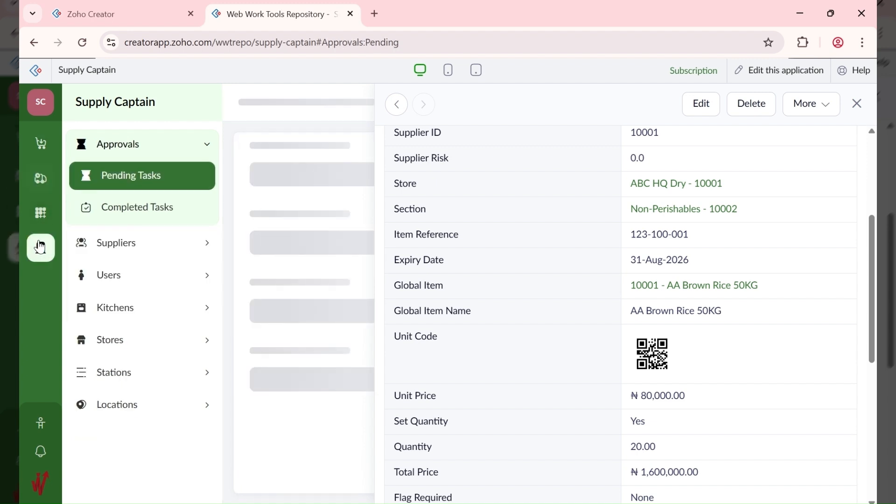
left_click(131, 255)
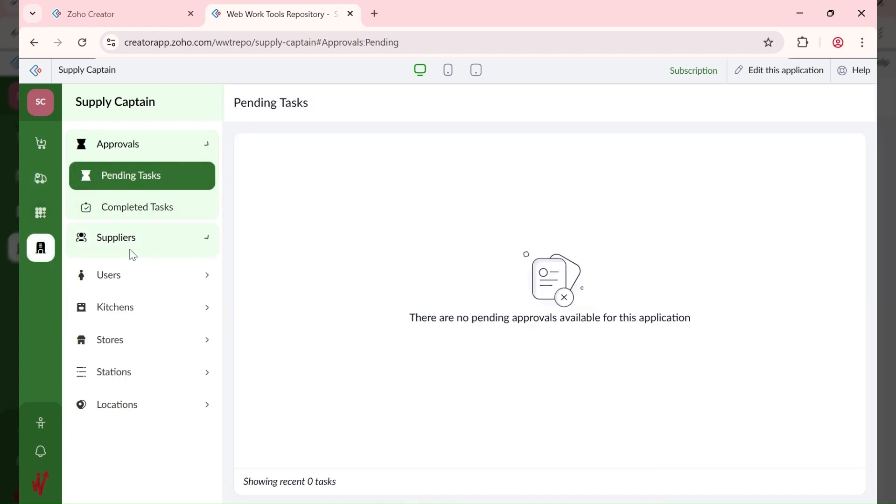
Step: Review the CBA FARM LTD record in All Suppliers, then return to the All Supplies report
left_click(154, 216)
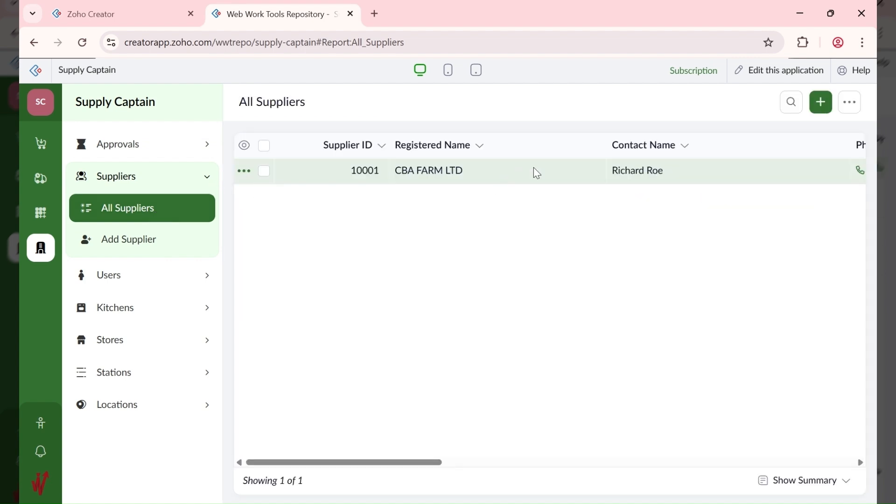
left_click(536, 172)
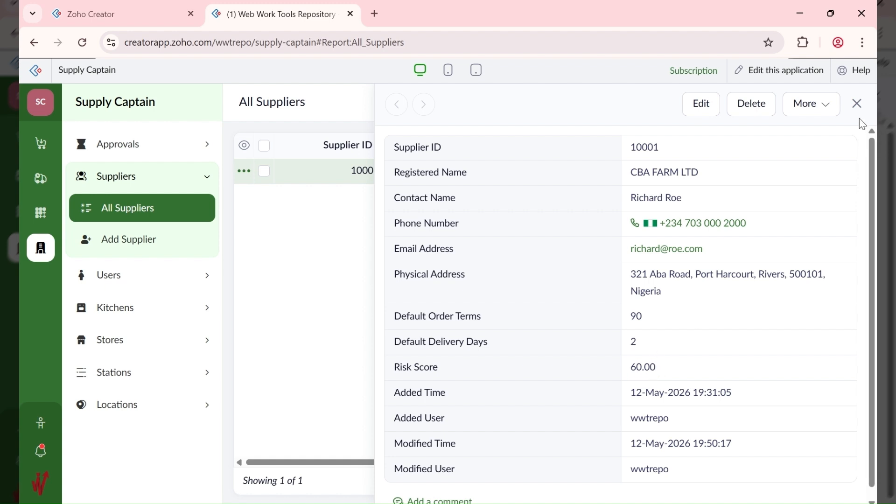
left_click(859, 104)
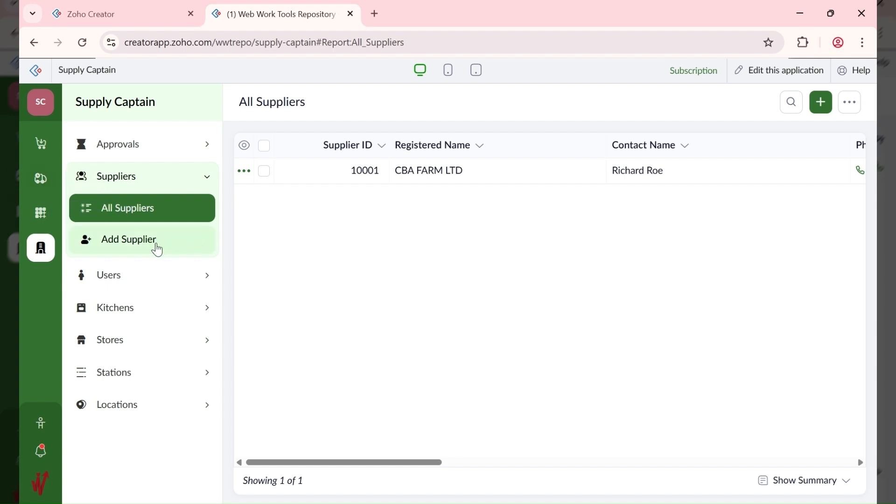
left_click(41, 182)
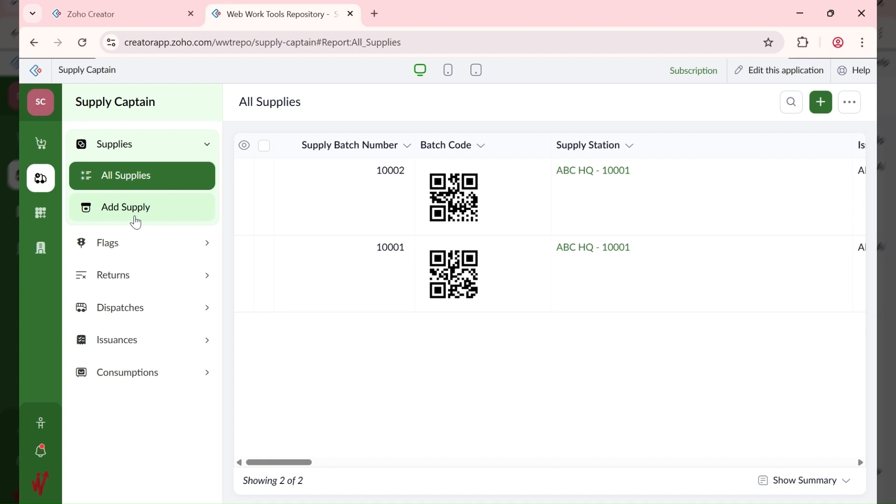
Step: Start a new supply with requisition First Time Stocking - 10001 and supplier bill 10001 - CBA FARM LTD
left_click(135, 221)
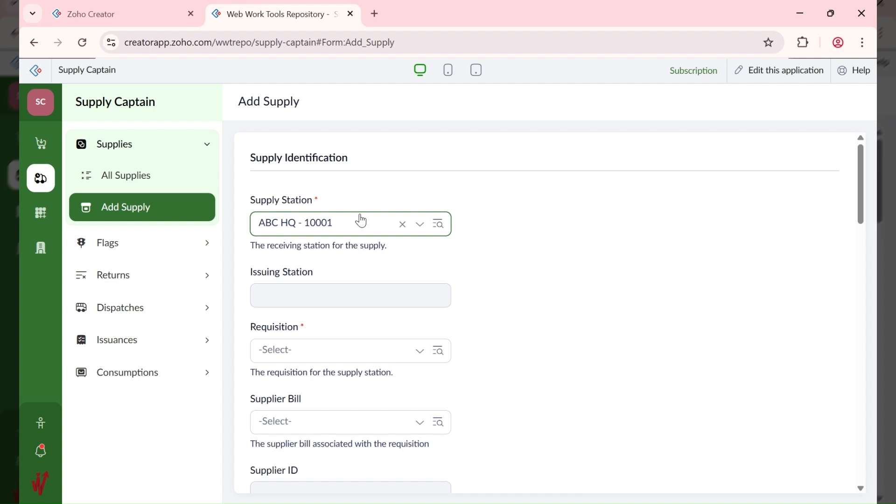
scroll(389, 226, "down", 3)
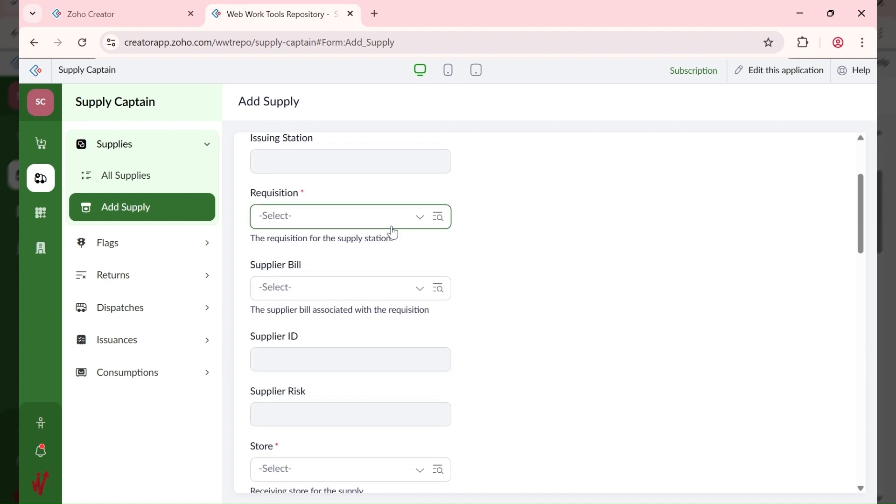
scroll(393, 232, "up", 3)
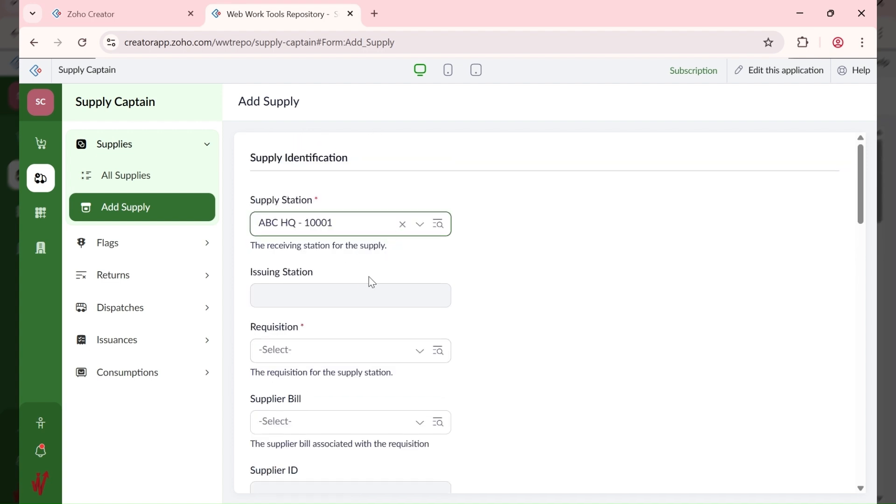
scroll(359, 290, "down", 3)
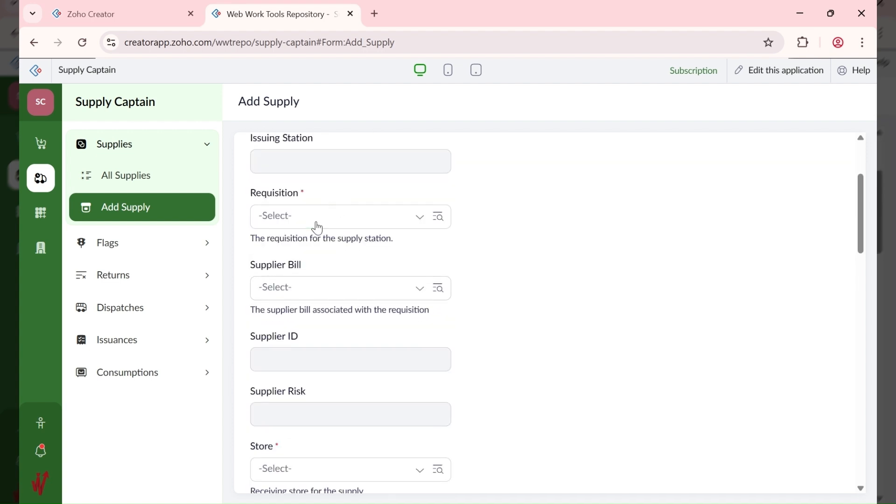
left_click(320, 218)
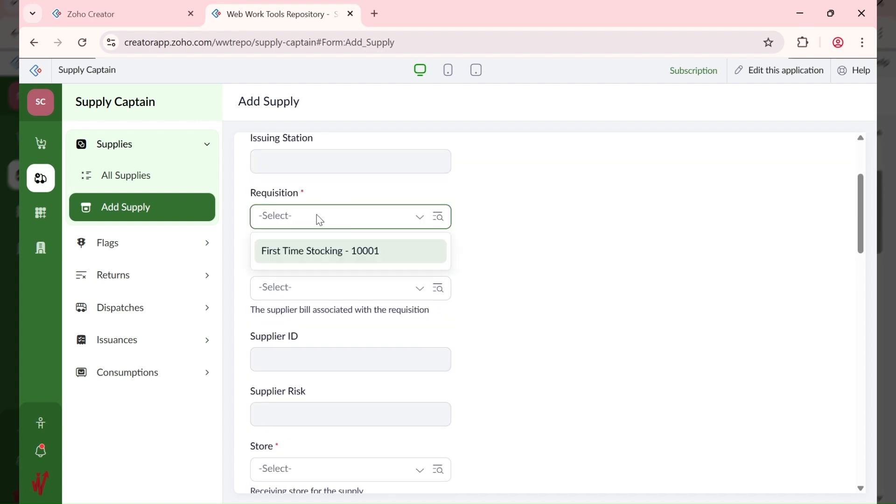
left_click(334, 252)
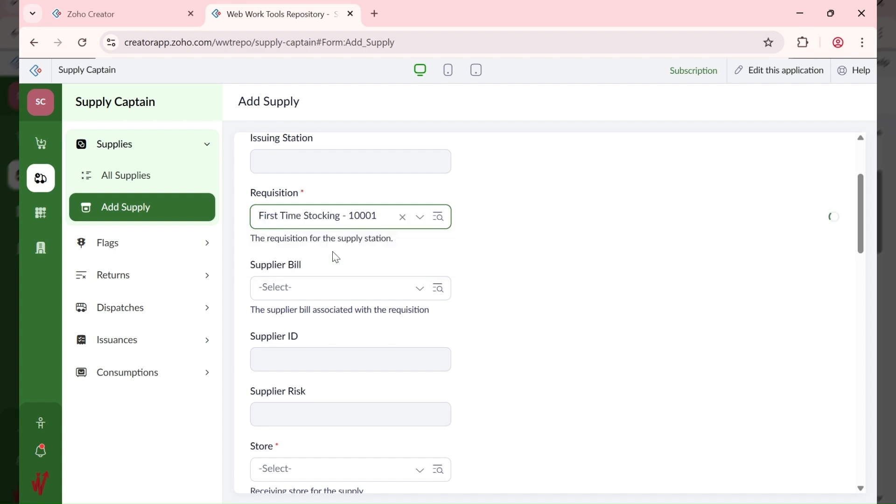
left_click(305, 297)
left_click(314, 325)
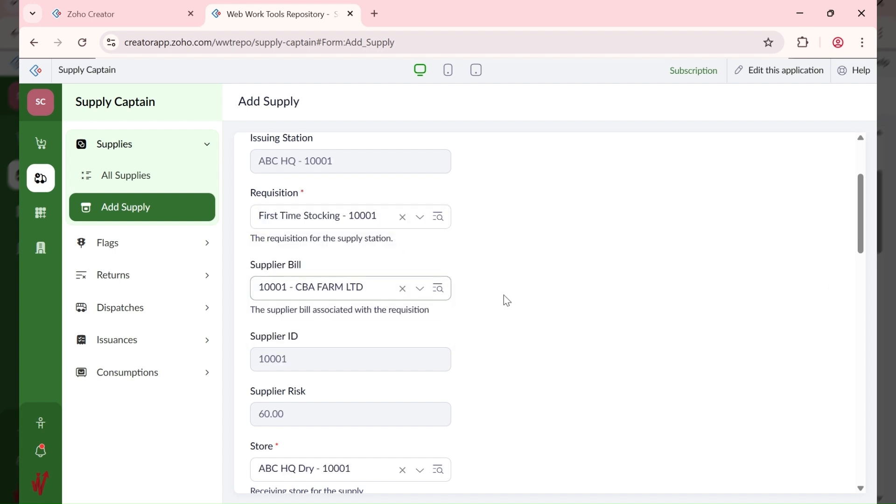
scroll(504, 295, "down", 5)
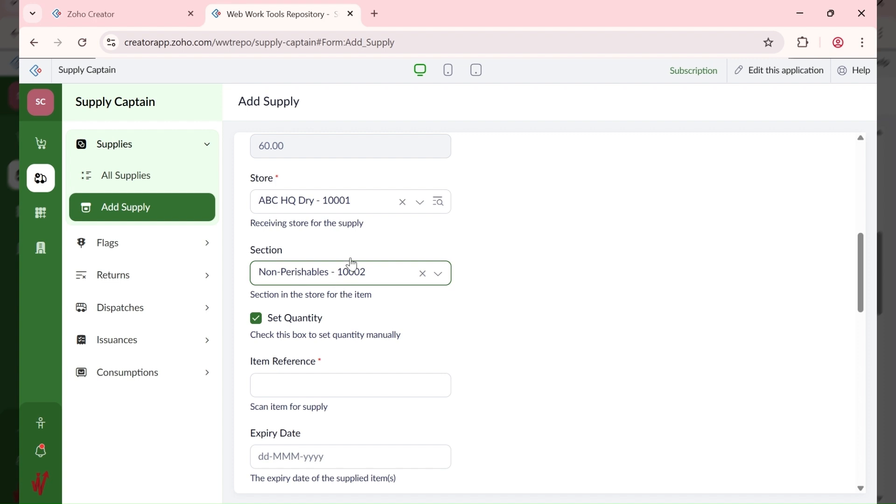
Step: Set store ABC HQ Frozen - 10002, section Perishables - 10001, item reference 123-100-003, leaving expiry empty
left_click(345, 208)
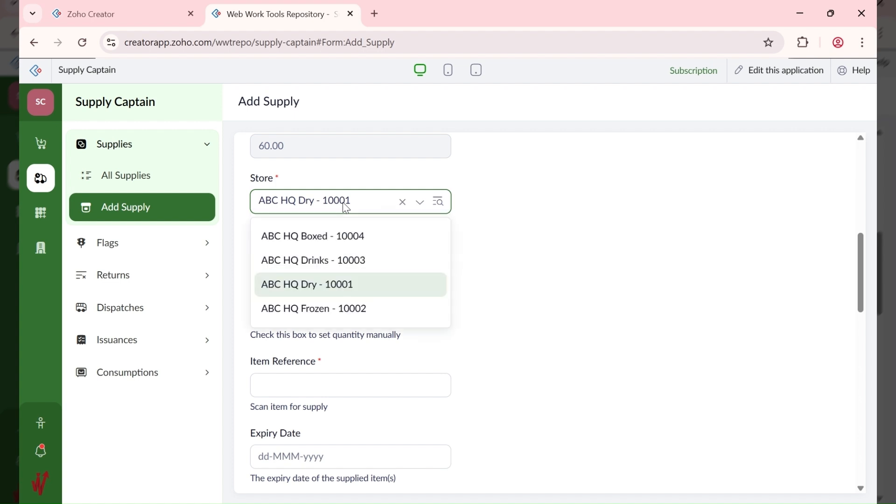
left_click(357, 313)
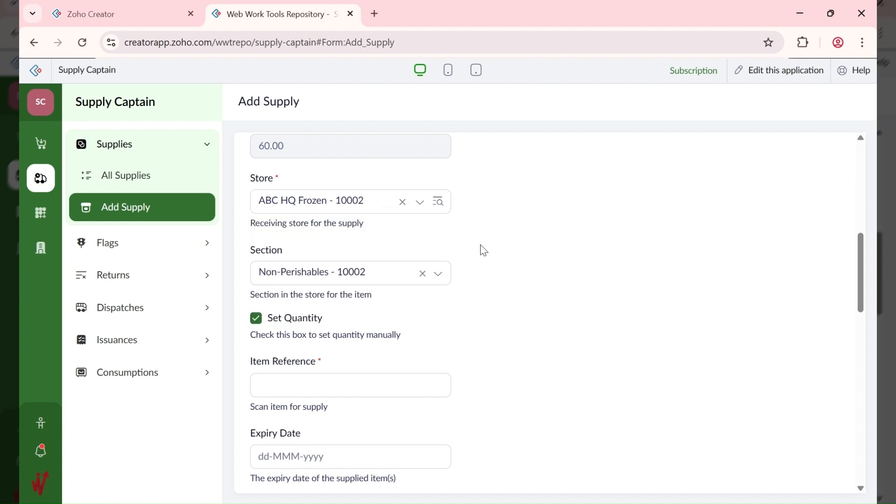
left_click(347, 276)
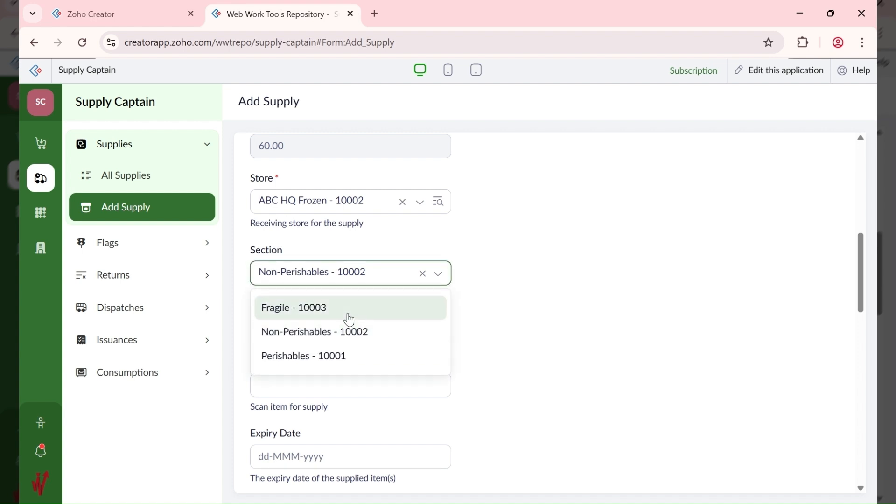
left_click(334, 356)
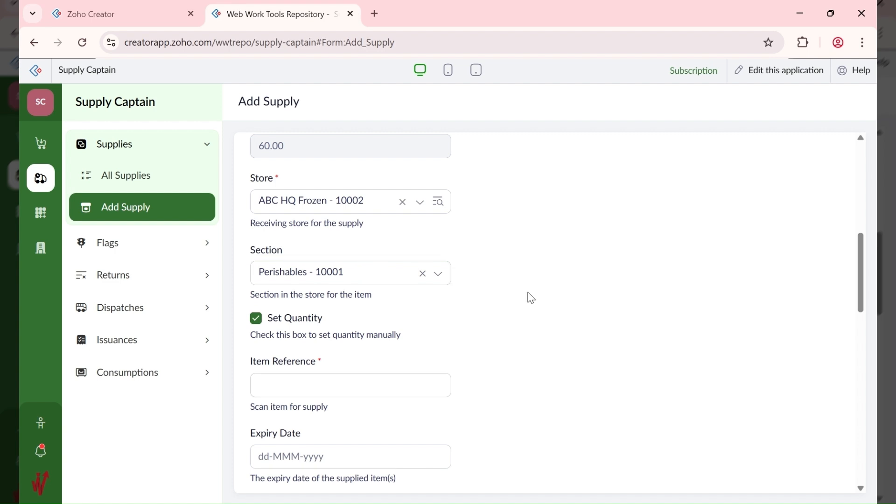
scroll(499, 308, "down", 1)
left_click(321, 318)
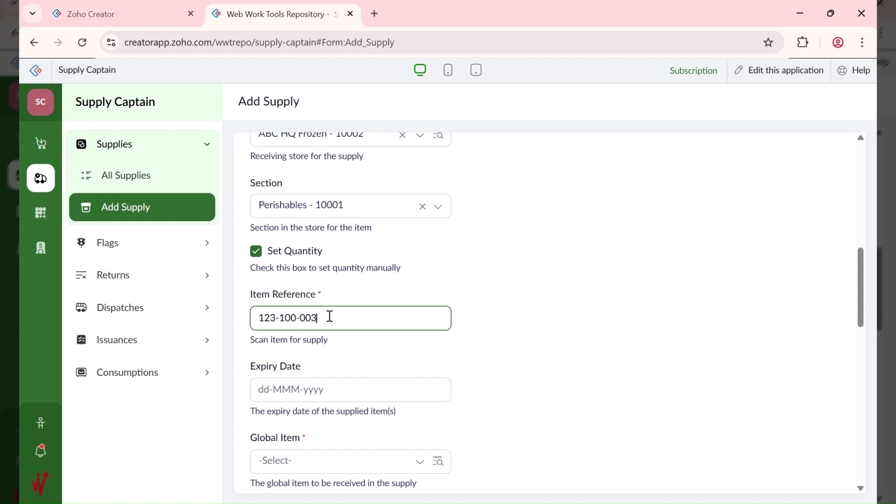
left_click(311, 391)
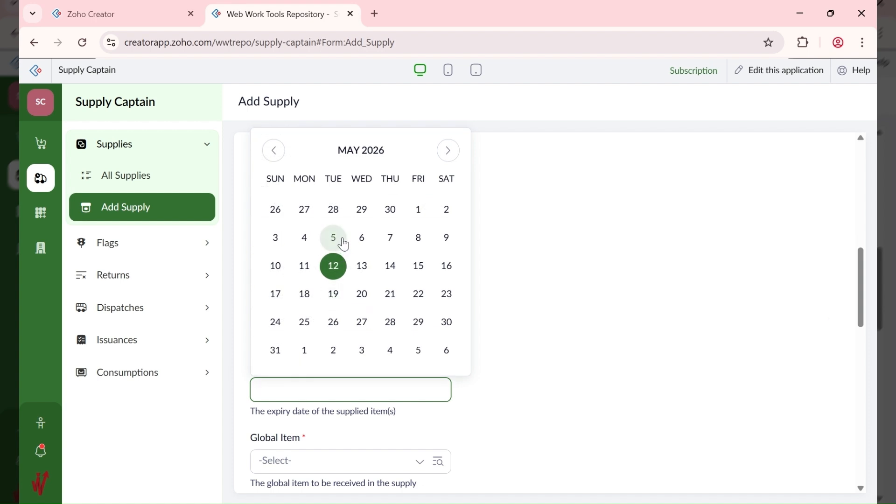
left_click(576, 240)
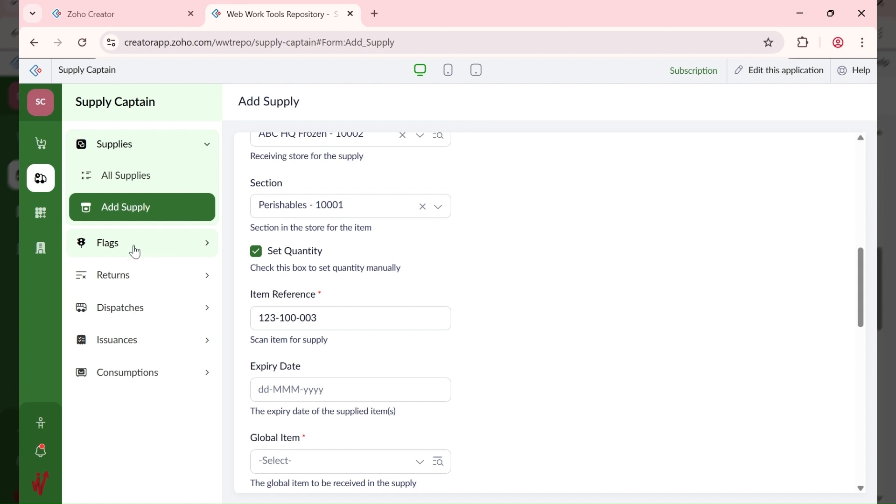
left_click(35, 216)
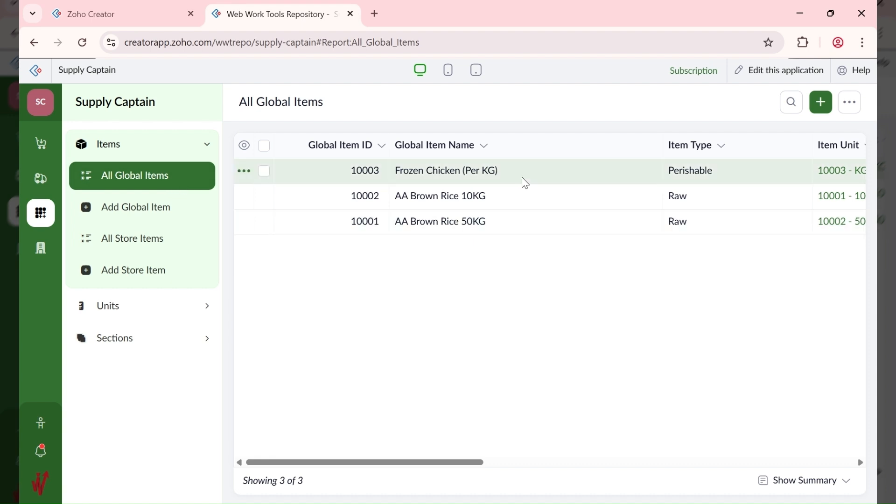
Step: Change Frozen Chicken (Per KG)'s Warning Expiry Days from 60 to 3 and update the item
left_click(533, 170)
left_click(697, 105)
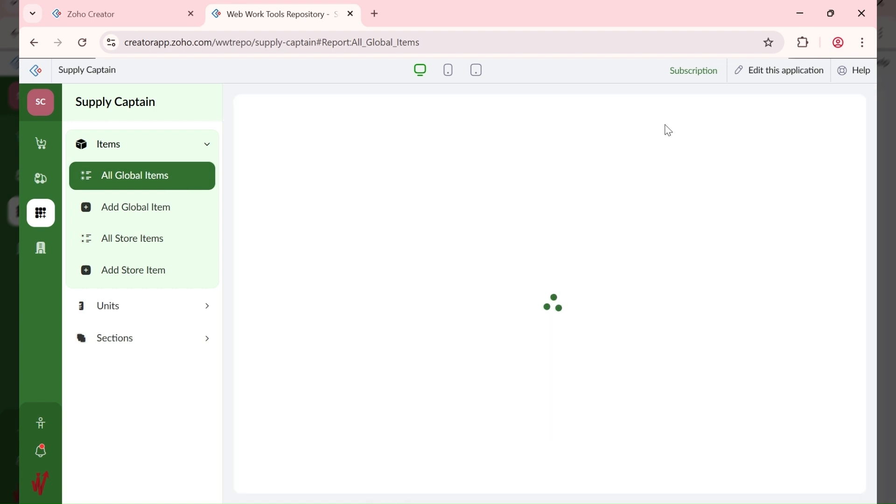
scroll(423, 294, "down", 7)
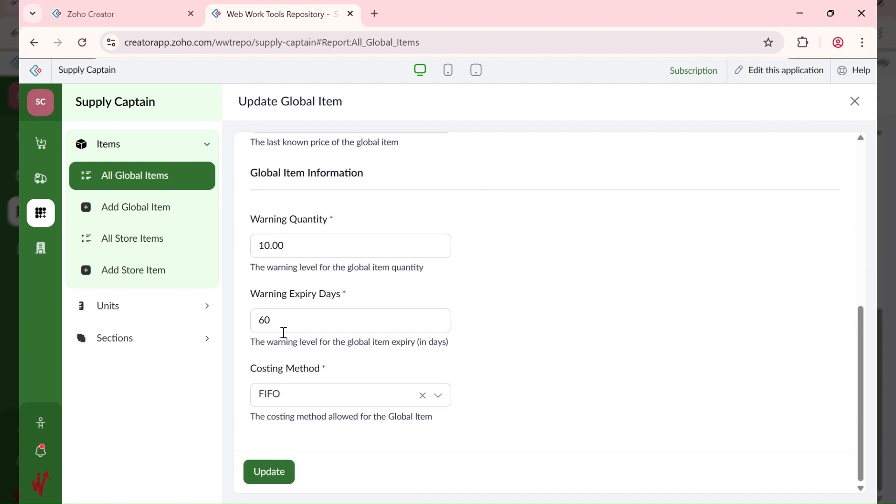
left_click_drag(282, 319, 253, 320)
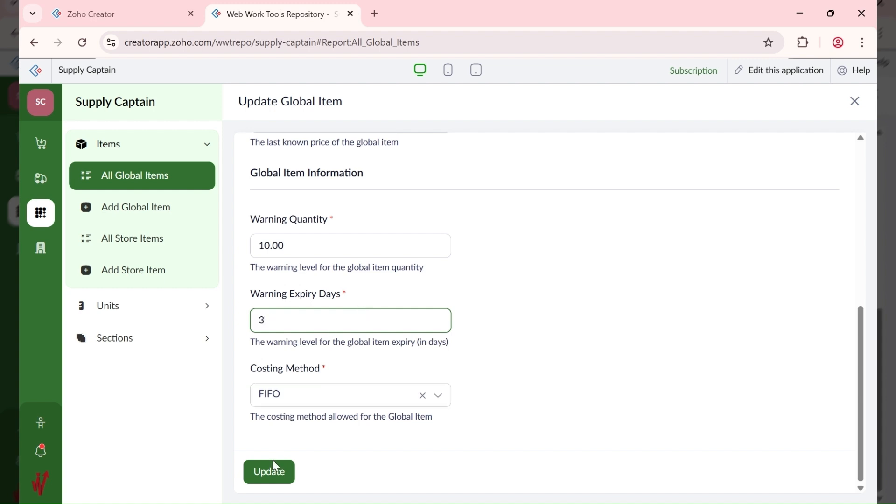
left_click(271, 474)
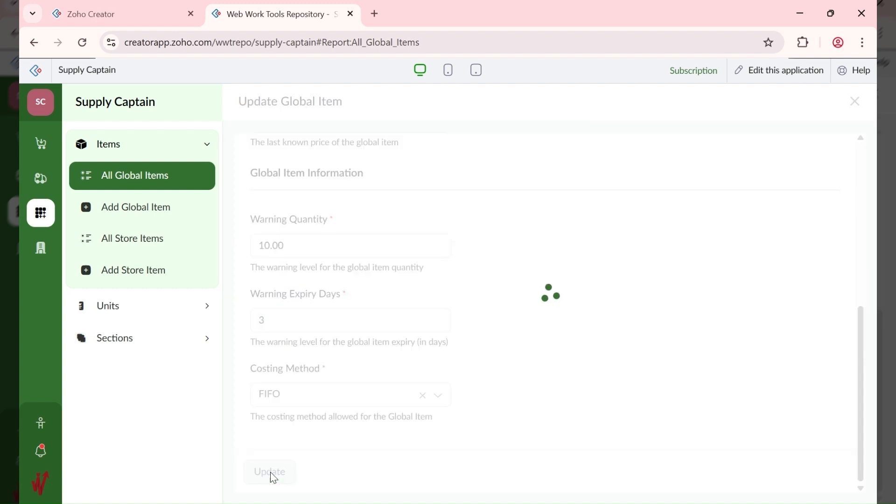
left_click(37, 186)
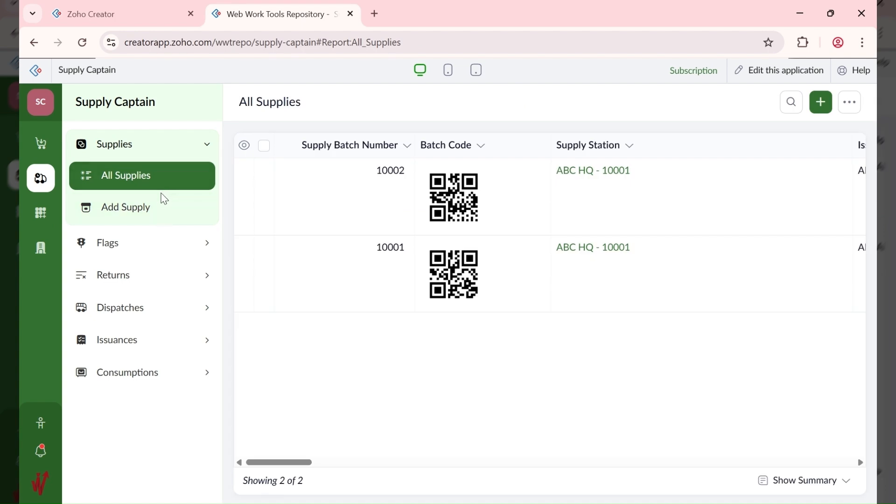
Step: Start a new supply: requisition First Time Stocking - 10001, bill 10001 - CBA FARM LTD, store ABC HQ Frozen, section Perishables
left_click(155, 218)
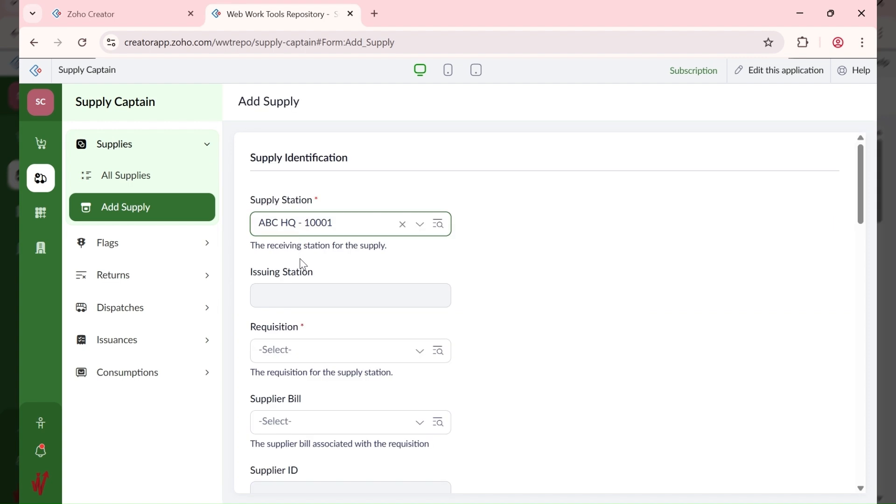
left_click(317, 353)
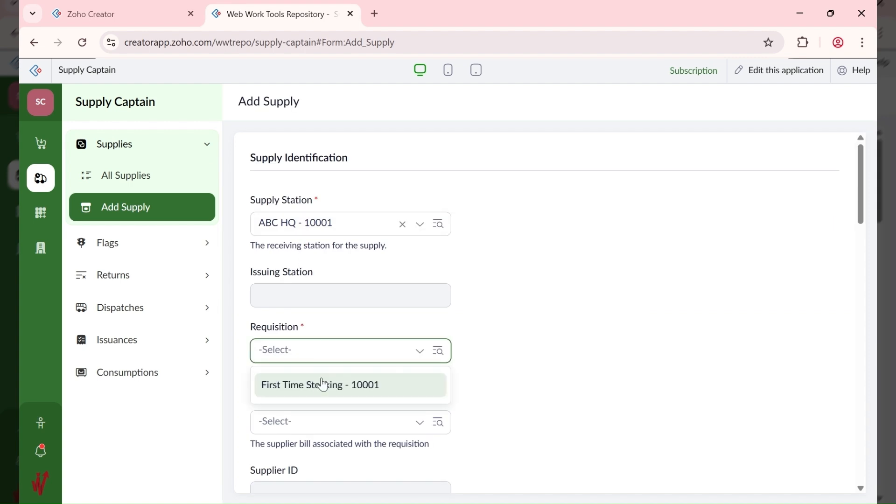
left_click(323, 384)
scroll(581, 314, "down", 3)
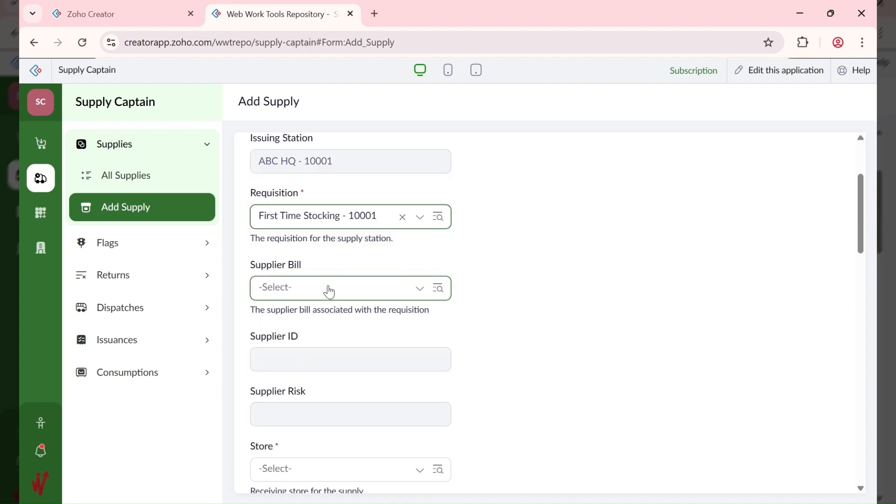
left_click(329, 291)
left_click(326, 328)
scroll(482, 342, "down", 3)
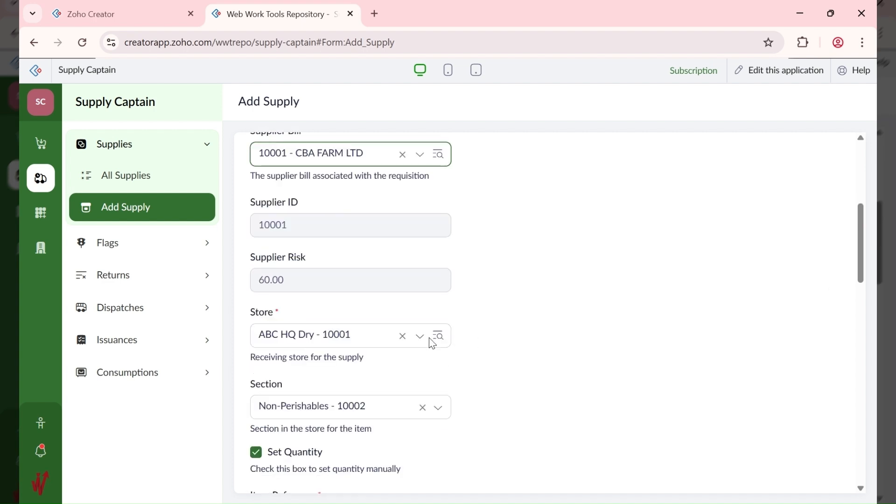
scroll(334, 353, "down", 1)
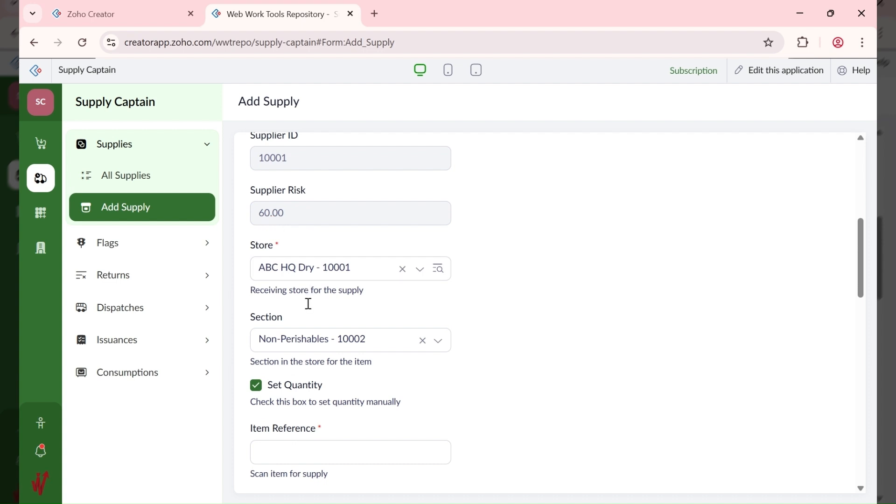
left_click(321, 278)
left_click(332, 376)
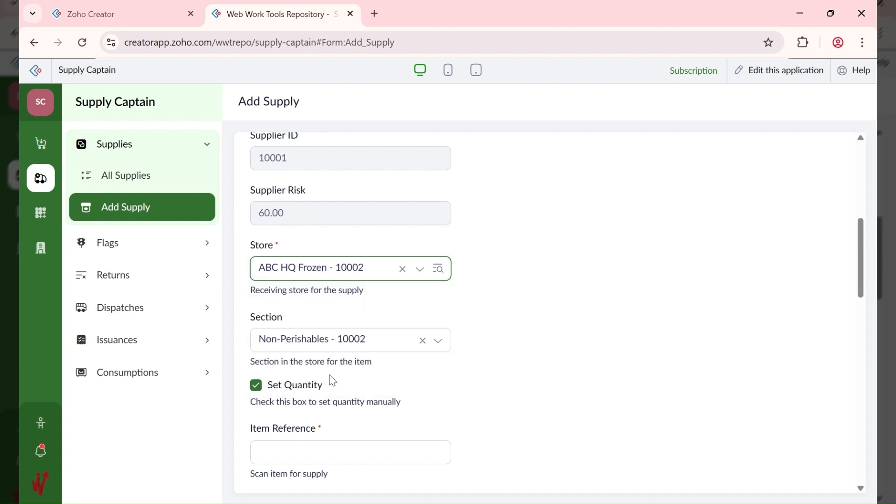
left_click(328, 347)
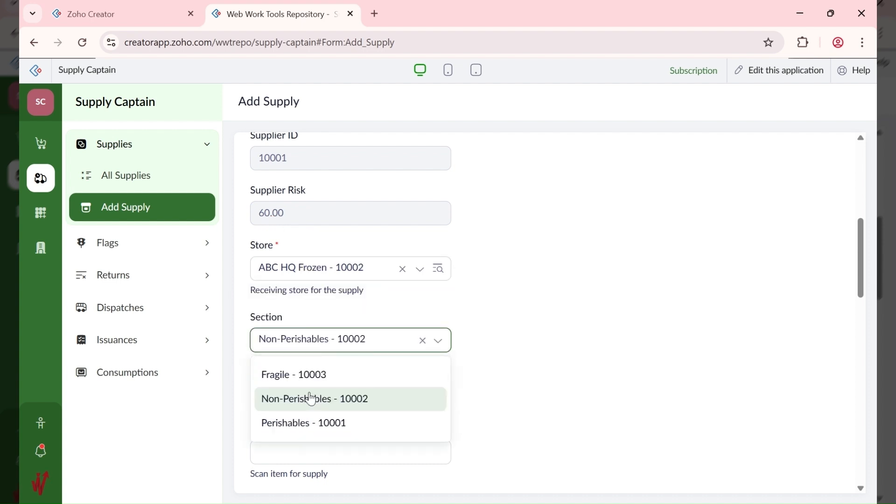
left_click(310, 423)
Step: Set the supply's expiry date to 19-May-2026
scroll(511, 316, "down", 3)
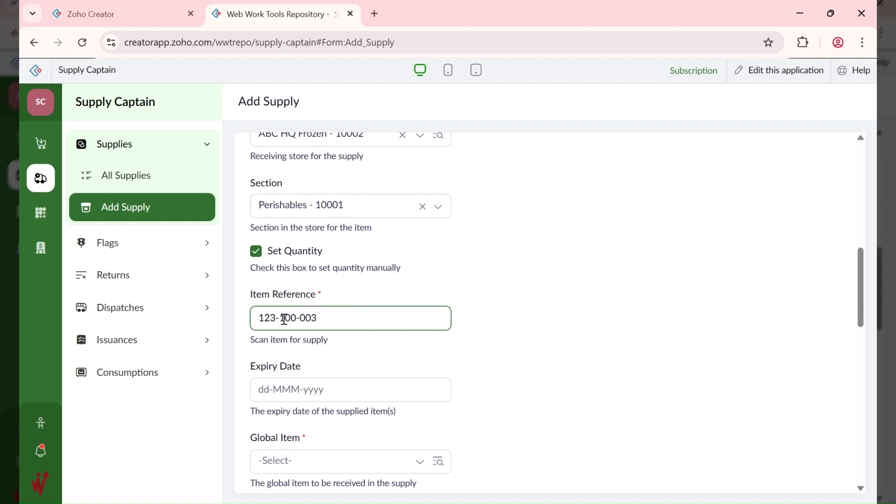
scroll(313, 345, "down", 2)
left_click(309, 324)
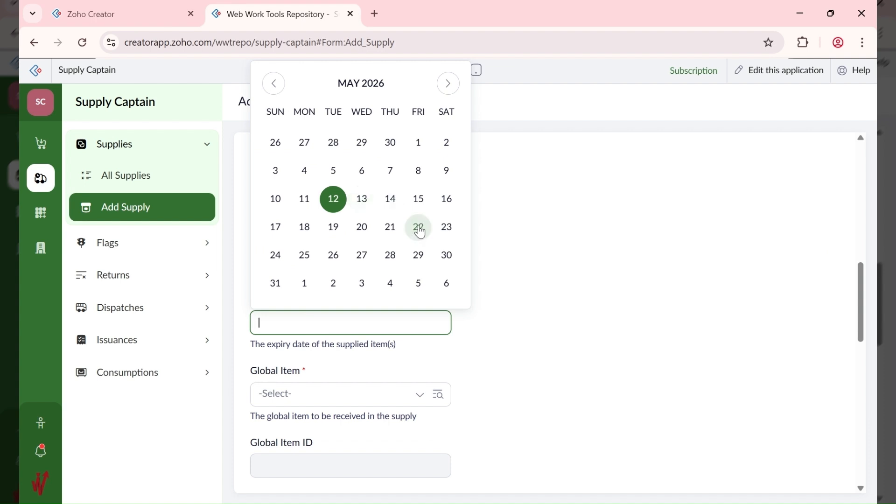
left_click(333, 227)
scroll(598, 348, "down", 1)
scroll(600, 351, "down", 1)
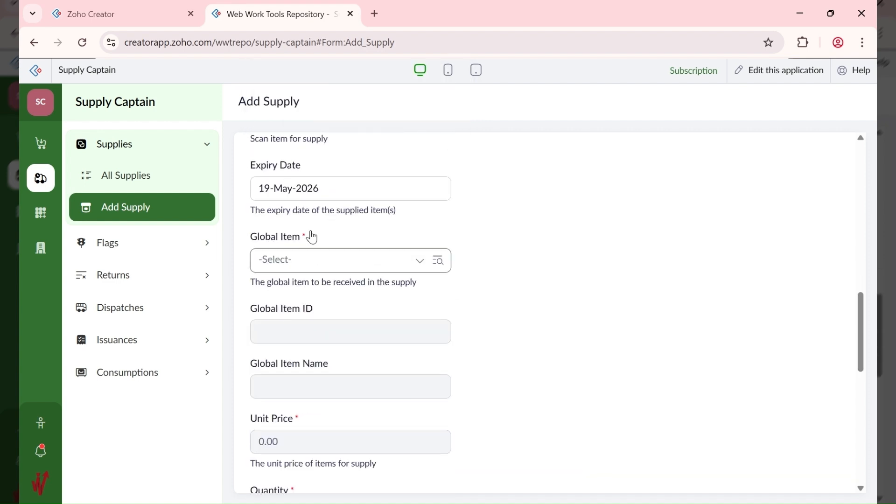
Step: Choose global item 10003 - Frozen Chicken (Per KG), quantity 2, and submit the supply
left_click(295, 259)
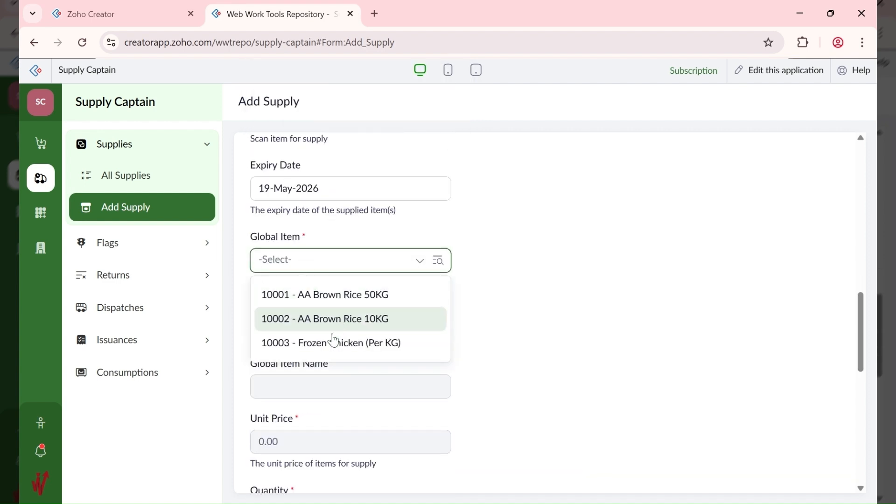
left_click(332, 339)
scroll(478, 310, "down", 4)
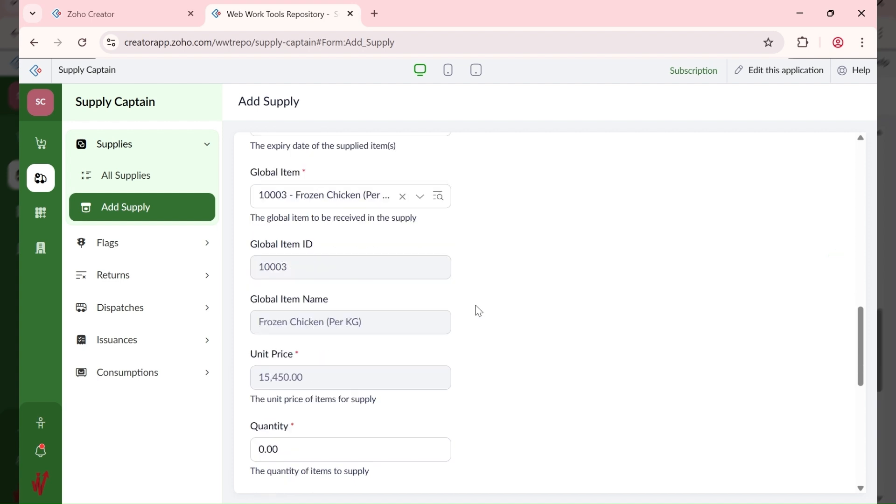
left_click(336, 310)
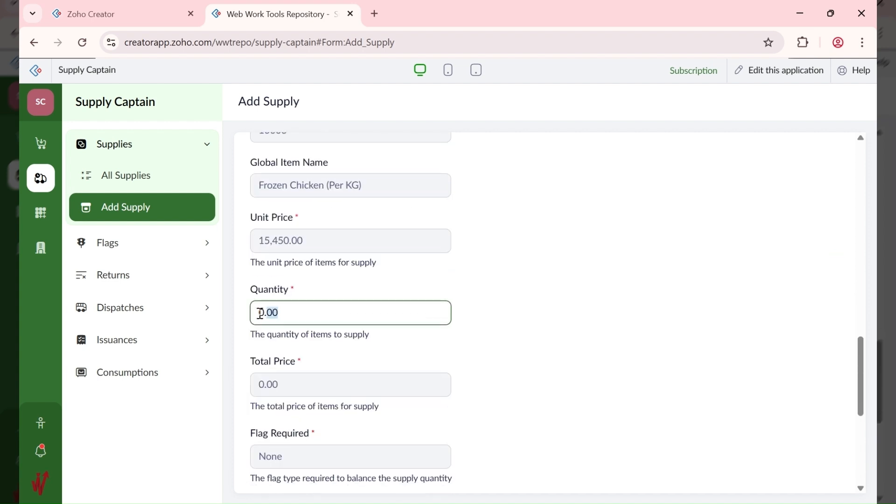
key("ctrl+a")
type("2")
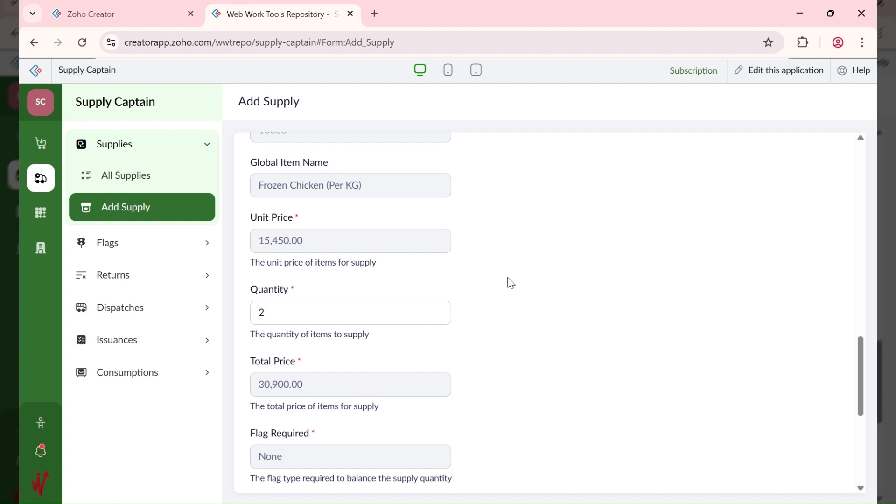
scroll(494, 280, "down", 3)
scroll(429, 300, "down", 3)
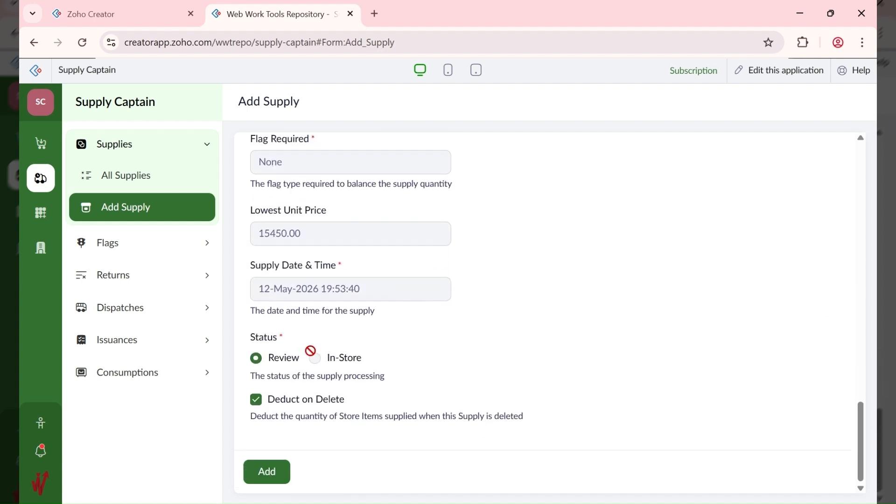
left_click(265, 472)
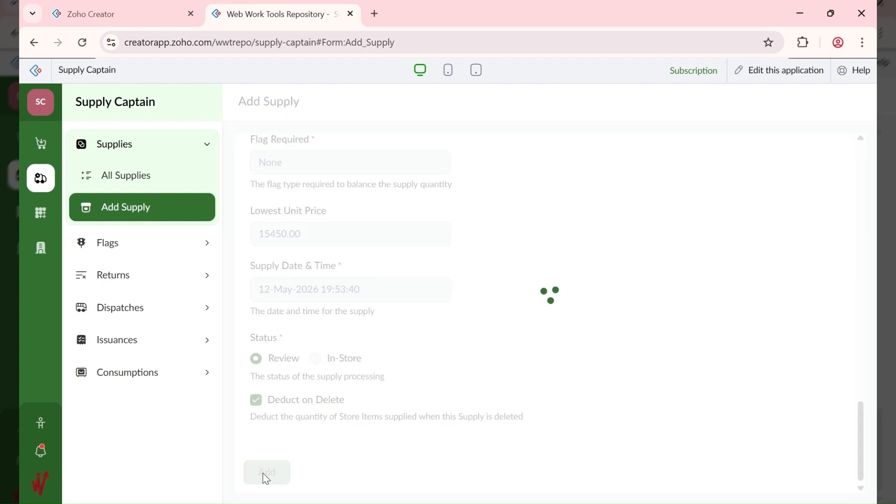
Step: Review supply 10003 in All Supplies, then check the low-stock notification for Frozen Chicken
left_click(123, 178)
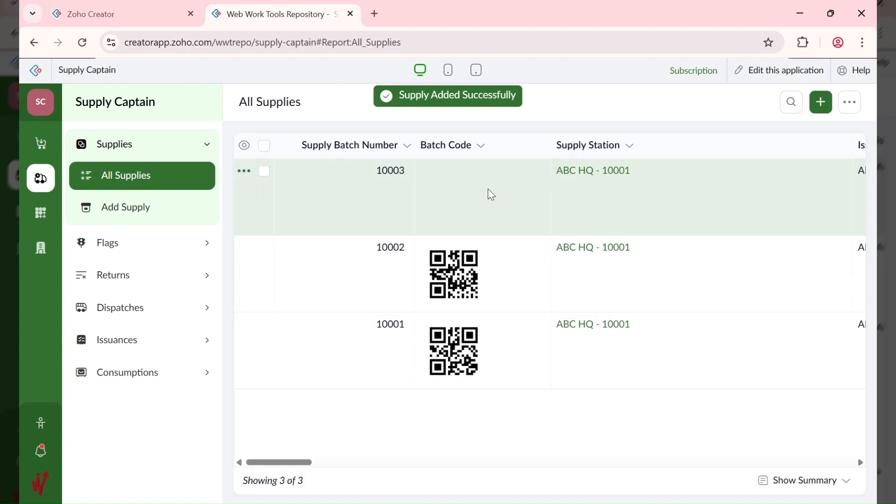
left_click(662, 212)
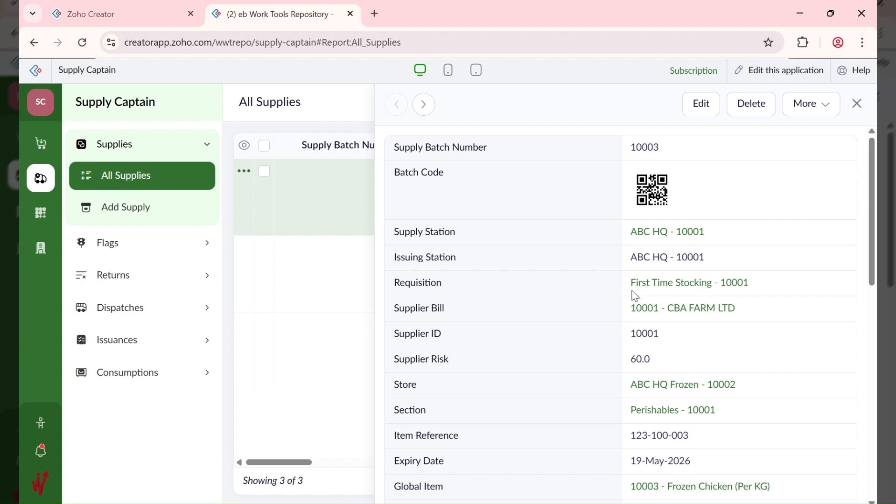
left_click(41, 451)
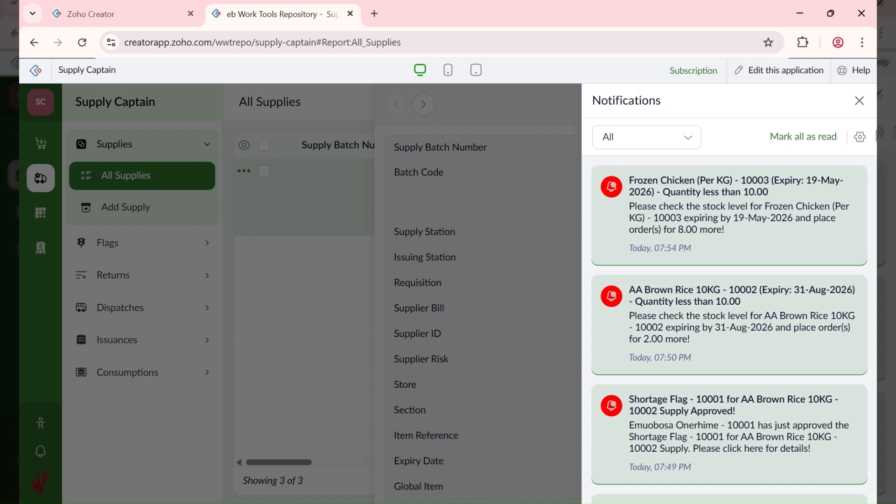
Step: Close the open panels and open flag 10001 (Shortage 2.00, Approved) from All Flags
left_click(863, 108)
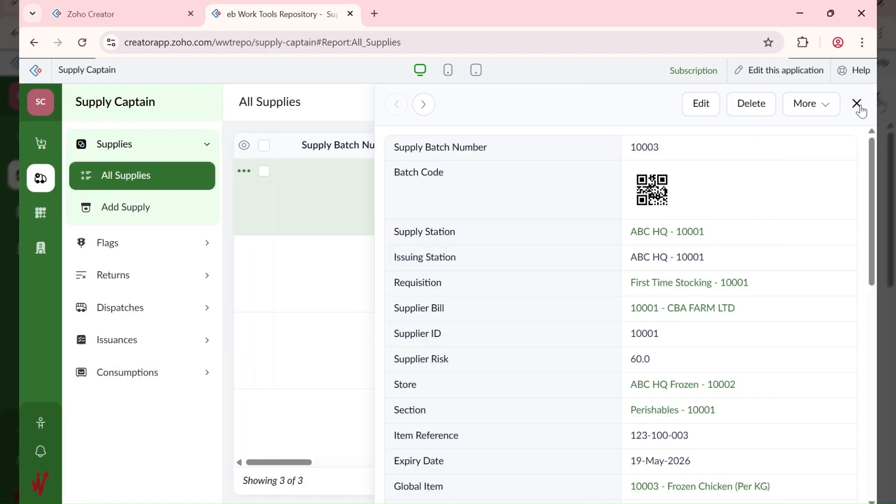
left_click(858, 105)
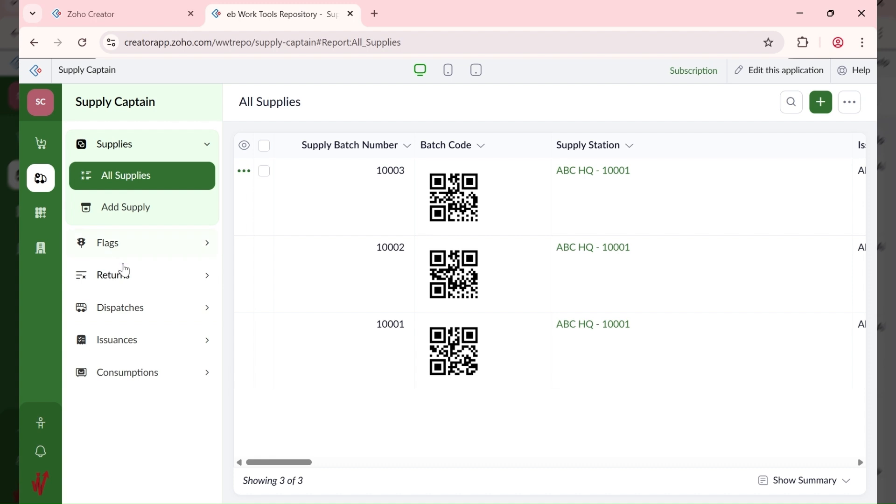
left_click(128, 280)
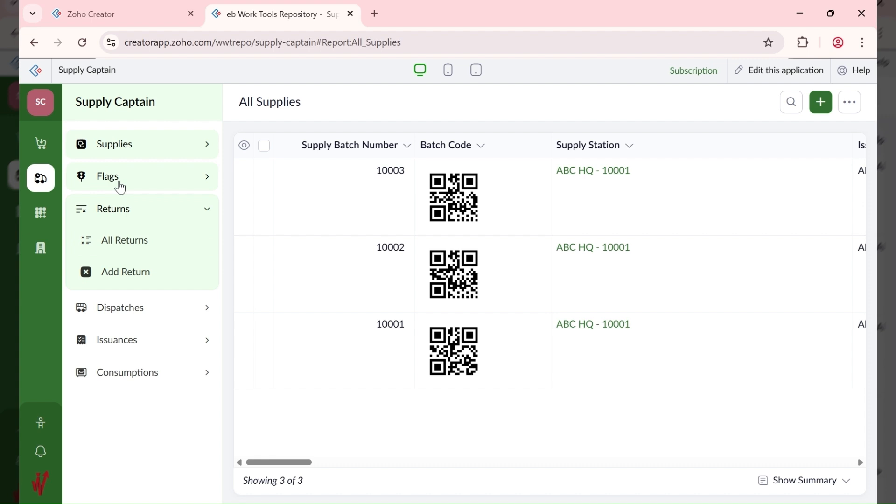
left_click(117, 181)
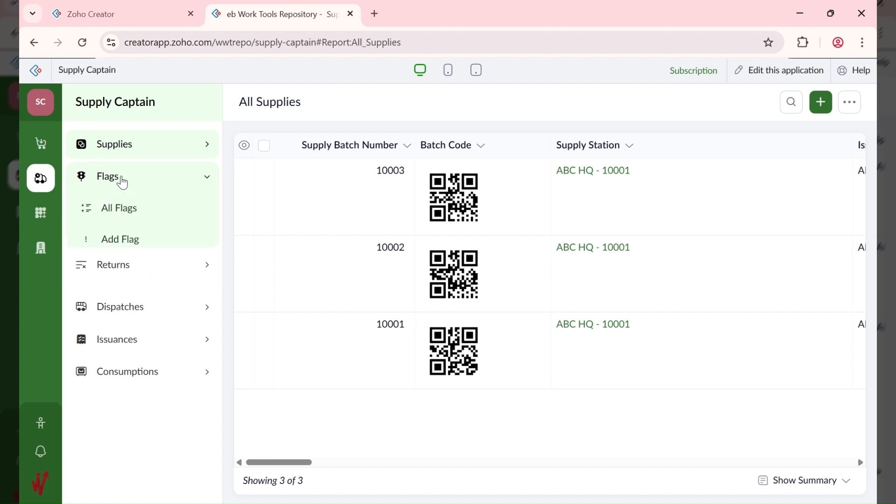
left_click(138, 219)
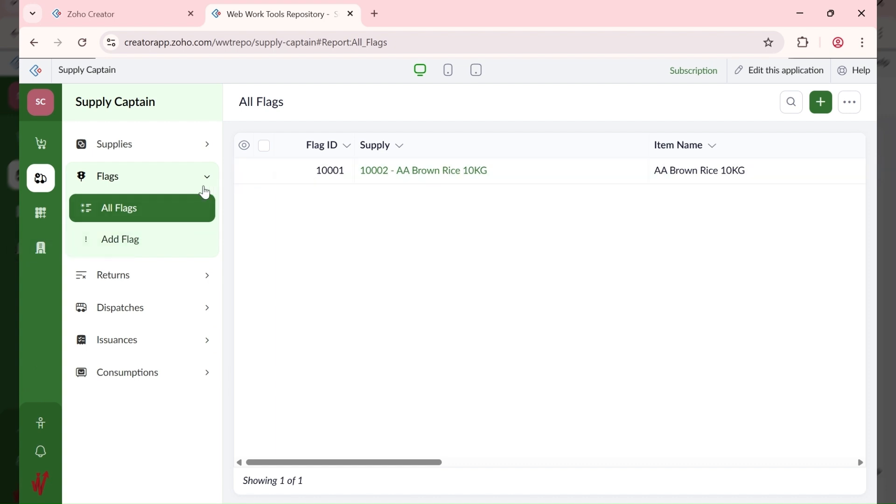
left_click(545, 173)
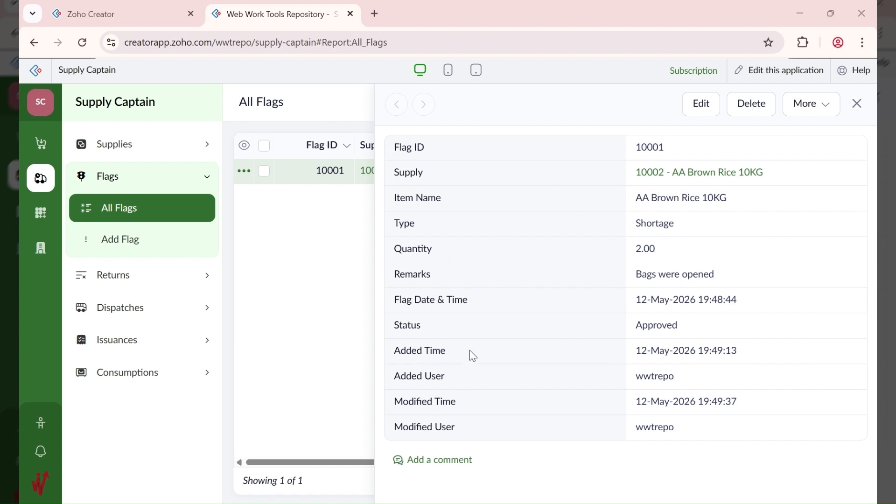
Step: Post the comment 'Please return them' on flag 10001 and close its details
left_click(453, 462)
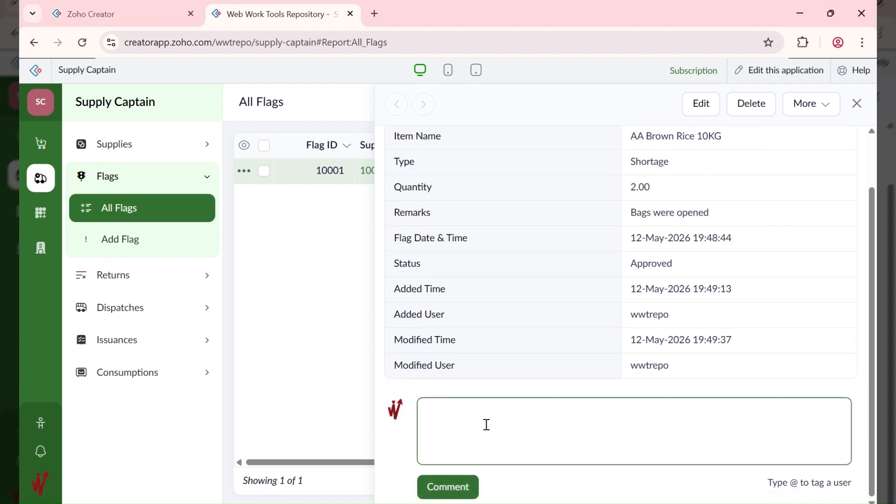
type("Please return this")
double_click(486, 425)
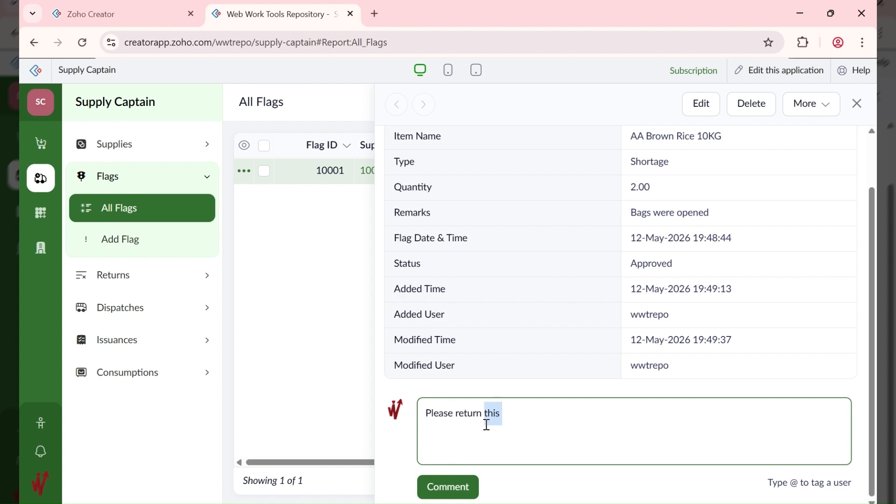
type("these items")
key("ctrl+shift+Left")
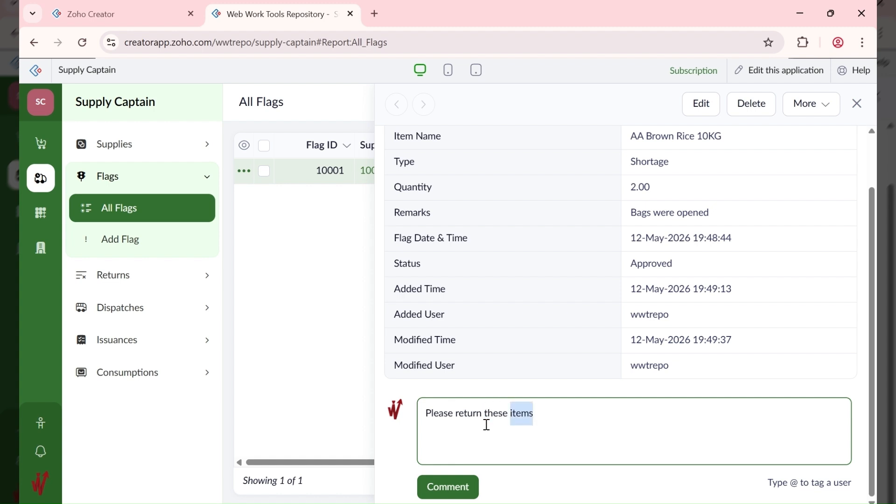
key("BackSpace")
key("BackSpace")
key("BackSpace")
key("BackSpace")
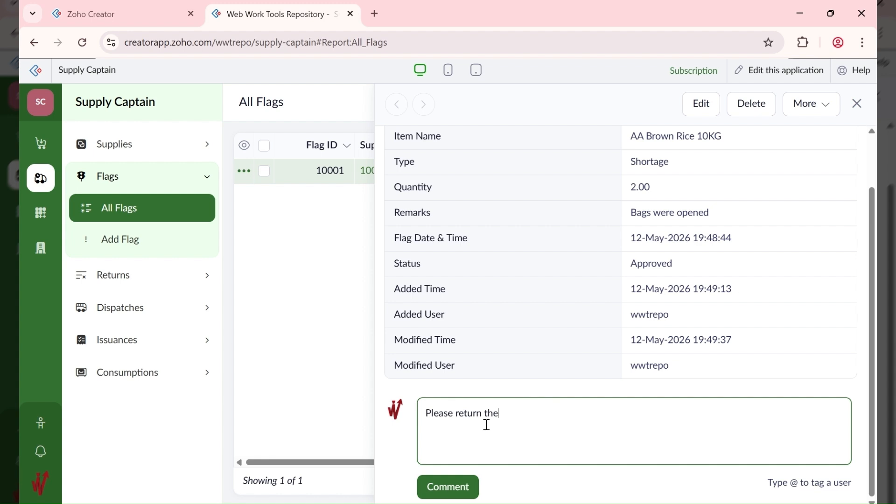
type("m")
left_click(445, 486)
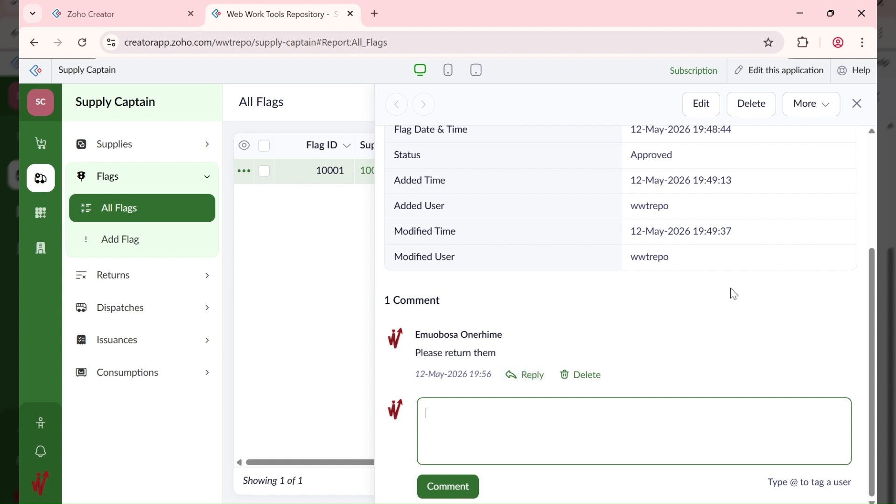
scroll(853, 154, "up", 3)
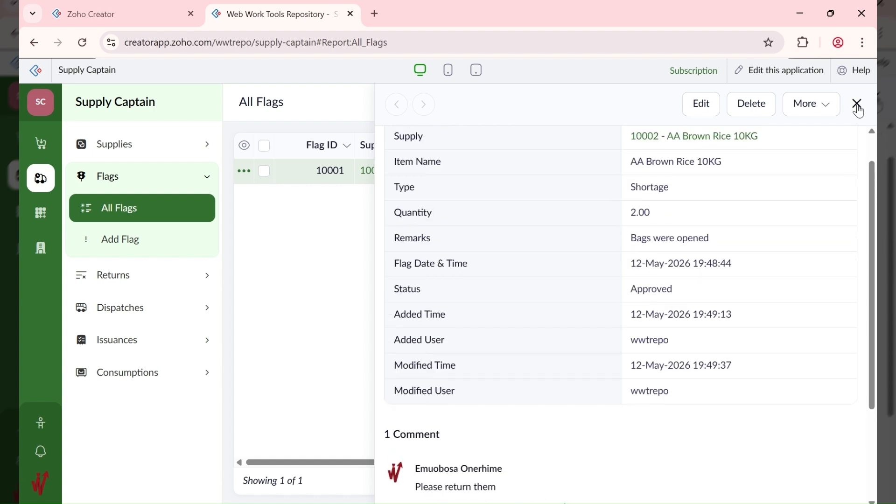
scroll(537, 397, "down", 3)
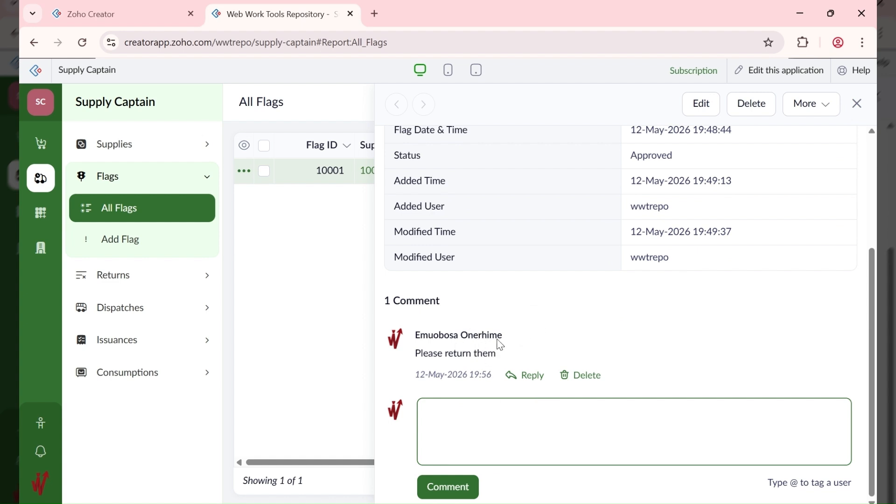
left_click(857, 103)
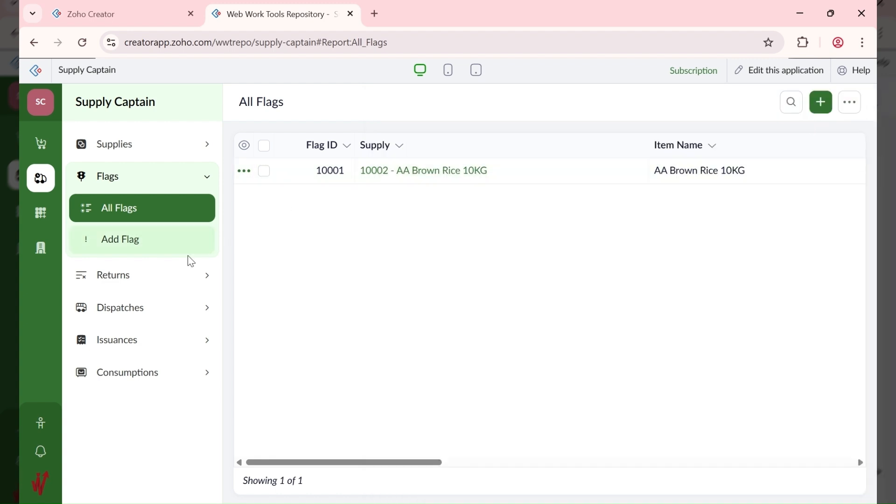
Step: Start a new return for flag 10001 AA Brown Rice 10KG with quantity 2
left_click(135, 280)
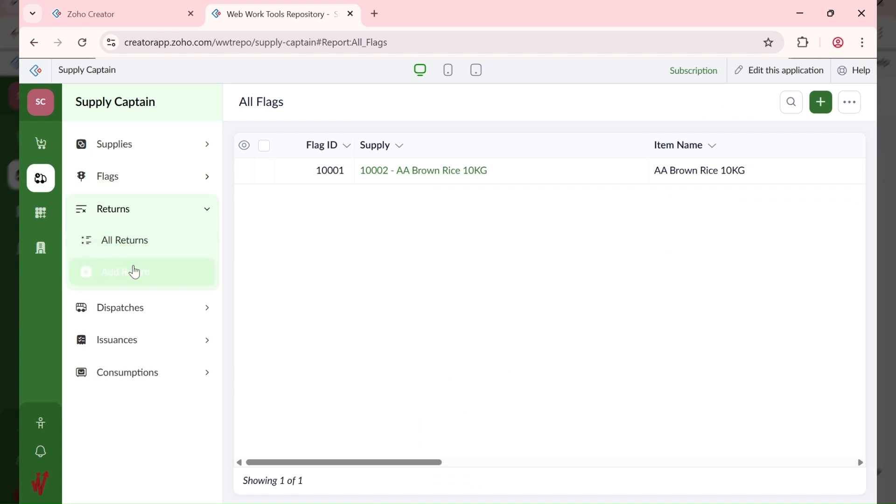
left_click(134, 271)
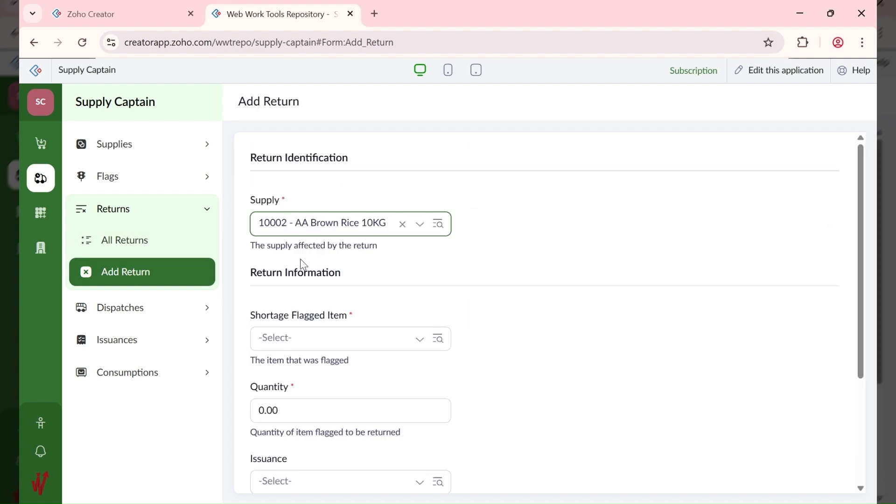
left_click(297, 342)
left_click(314, 375)
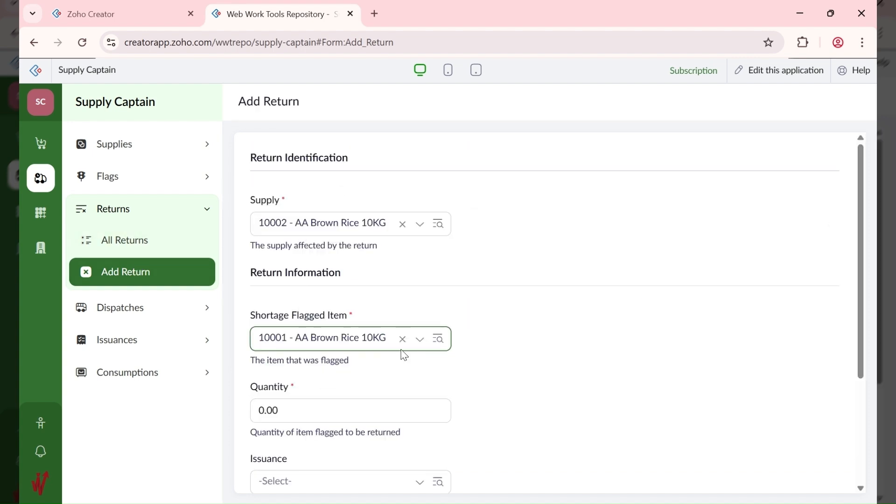
scroll(411, 359, "down", 3)
left_click(295, 280)
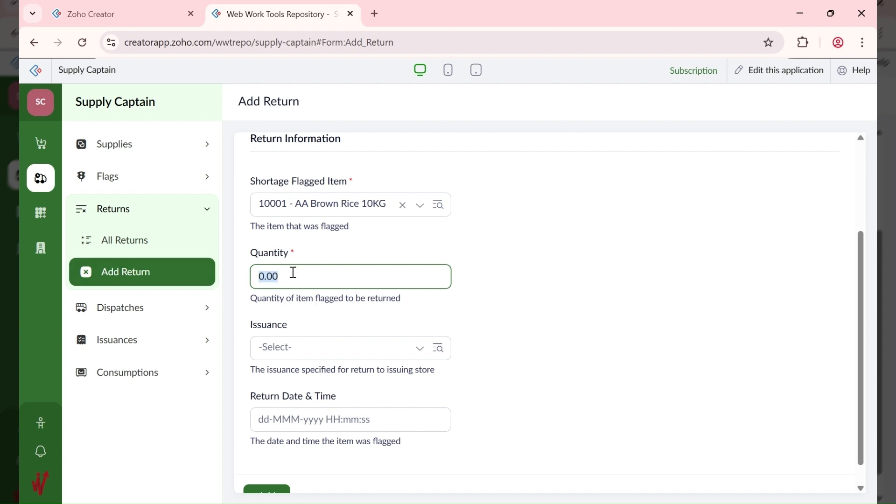
type("2")
left_click(533, 335)
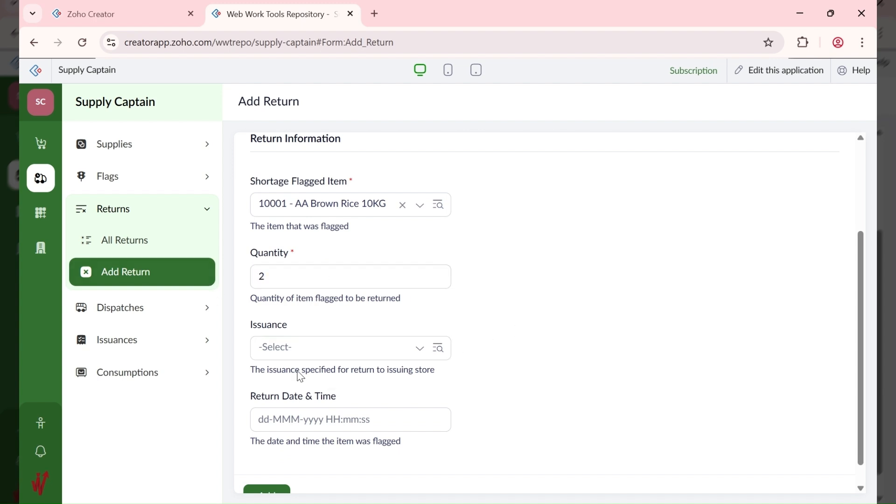
Step: Date the return 12-May-2026, save it, and view it in All Returns
left_click(299, 416)
left_click(295, 352)
left_click(310, 420)
left_click(333, 295)
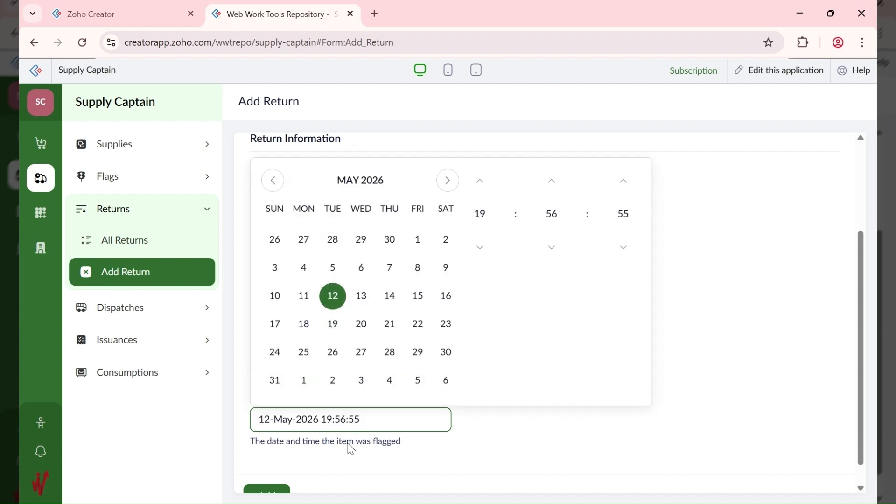
left_click(306, 447)
scroll(306, 447, "down", 1)
left_click(263, 472)
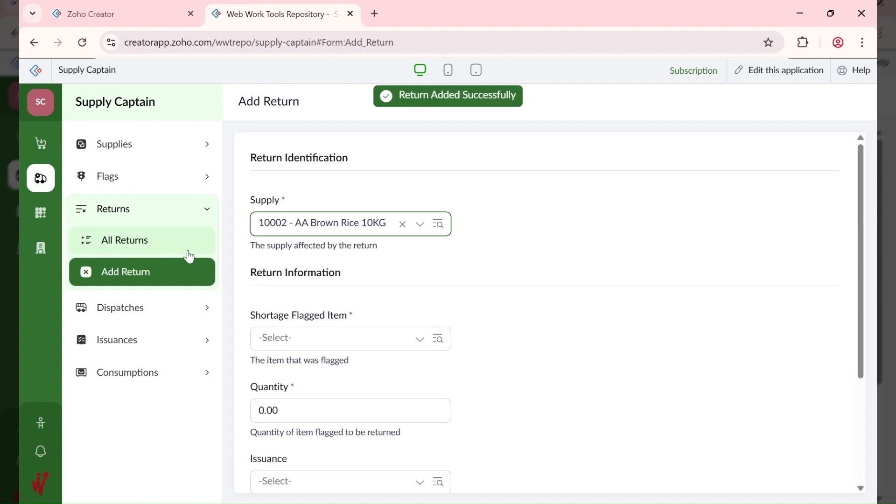
left_click(169, 252)
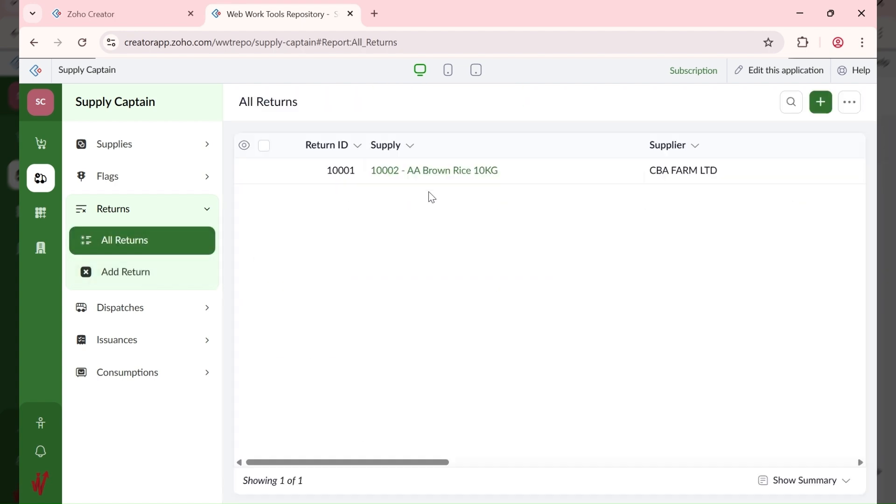
Step: Review the details of return 10001 from supplier CBA FARM LTD, then close the panel
left_click(589, 168)
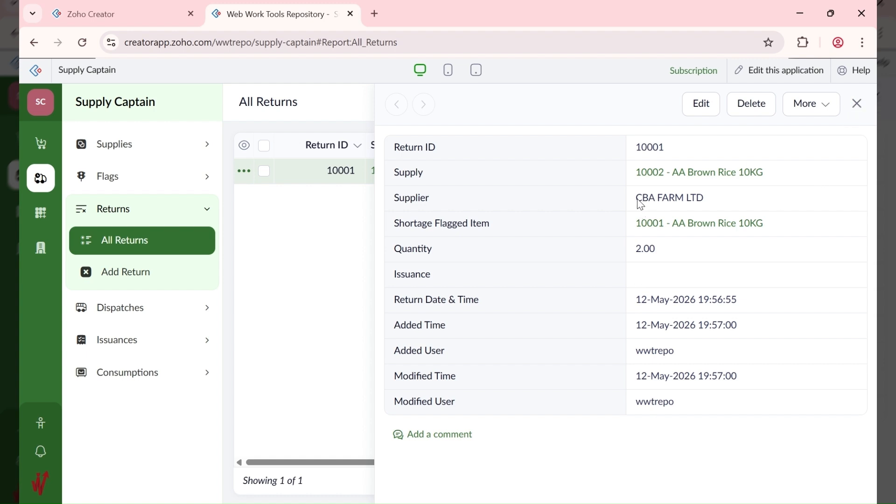
left_click_drag(636, 201, 728, 199)
left_click(668, 273)
left_click(857, 104)
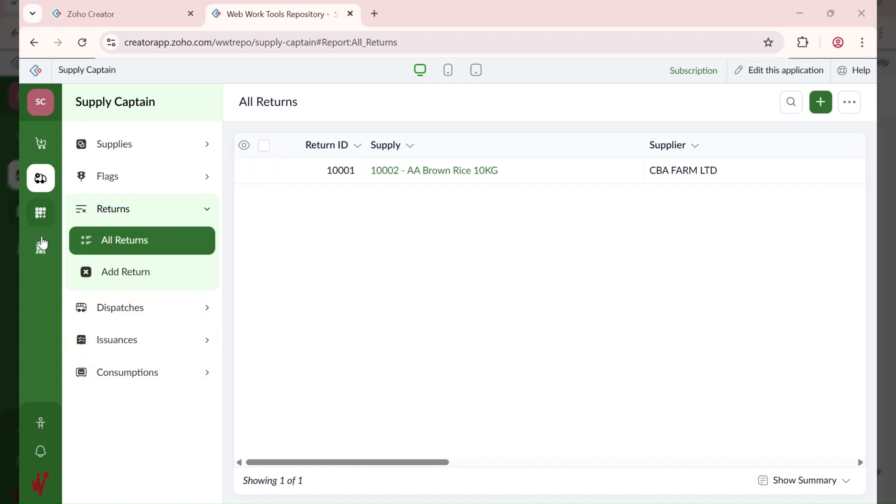
Step: Start a new payment against bill 10001 - CBA FARM LTD
left_click(40, 145)
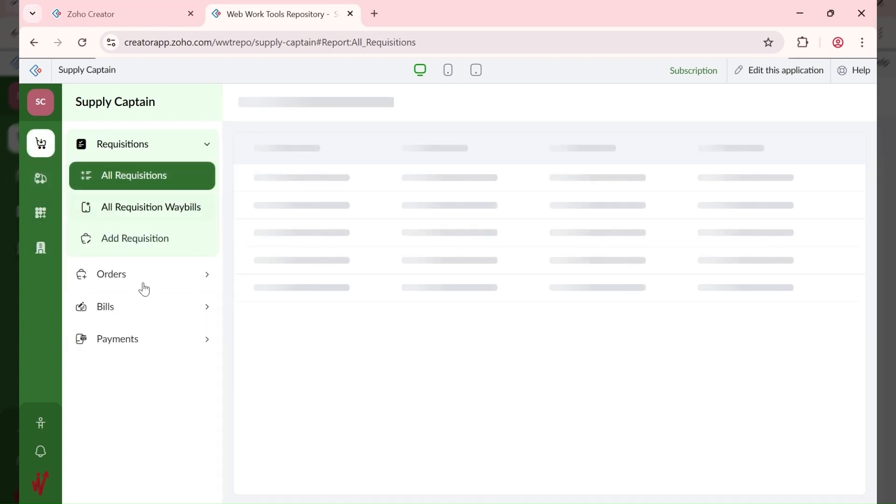
left_click(144, 339)
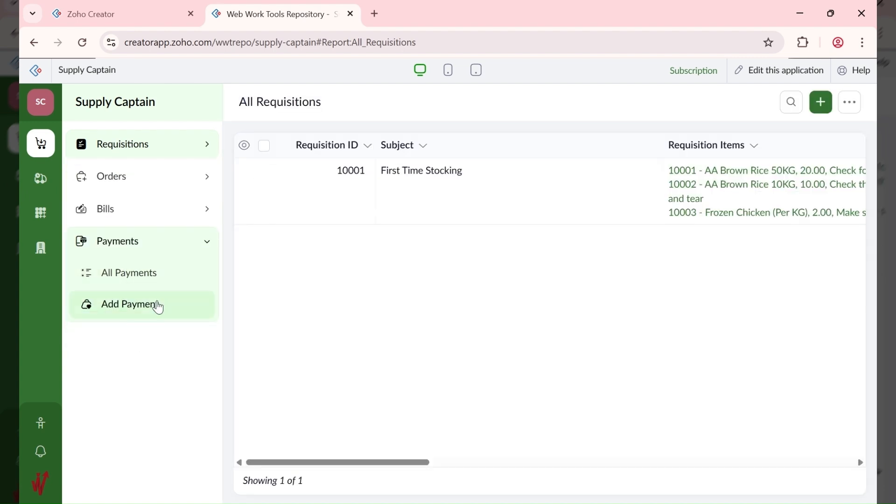
left_click(158, 305)
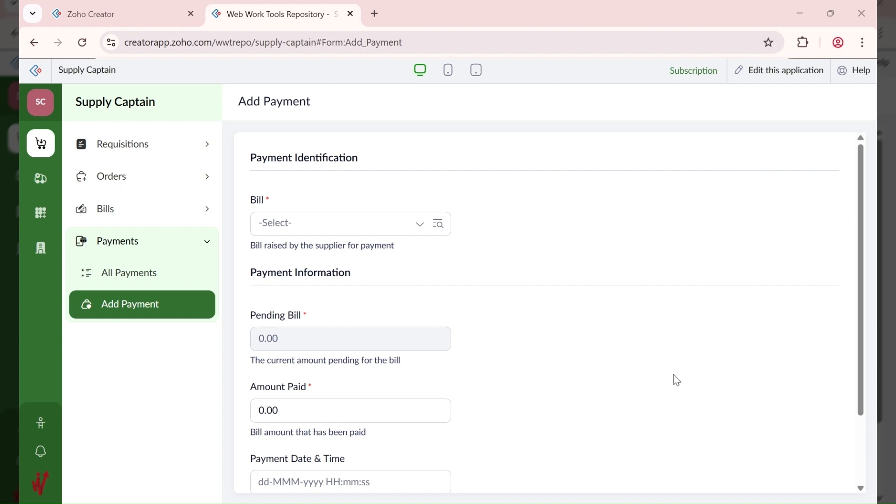
left_click(328, 232)
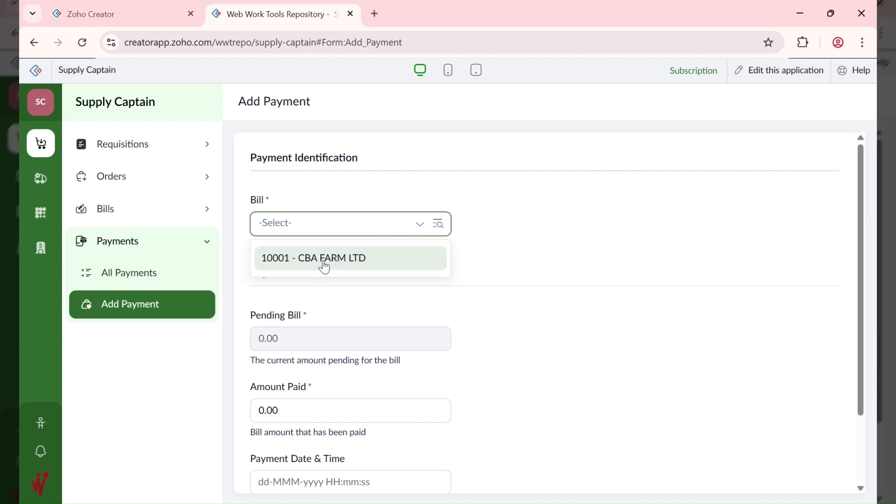
left_click(325, 267)
Step: Enter 350900 paid on 12 May 2026, add the payment, and view All Payments
scroll(354, 298, "down", 2)
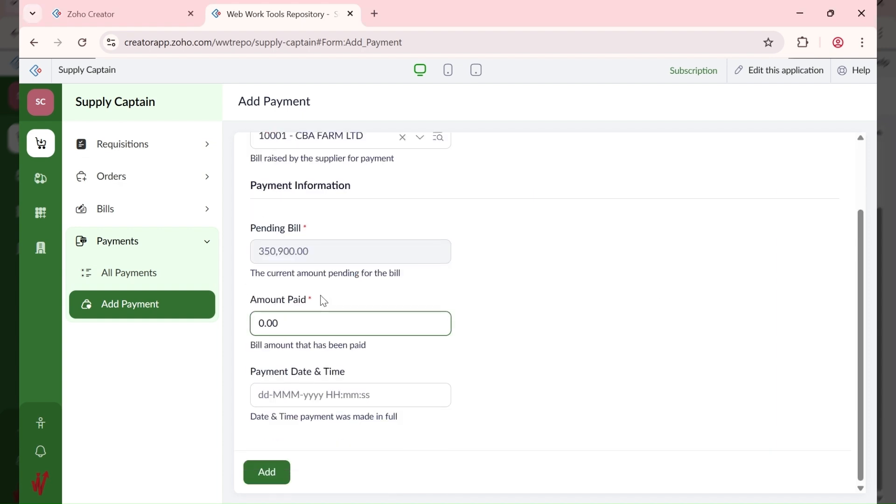
left_click_drag(320, 328, 248, 340)
type("350900")
key("Tab")
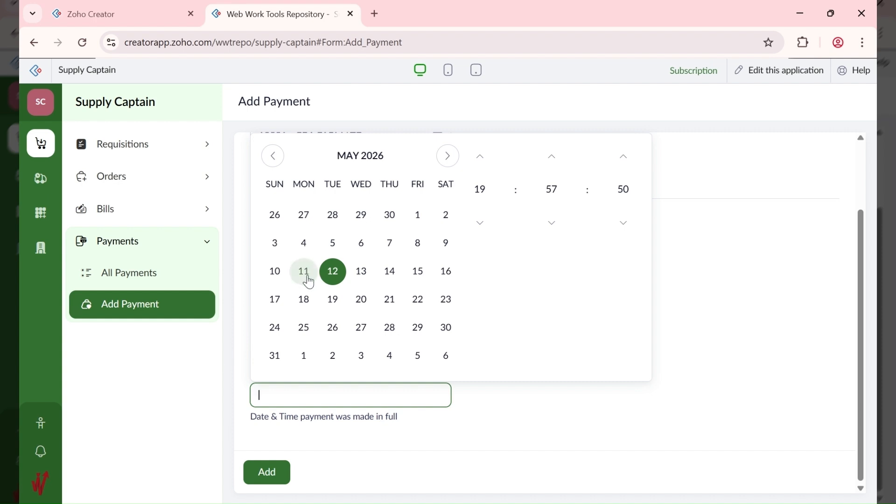
left_click(332, 271)
left_click(321, 444)
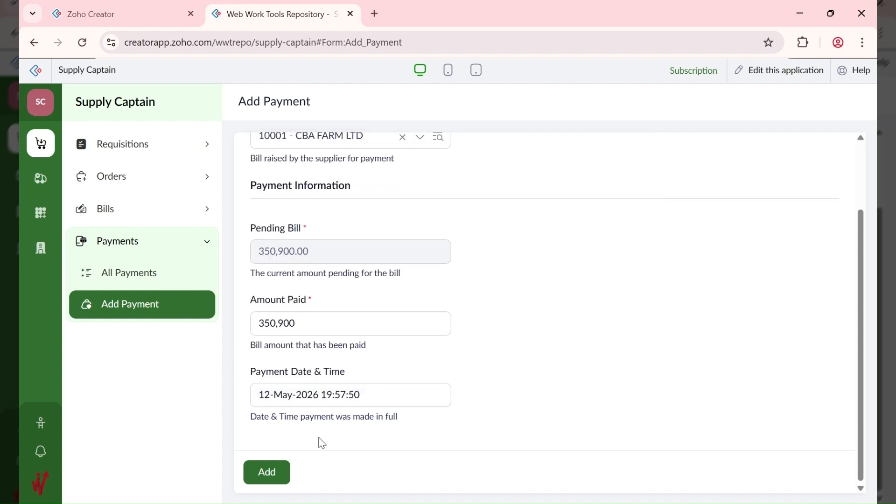
left_click(270, 472)
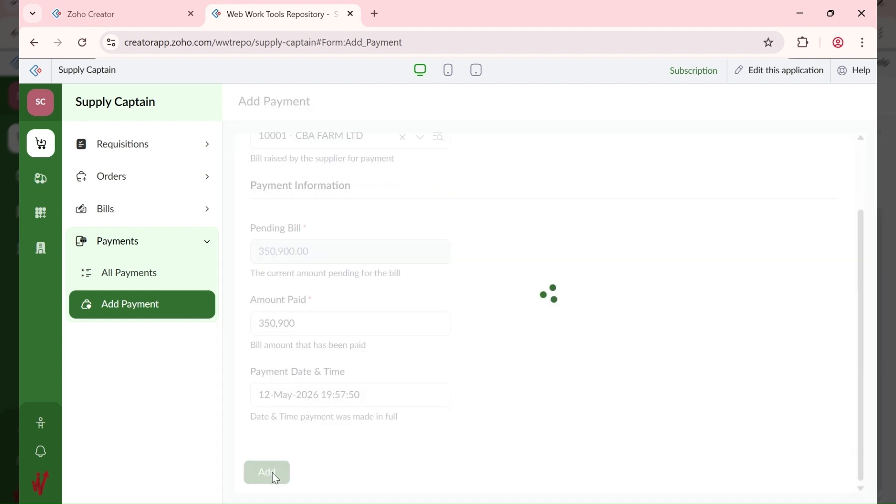
left_click(148, 286)
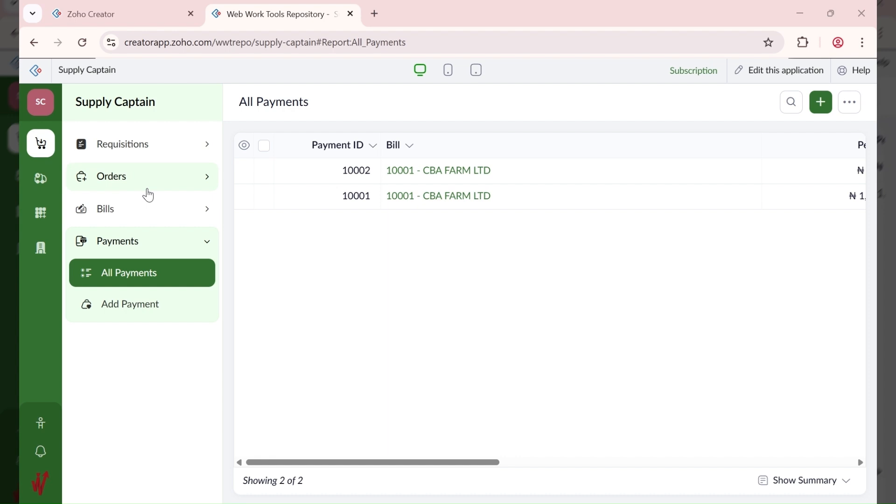
Step: Switch to the Supplies section to see the All Supplies report
left_click(41, 179)
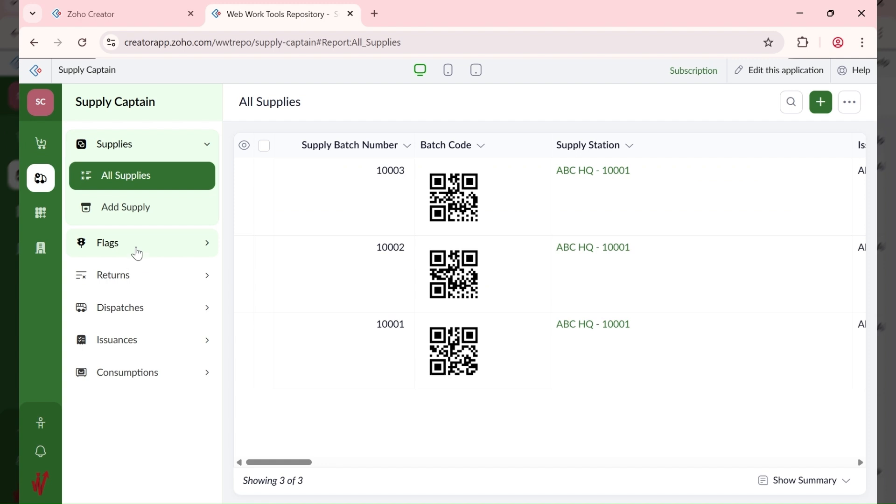
Step: Browse the columns of the All Store Items report, then return to the Requisitions section
left_click(42, 213)
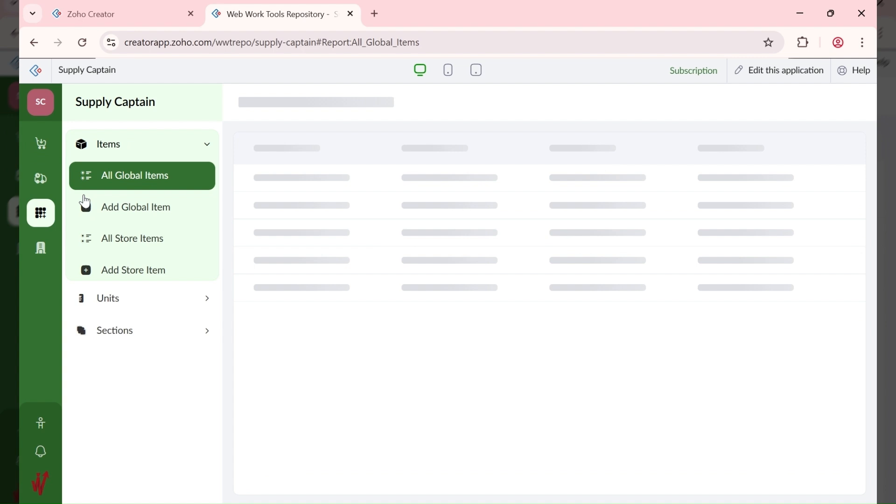
left_click(169, 248)
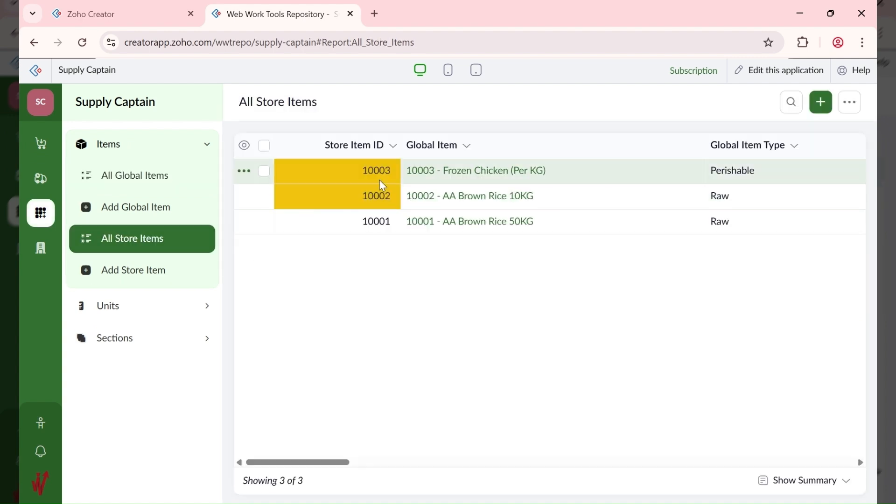
left_click_drag(348, 462, 301, 464)
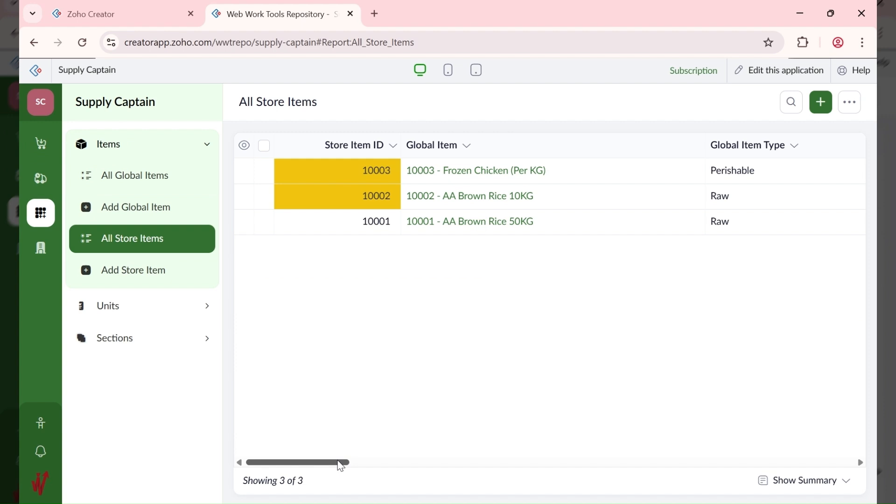
left_click_drag(341, 465, 737, 474)
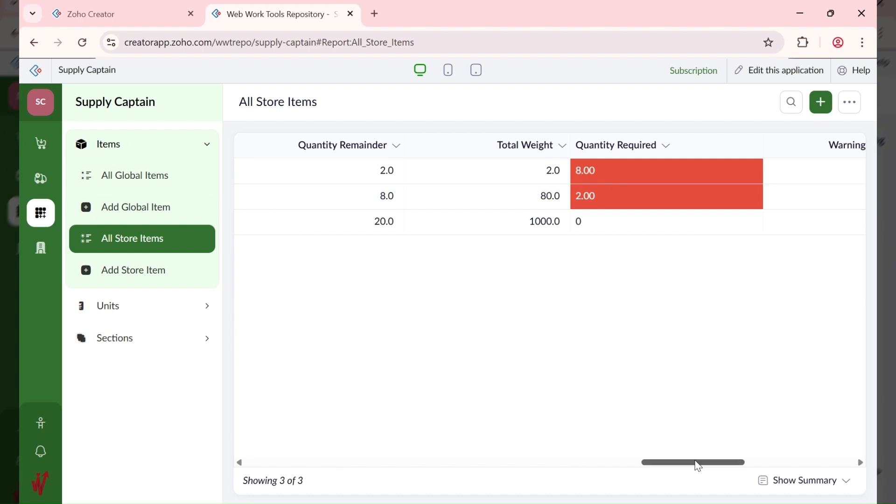
left_click_drag(698, 465, 689, 485)
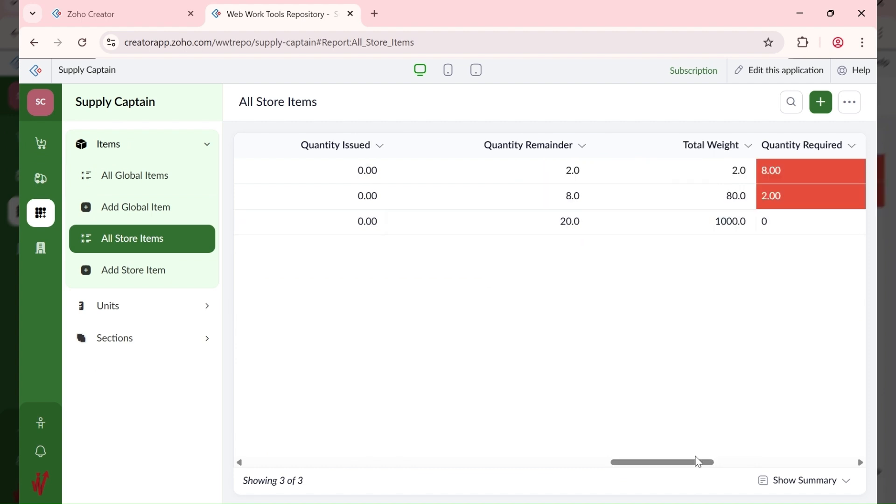
left_click_drag(698, 462, 754, 445)
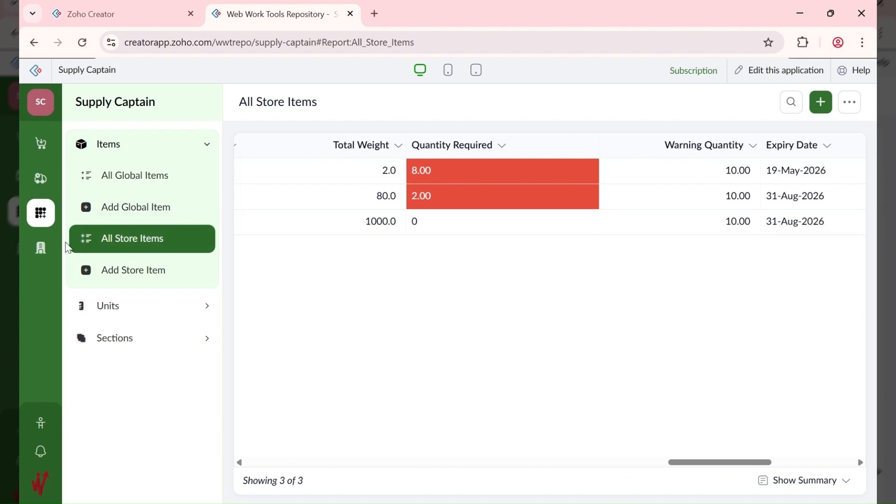
left_click(41, 149)
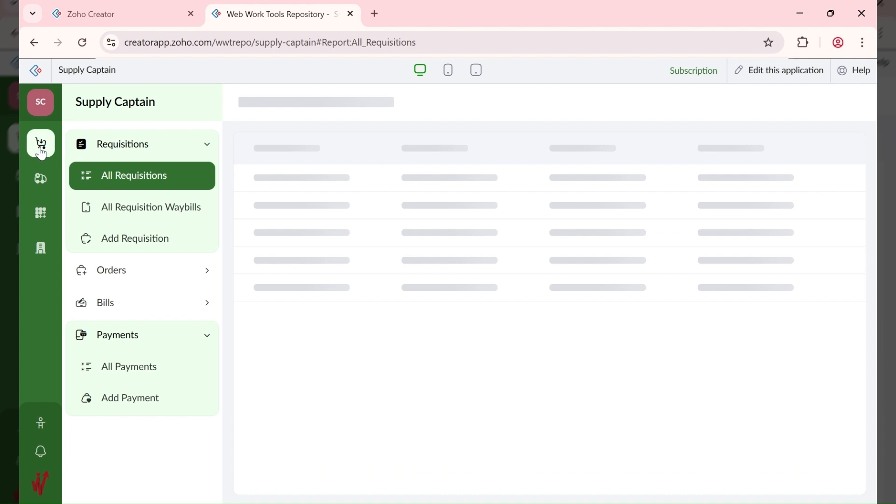
Step: Start requisition 'Move to Annex' for 5 of item 10001 - AA Brown Rice 50KG, commented 'Just for today's cooking'
left_click(150, 243)
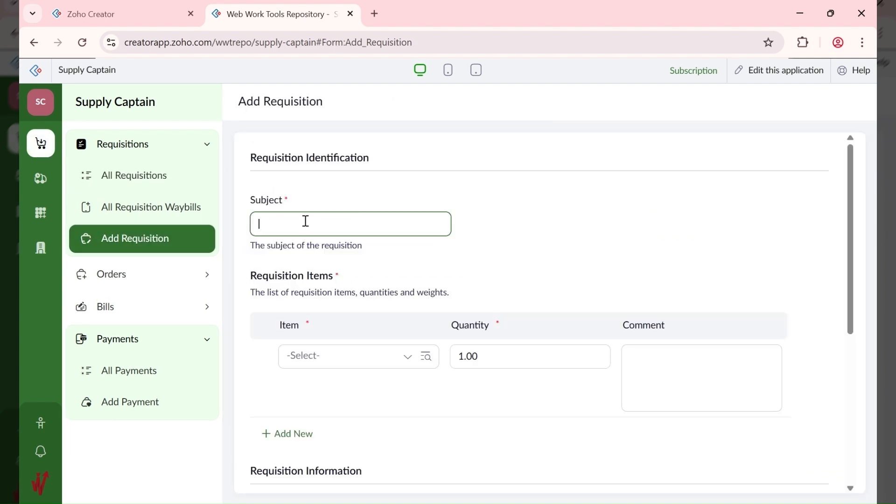
type("Move to Annex")
left_click(355, 357)
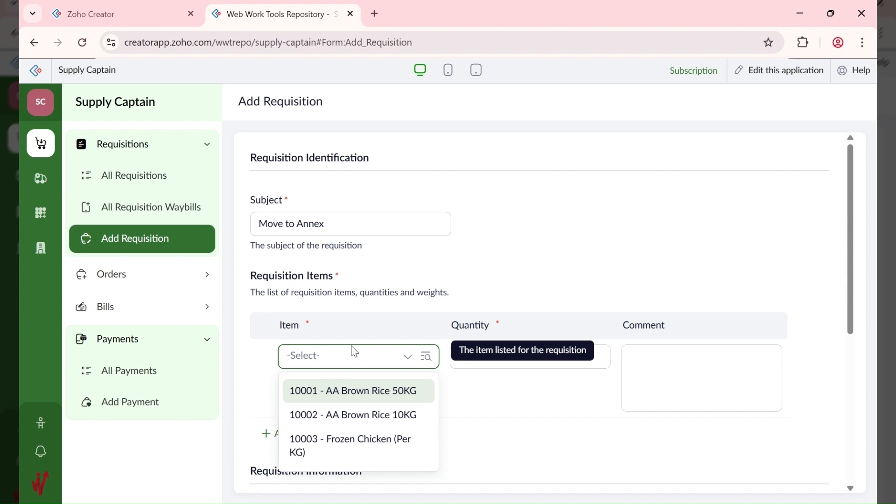
left_click(372, 390)
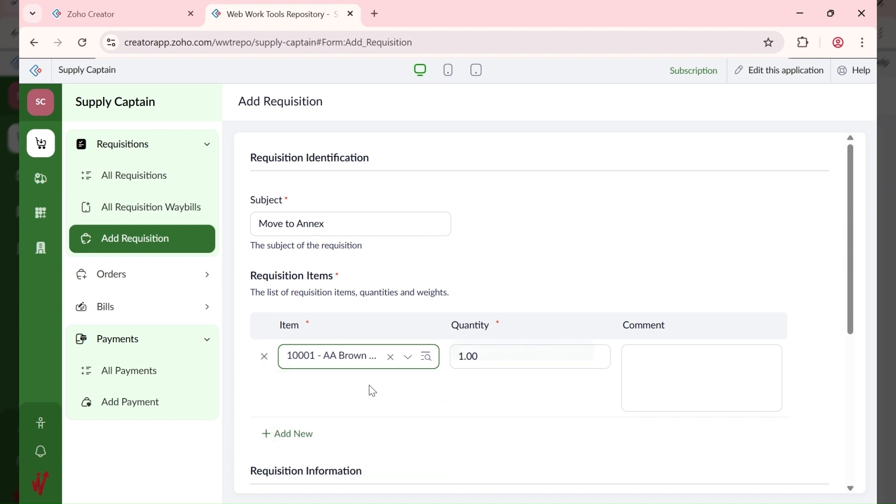
left_click(506, 359)
left_click_drag(506, 360, 452, 366)
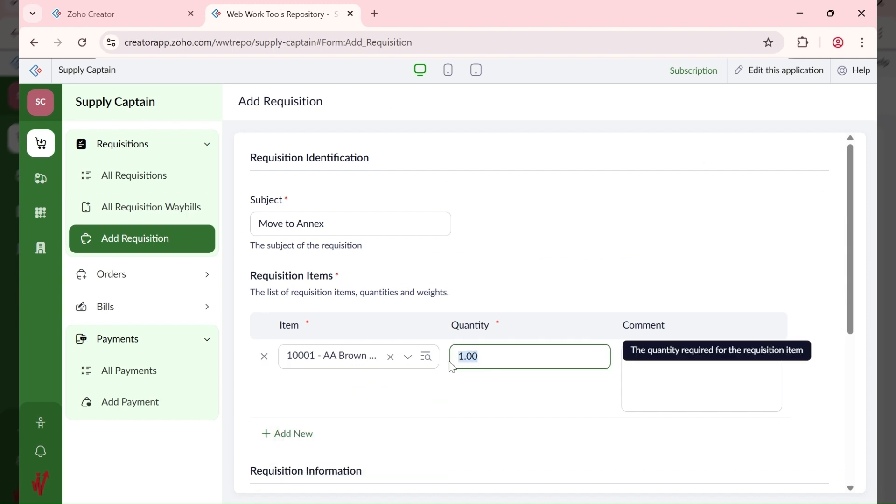
type("5")
scroll(691, 306, "down", 1)
left_click(679, 297)
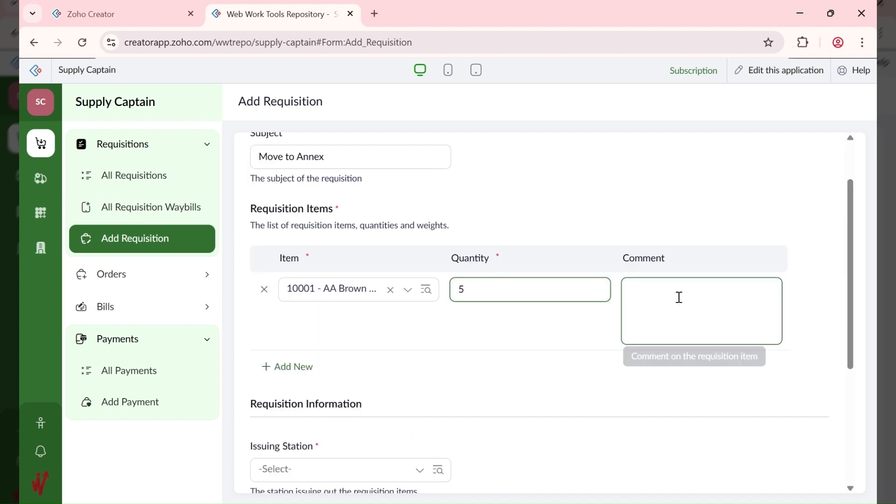
type("Just fo")
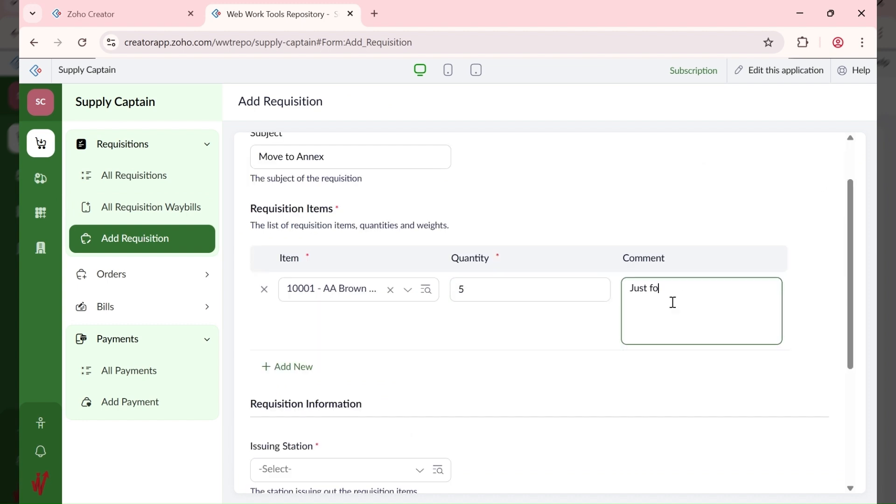
type("r today's cooking")
Step: Set issuing station ABC HQ - 10001 and receiving station ABC ANNEX - 10003, then submit
scroll(506, 315, "down", 1)
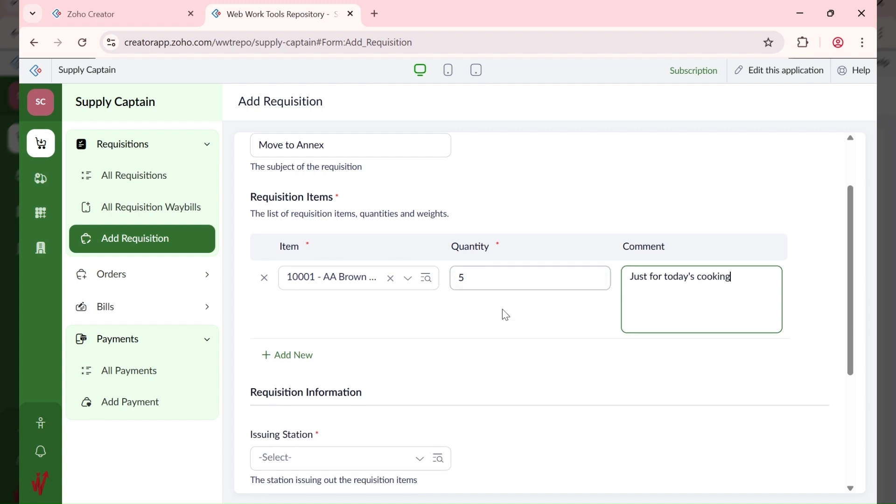
scroll(506, 315, "down", 2)
scroll(308, 289, "down", 3)
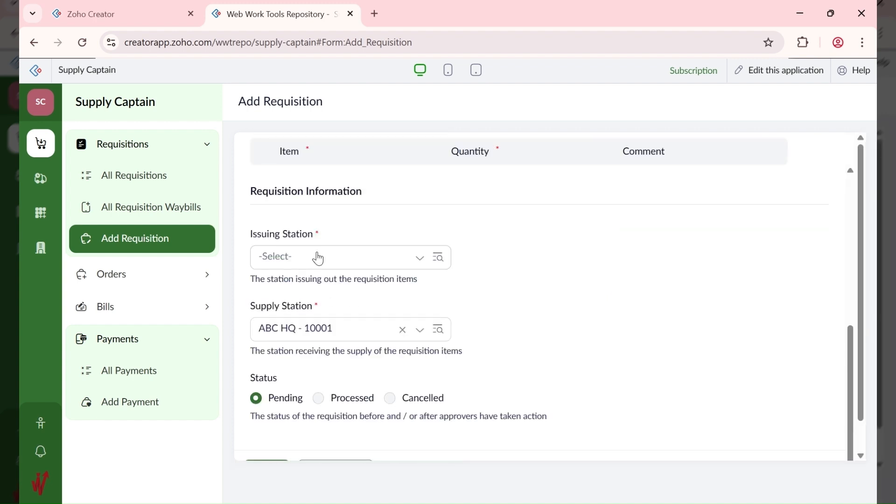
left_click(318, 258)
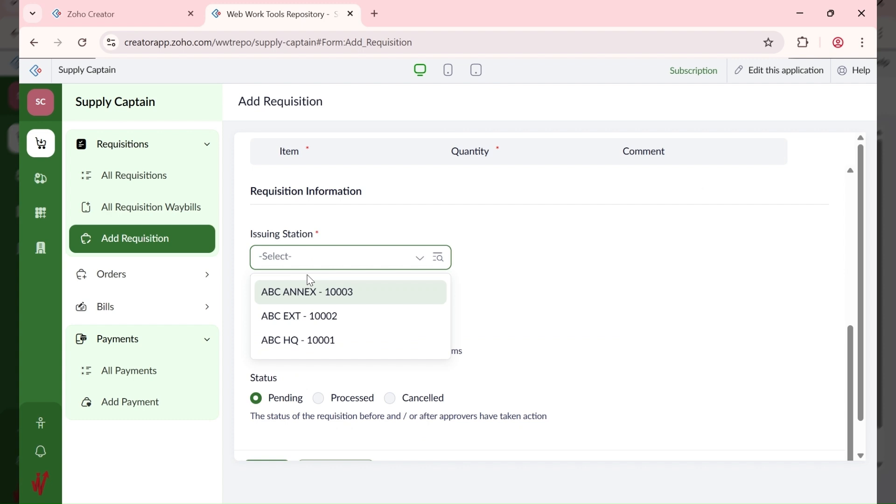
left_click(315, 344)
left_click(318, 328)
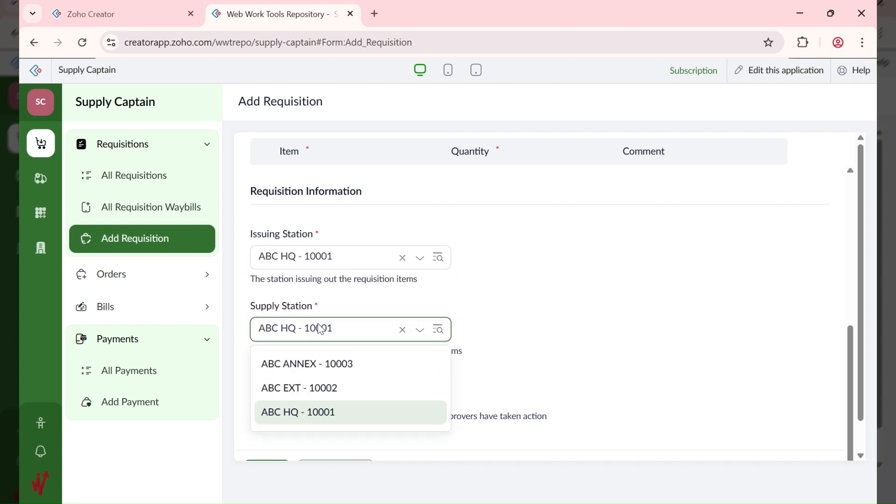
left_click(320, 364)
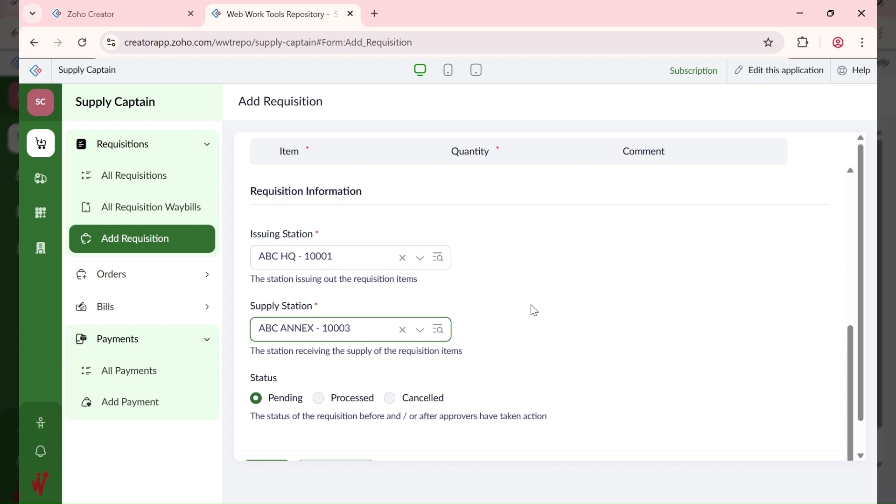
scroll(513, 322, "down", 1)
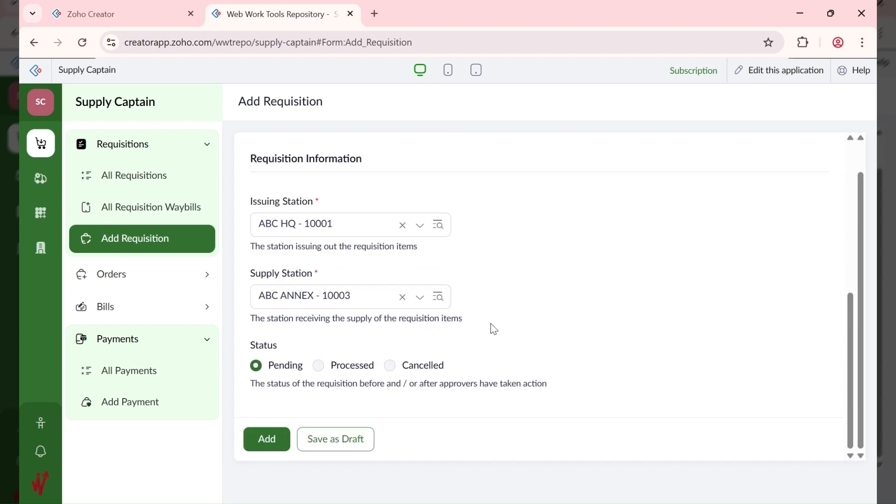
left_click(268, 441)
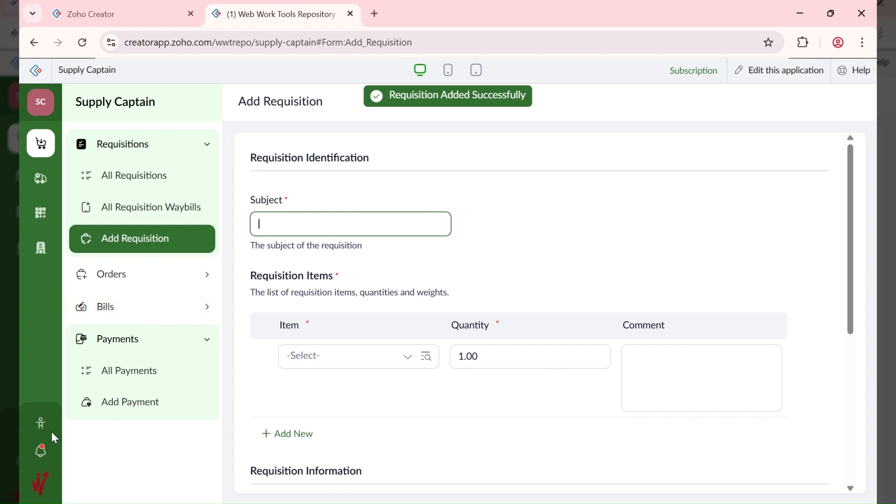
Step: Approve the pending Move to Annex requisition from Pending Tasks, then return to All Requisitions
left_click(42, 250)
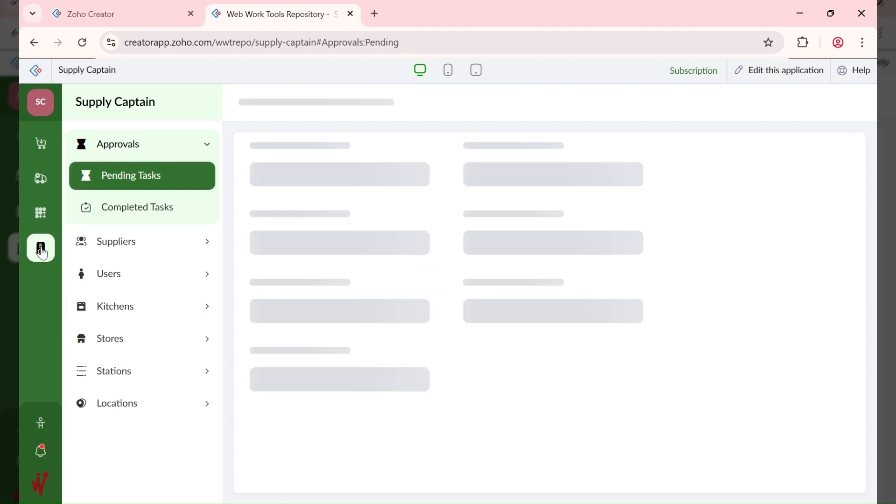
left_click(508, 202)
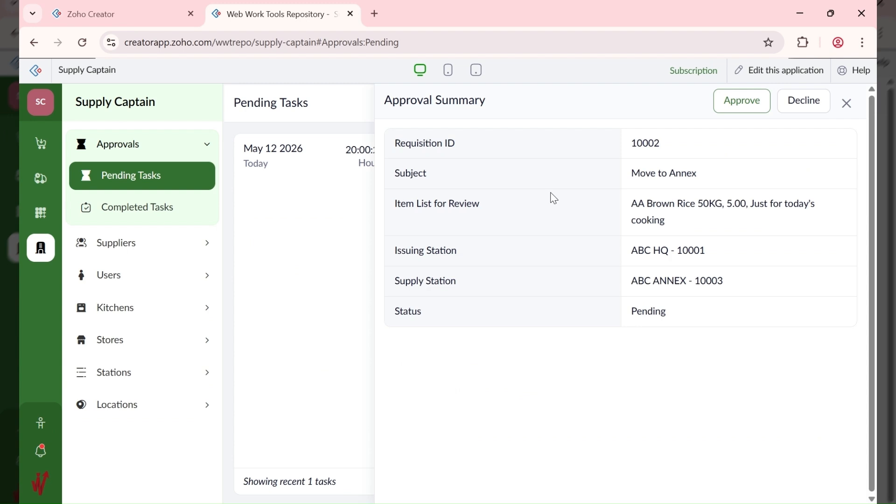
left_click(748, 108)
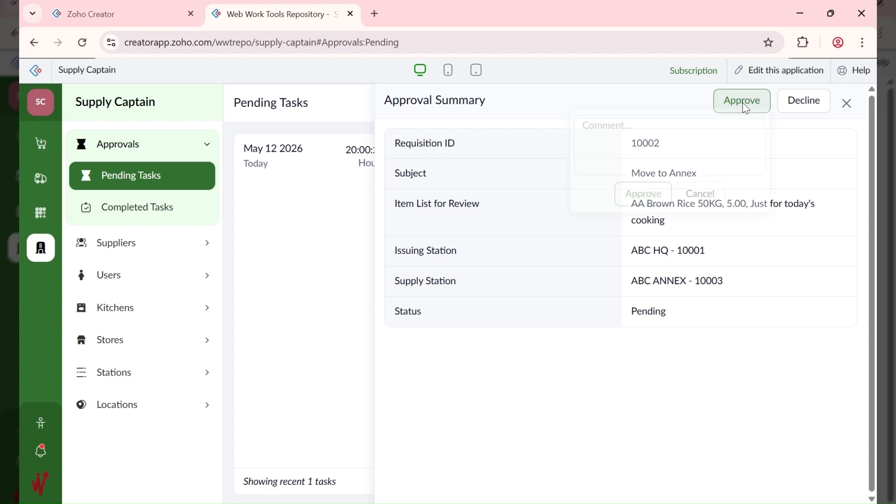
left_click(631, 213)
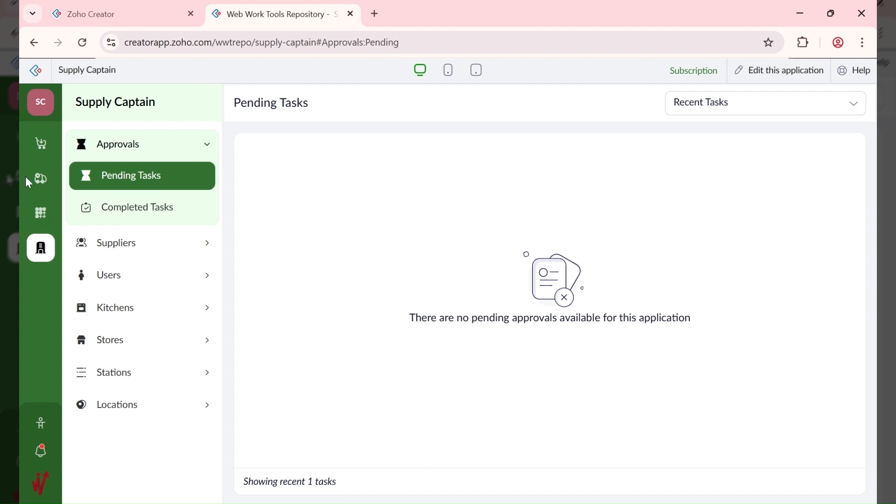
left_click(41, 143)
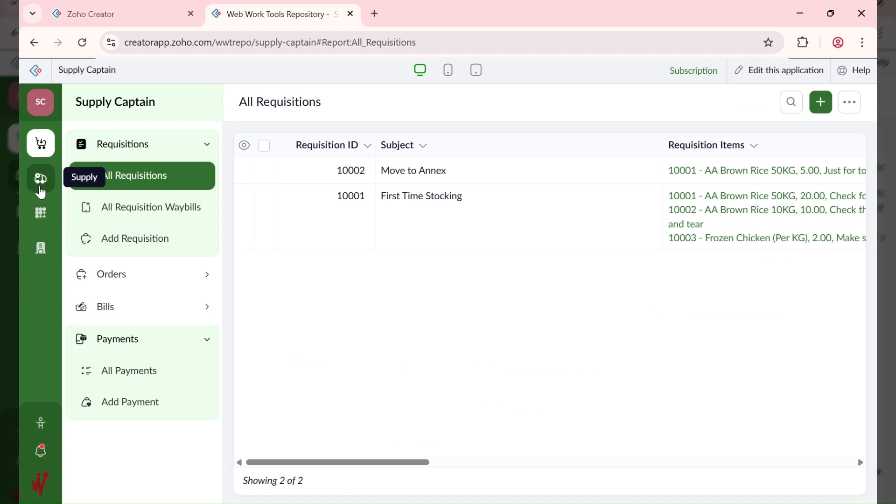
Step: Open the Add Dispatch form from the Dispatches pages in the Supplies section
left_click(41, 191)
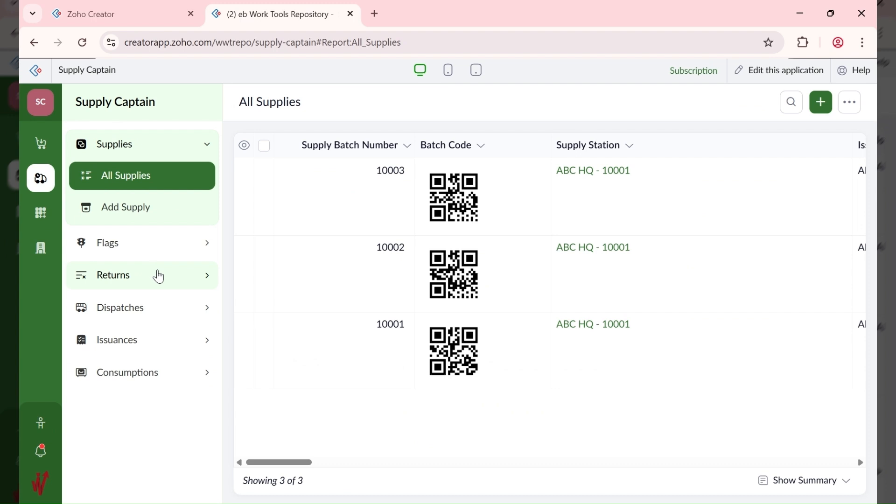
left_click(147, 313)
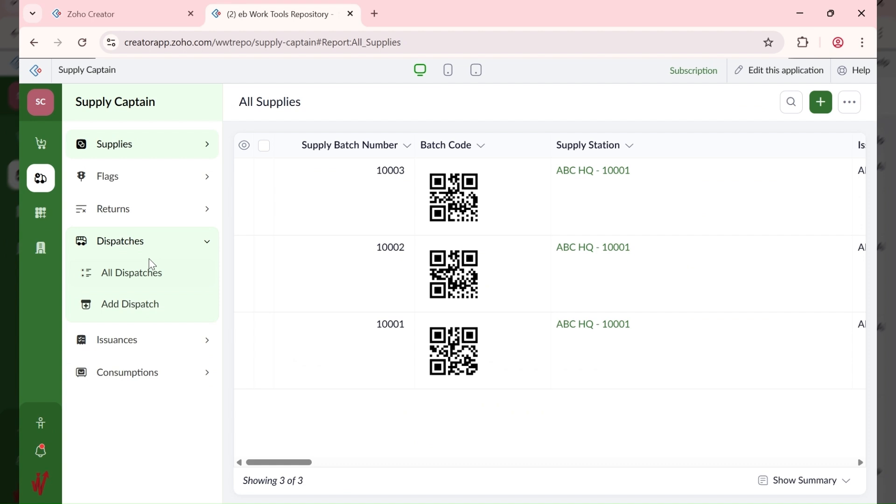
left_click(143, 316)
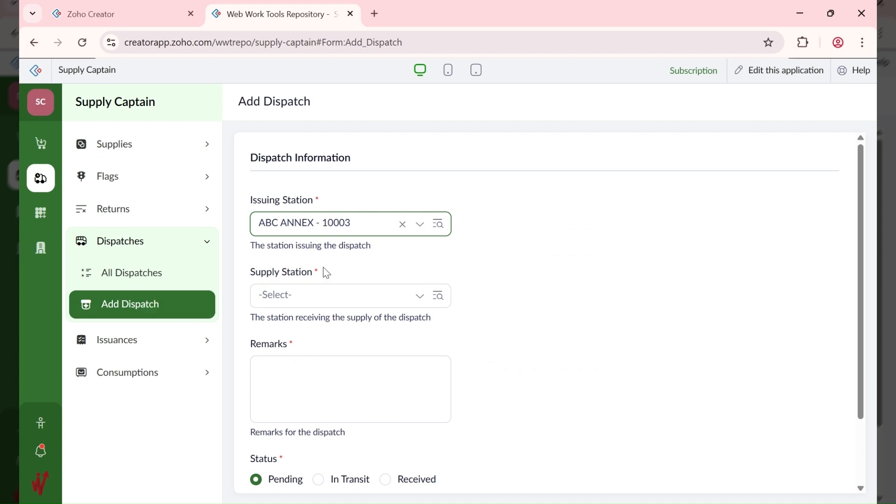
Step: Set the dispatch's issuing station to ABC HQ - 10001 and receiving station to ABC ANNEX - 10003
left_click(334, 298)
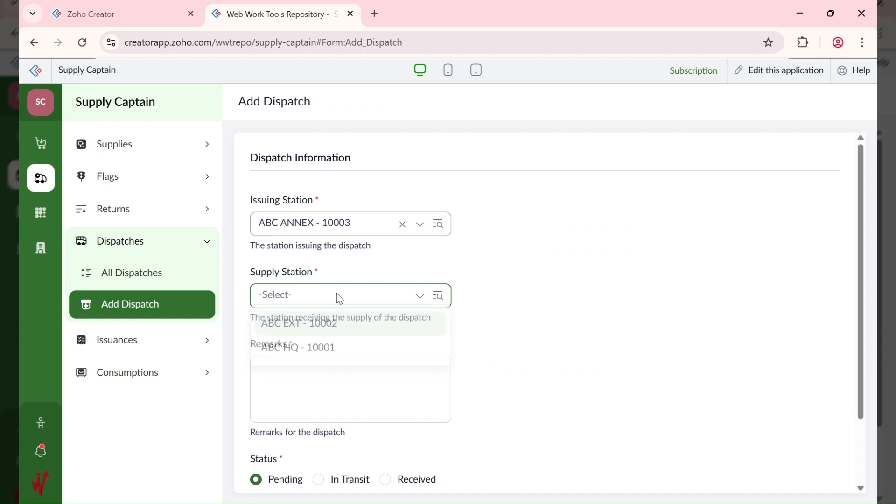
left_click(317, 226)
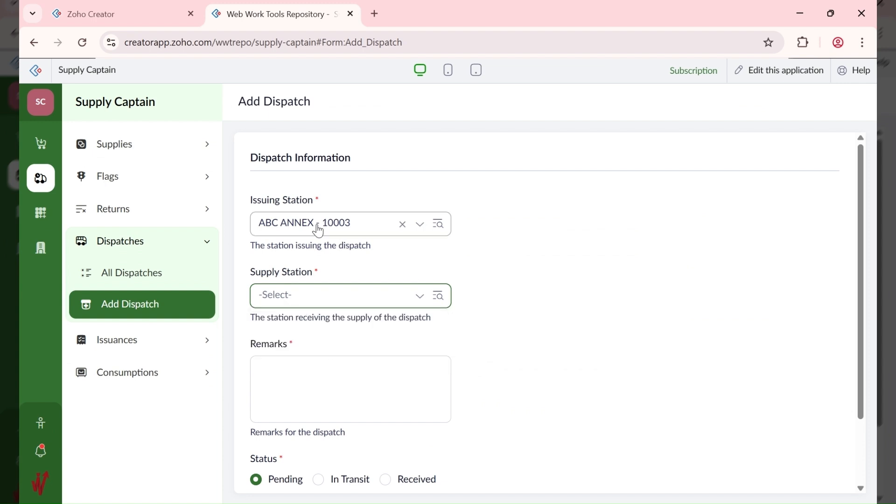
left_click(309, 229)
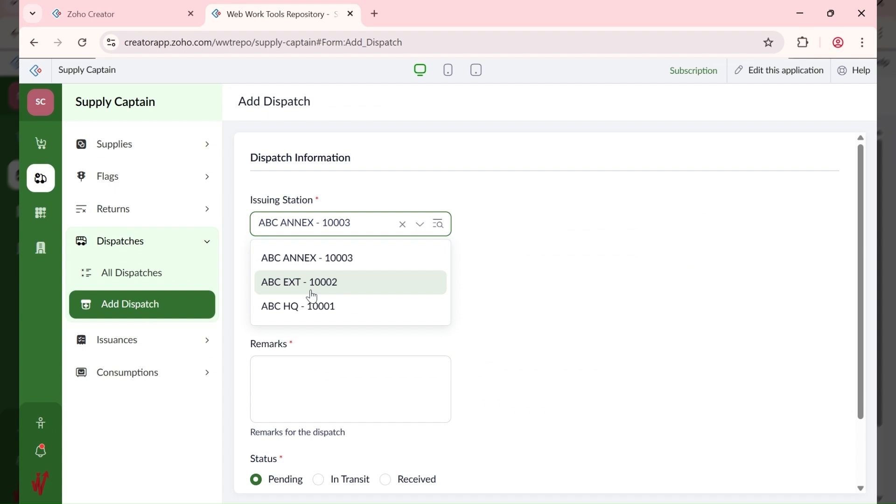
left_click(313, 307)
left_click(317, 293)
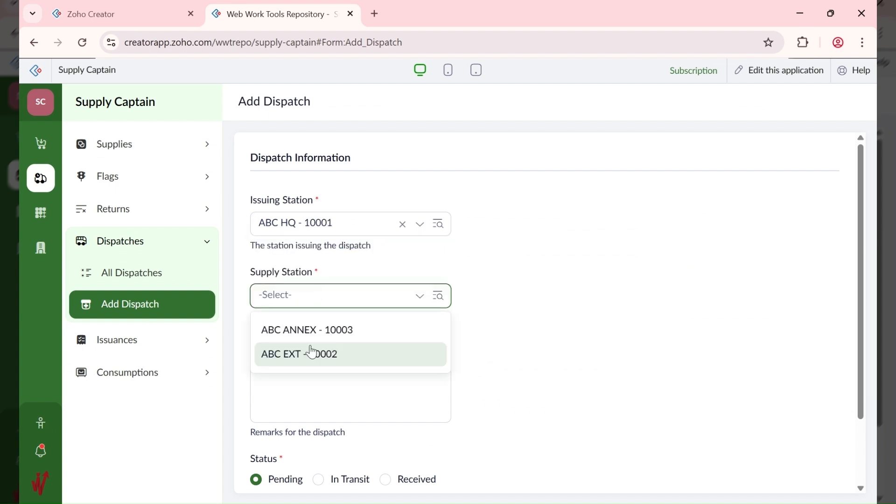
left_click(318, 331)
Step: Enter the remark 'Sienna VN 1023' and add the dispatch
key("Tab")
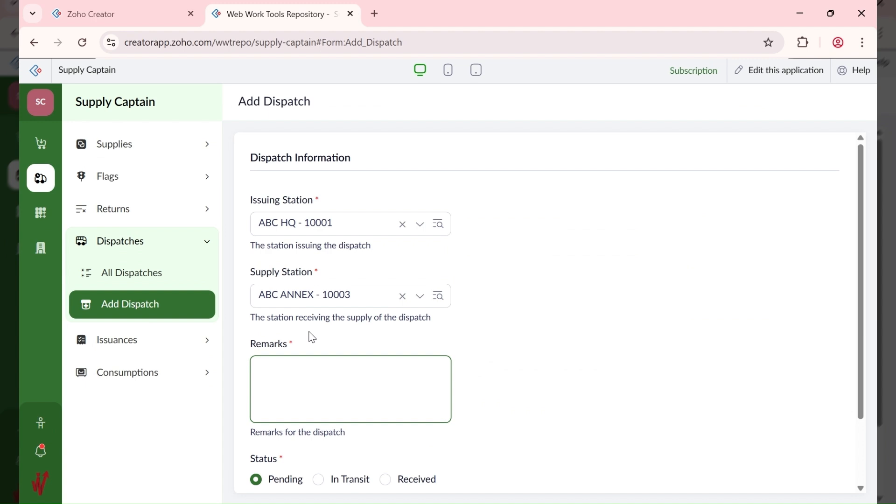
type("Mack Truck")
key("ctrl+a")
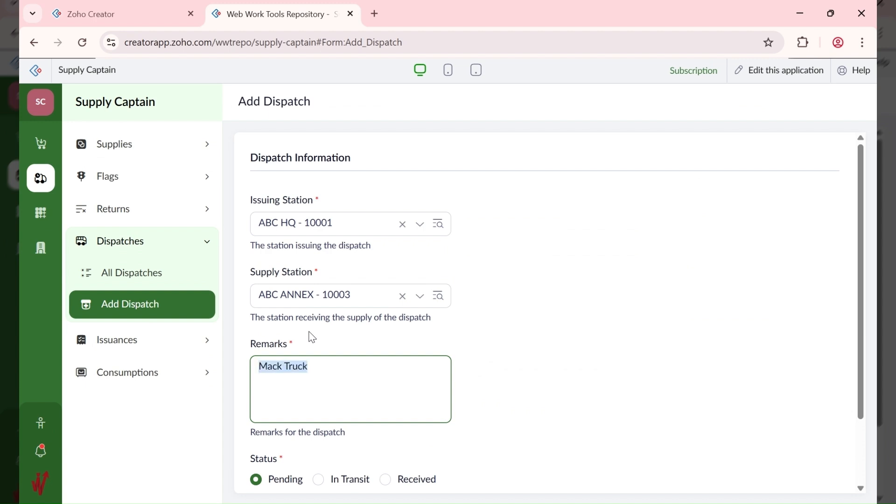
type("Sienna")
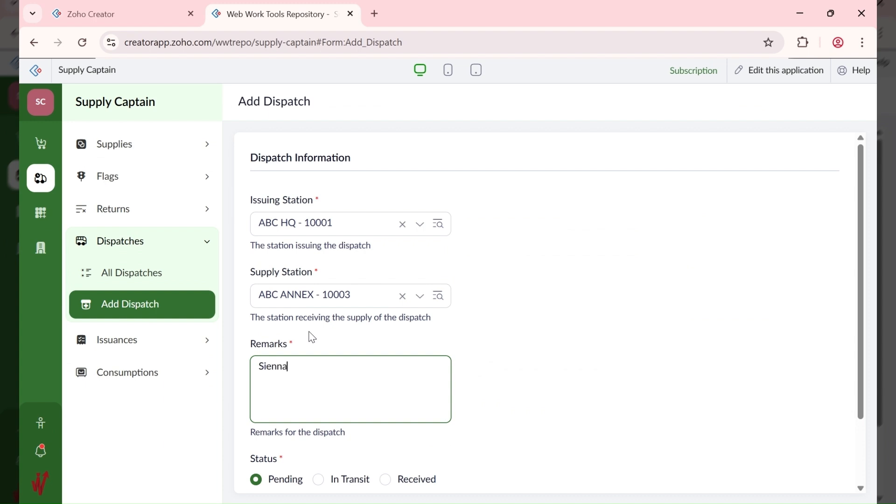
key("Home")
type("Company Sienna V")
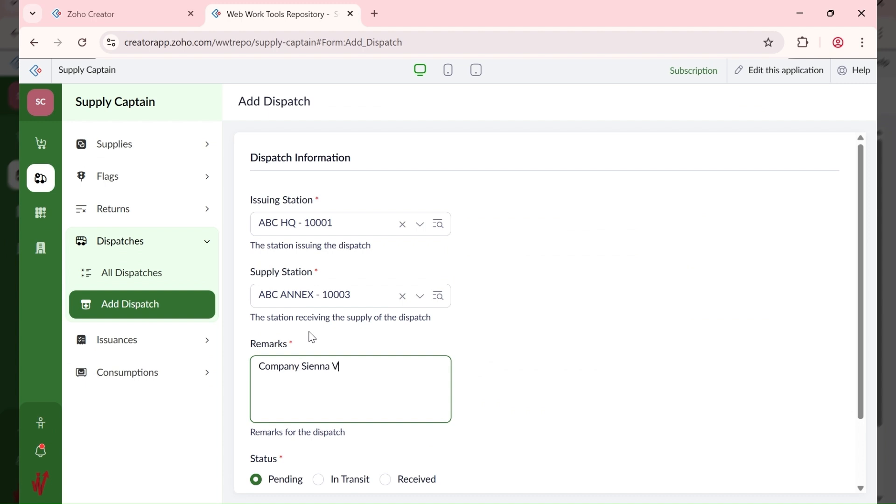
type("N 1023")
scroll(305, 339, "down", 2)
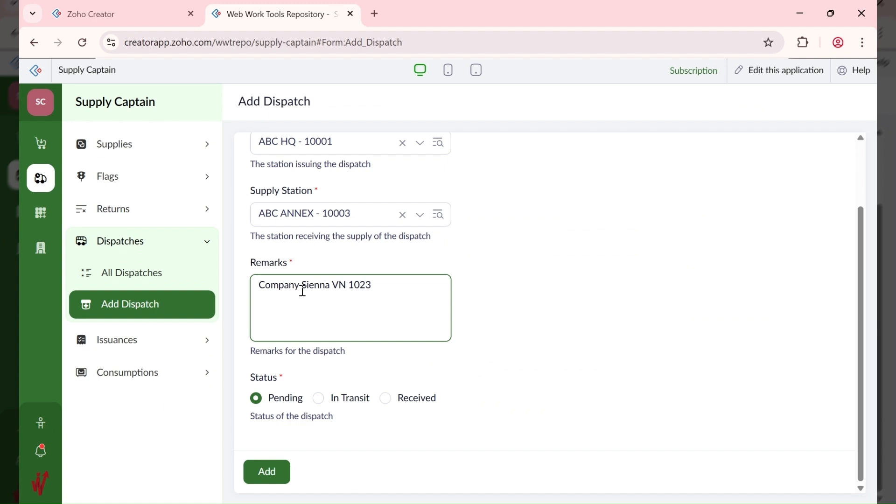
key("ctrl+BackSpace")
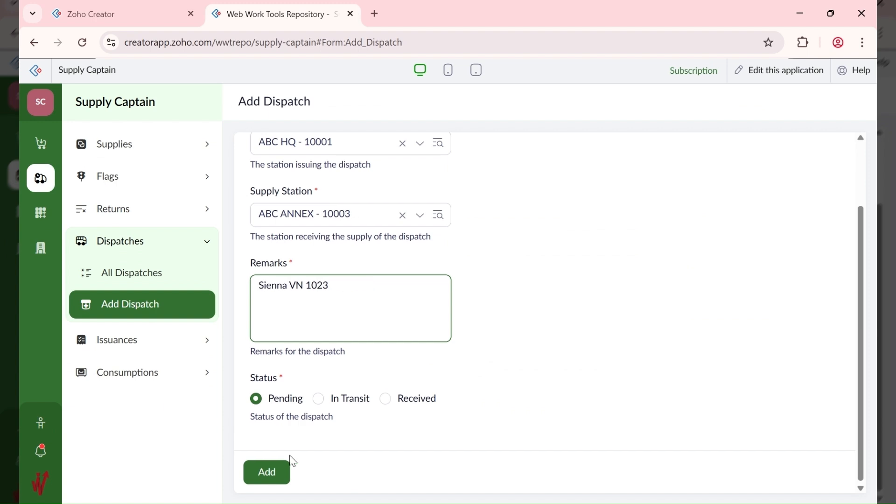
left_click(269, 471)
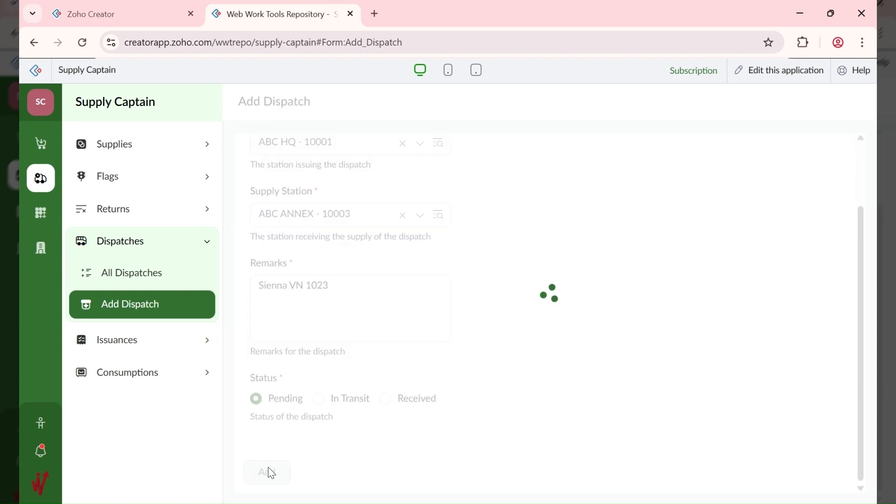
Step: Check All Dispatches, then open the Add Issuance form
left_click(160, 278)
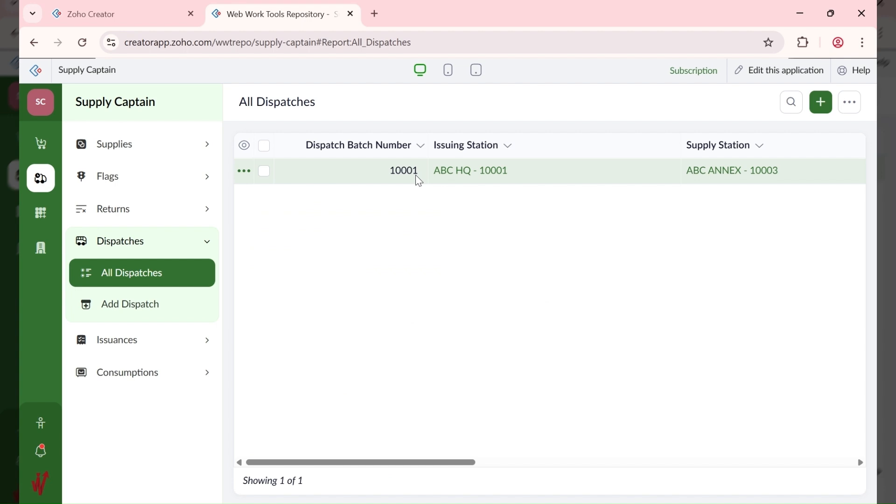
left_click(149, 347)
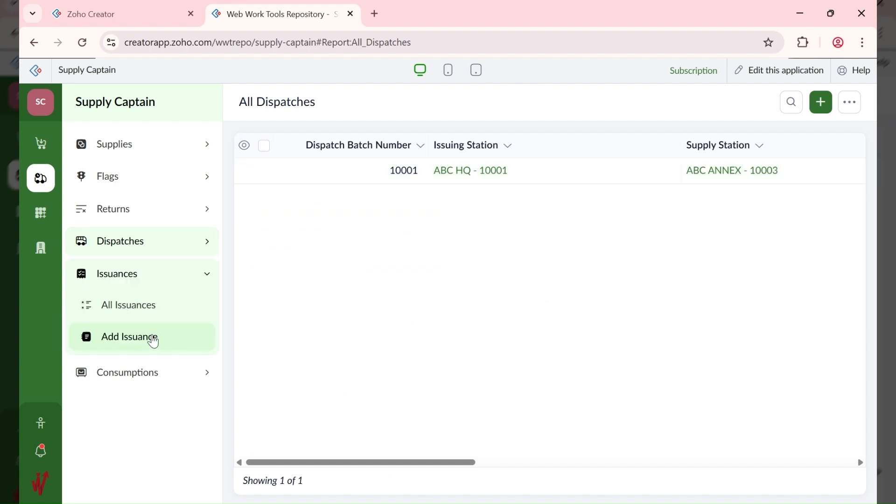
left_click(154, 346)
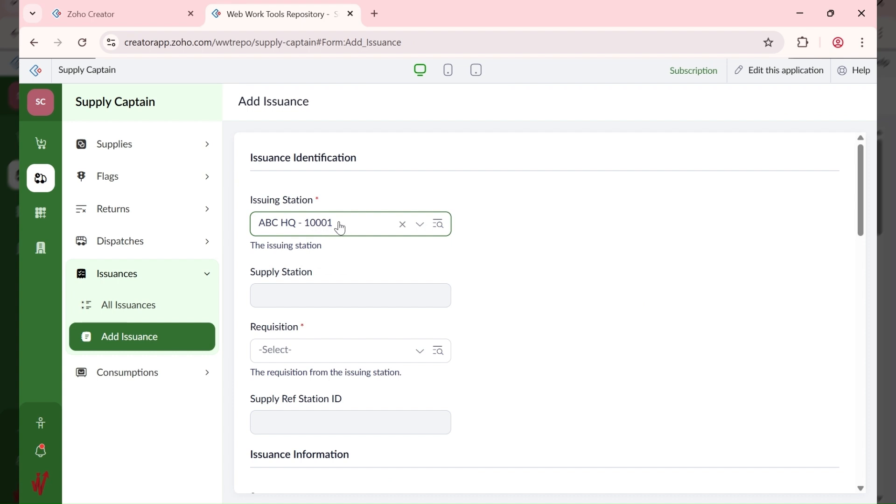
Step: Choose requisition Move to Annex - 10002, store 10001 - ABC HQ Dry and section Non-Perishables - 10002
scroll(303, 235, "down", 2)
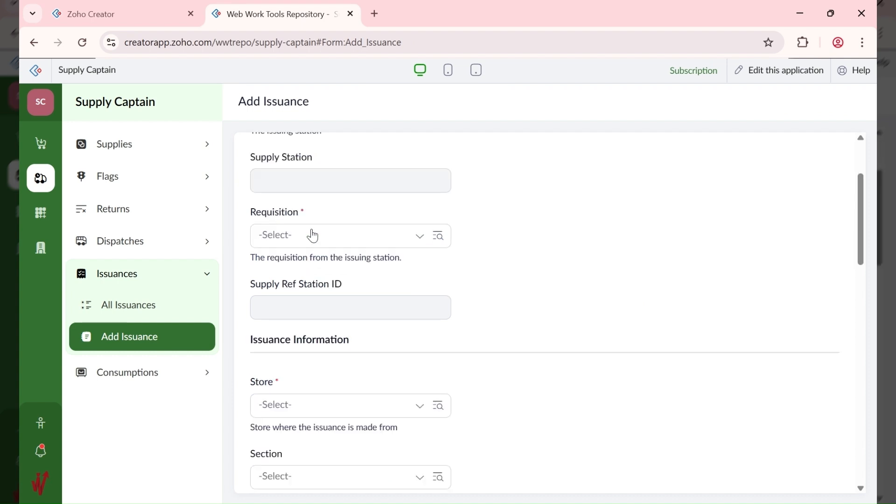
left_click(313, 236)
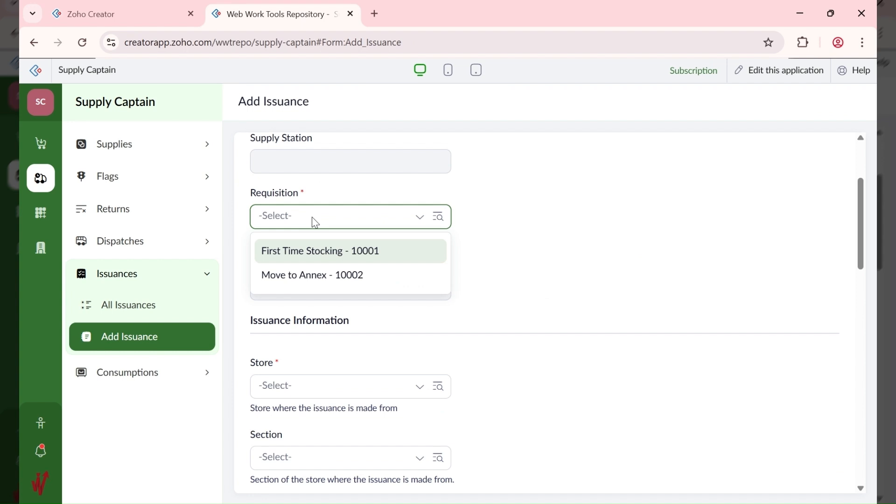
left_click(325, 276)
scroll(495, 286, "down", 3)
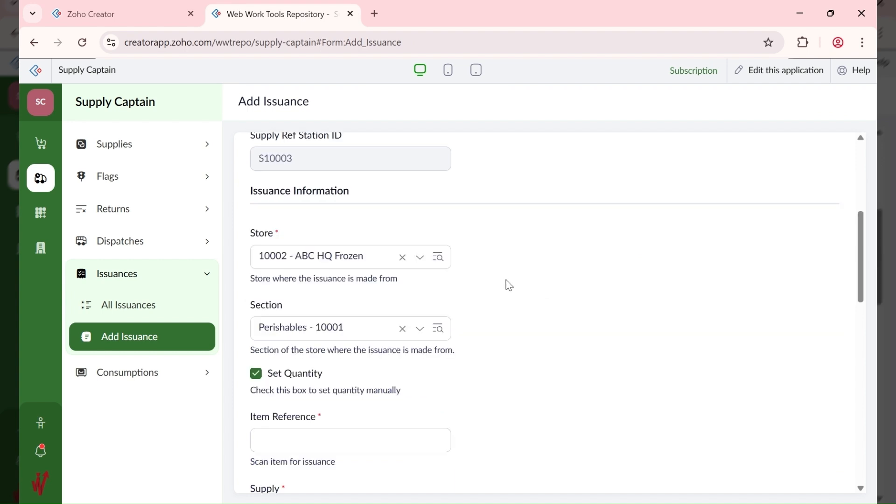
left_click(324, 258)
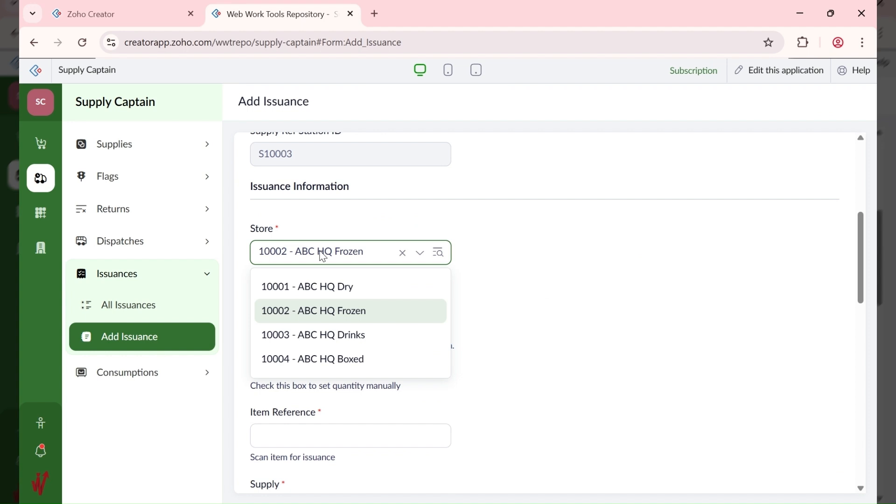
left_click(333, 288)
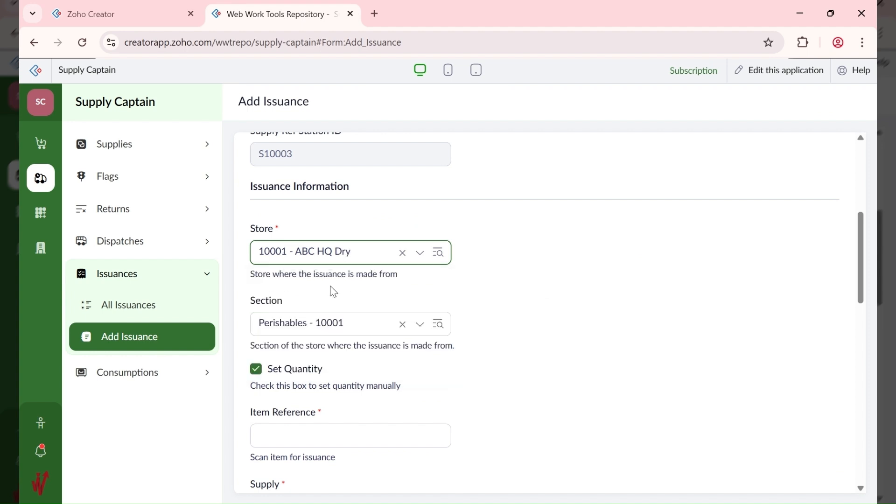
left_click(336, 329)
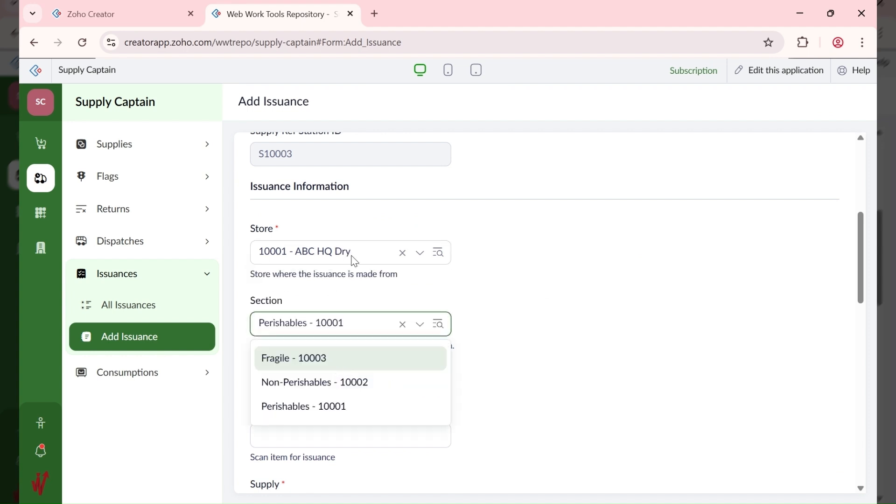
left_click(327, 384)
Step: Begin filling the item reference on the issuance form
scroll(503, 313, "down", 1)
left_click(303, 372)
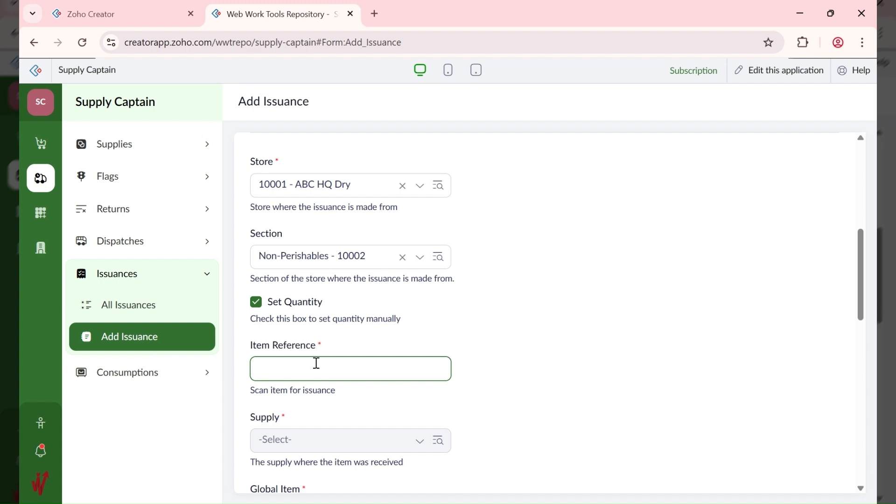
scroll(511, 308, "up", 4)
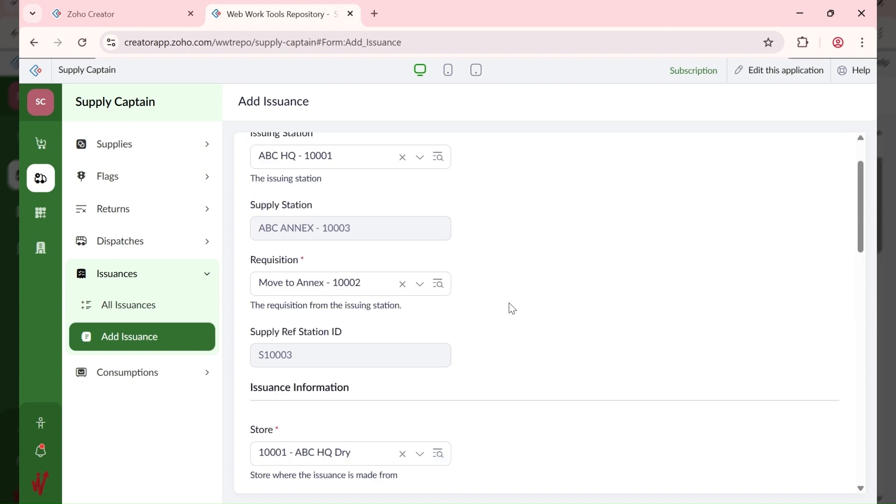
scroll(512, 309, "up", 1)
scroll(512, 309, "down", 1)
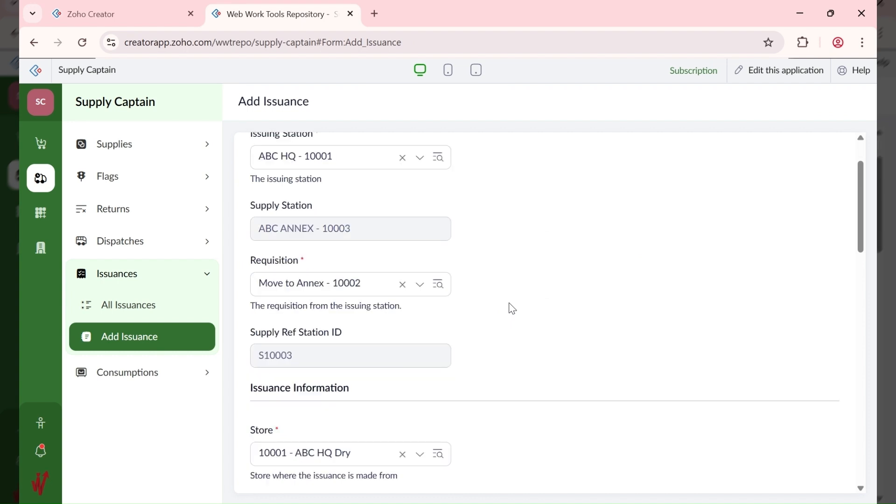
scroll(512, 308, "down", 3)
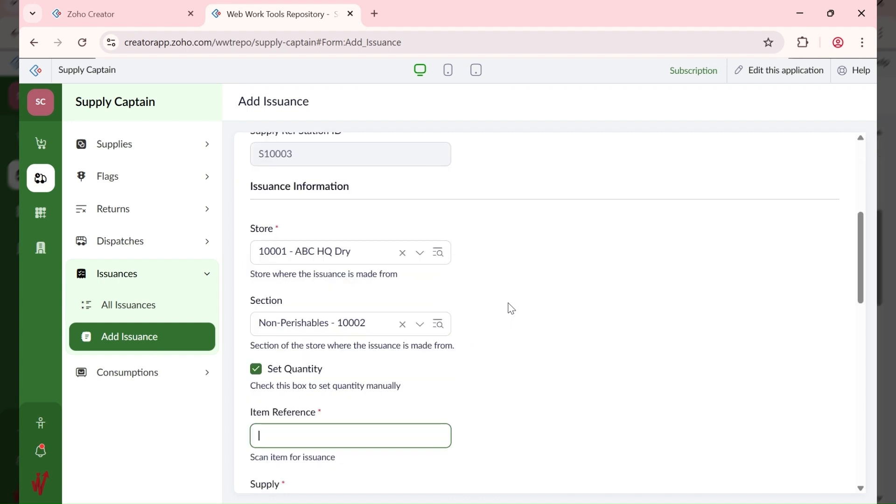
scroll(512, 308, "down", 2)
scroll(512, 309, "down", 1)
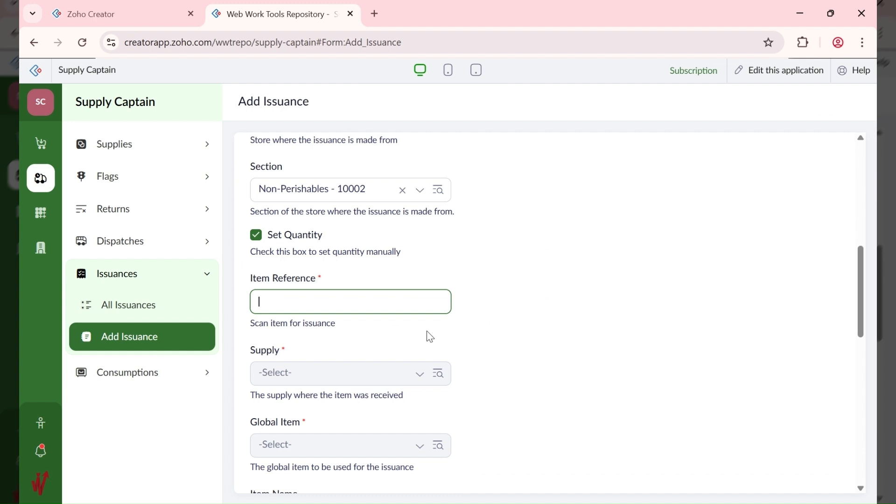
Step: Switch to the Items area so the All Global Items report loads
left_click(41, 213)
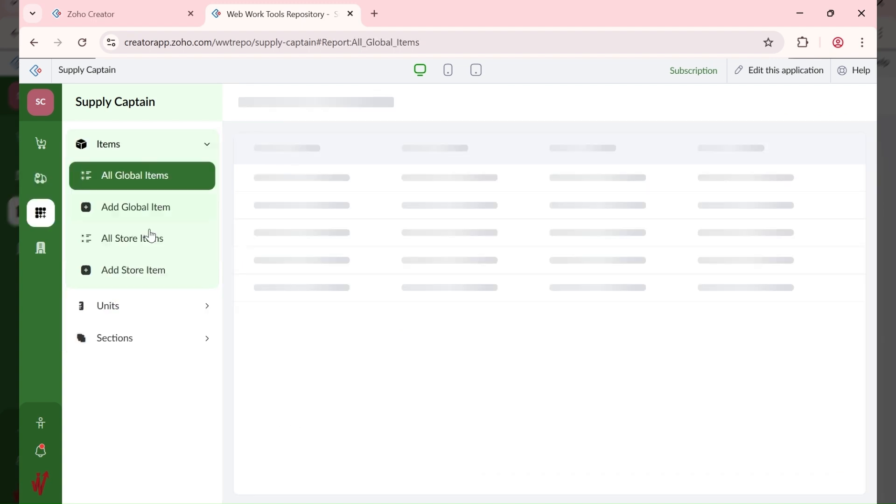
Step: Open All Store Items and review the details of store item 10001
left_click(154, 237)
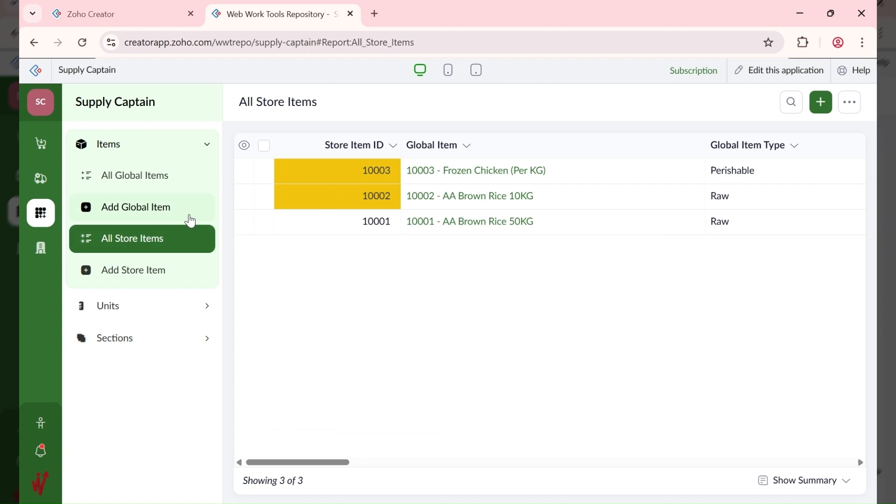
left_click(589, 229)
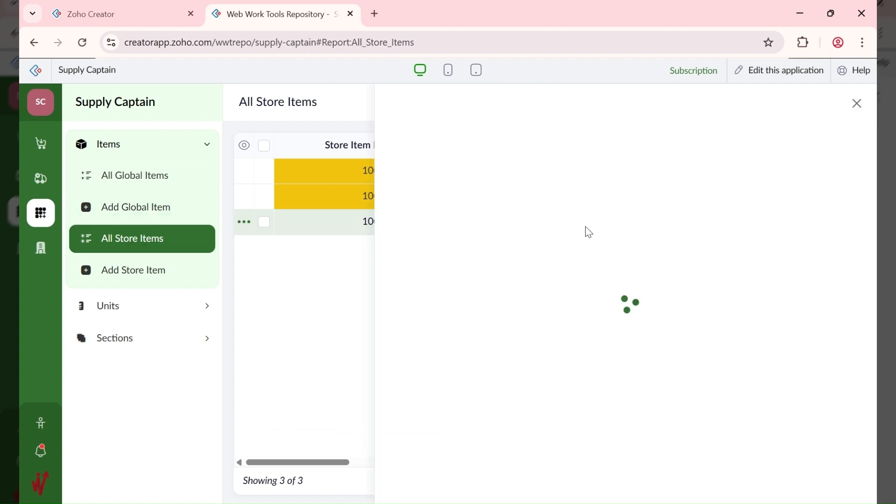
scroll(721, 273, "down", 2)
scroll(720, 272, "down", 3)
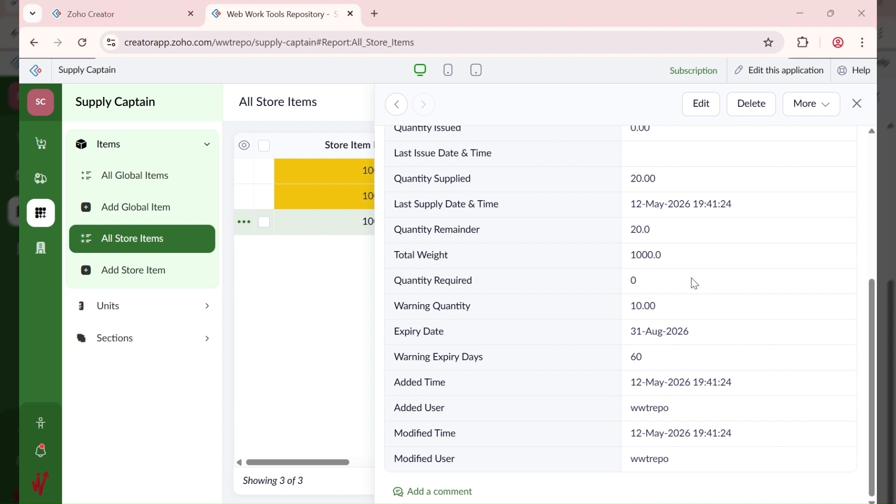
scroll(577, 229, "up", 1)
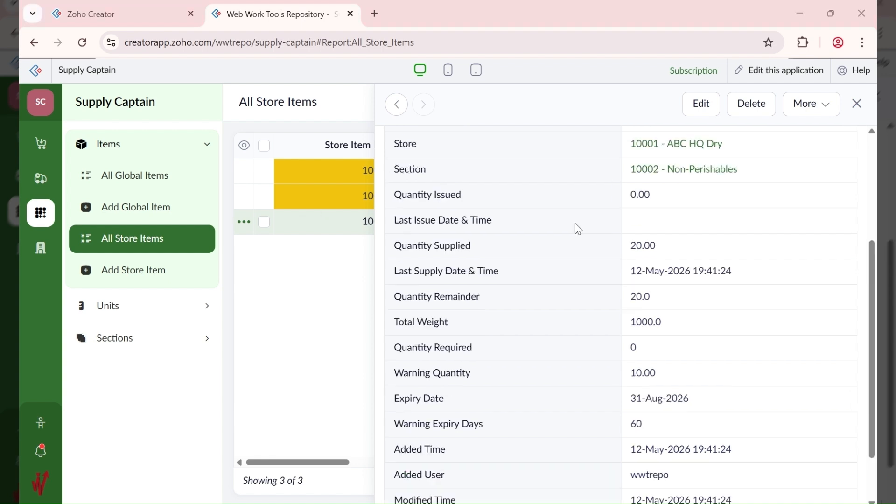
Step: Review global item AA Brown Rice 50KG in All Global Items, then go to Supplies
left_click(148, 182)
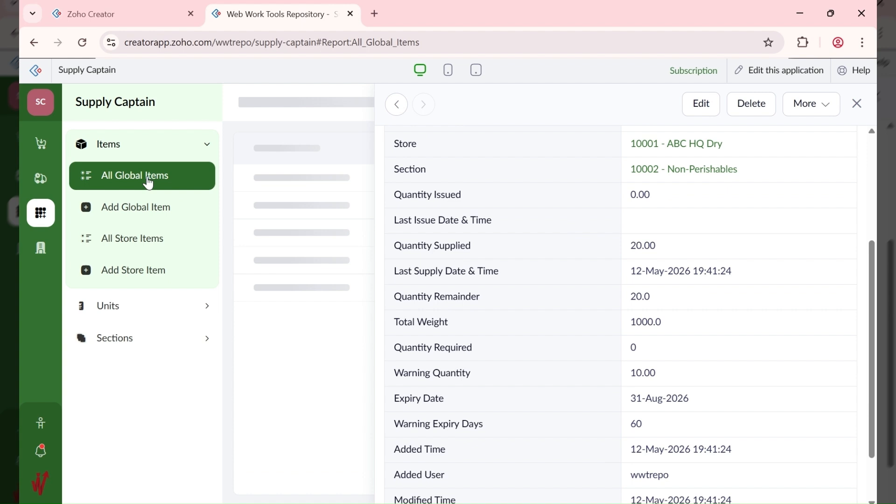
left_click(540, 223)
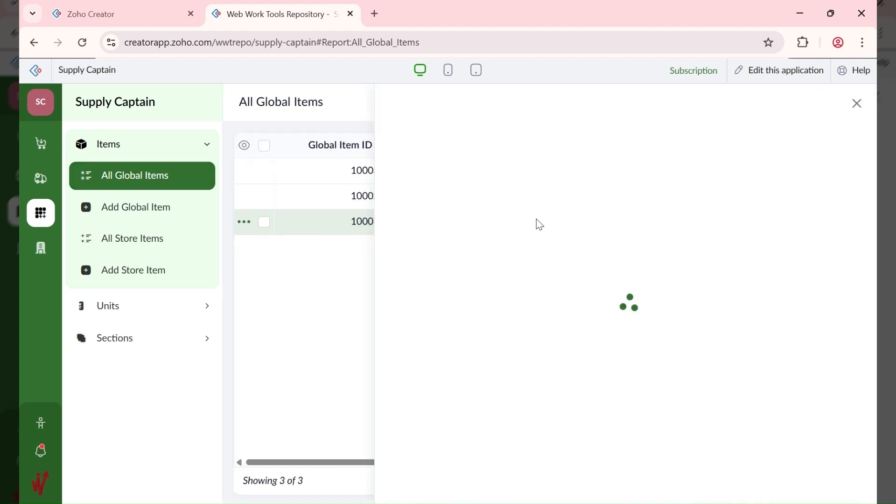
left_click(856, 104)
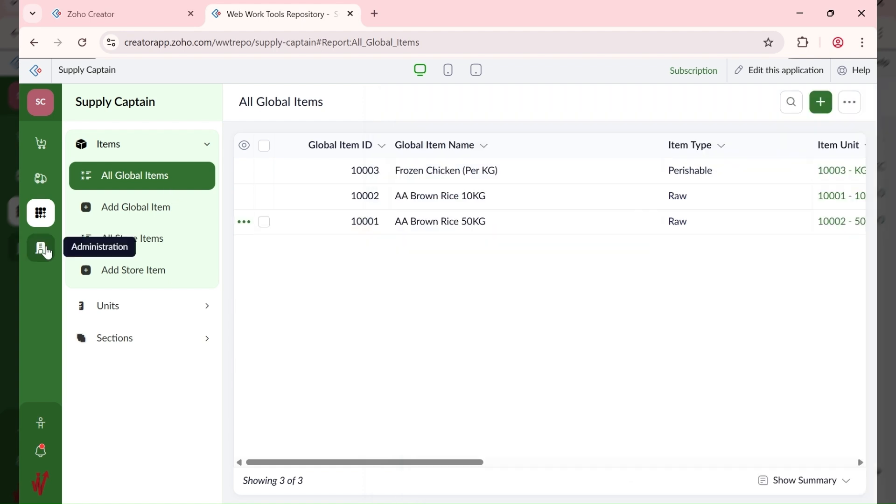
left_click(41, 181)
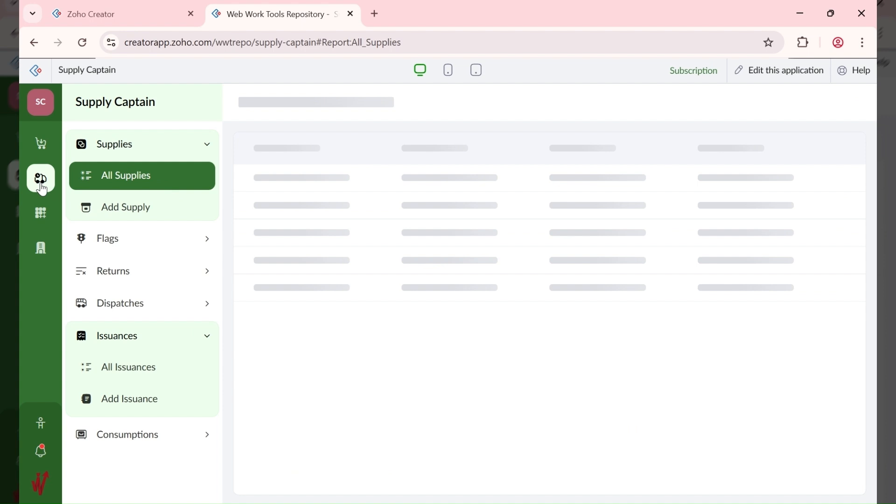
Step: Start a new issuance with requisition Move to Annex - 10002
left_click(142, 401)
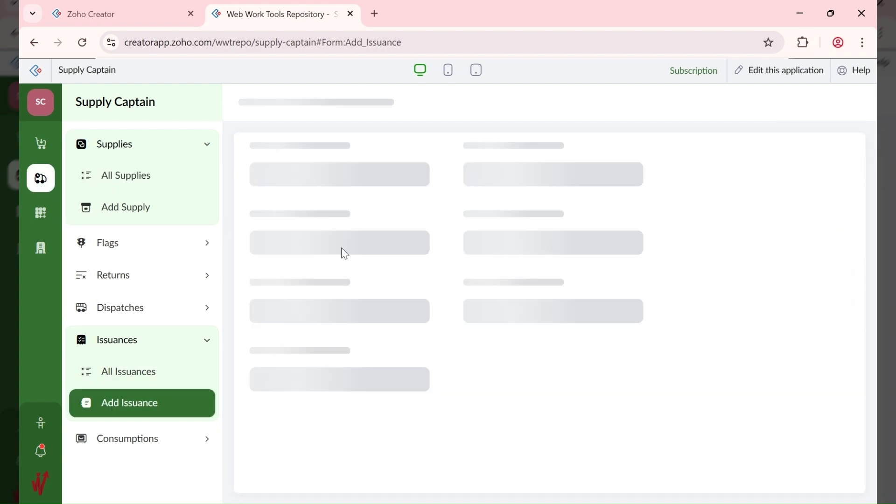
scroll(309, 335, "down", 1)
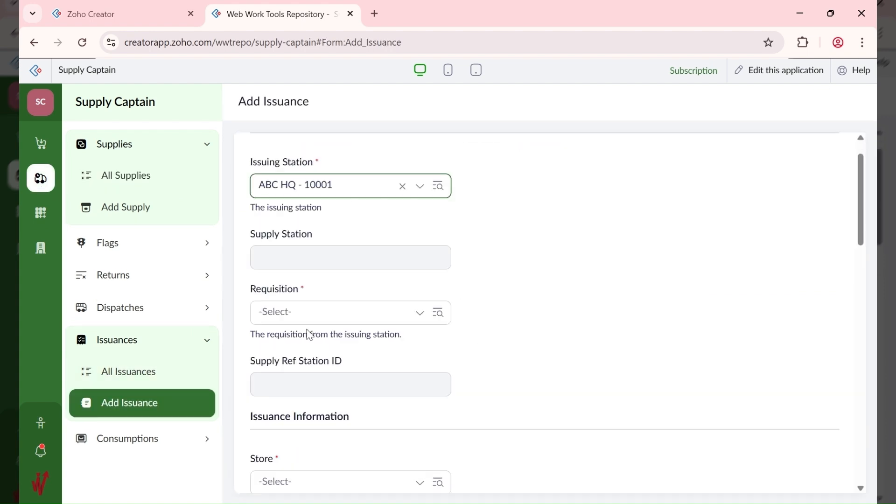
scroll(309, 335, "down", 2)
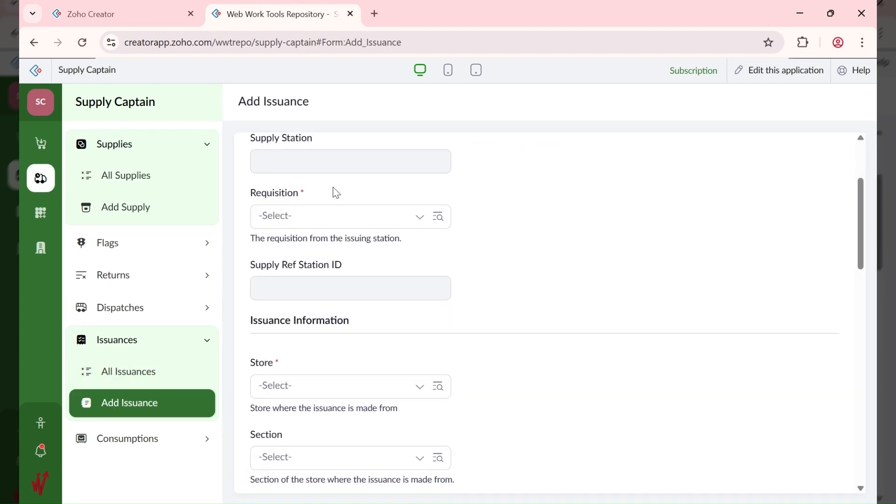
left_click(315, 223)
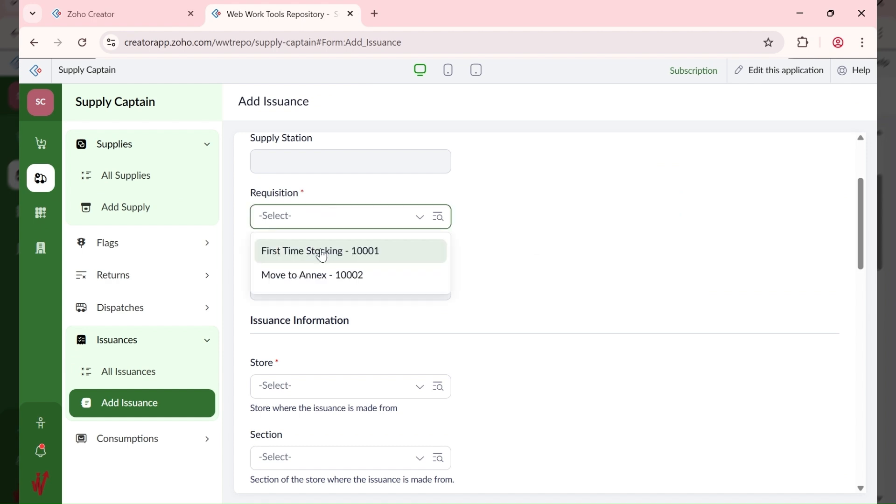
left_click(326, 275)
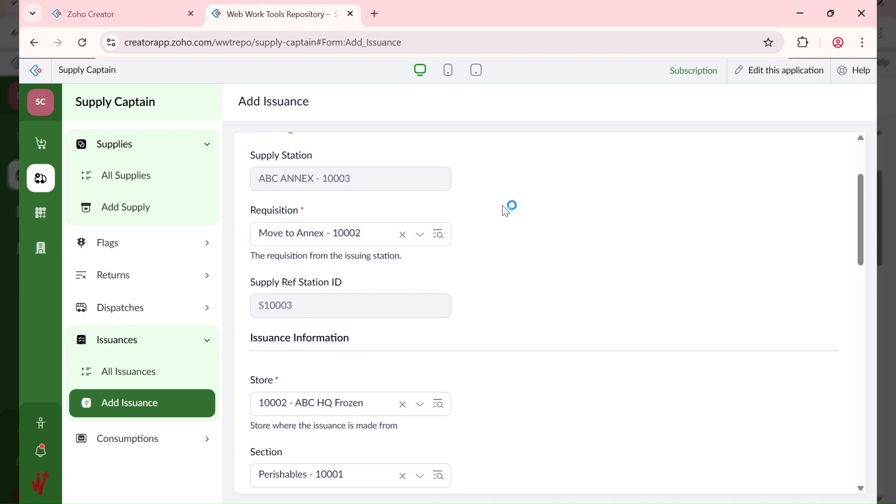
Step: Set store 10001 - ABC HQ Dry and section Non-Perishables - 10002
scroll(499, 212, "up", 3)
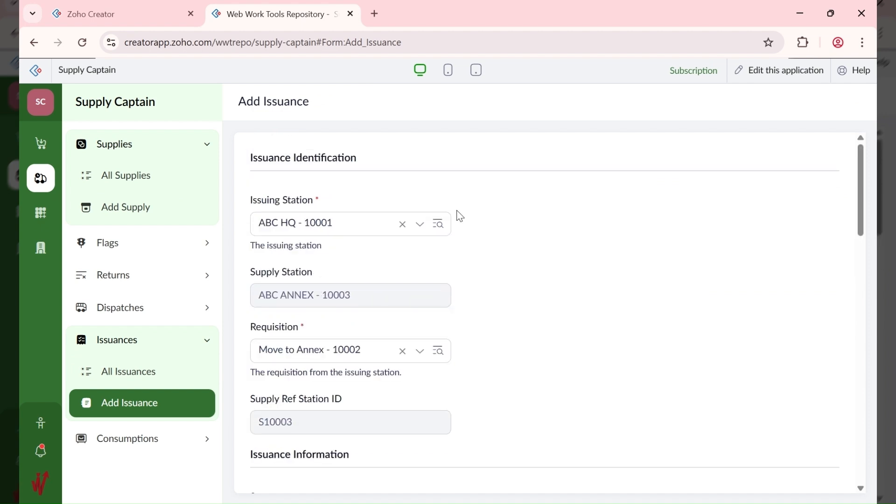
scroll(385, 258, "down", 2)
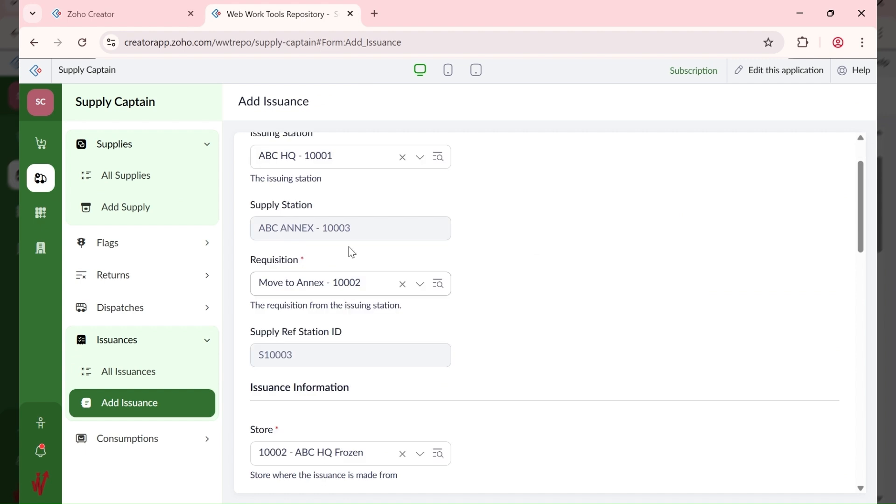
scroll(352, 252, "down", 1)
scroll(352, 250, "down", 3)
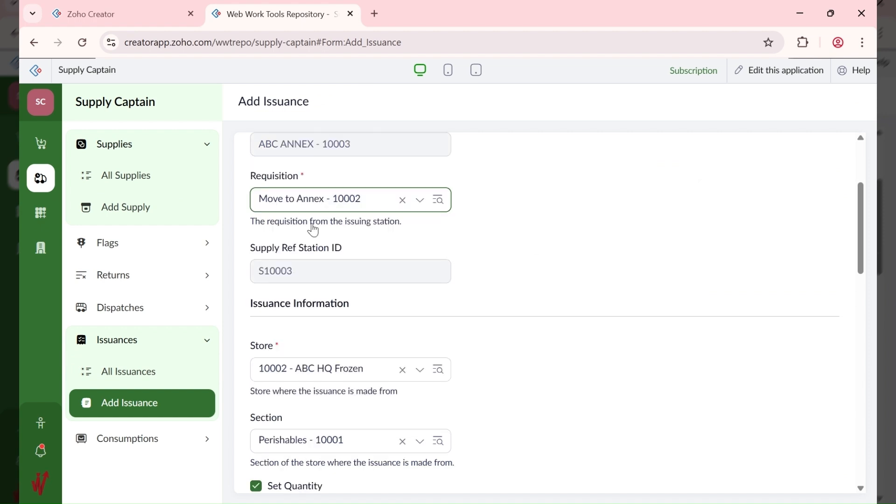
scroll(313, 229, "down", 4)
left_click(326, 265)
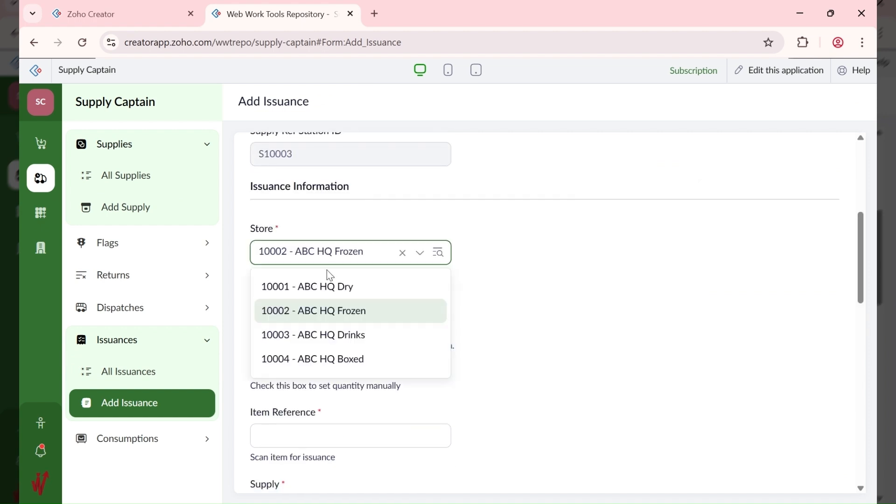
left_click(347, 287)
left_click(337, 335)
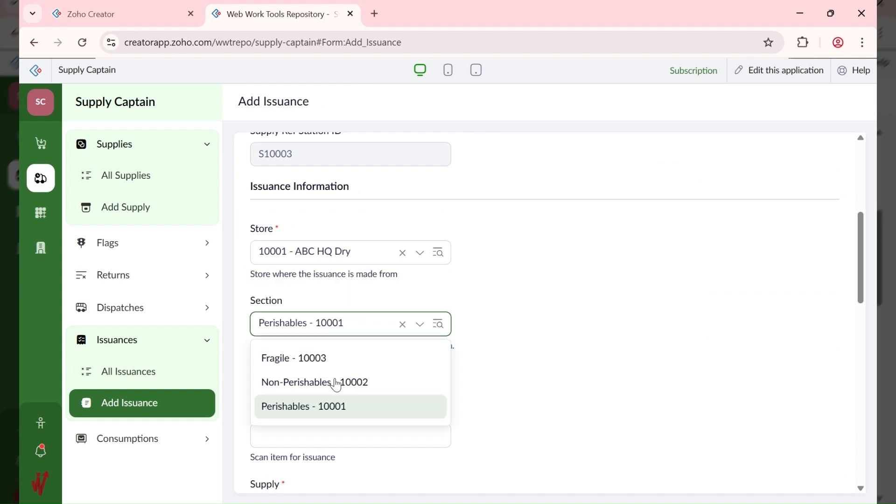
left_click(334, 392)
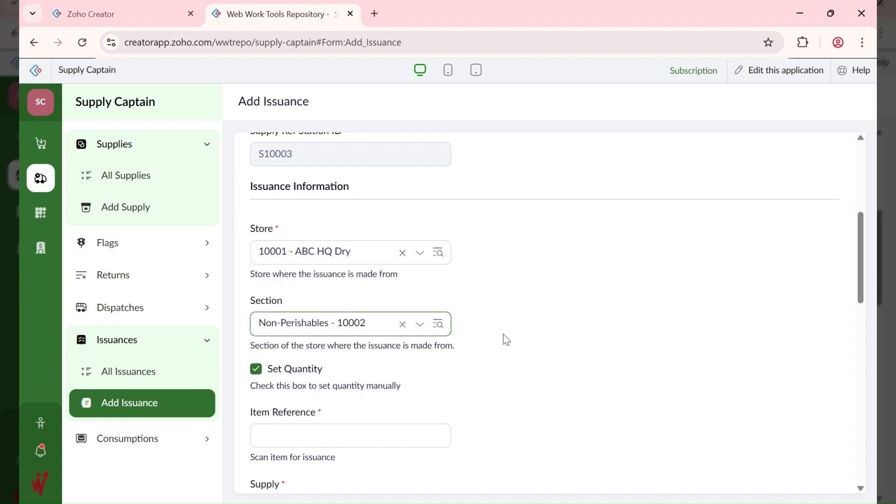
scroll(507, 340, "down", 3)
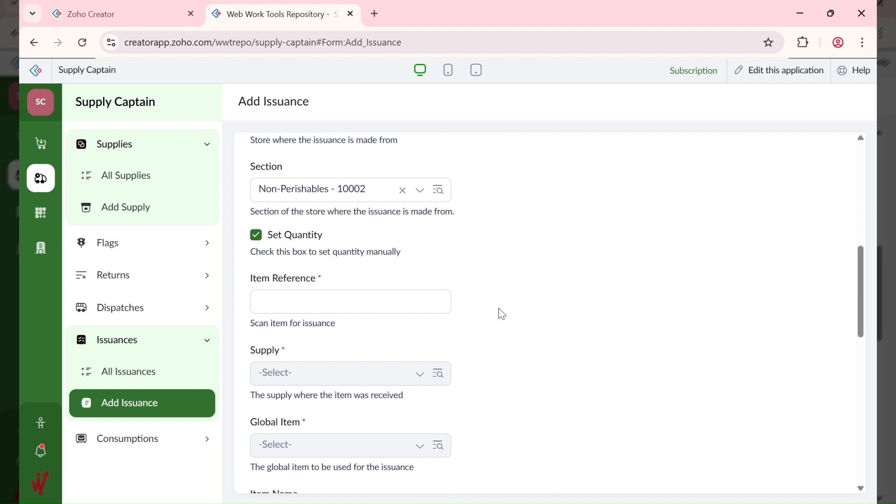
Step: Enter item reference 123-100-001 on the issuance form
left_click(303, 304)
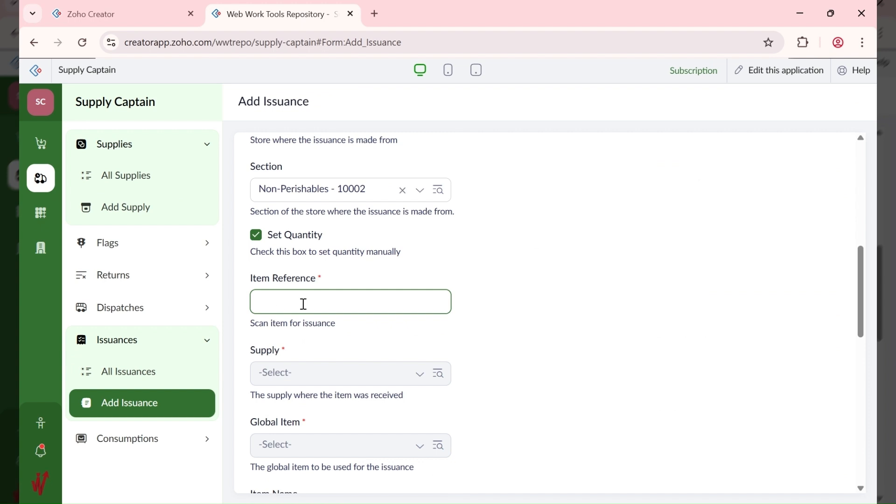
type("100")
key("BackSpace")
key("BackSpace")
key("BackSpace")
type("23-100-001")
key("Return")
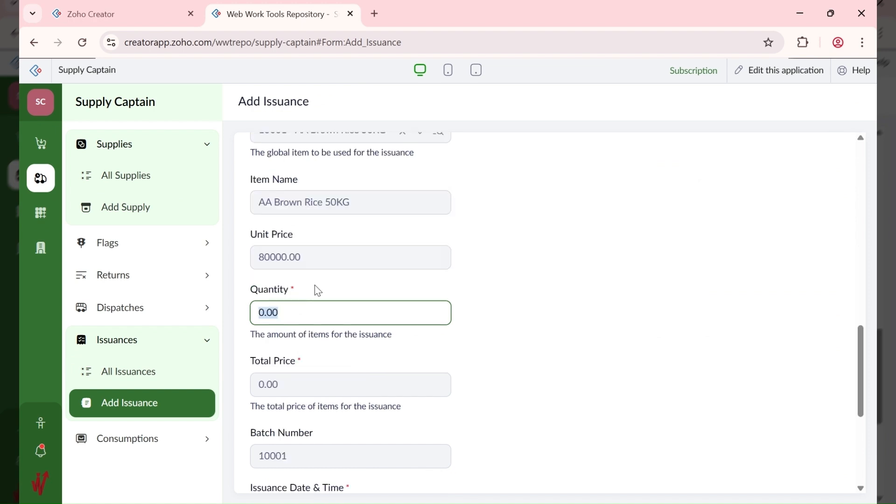
scroll(344, 203, "up", 2)
scroll(343, 202, "up", 3)
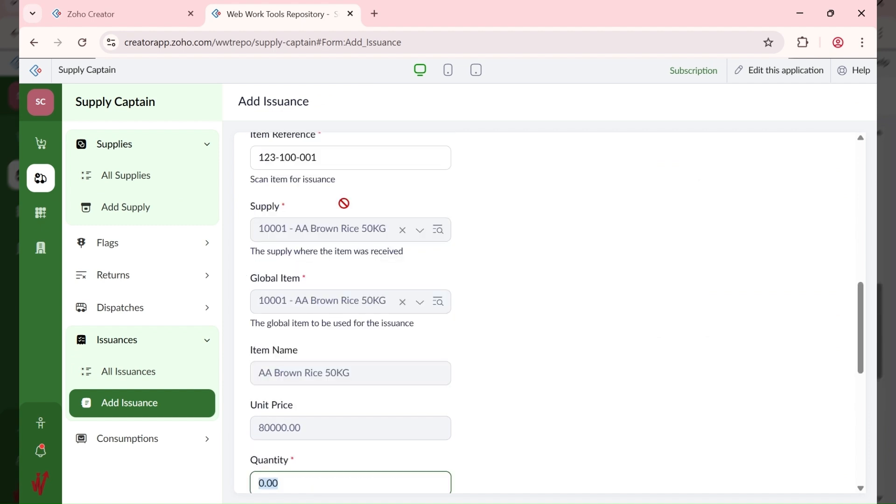
scroll(344, 203, "up", 1)
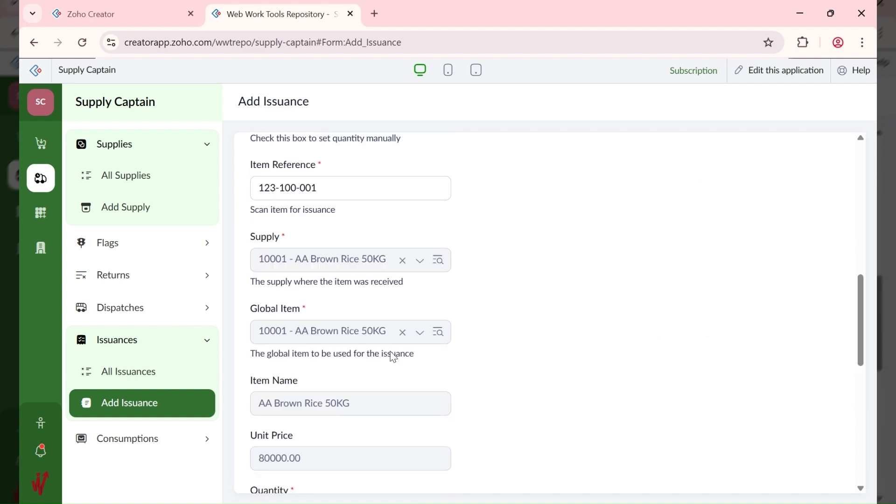
Step: Re-enter and confirm the corrected item reference 123-100-001
left_click(313, 189)
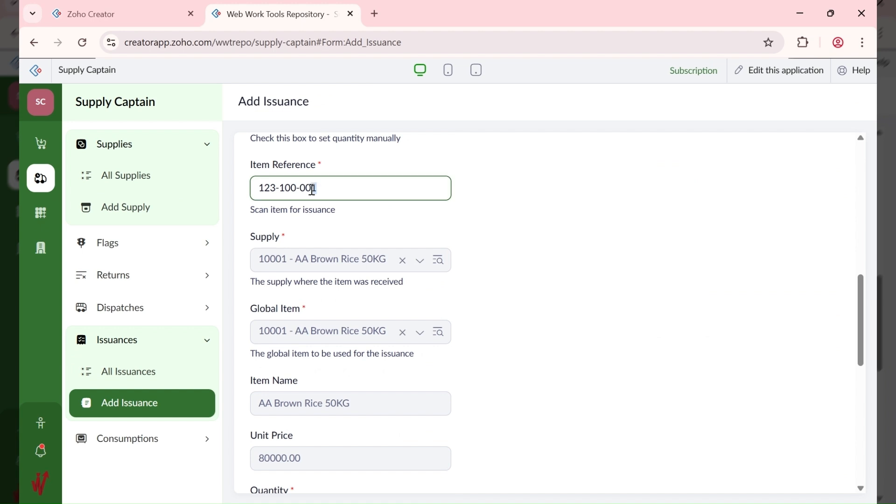
key("Tab")
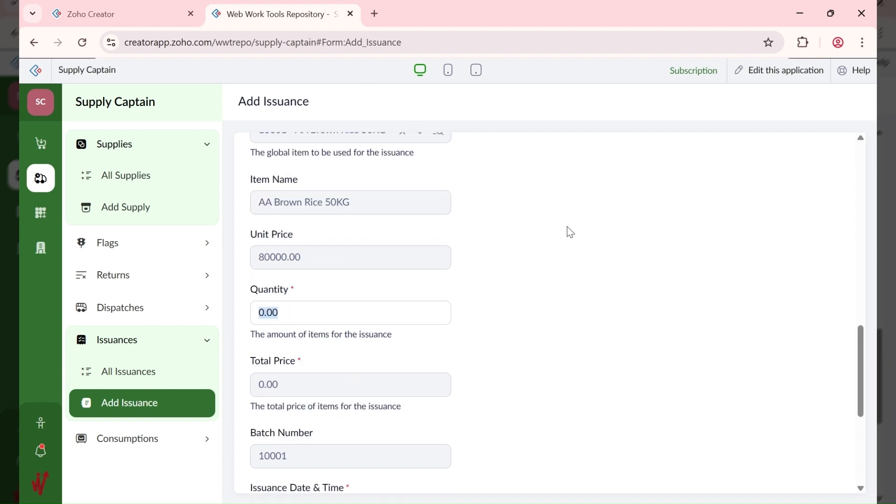
scroll(567, 232, "up", 3)
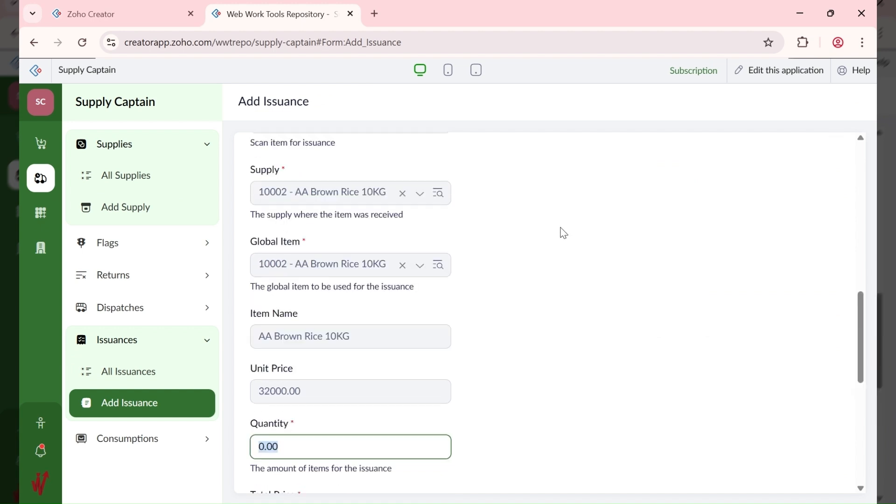
left_click(478, 215)
scroll(345, 317, "up", 4)
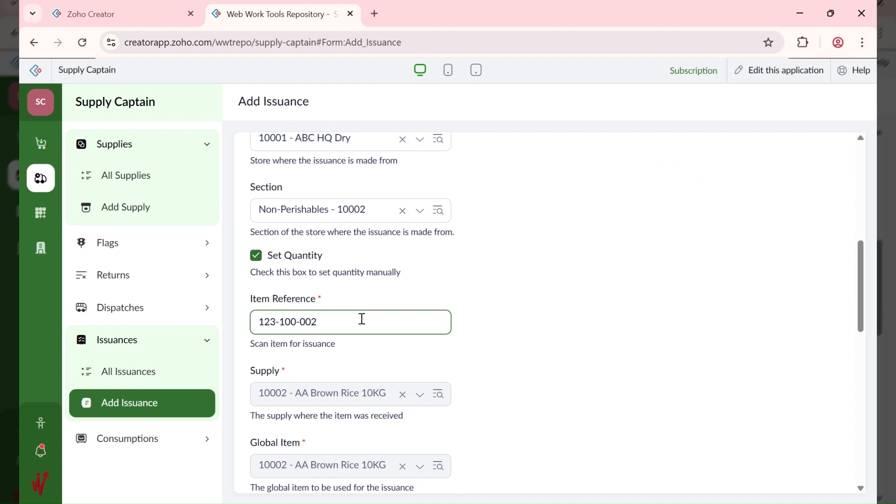
key("BackSpace")
type("c")
key("Tab")
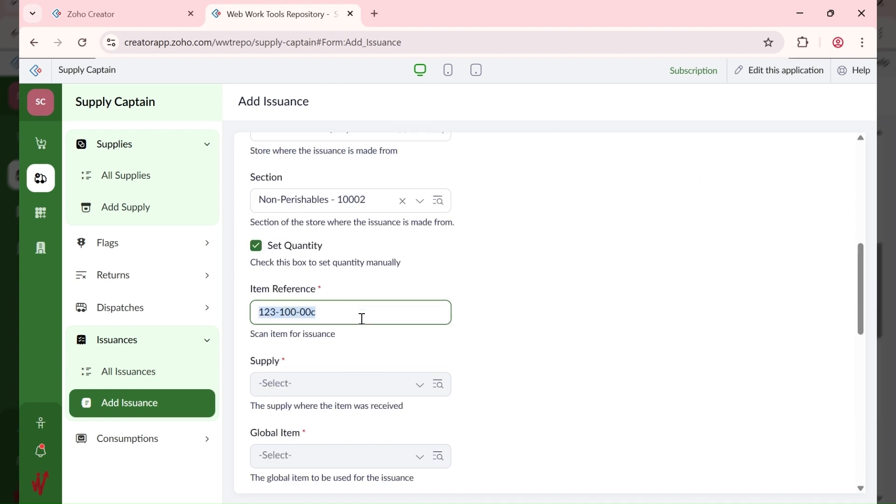
type("123-100-001")
key("Tab")
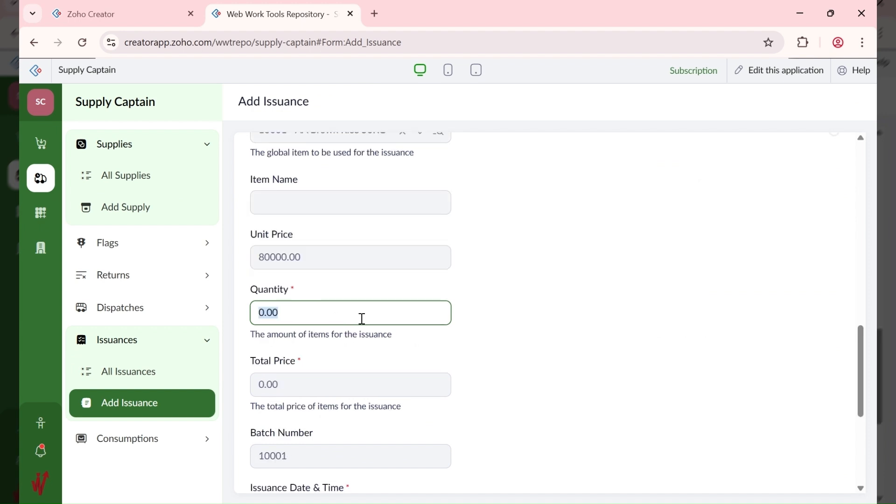
Step: Change the reference's last digit so it reads 123-100-003
scroll(409, 263, "up", 2)
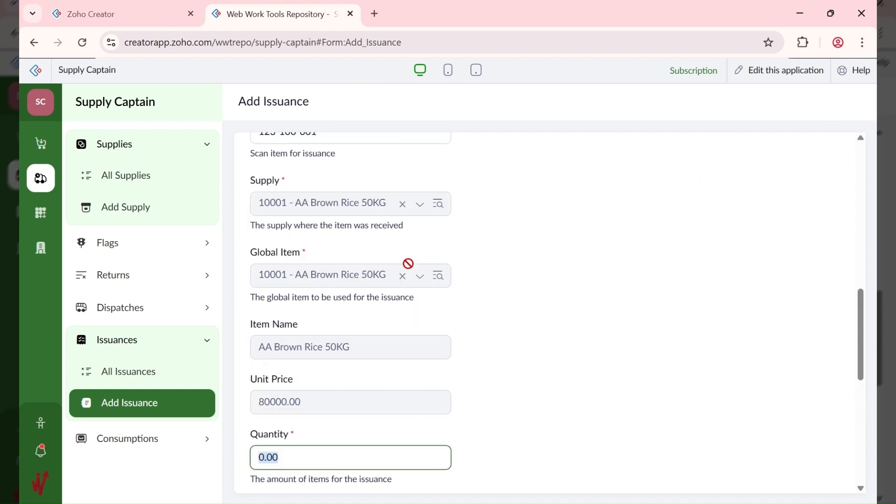
scroll(397, 256, "up", 1)
left_click(324, 190)
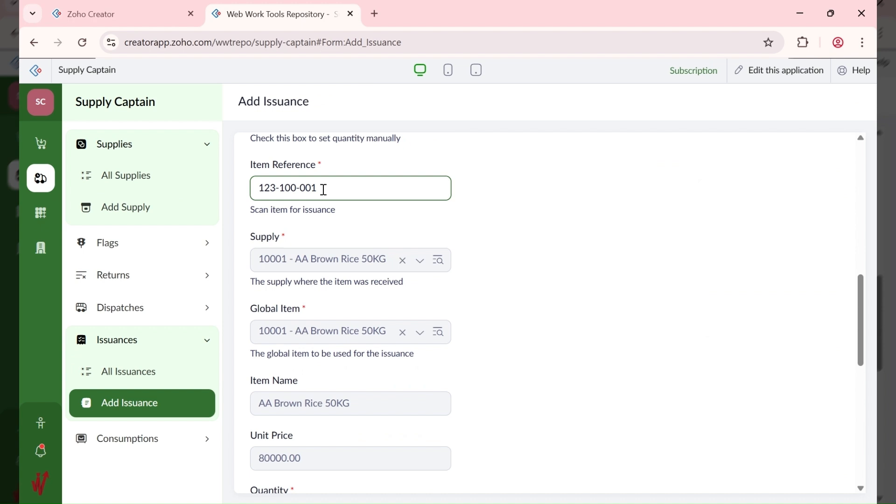
key("shift+Left")
type("3")
left_click(557, 229)
scroll(306, 238, "up", 1)
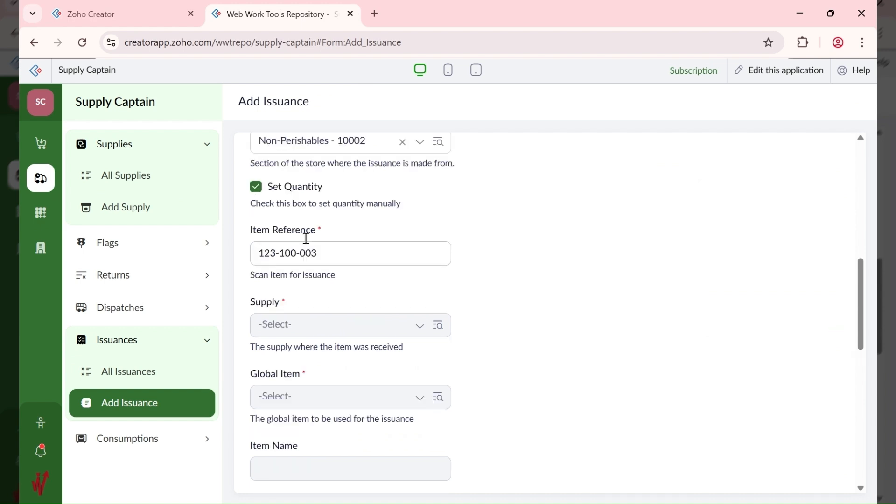
scroll(306, 239, "up", 1)
Step: Switch the issuance section to Perishables - 10001
left_click(315, 183)
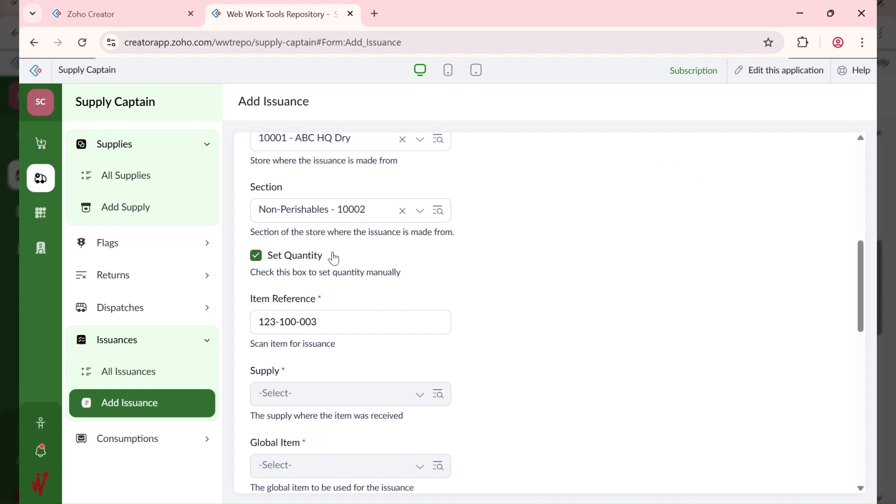
scroll(355, 204, "up", 3)
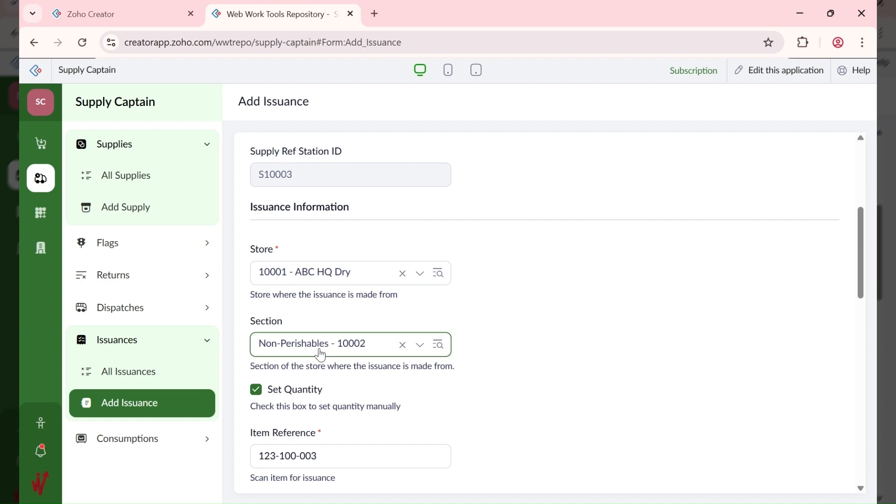
scroll(341, 196, "down", 2)
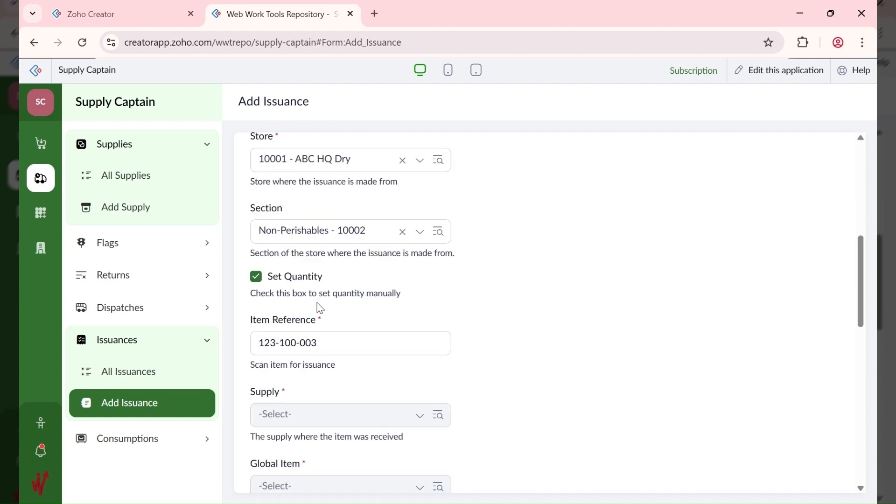
scroll(327, 312, "down", 1)
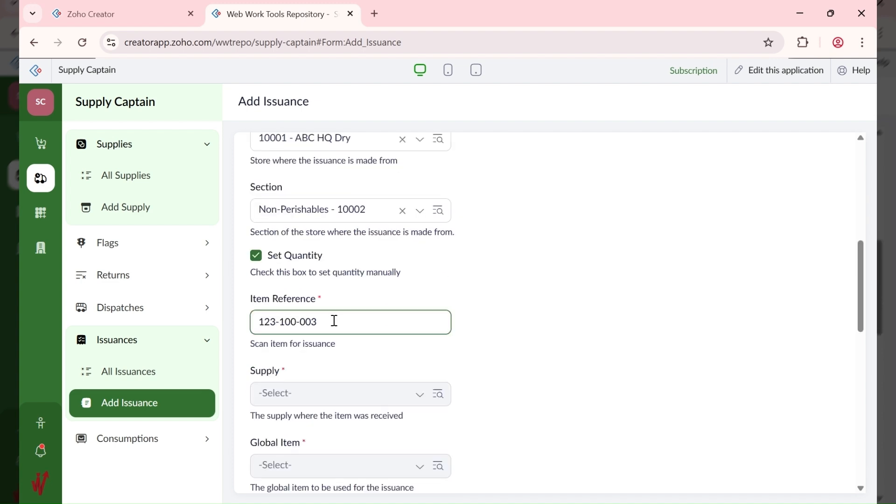
left_click(362, 216)
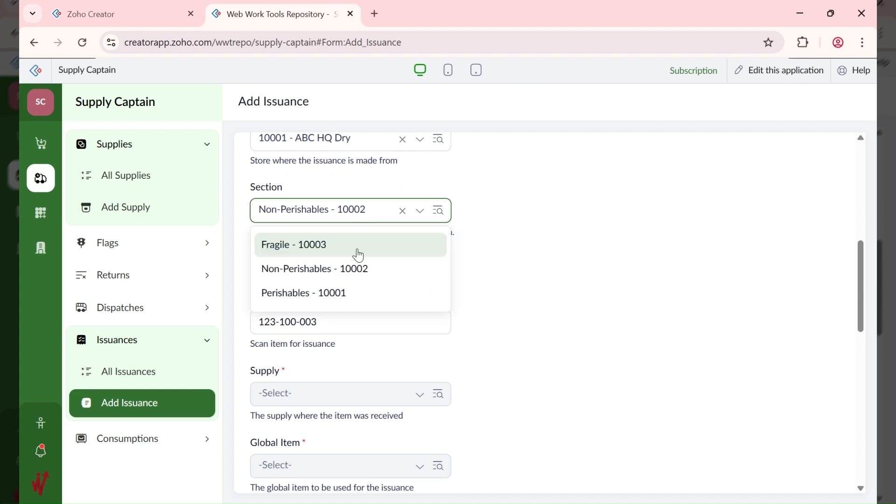
left_click(353, 294)
left_click(453, 279)
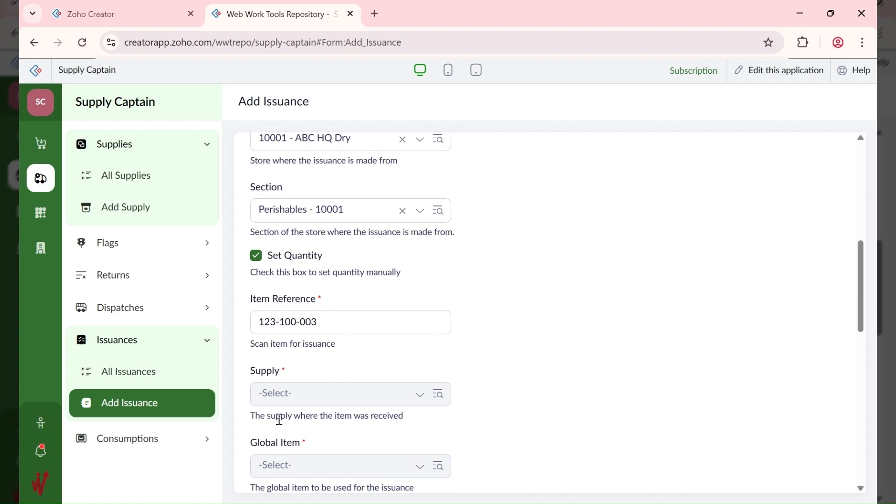
left_click(336, 328)
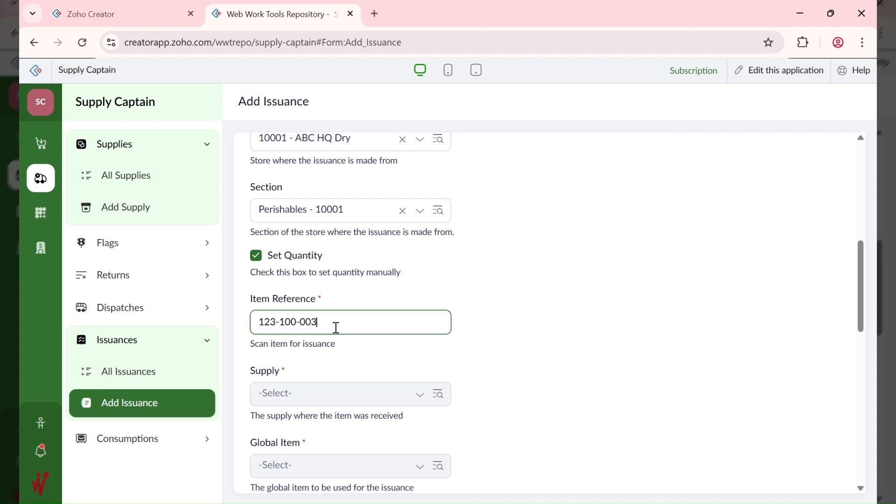
Step: Set store 10002 - ABC HQ Frozen and reload reference 123-100-003 as Frozen Chicken (Per KG)
left_click(351, 150)
left_click(346, 196)
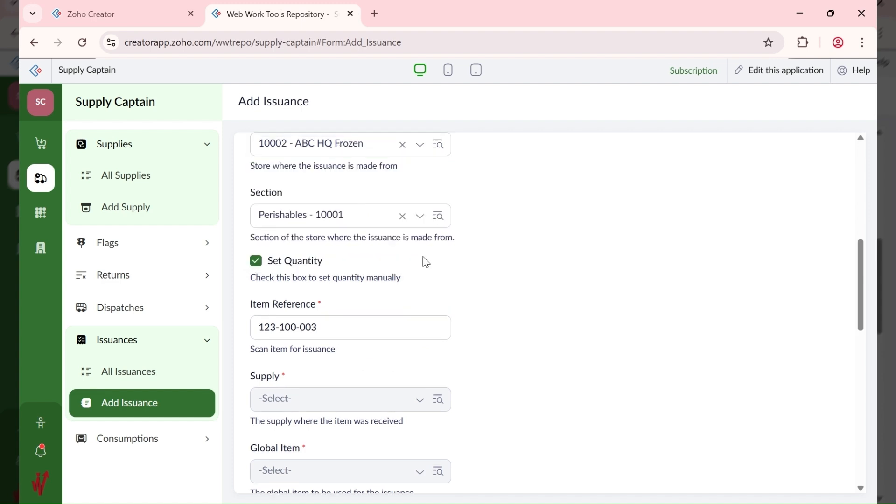
left_click(352, 330)
key("BackSpace")
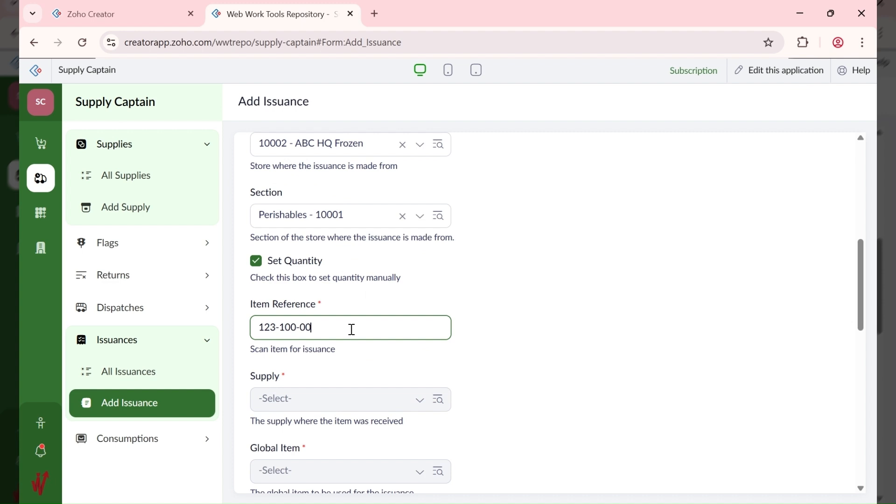
key("Tab")
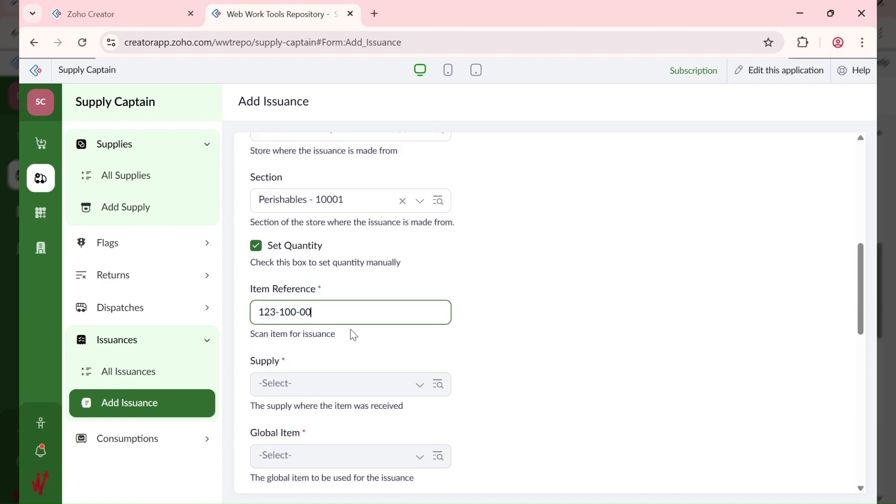
key("Tab")
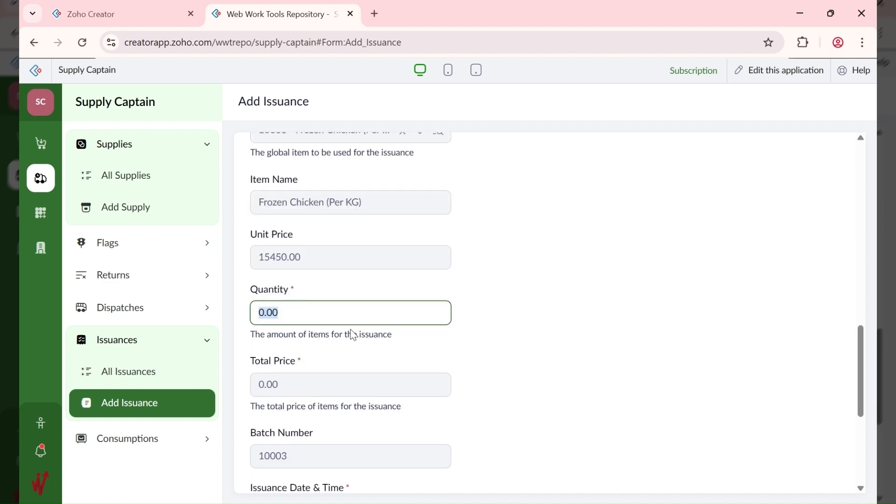
scroll(363, 318, "up", 4)
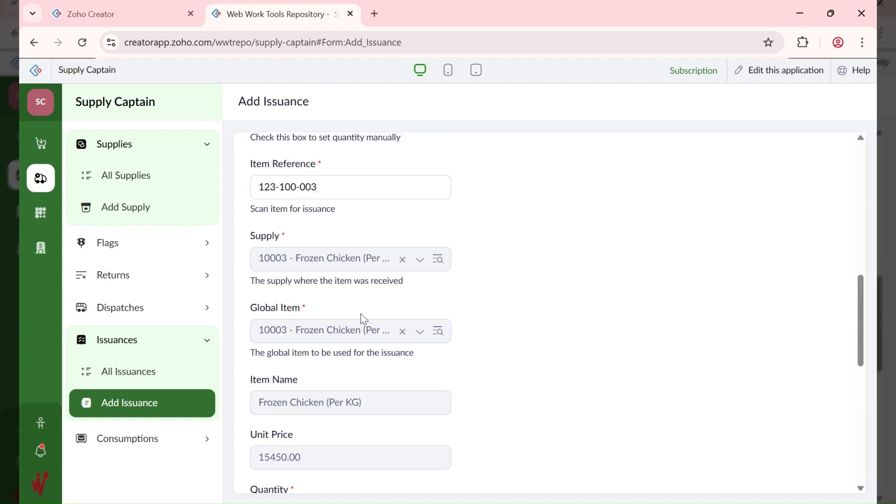
scroll(363, 320, "up", 3)
scroll(362, 316, "up", 2)
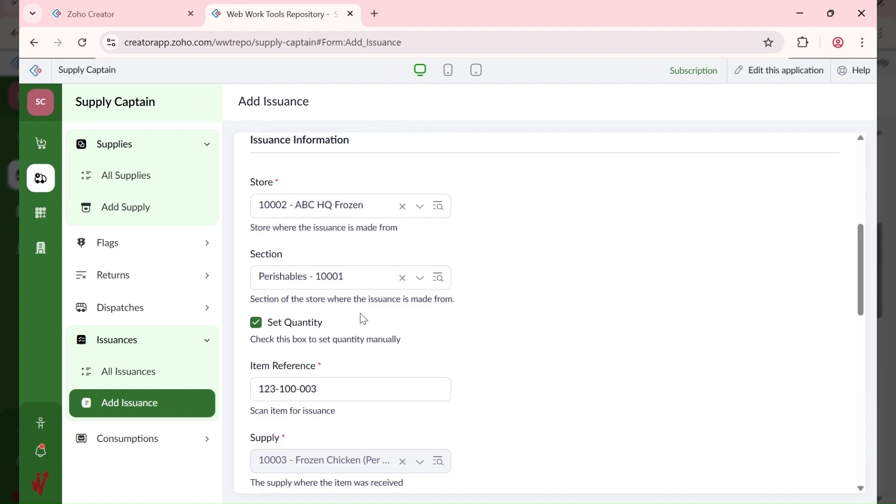
left_click(365, 215)
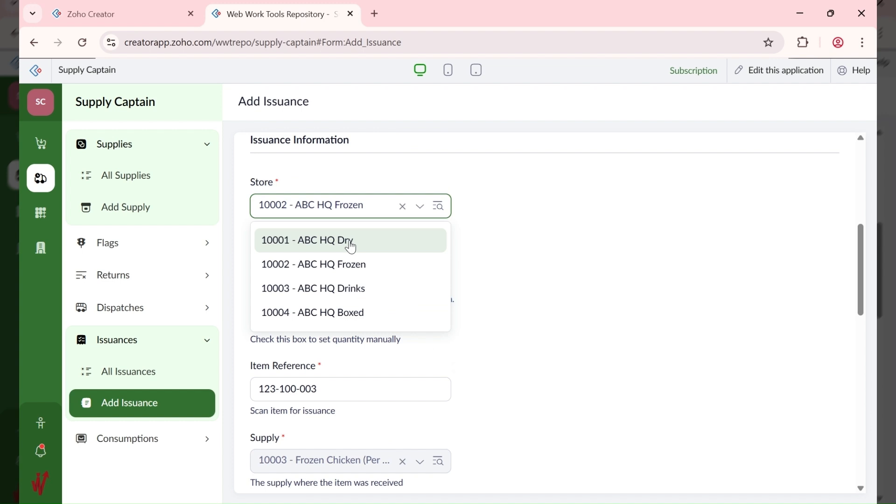
Step: Reset store 10001 - ABC HQ Dry, section Non-Perishables - 10002, and reference 123-100-001
left_click(351, 241)
left_click(328, 337)
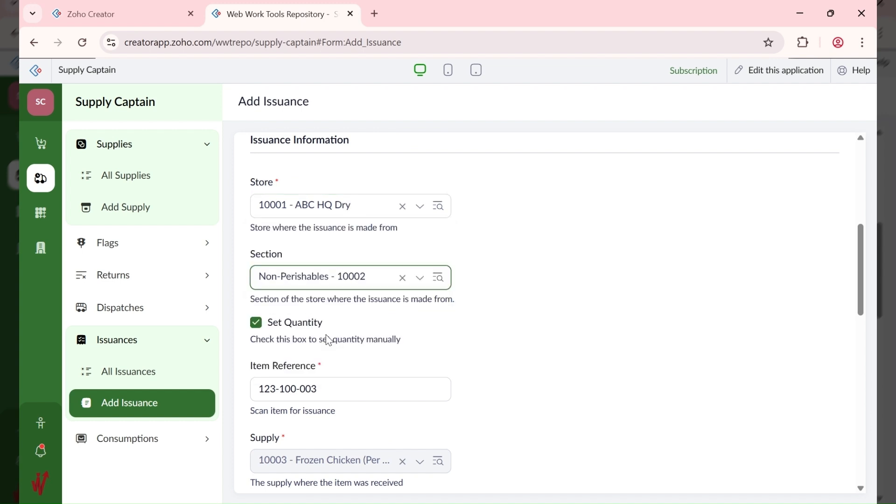
left_click(346, 389)
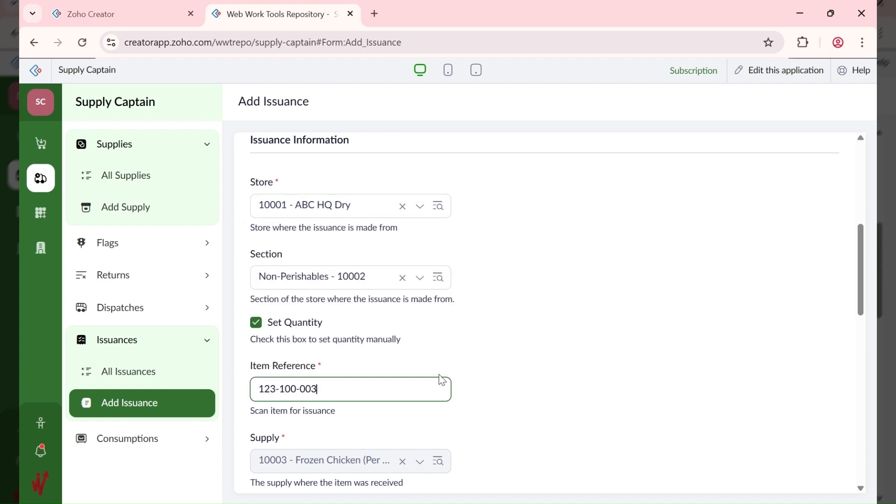
key("BackSpace")
type("1")
key("Return")
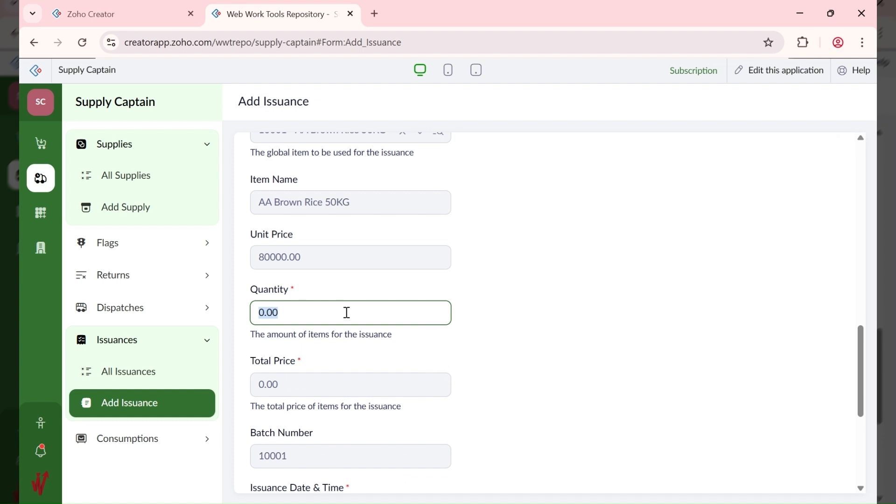
Step: Enter quantity 1 and add the AA Brown Rice 50KG issuance
type("1")
left_click(467, 289)
scroll(467, 290, "down", 1)
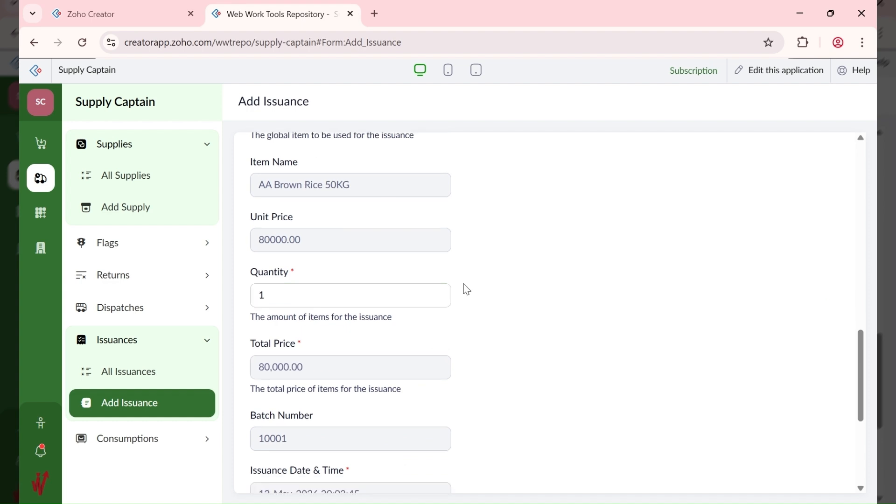
scroll(467, 289, "down", 5)
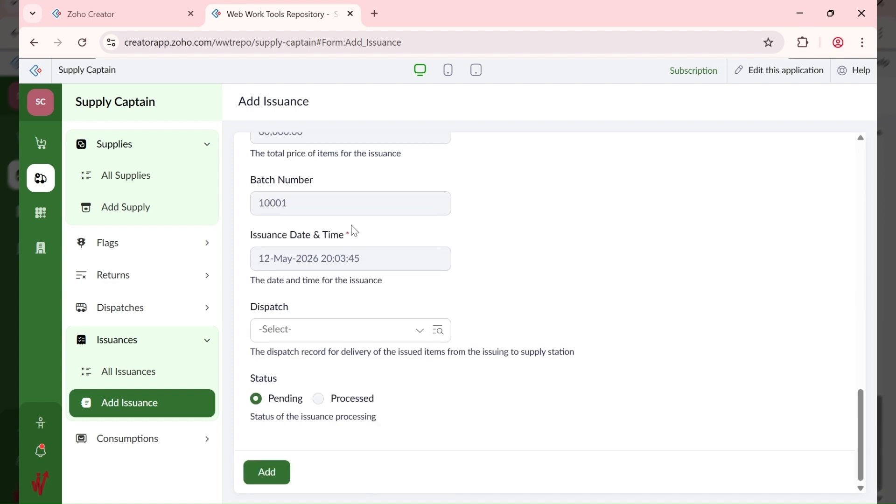
left_click(279, 468)
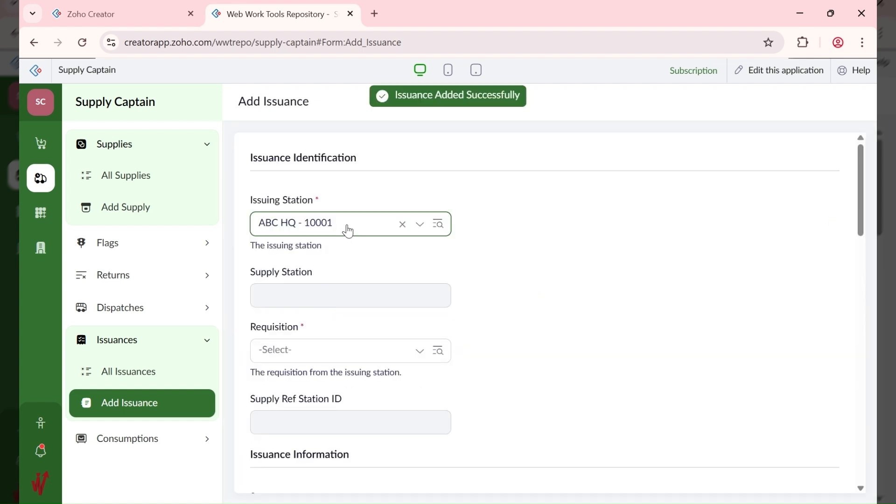
Step: Choose requisition Move to Annex - 10002 for the next issuance
left_click(323, 362)
left_click(334, 409)
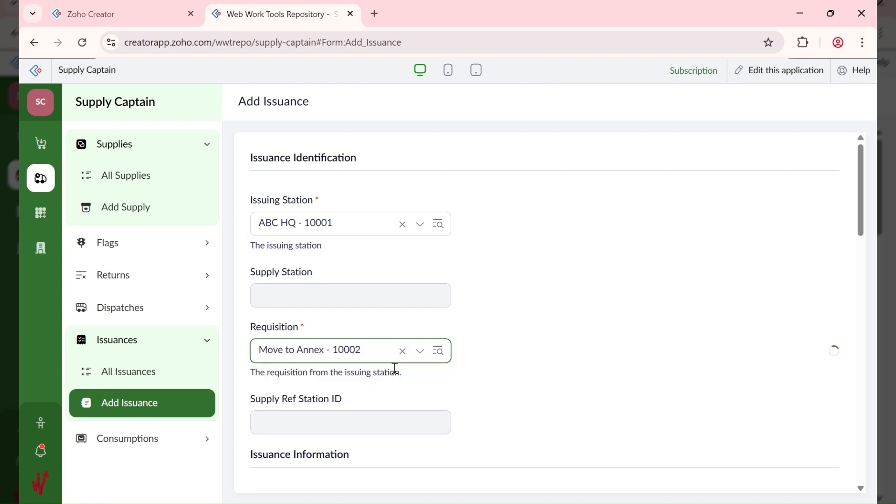
scroll(495, 357, "down", 2)
scroll(495, 357, "down", 2)
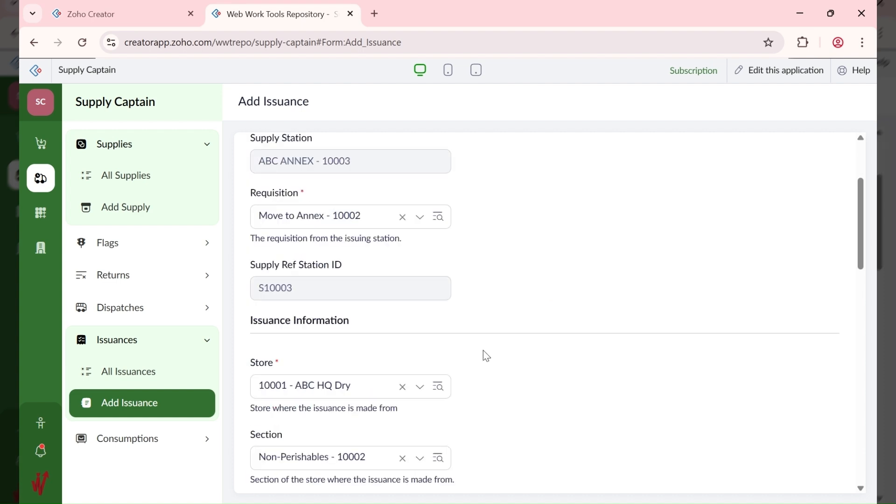
scroll(485, 355, "down", 2)
left_click(330, 325)
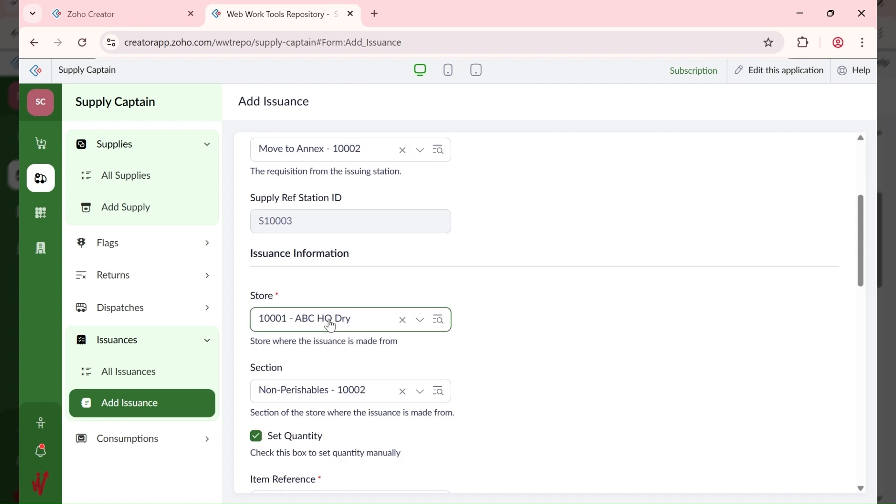
scroll(345, 299, "down", 2)
key("Tab")
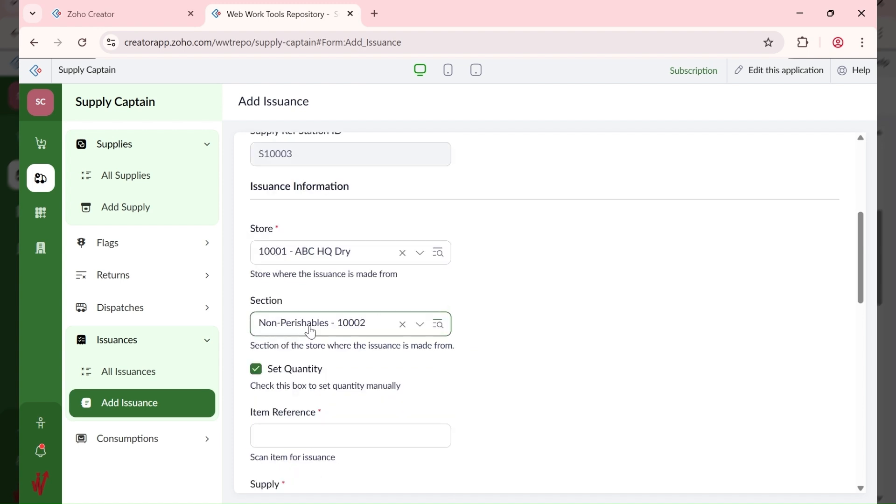
scroll(310, 327, "down", 4)
Step: Enter item reference 123-100-001 to auto-fill AA Brown Rice 50KG
left_click(304, 299)
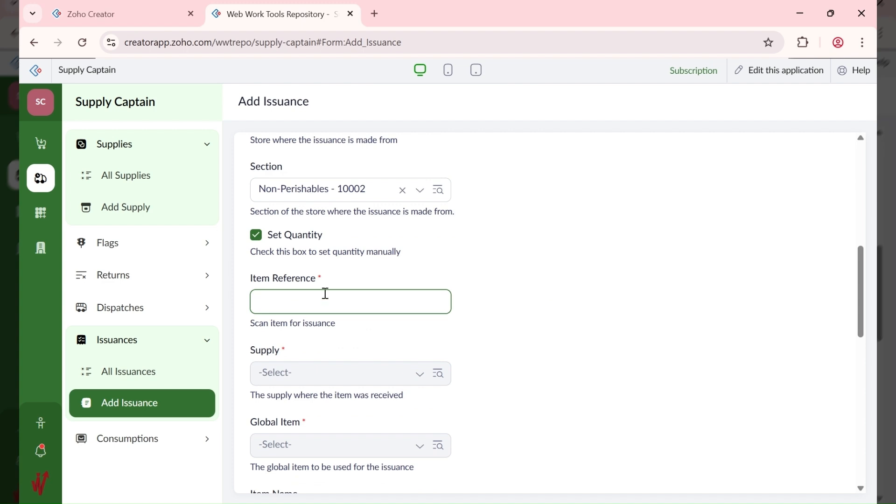
type("100-")
key("BackSpace")
key("BackSpace")
key("BackSpace")
type("23-100-001")
key("Return")
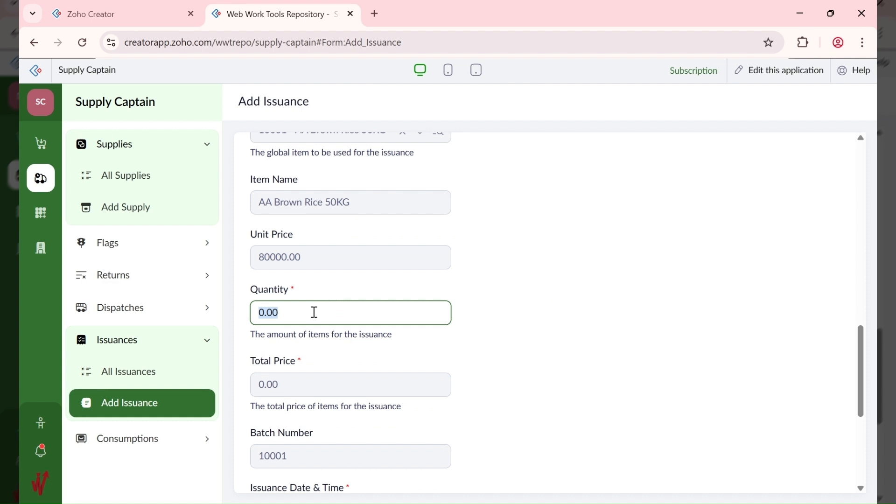
Step: Set quantity 4, link dispatch 10001, and add the issuance
type("4")
scroll(498, 324, "down", 3)
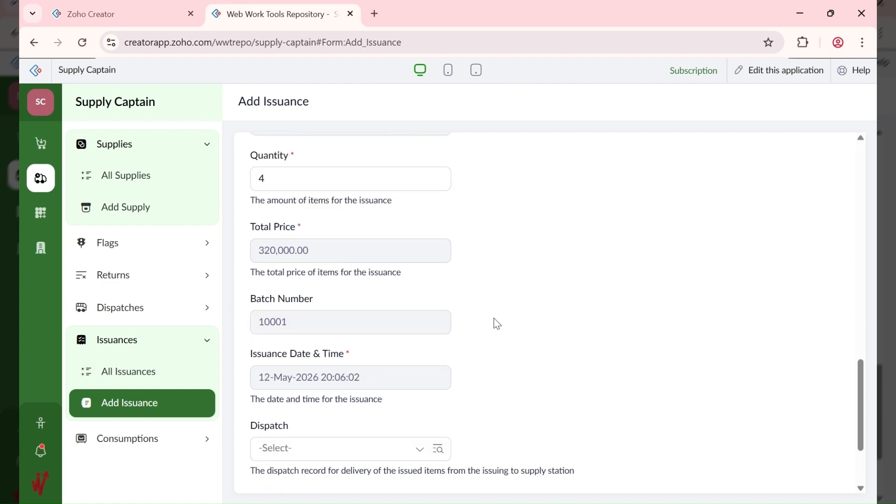
scroll(498, 324, "down", 3)
left_click(378, 342)
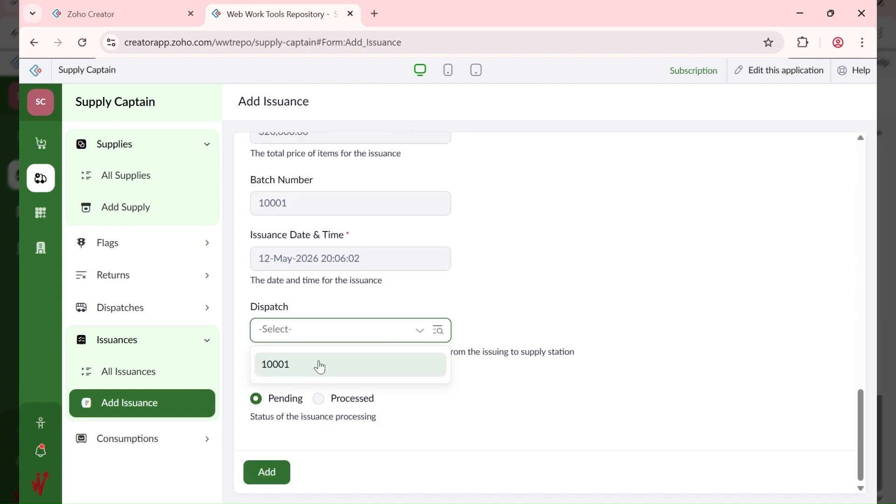
left_click(321, 368)
left_click(269, 475)
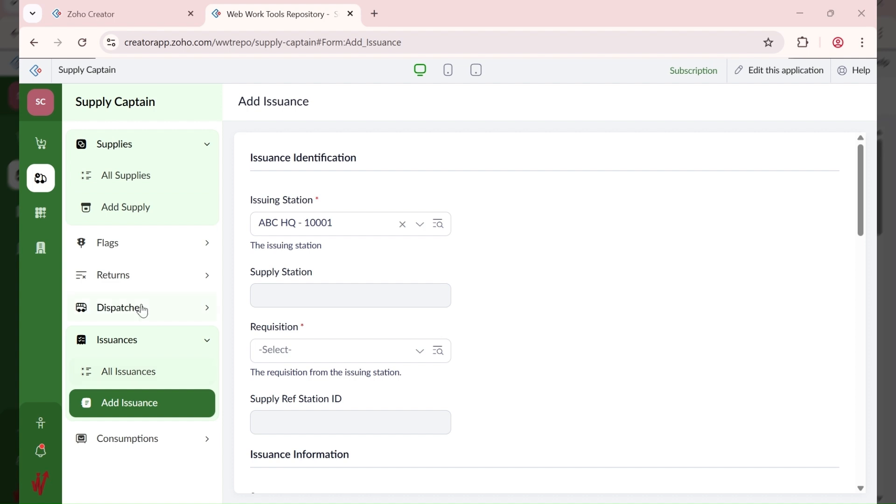
left_click(146, 211)
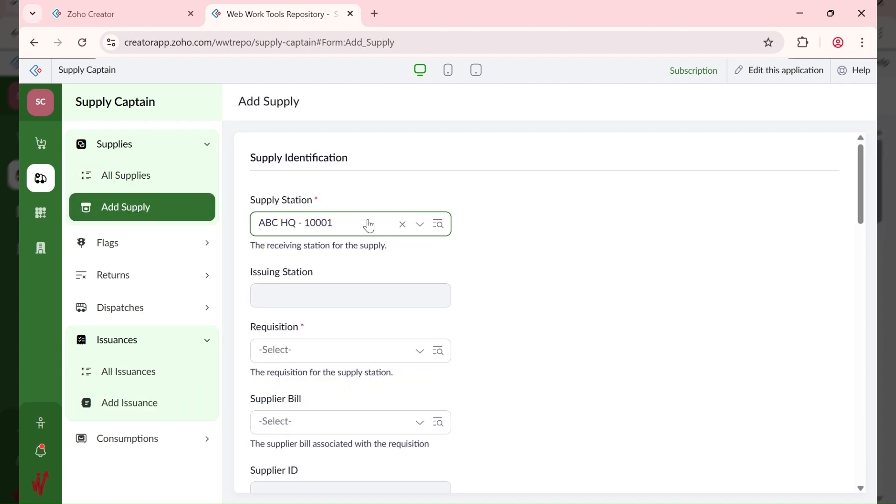
Step: Set supply station ABC ANNEX - 10003 and requisition Move to Annex - 10002
left_click(342, 228)
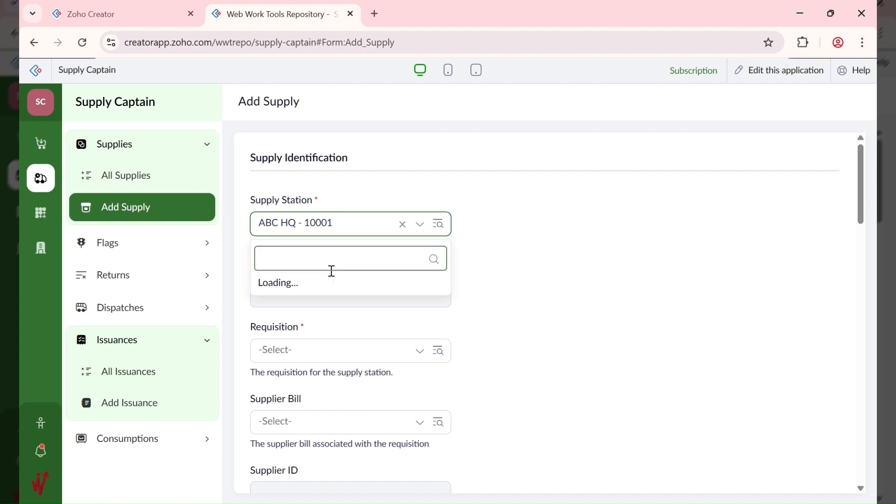
left_click(343, 262)
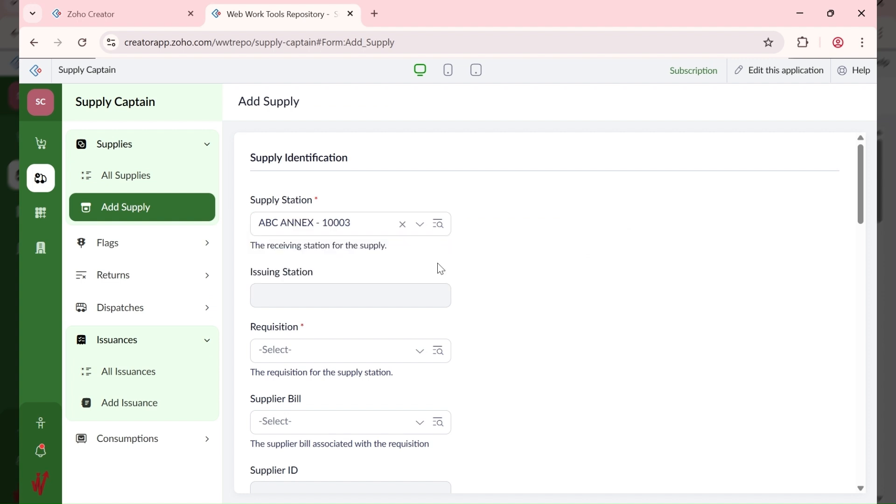
scroll(406, 265, "down", 1)
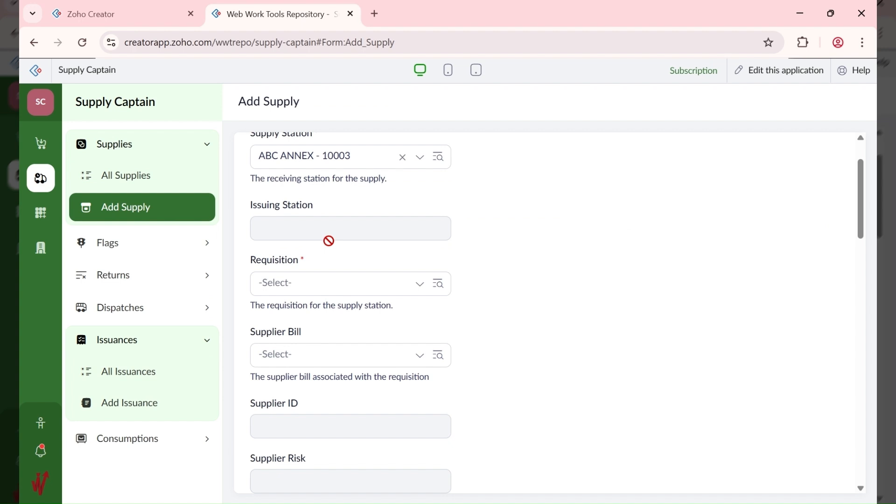
left_click(324, 283)
left_click(320, 316)
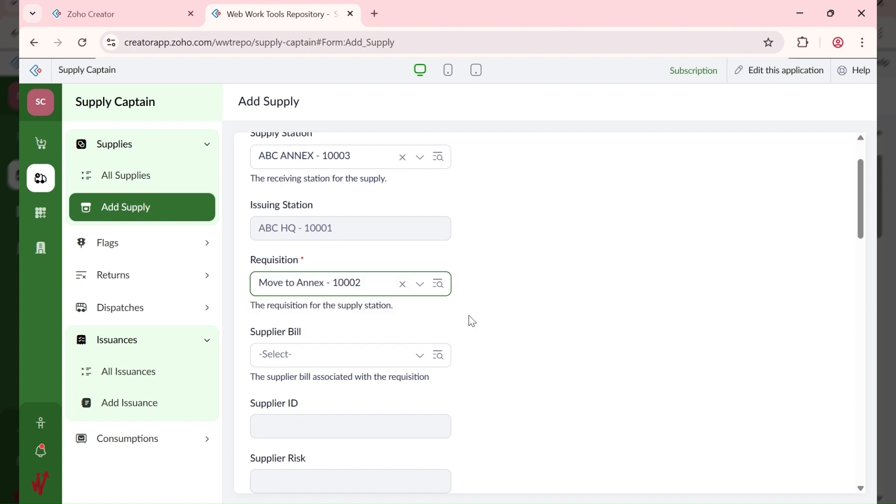
scroll(400, 307, "down", 2)
left_click(369, 287)
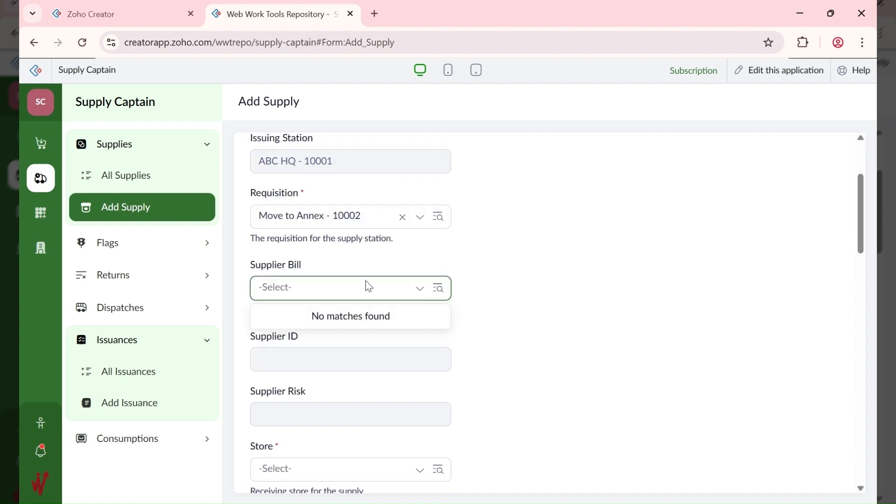
scroll(417, 297, "down", 3)
scroll(416, 297, "down", 2)
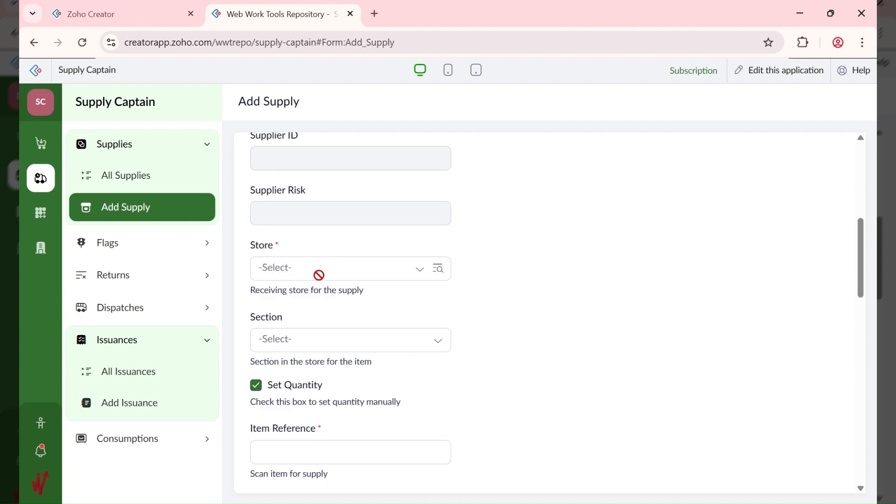
Step: Choose store ABC ANNEX Dry - 10009 and section Non-Perishables - 10002
left_click(319, 274)
left_click(321, 274)
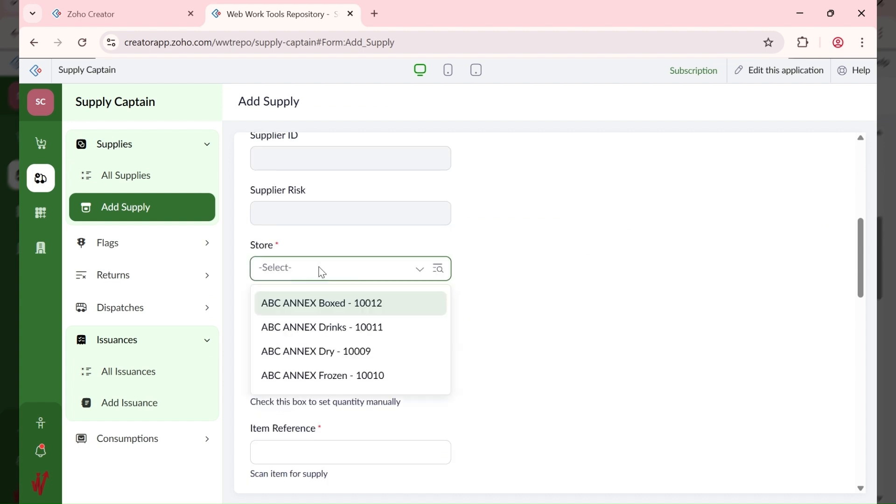
left_click(330, 358)
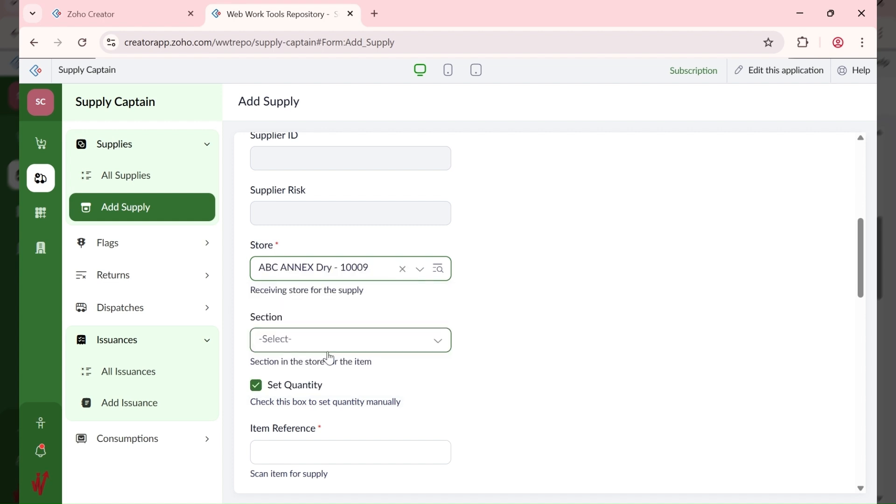
left_click(359, 343)
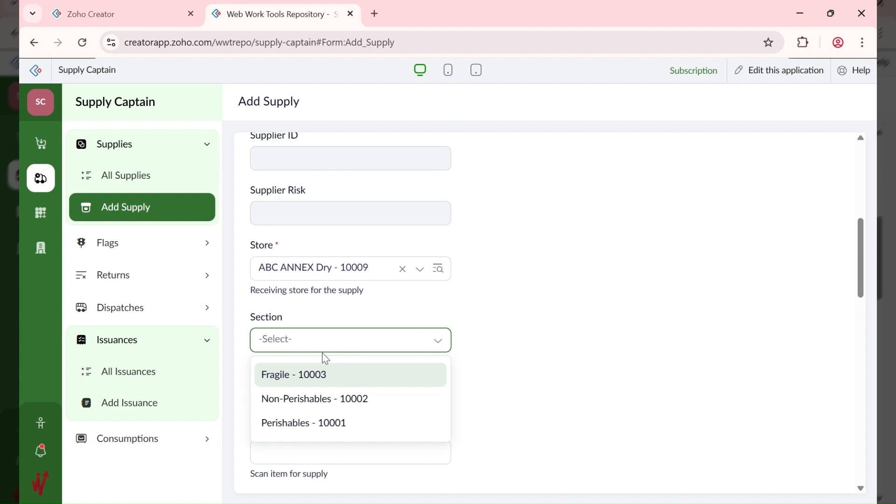
left_click(323, 399)
scroll(466, 330, "down", 3)
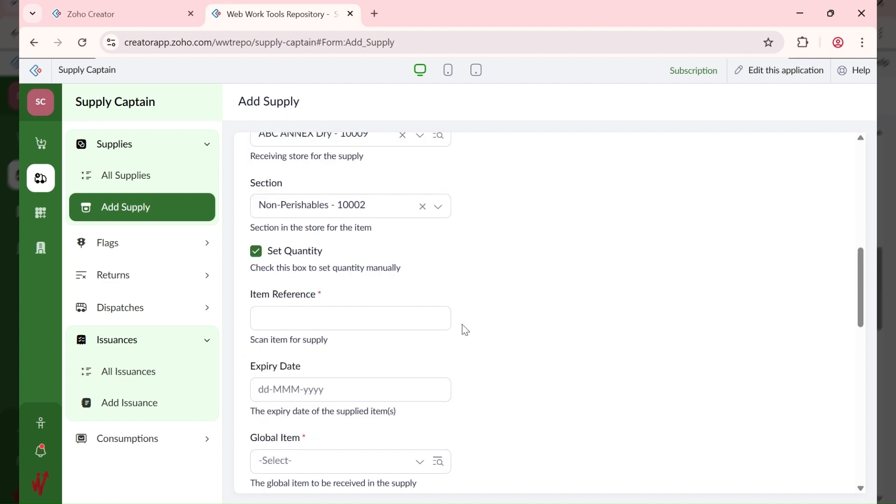
left_click(328, 318)
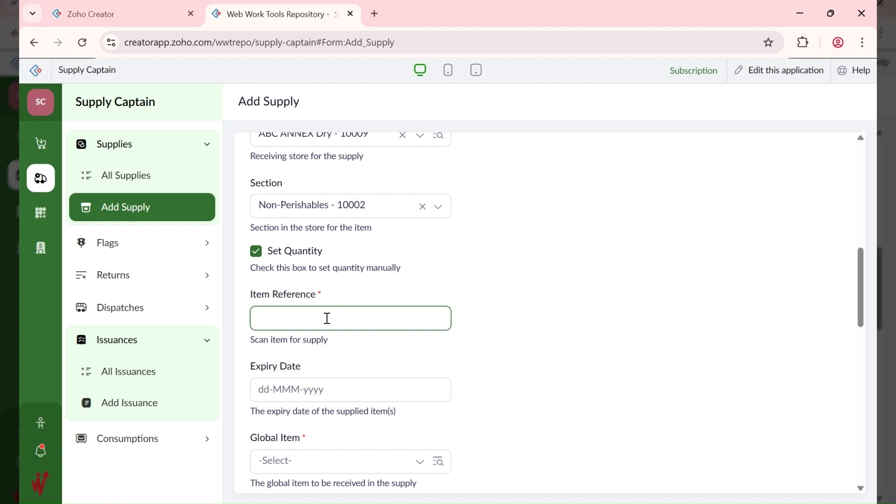
Step: Enter item reference 123-100-001 on the supply form
type("100-")
scroll(328, 318, "up", 2)
scroll(327, 319, "up", 5)
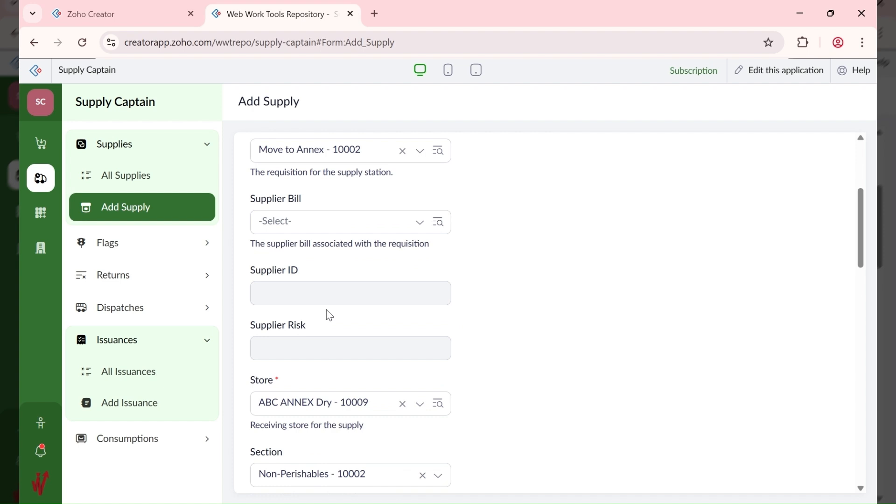
scroll(328, 312, "up", 3)
scroll(328, 309, "down", 7)
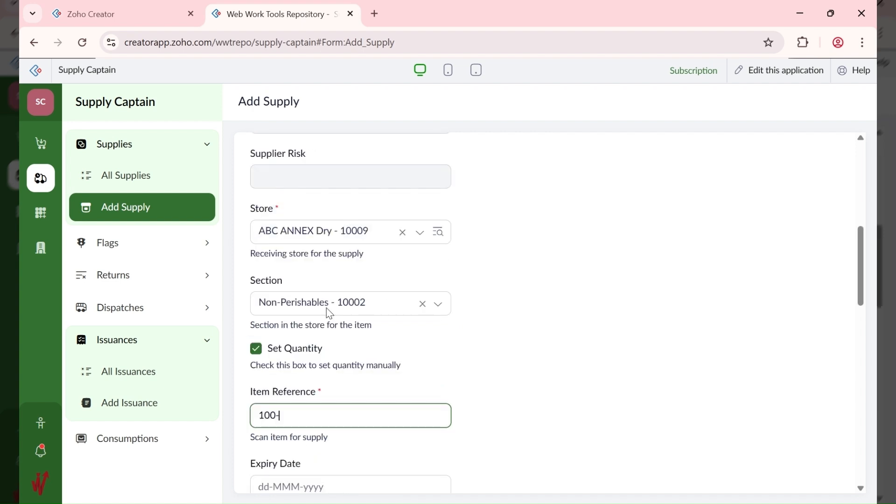
scroll(329, 312, "down", 2)
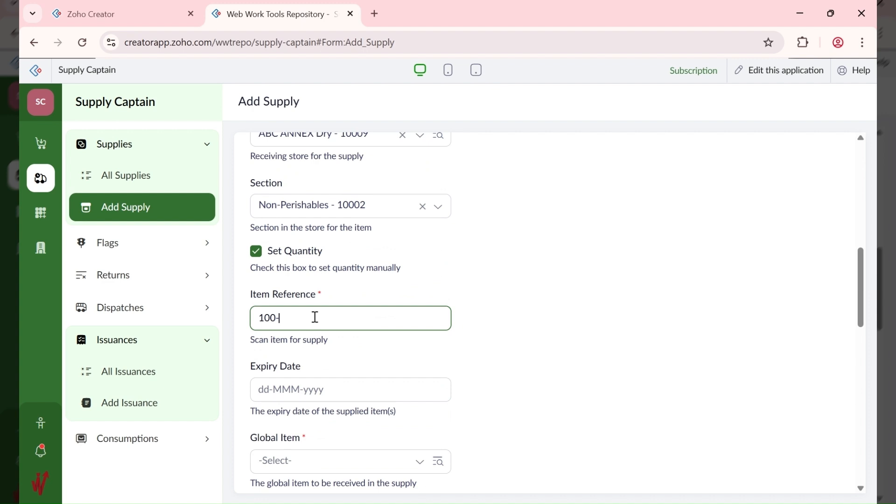
key("BackSpace")
key("BackSpace")
key("BackSpace")
type("23-100-00")
key("Tab")
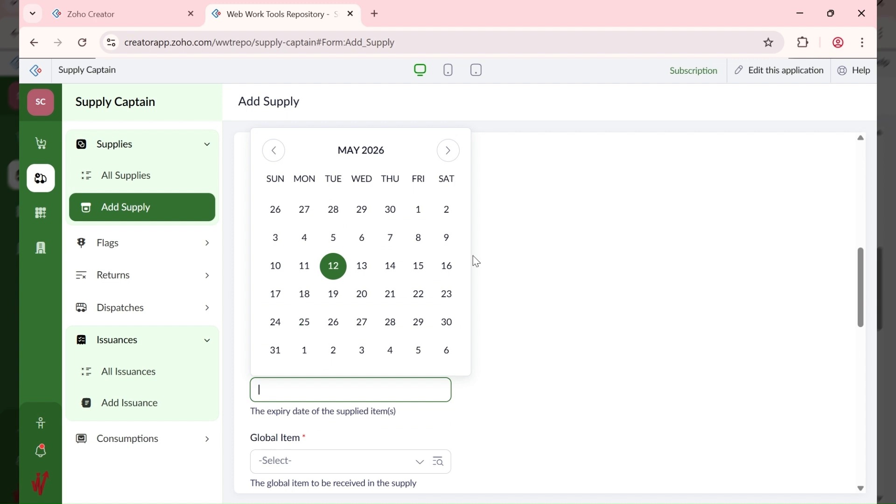
Step: Set the expiry date to 31-Aug-2026 using the calendar
left_click(489, 269)
left_click(308, 388)
left_click(447, 154)
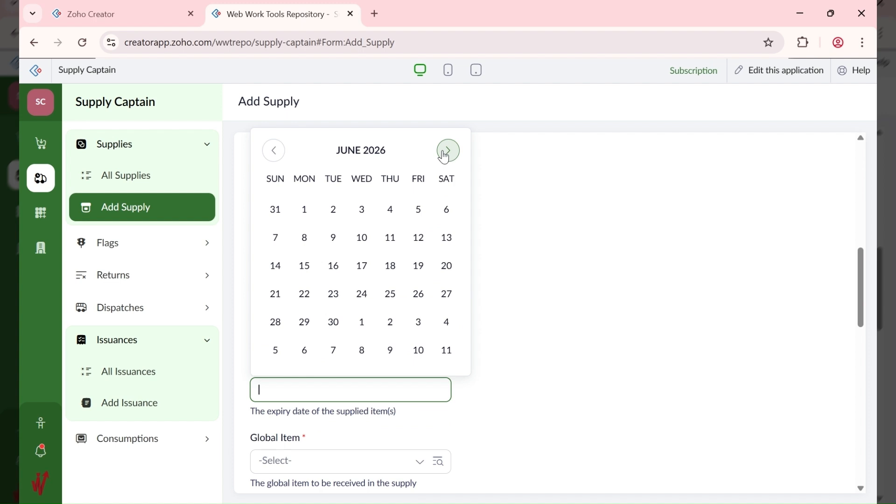
double_click(445, 154)
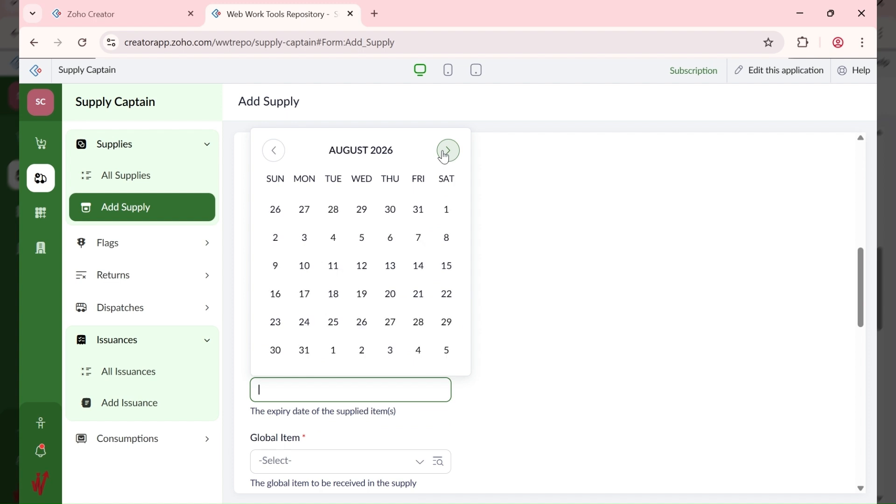
left_click(315, 360)
scroll(364, 376, "down", 2)
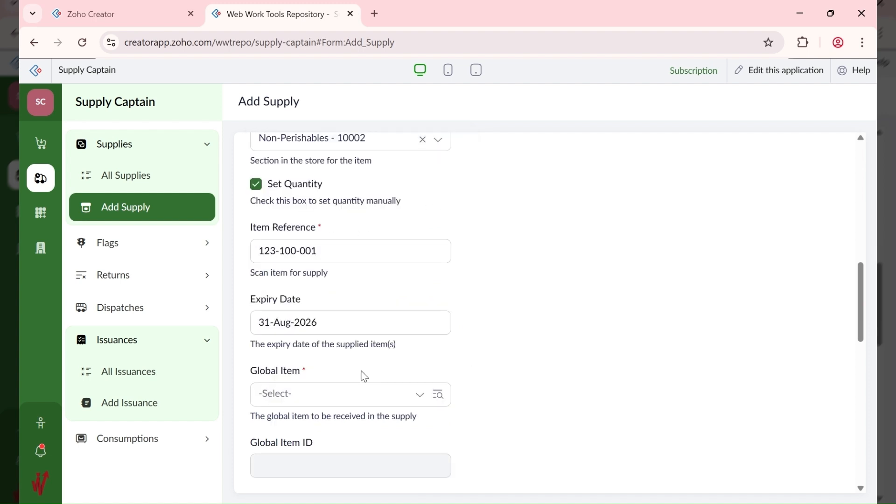
scroll(365, 376, "down", 4)
scroll(326, 337, "up", 1)
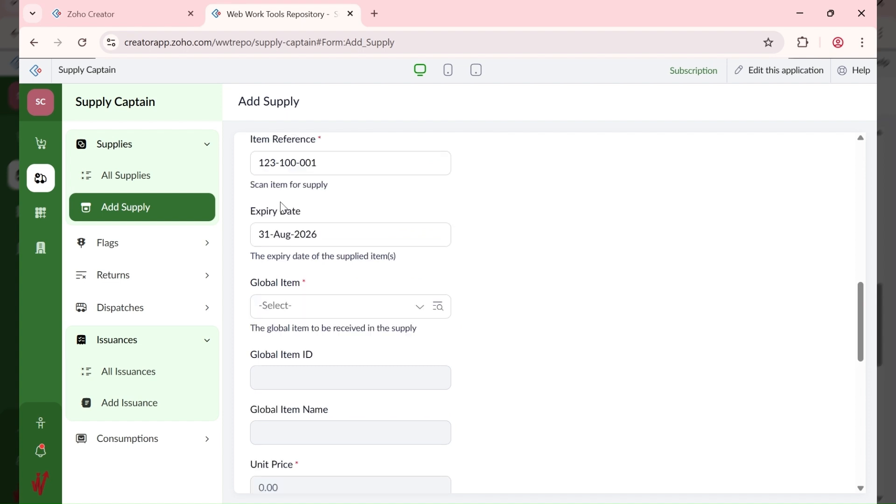
scroll(284, 208, "up", 2)
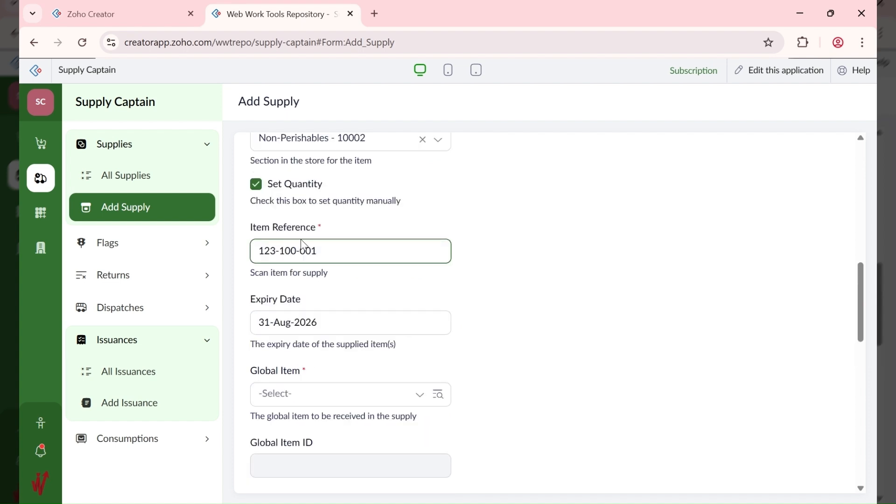
scroll(303, 245, "up", 3)
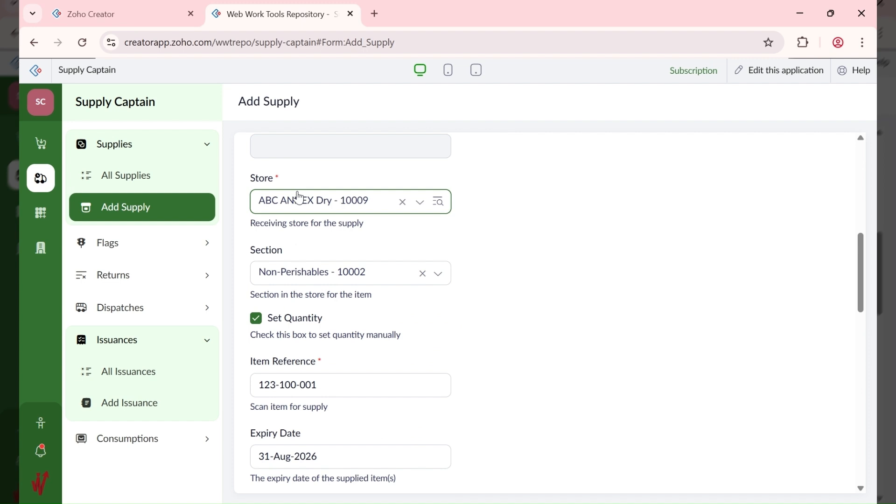
scroll(291, 287, "down", 3)
scroll(290, 287, "down", 3)
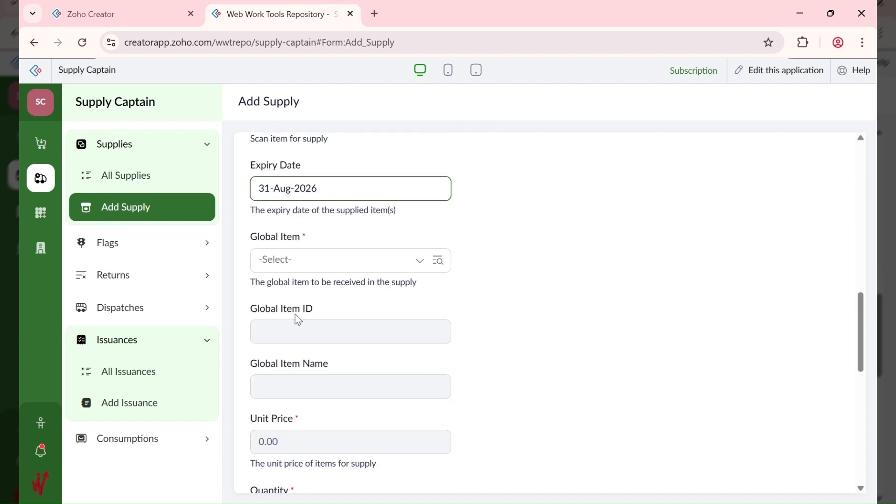
left_click(313, 265)
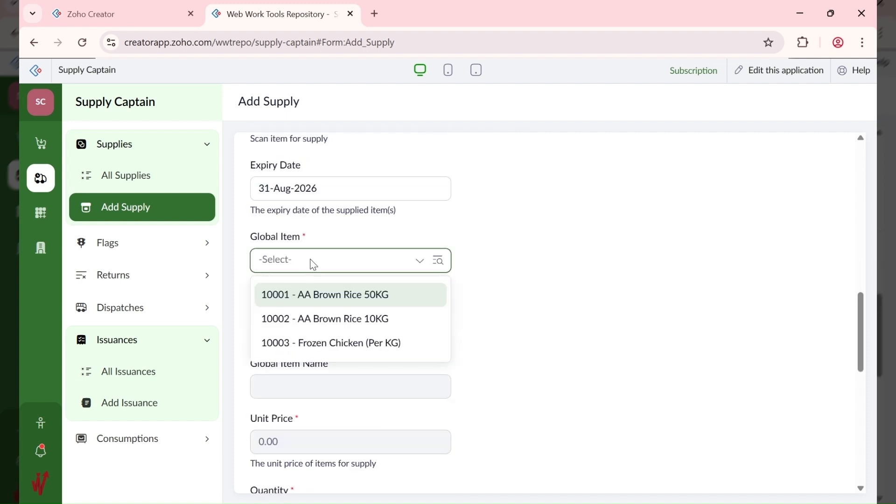
left_click(354, 296)
scroll(336, 410, "down", 1)
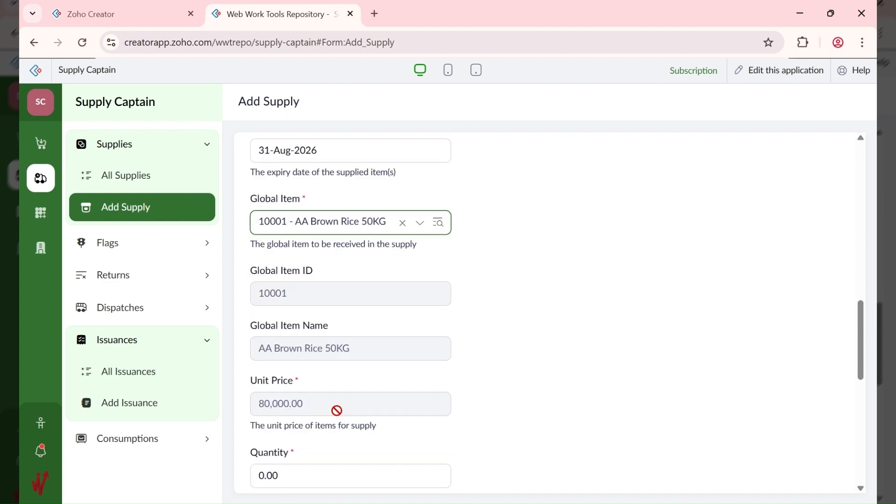
scroll(336, 410, "down", 2)
scroll(319, 327, "up", 6)
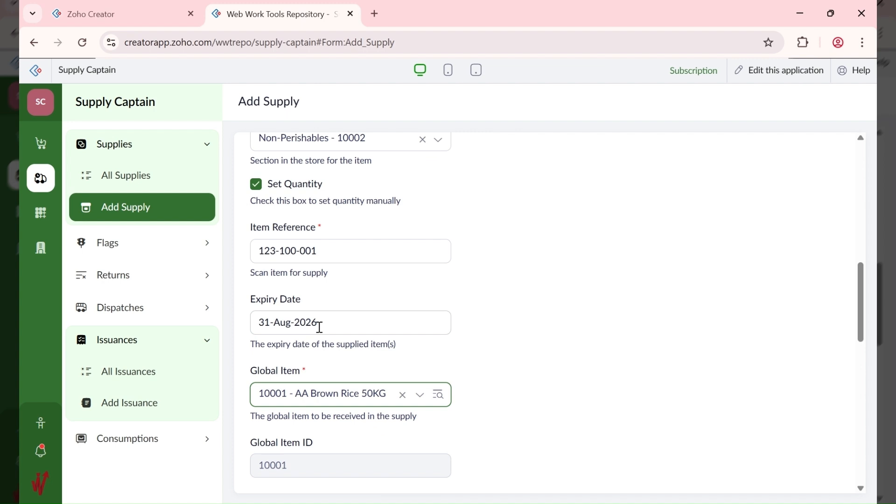
left_click(403, 396)
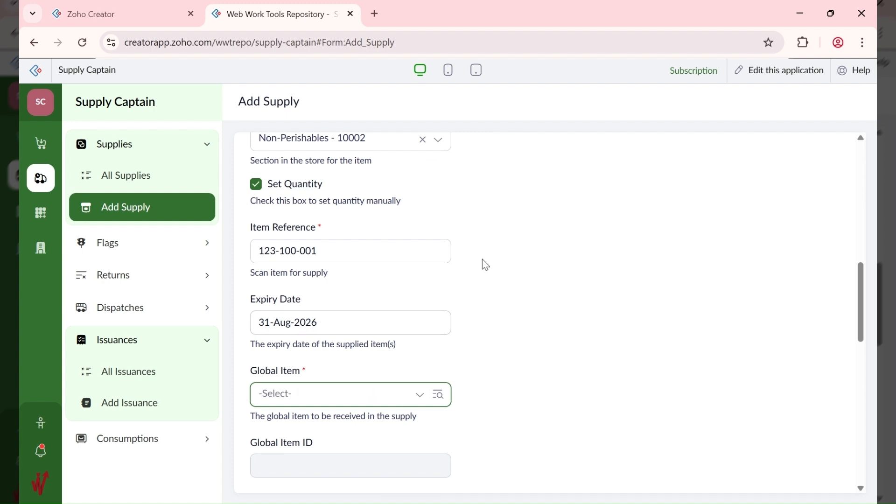
left_click(371, 247)
key("BackSpace")
type("2")
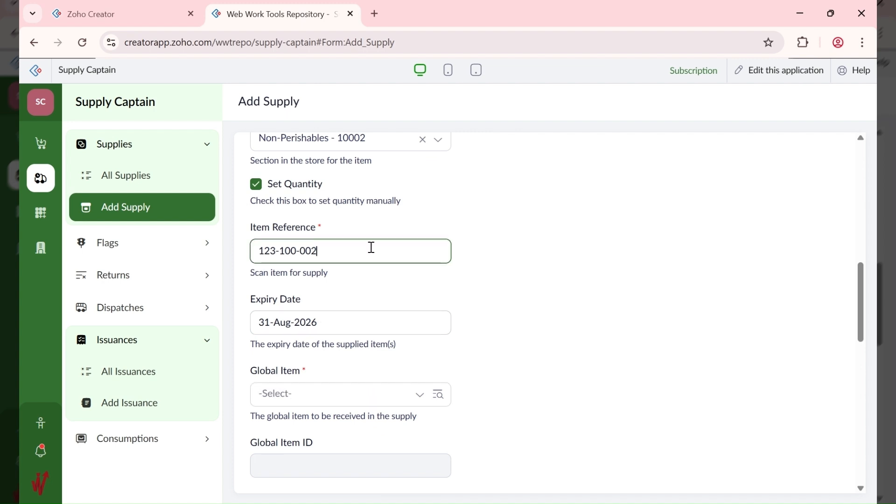
left_click(350, 322)
left_click(328, 399)
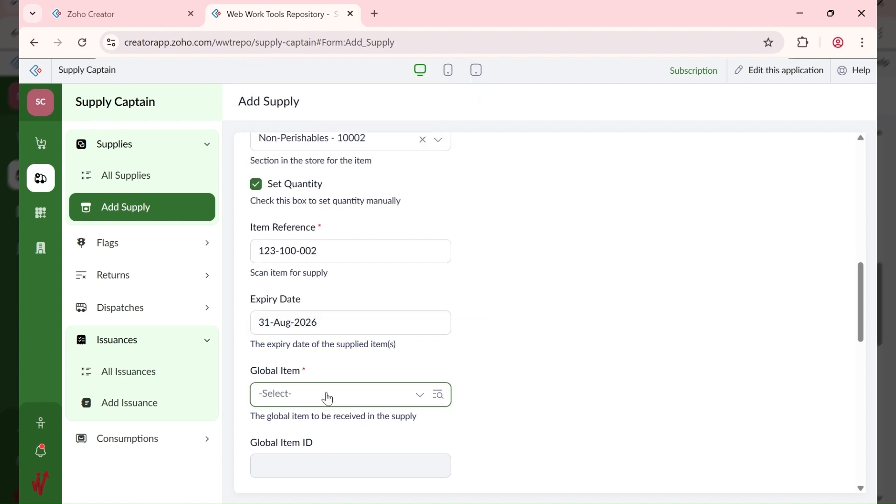
left_click(357, 434)
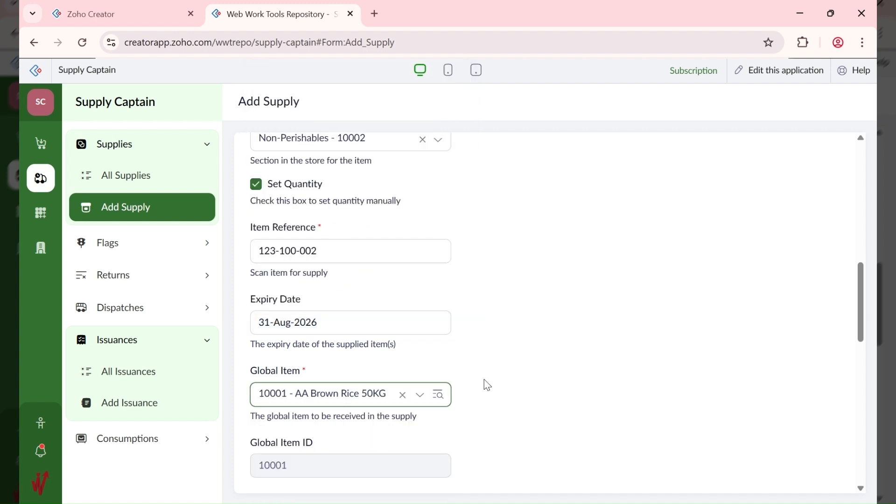
scroll(487, 384, "down", 3)
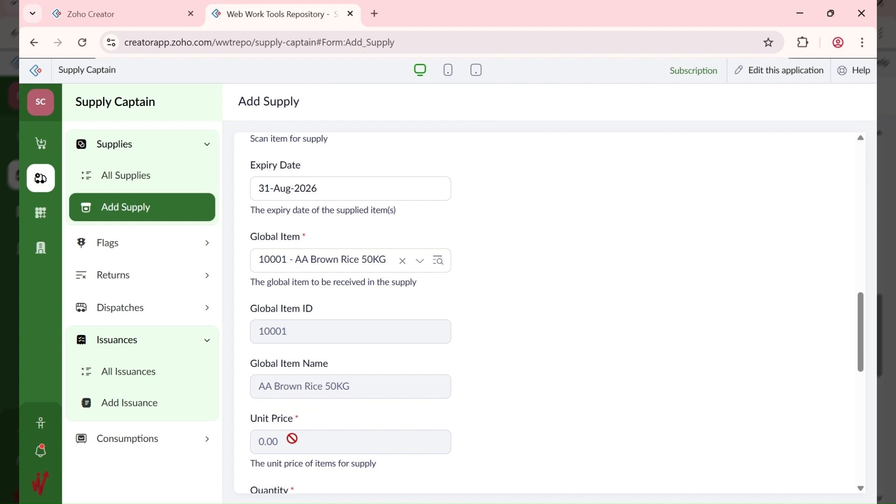
scroll(292, 439, "up", 2)
scroll(326, 377, "down", 4)
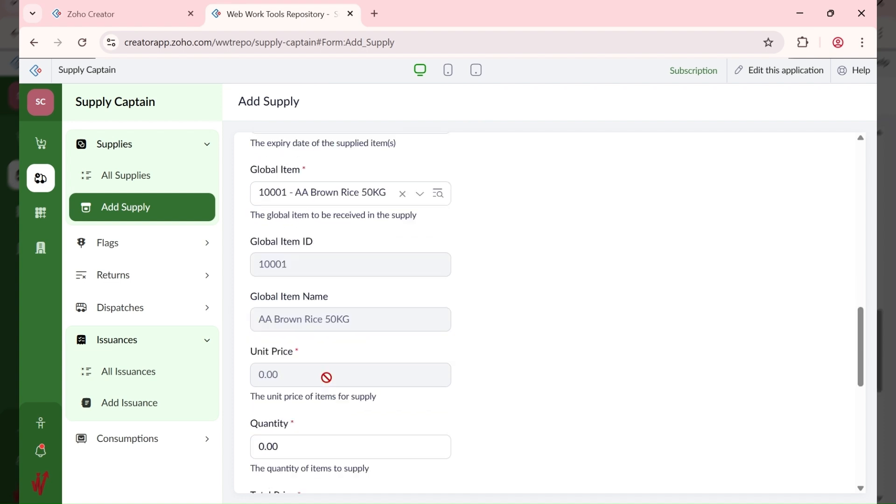
scroll(326, 377, "down", 2)
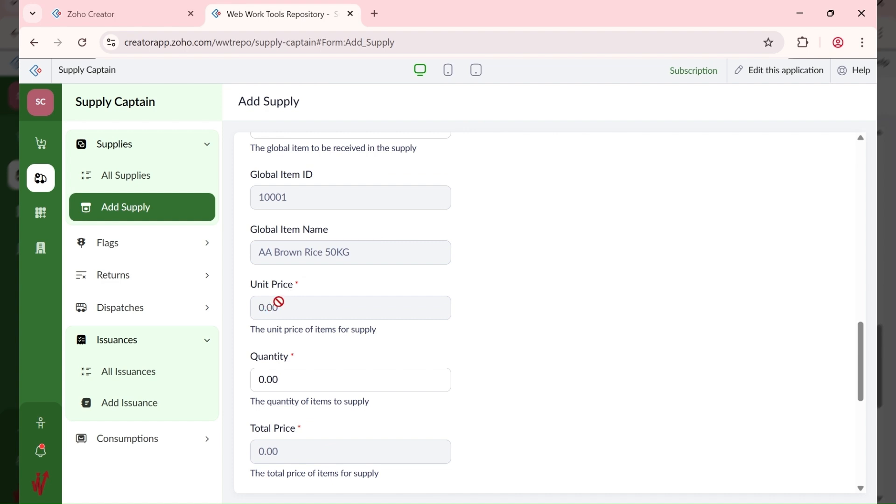
scroll(363, 279, "up", 1)
scroll(363, 279, "up", 2)
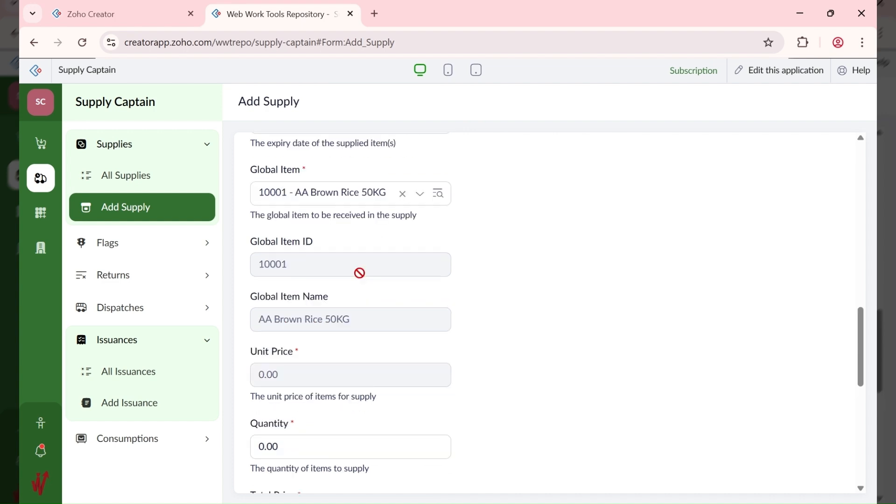
scroll(359, 273, "up", 1)
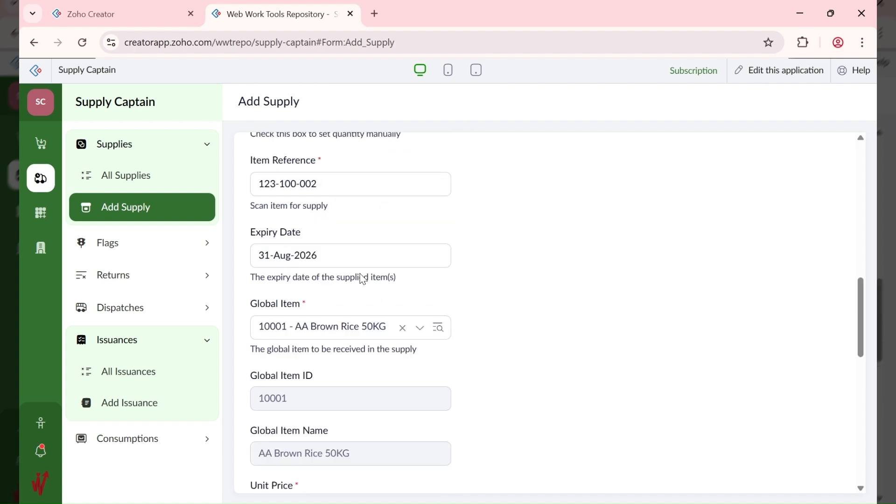
scroll(363, 279, "up", 1)
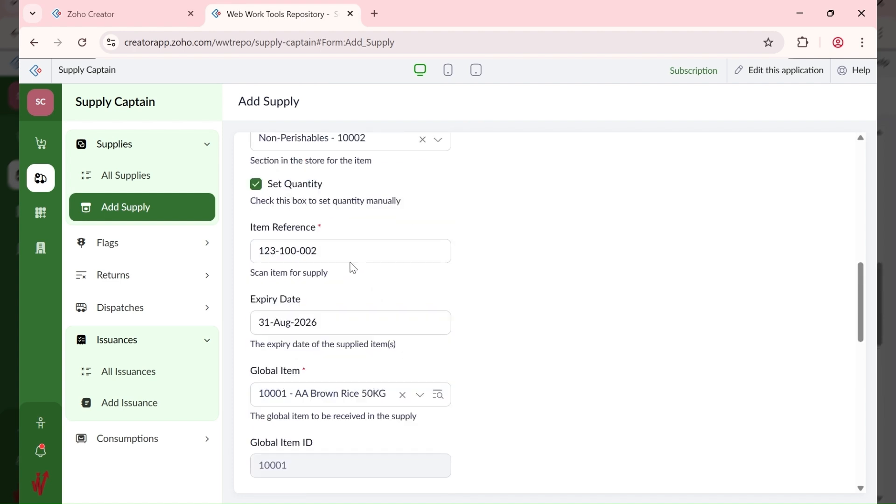
Step: Change the supply's Item Reference to 123-100-001
left_click(354, 251)
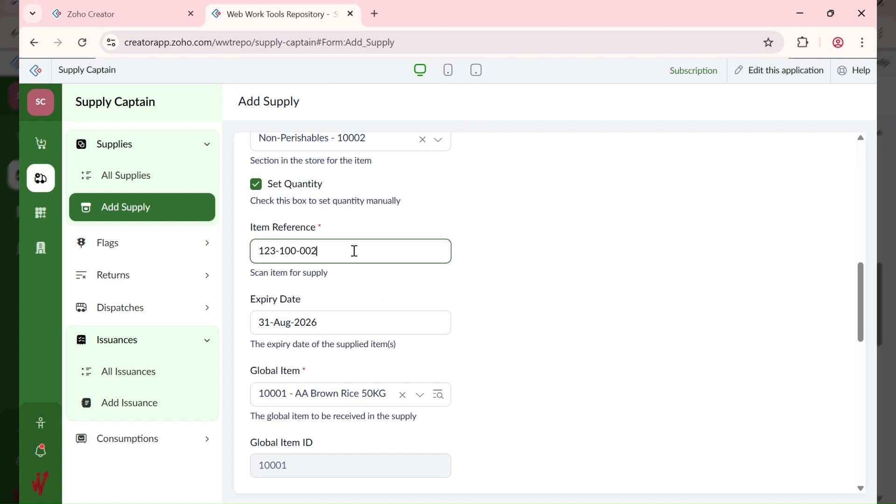
key("BackSpace")
type("1")
key("Tab")
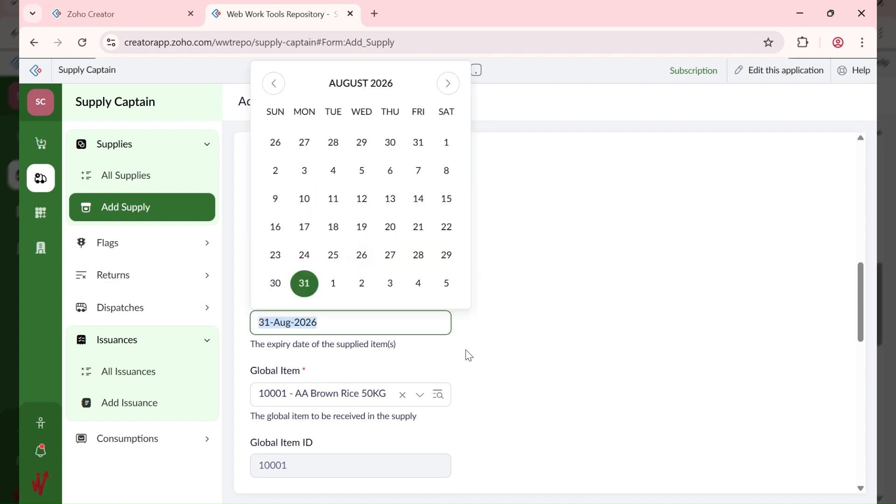
scroll(476, 359, "down", 3)
scroll(483, 362, "up", 2)
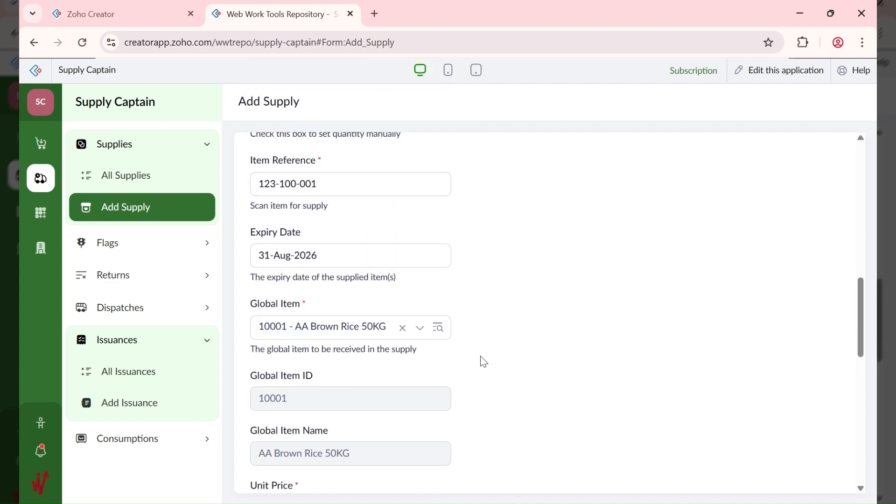
left_click(317, 248)
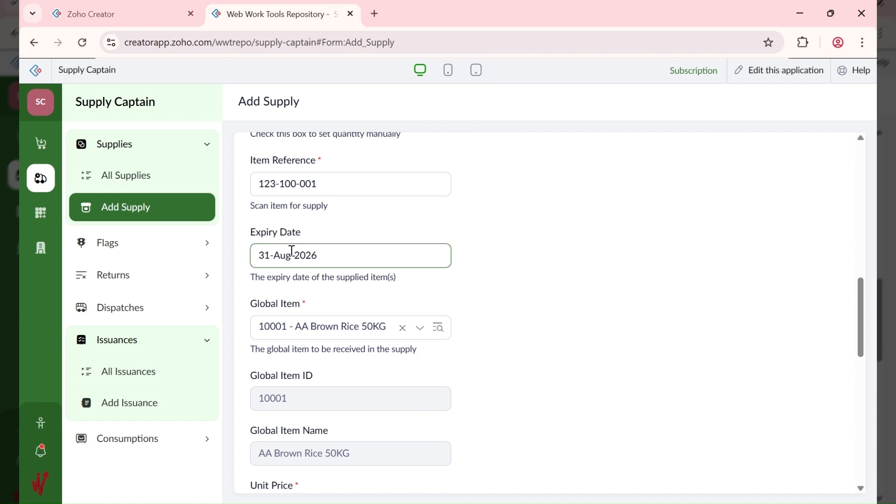
Step: Clear the Global Item and reselect 10001 - AA Brown Rice 50KG, giving unit price 80,000.00
left_click(406, 332)
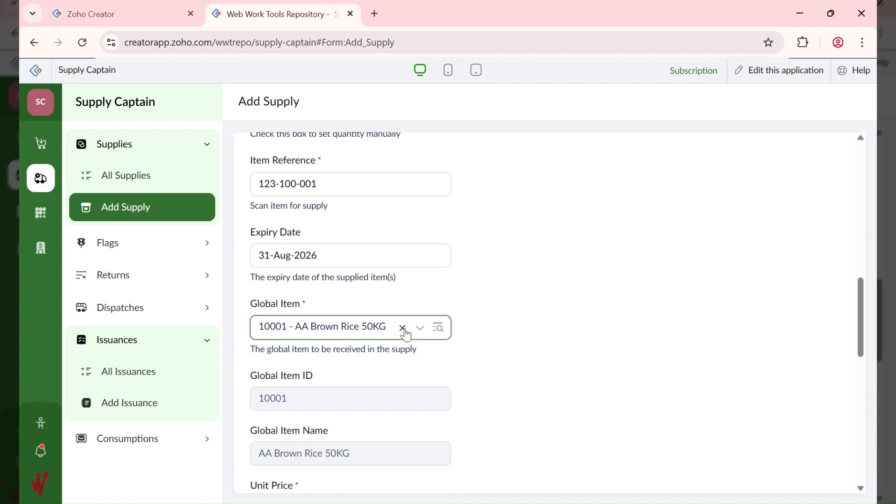
left_click(402, 328)
left_click(369, 335)
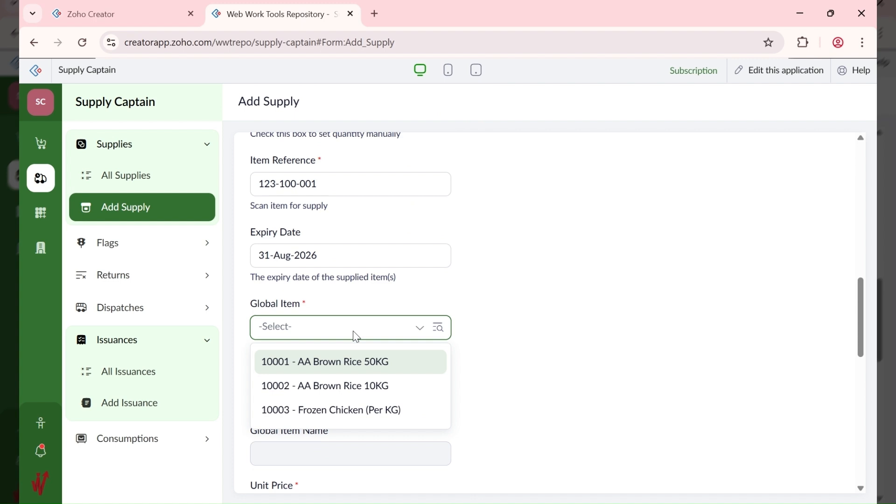
left_click(366, 363)
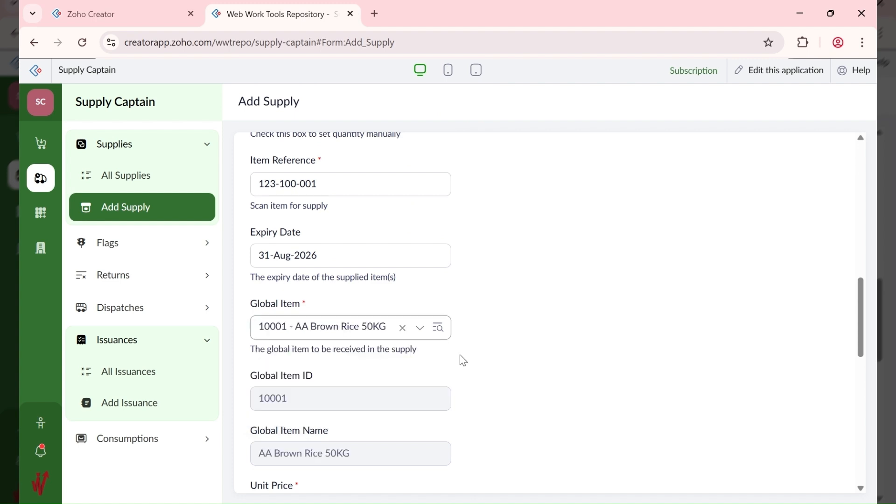
scroll(249, 376, "down", 3)
scroll(249, 376, "down", 3)
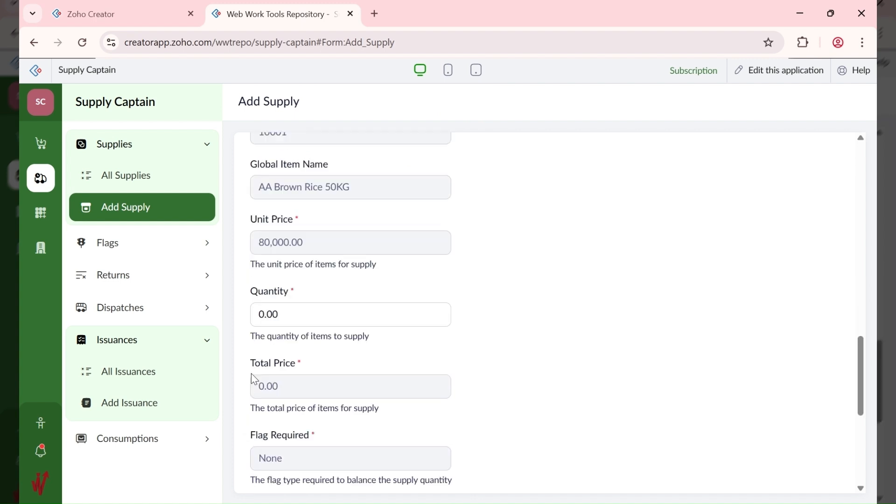
Step: Set the supply quantity to 1 and submit it; it's rejected as dispatch 10001 isn't Received
left_click(294, 322)
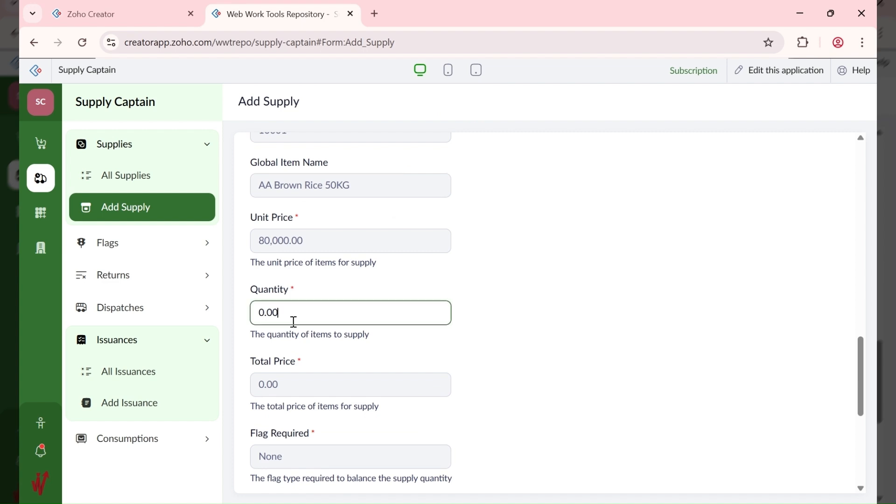
key("ctrl+a")
type("1")
left_click(503, 380)
scroll(488, 373, "down", 2)
scroll(489, 373, "down", 5)
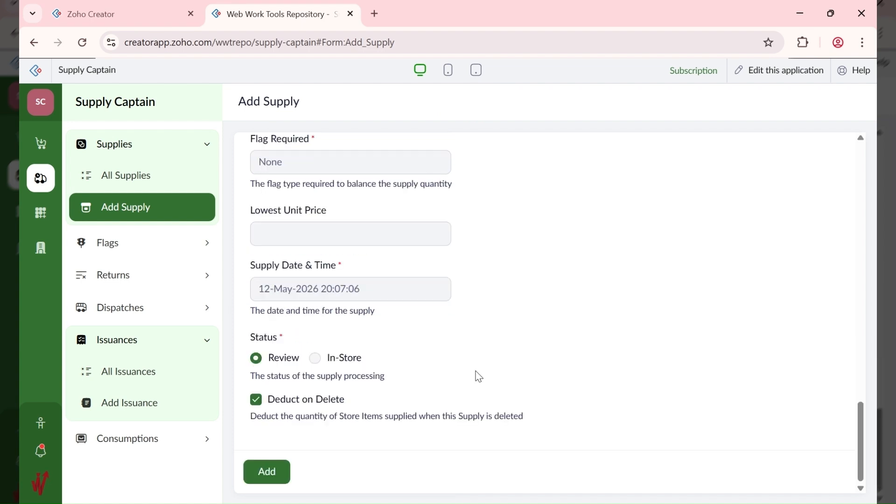
left_click(267, 472)
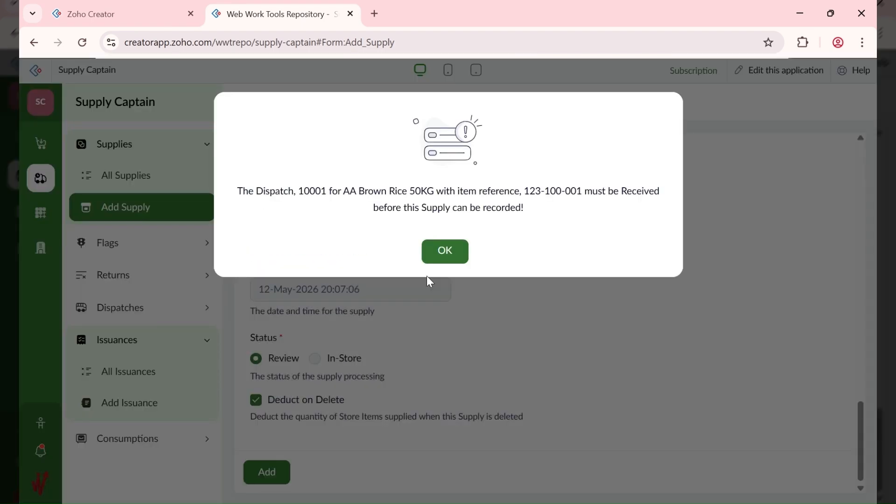
Step: Dismiss the alert and change the supply quantity to 5
left_click(451, 254)
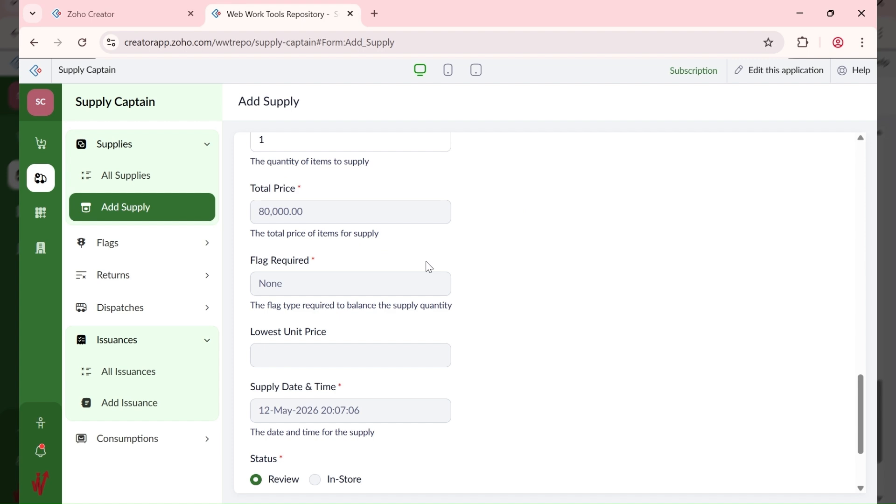
scroll(430, 267, "up", 2)
scroll(363, 279, "up", 2)
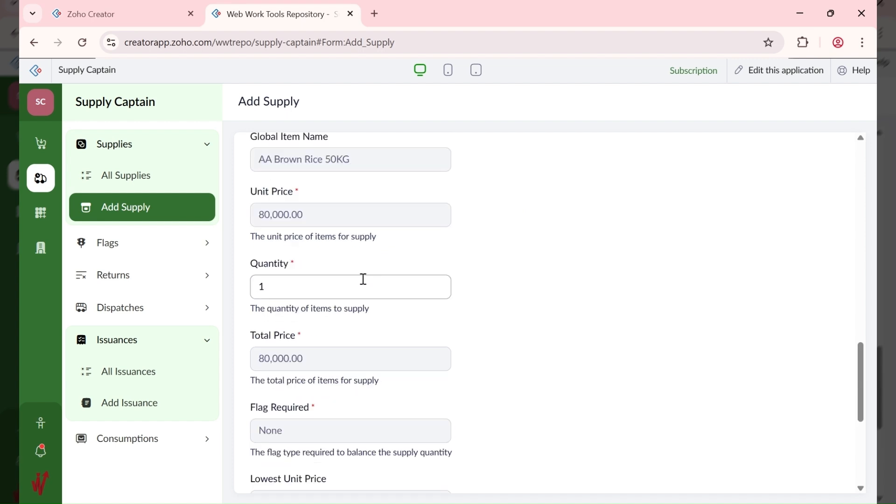
left_click(275, 283)
left_click_drag(275, 282, 240, 289)
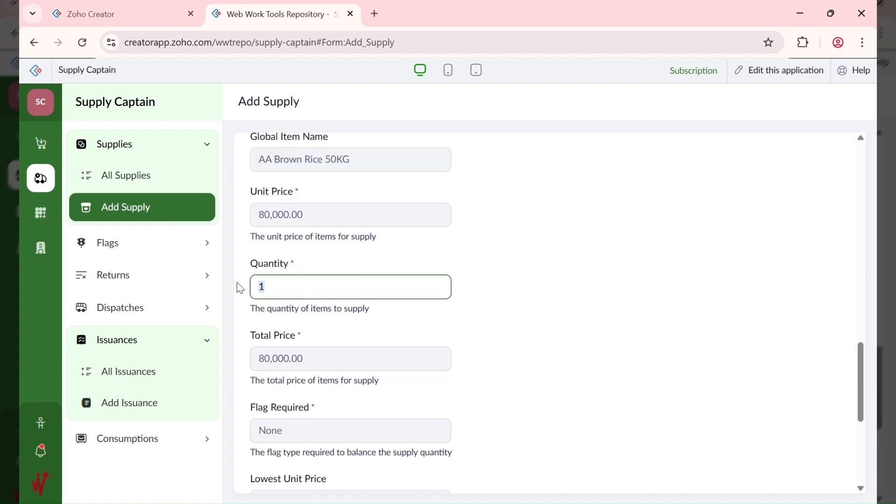
type("5")
Step: Resubmit the supply with quantity 5 and dismiss the repeated refusal
scroll(487, 289, "down", 6)
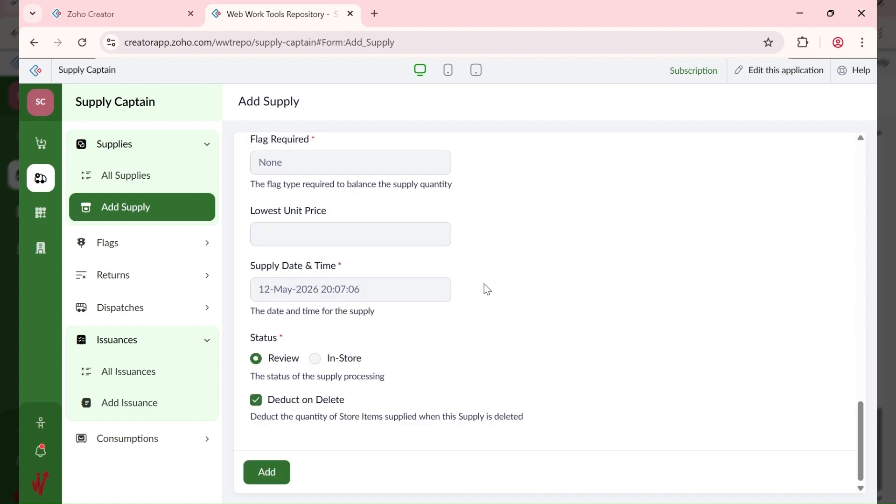
left_click(270, 469)
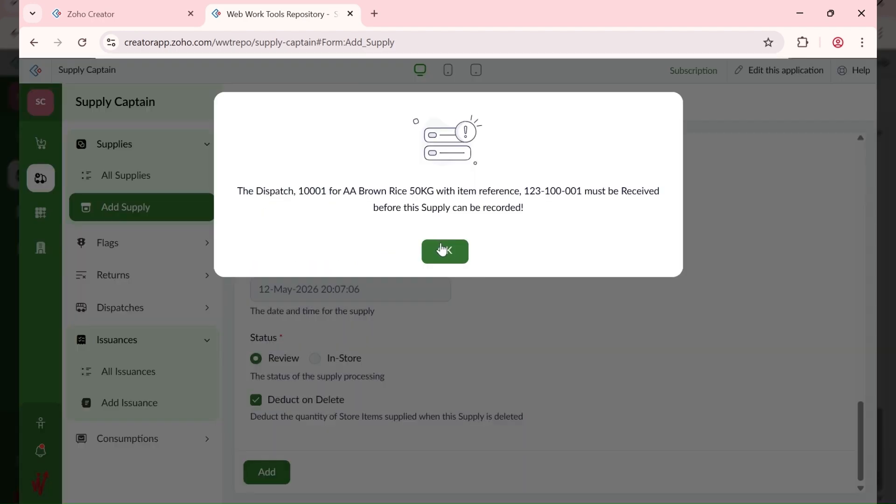
left_click(442, 250)
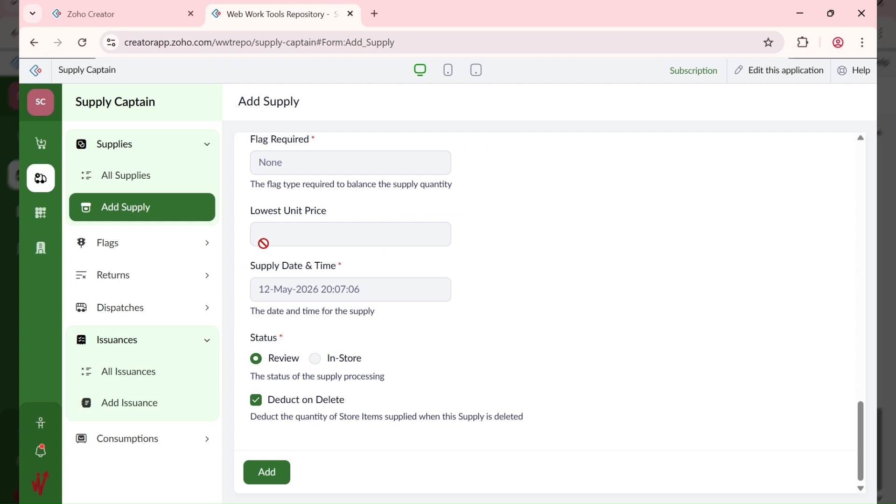
left_click(132, 313)
Step: Open dispatch 10001 from All Dispatches for editing
left_click(135, 274)
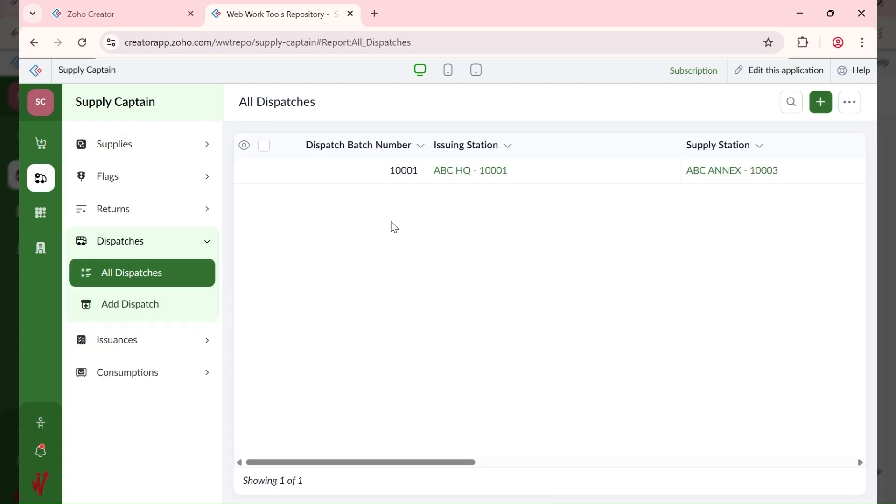
left_click(552, 179)
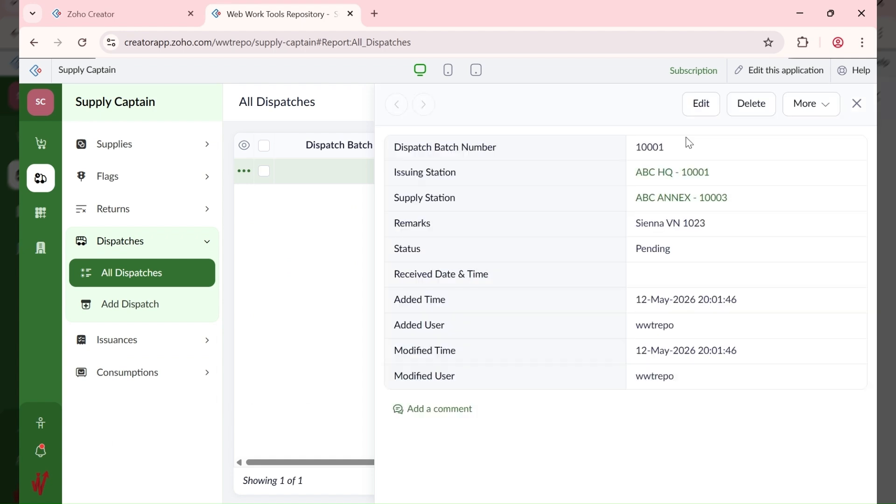
left_click(701, 112)
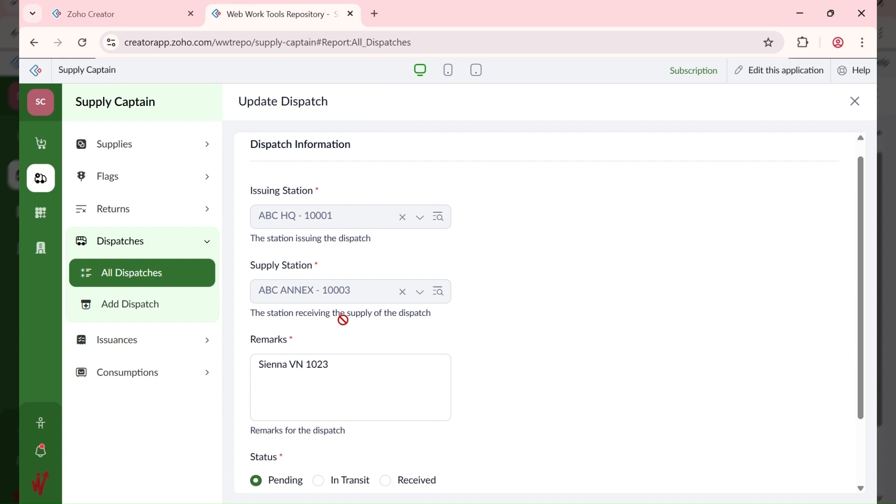
scroll(361, 409, "down", 2)
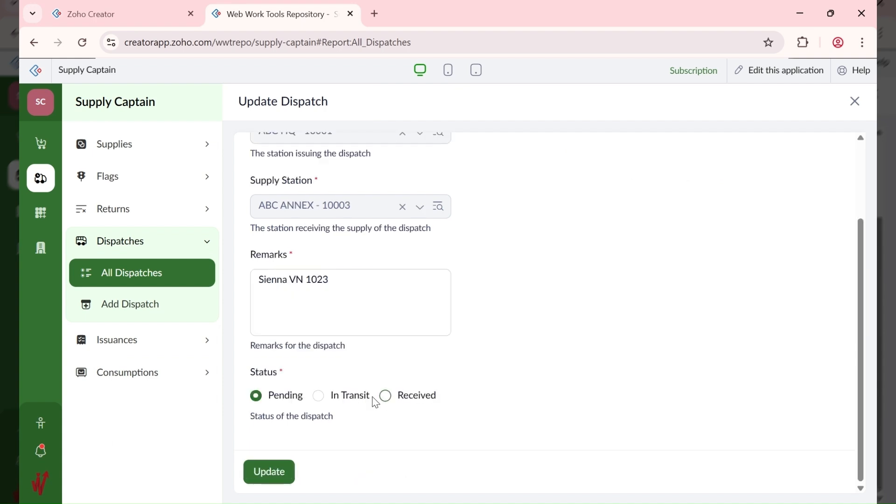
Step: Set dispatch 10001's status to Received, dated 12-May-2026, and save it
left_click(320, 397)
left_click(386, 396)
scroll(319, 421, "down", 2)
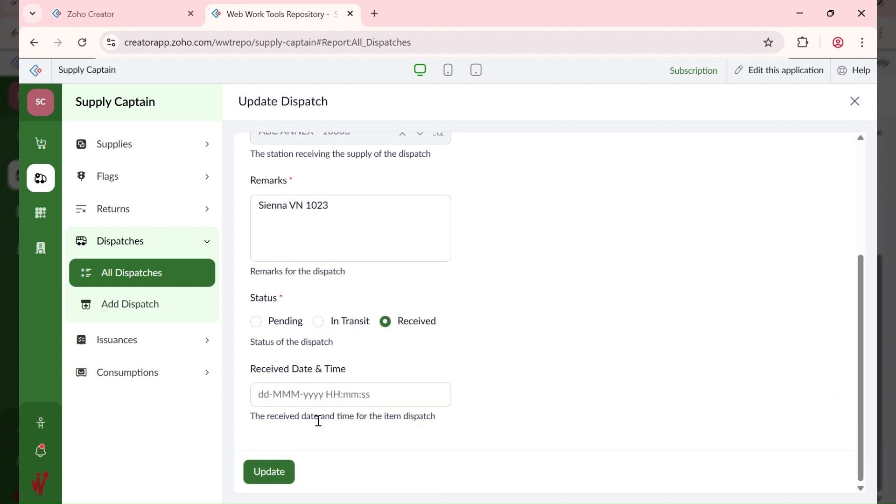
left_click(321, 396)
left_click(333, 278)
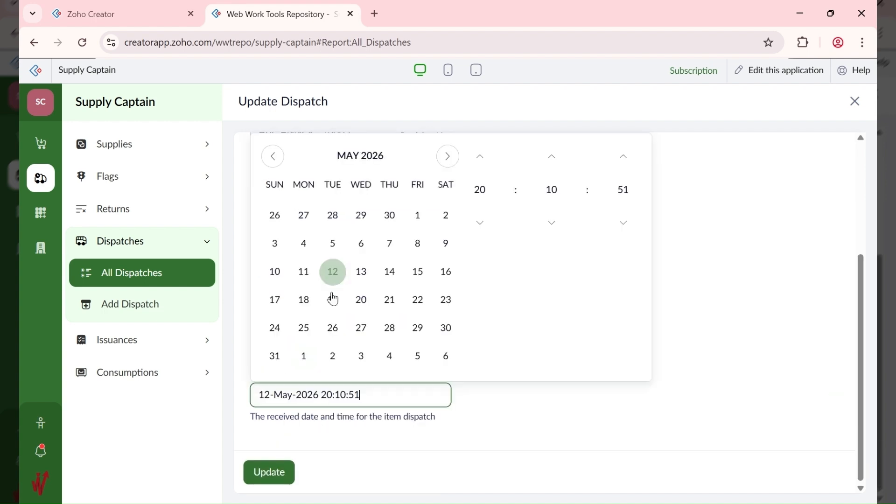
left_click(280, 479)
left_click(279, 475)
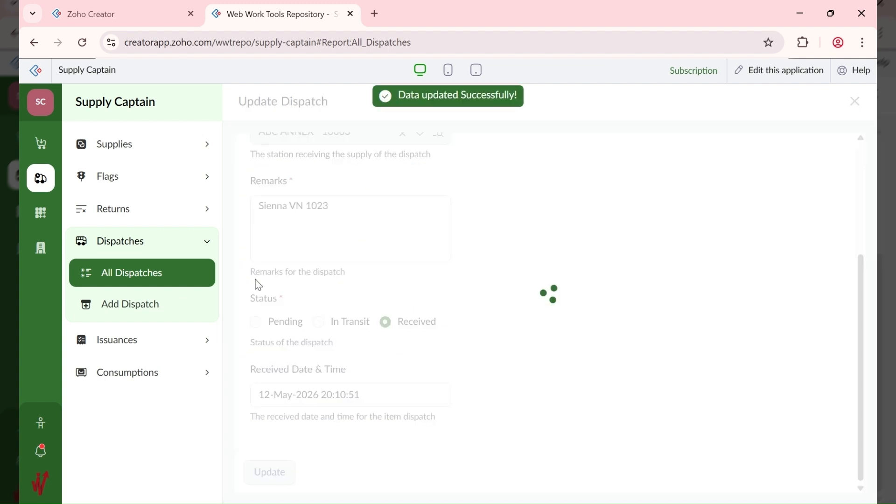
left_click(128, 149)
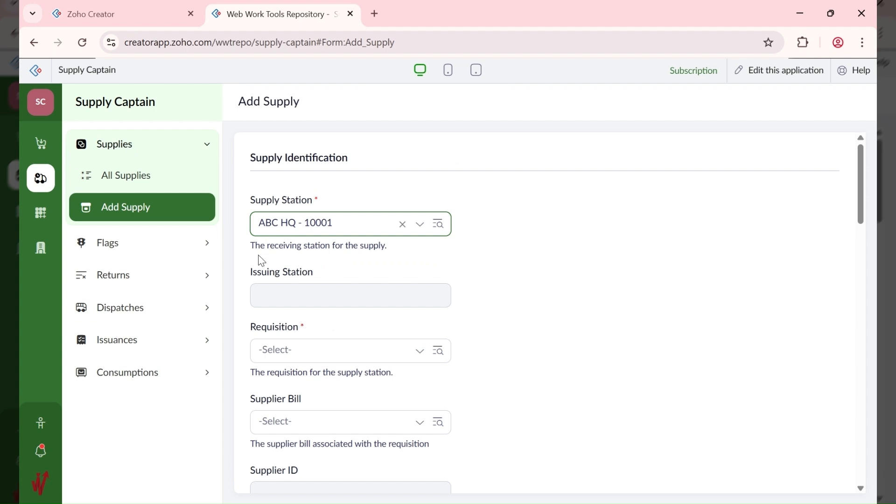
Step: Choose supply station ABC ANNEX - 10003 and requisition Move to Annex - 10002
left_click(299, 360)
left_click(320, 225)
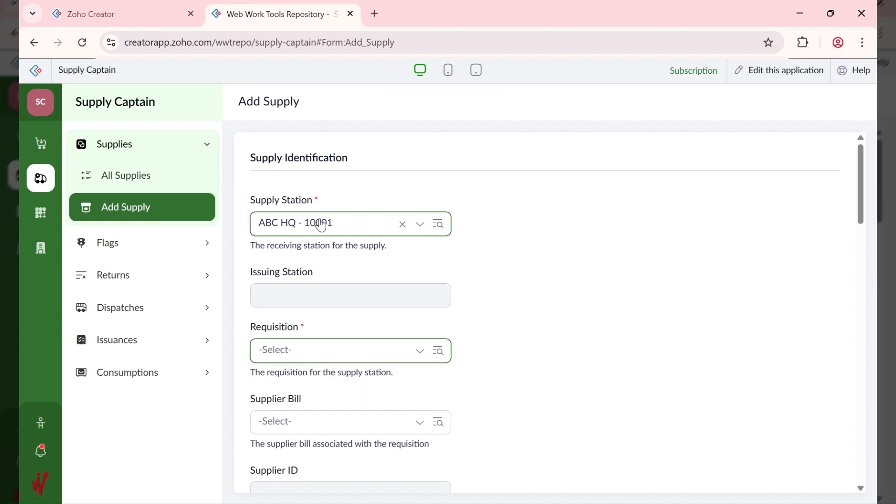
left_click(321, 225)
left_click(308, 258)
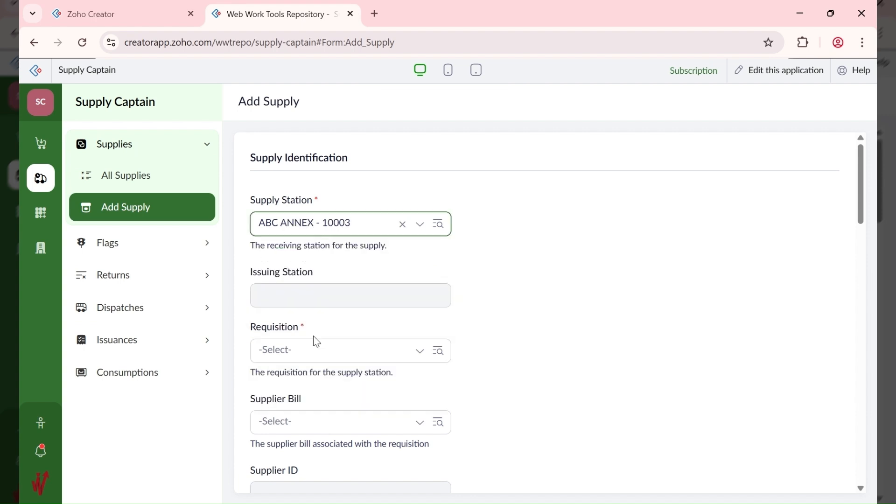
left_click(315, 351)
left_click(313, 385)
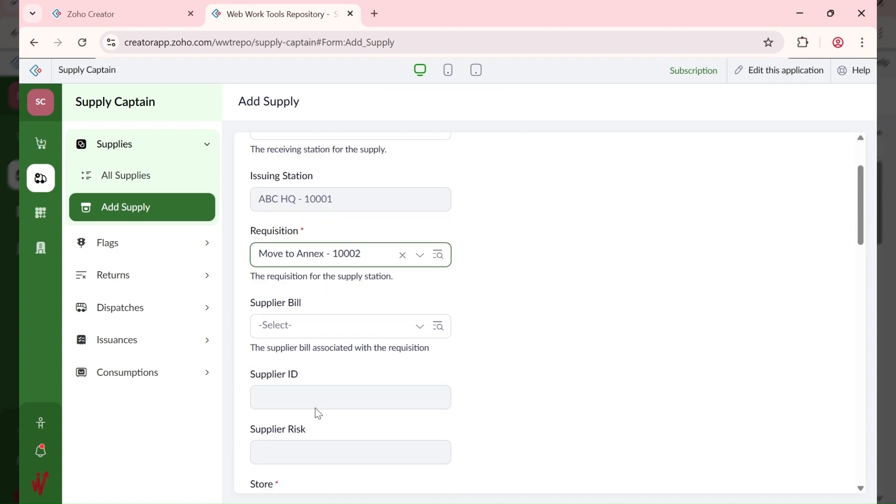
scroll(317, 410, "down", 1)
left_click(306, 293)
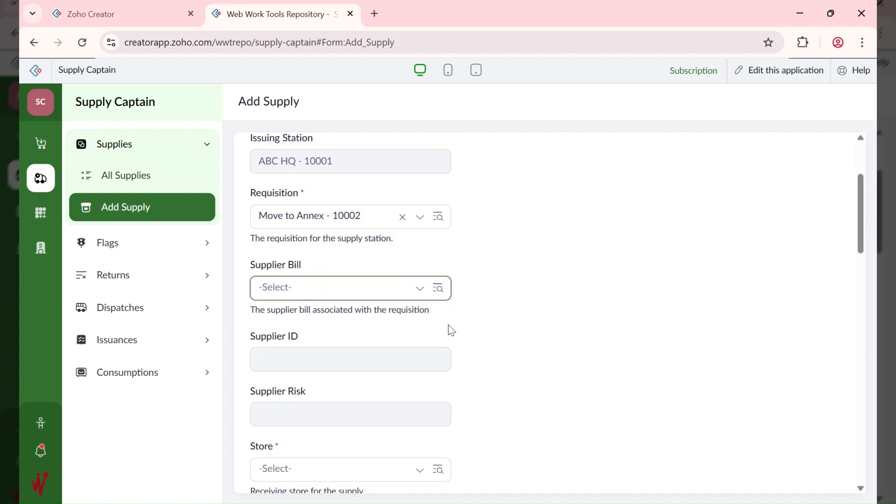
Step: Set the Store to ABC ANNEX Dry - 10009 and the Section to Non-Perishables - 10002
scroll(310, 337, "down", 3)
left_click(309, 337)
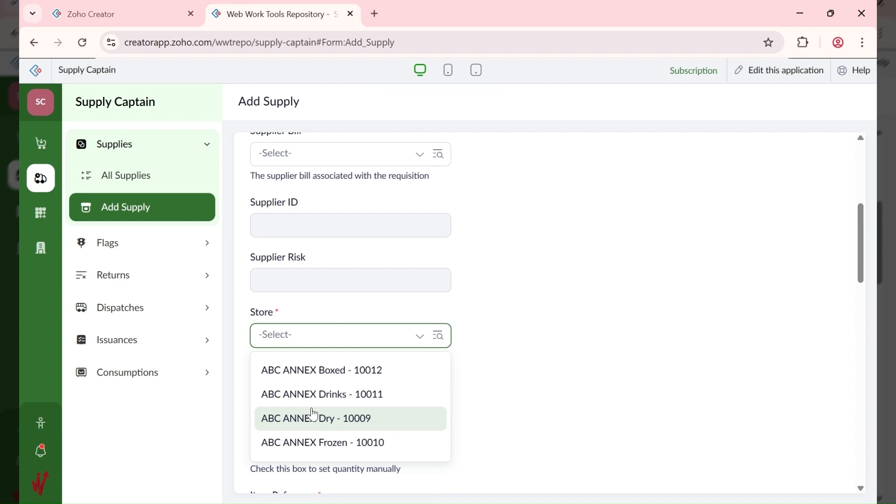
left_click(314, 415)
scroll(467, 363, "down", 2)
left_click(301, 346)
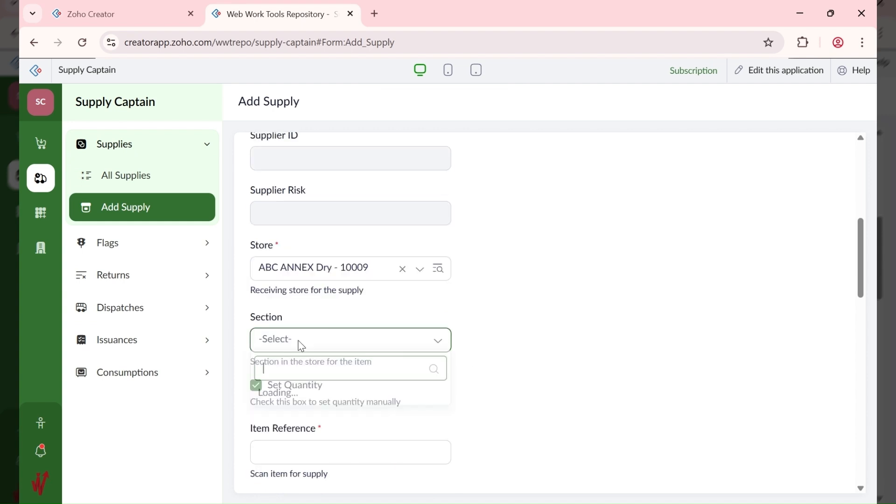
left_click(355, 398)
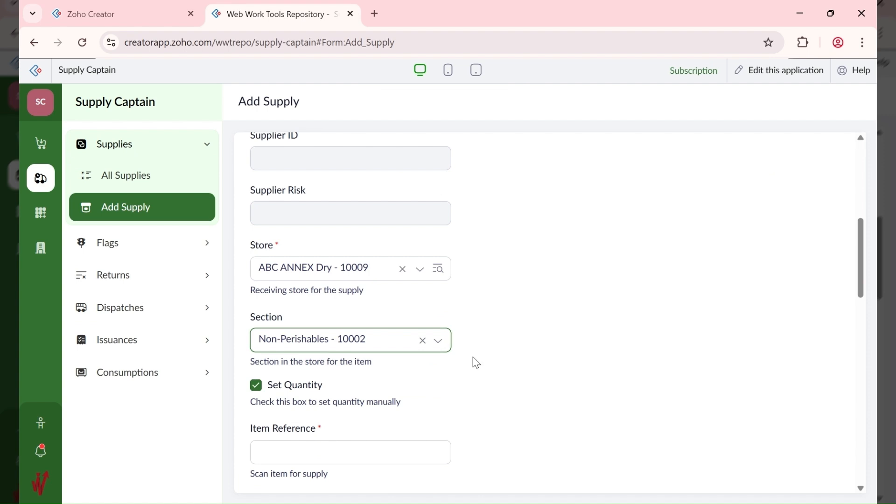
scroll(473, 357, "down", 3)
left_click(308, 316)
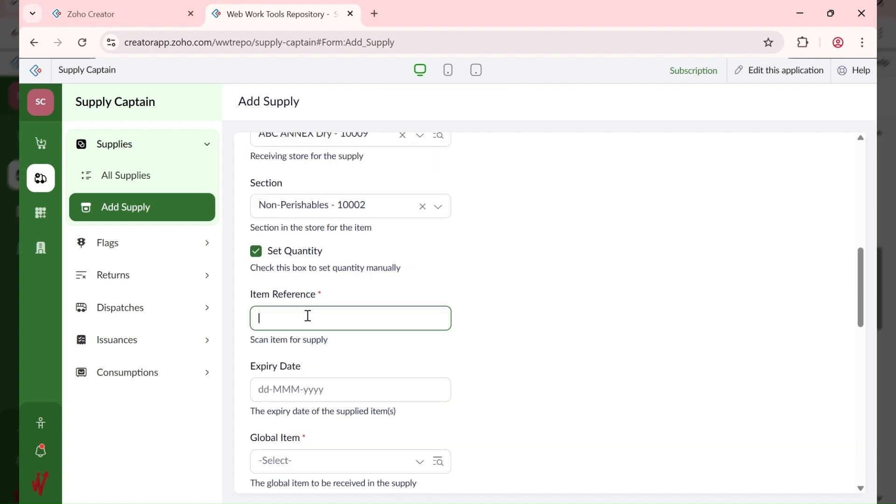
Step: Enter Item Reference 123-100-001 and expiry date 31-Aug-2026
type("123-100-001")
key("Tab")
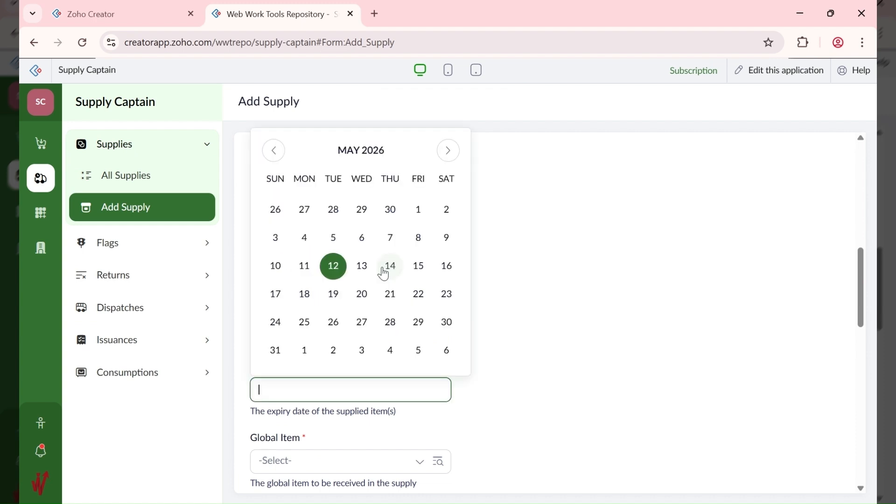
left_click(384, 151)
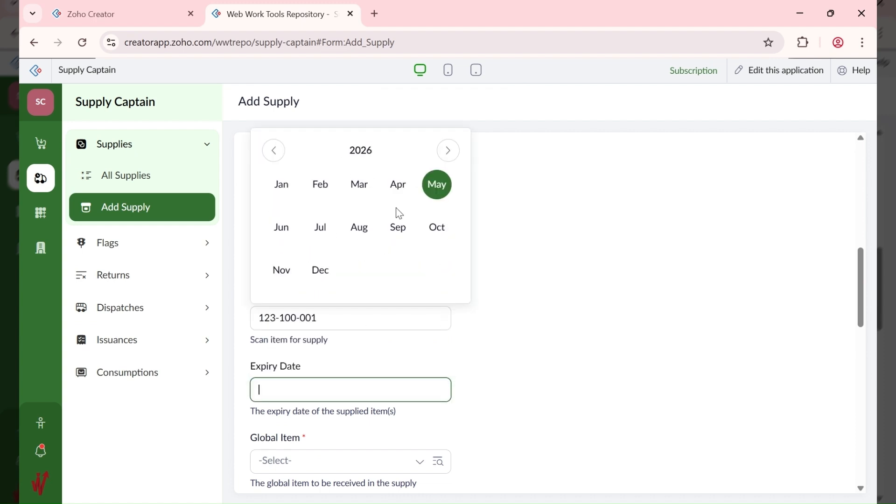
left_click(359, 228)
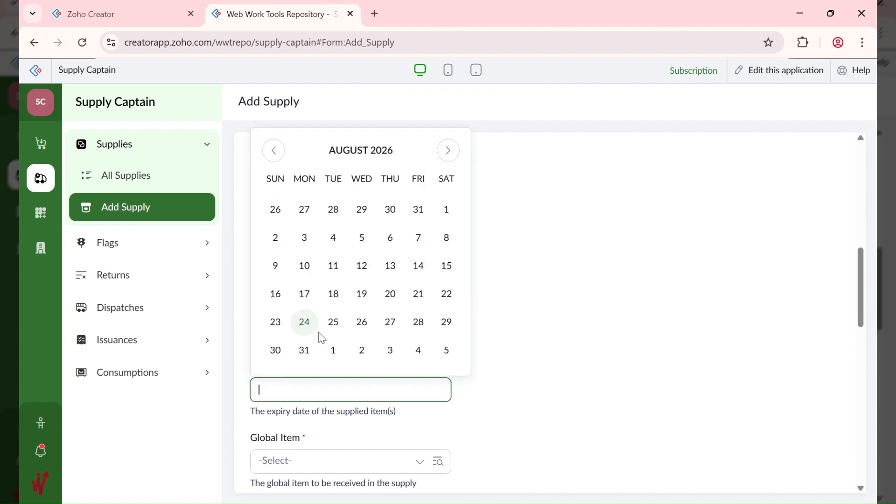
left_click(305, 350)
Step: Select AA Brown Rice 50KG as the Global Item
scroll(490, 407, "down", 1)
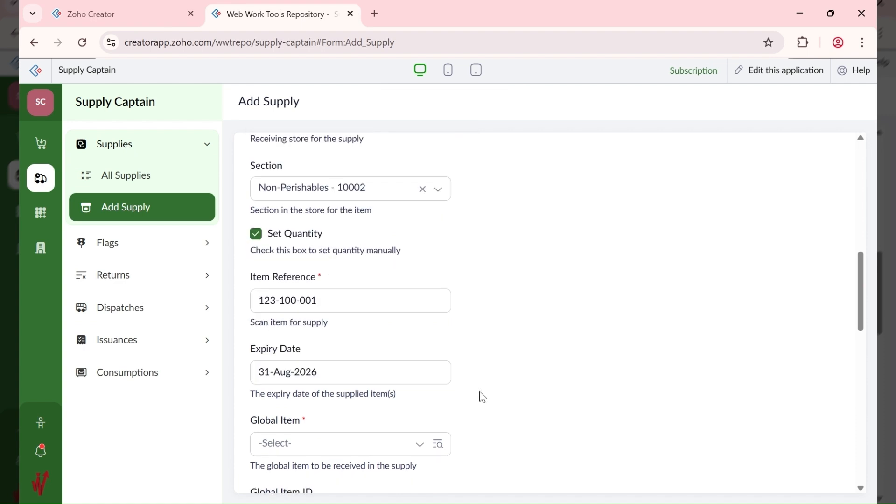
scroll(482, 397, "down", 3)
left_click(322, 335)
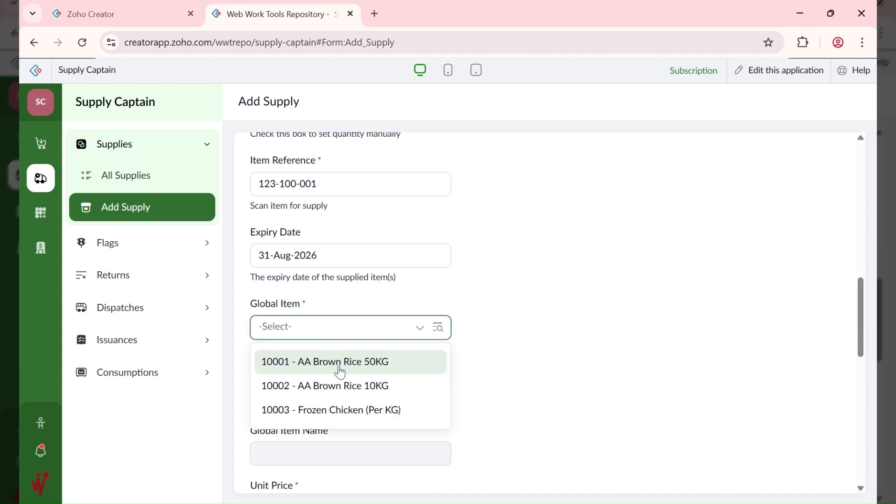
left_click(340, 363)
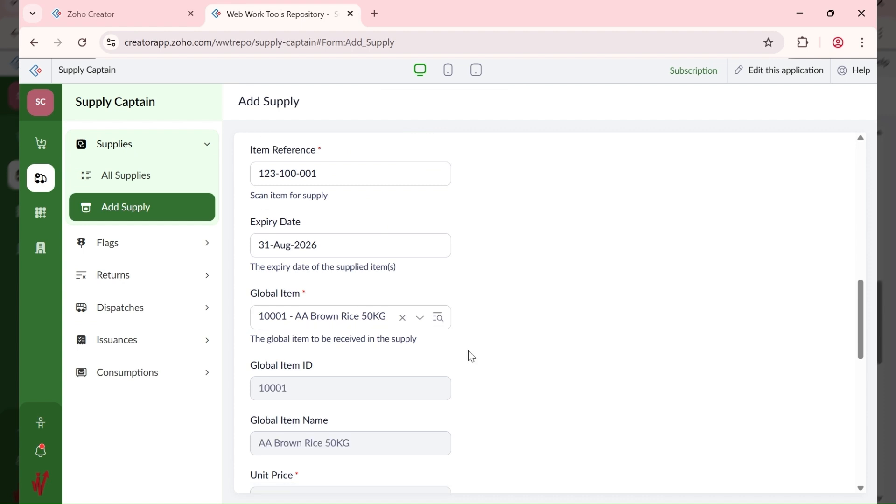
scroll(471, 357, "down", 5)
scroll(471, 358, "down", 1)
Step: Set the quantity to 1 and add the supply record
left_click(308, 244)
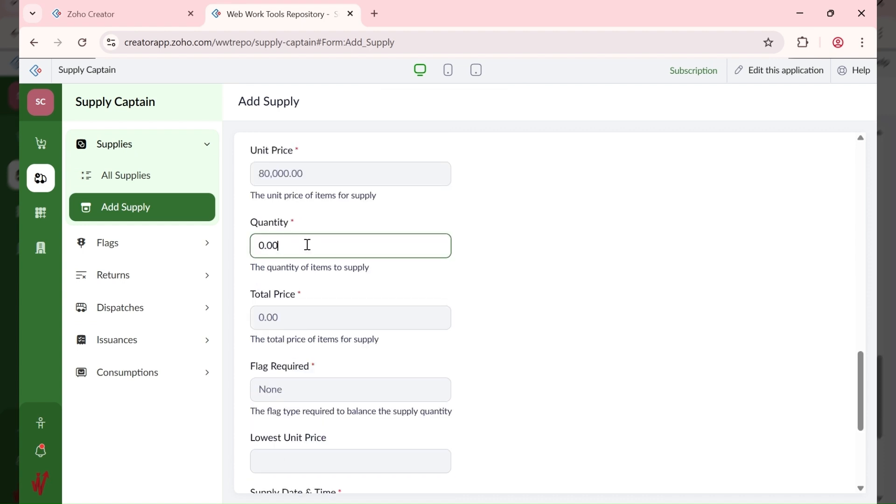
double_click(299, 238)
type("1")
left_click(510, 254)
scroll(510, 255, "down", 5)
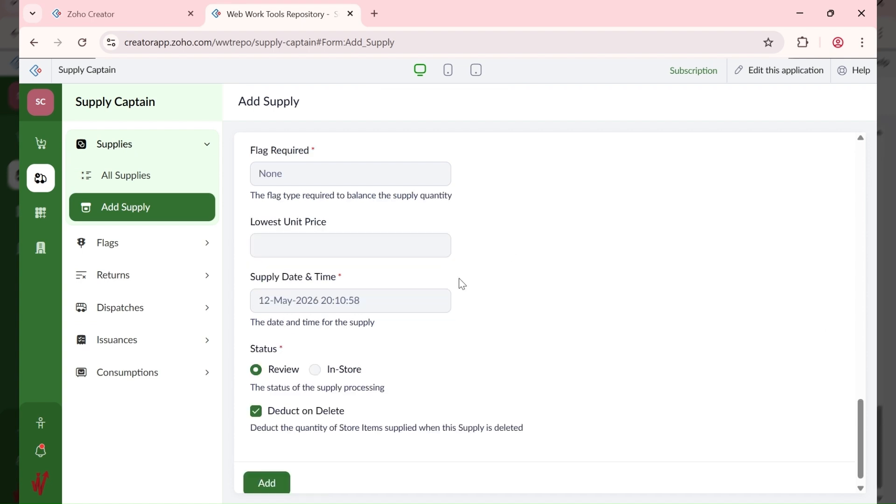
scroll(461, 283, "down", 1)
left_click(267, 472)
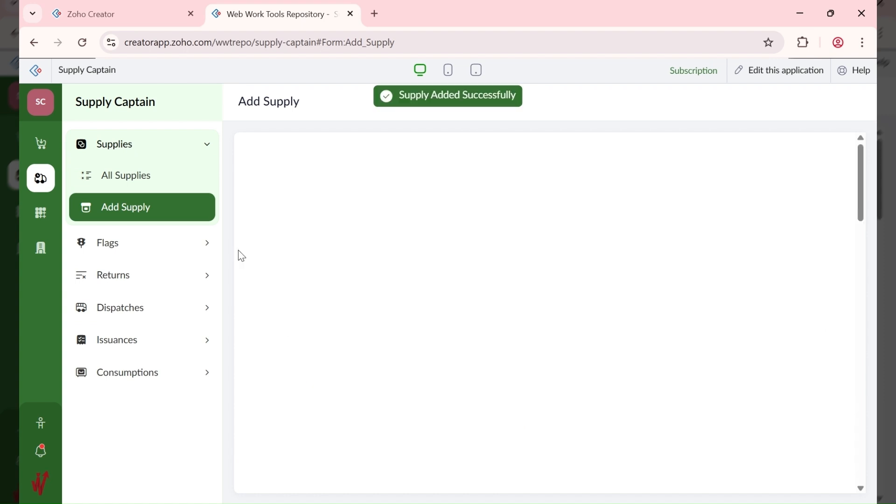
Step: Open supply 10004 from All Supplies for editing
left_click(157, 189)
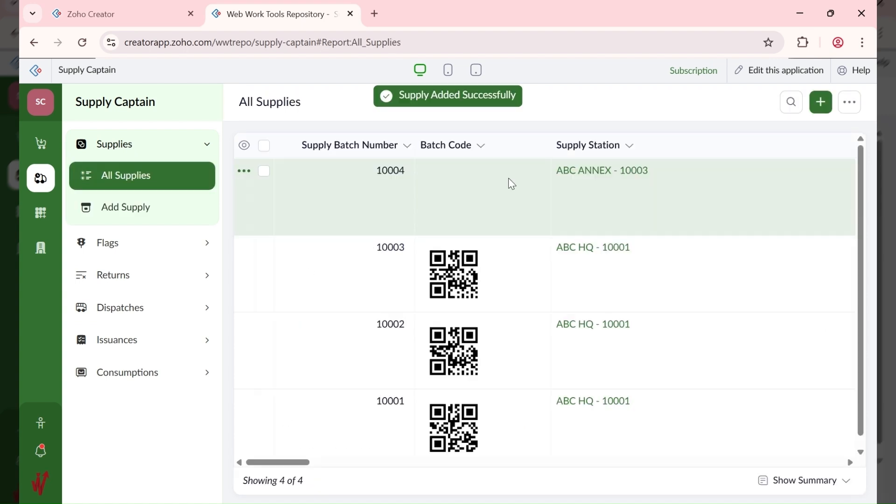
left_click(685, 193)
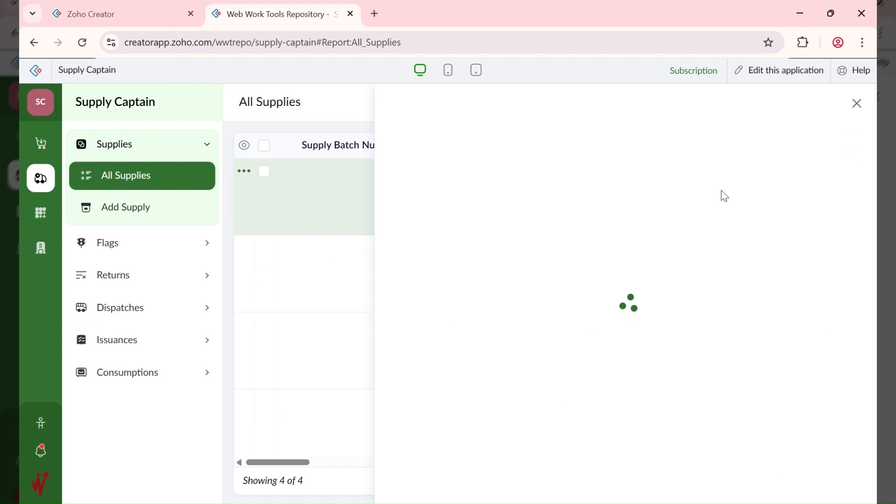
scroll(548, 223, "down", 5)
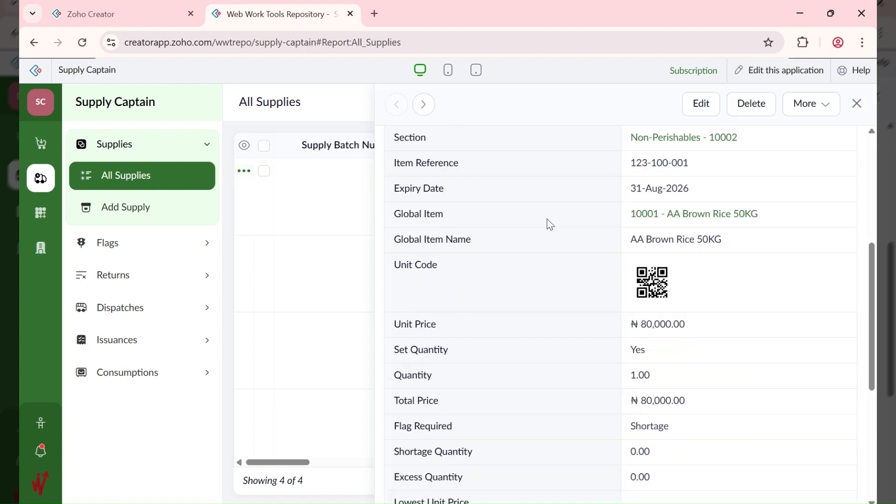
scroll(637, 372, "down", 1)
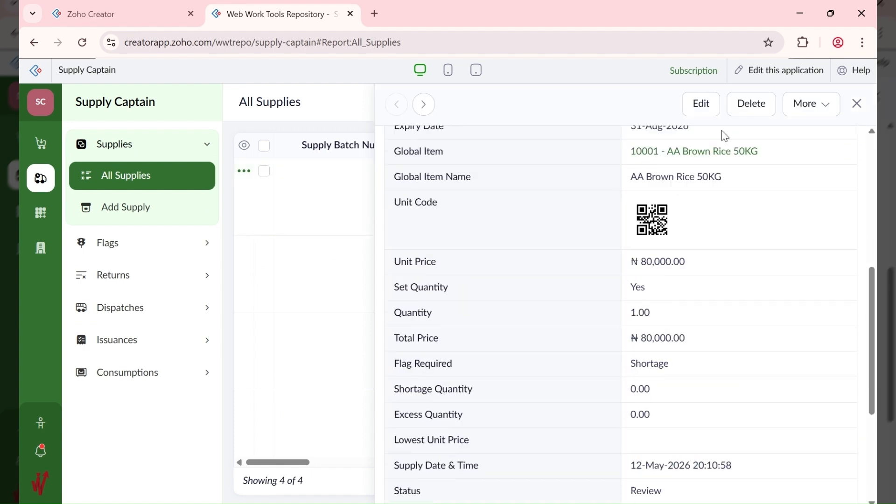
left_click(707, 111)
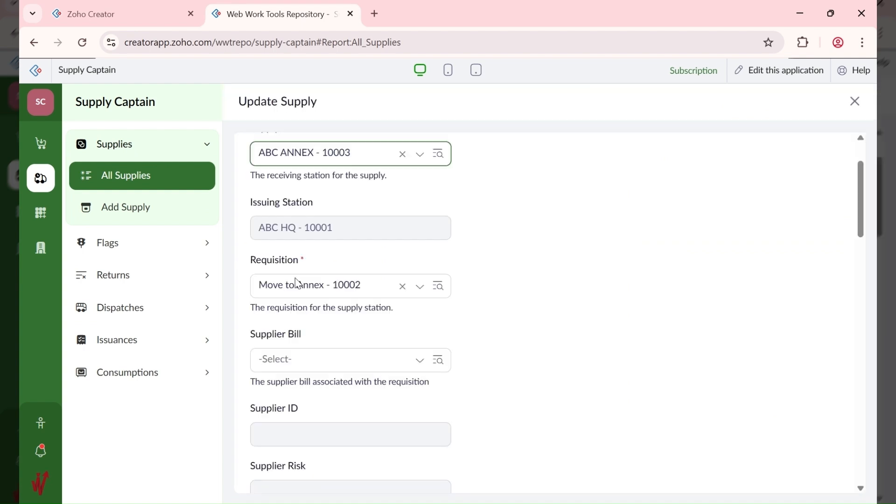
Step: Change supply 10004's quantity from 1.00 to 5 and save it
scroll(298, 282, "down", 8)
scroll(298, 283, "down", 3)
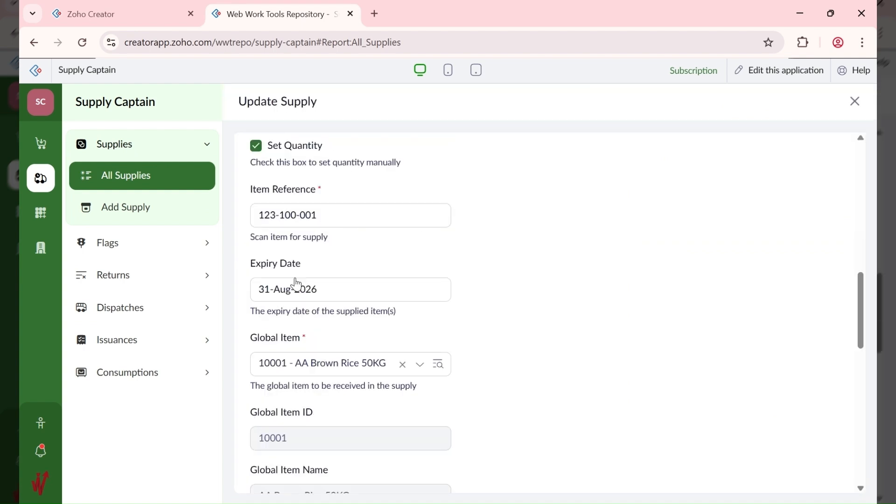
scroll(296, 285, "down", 3)
scroll(289, 329, "down", 3)
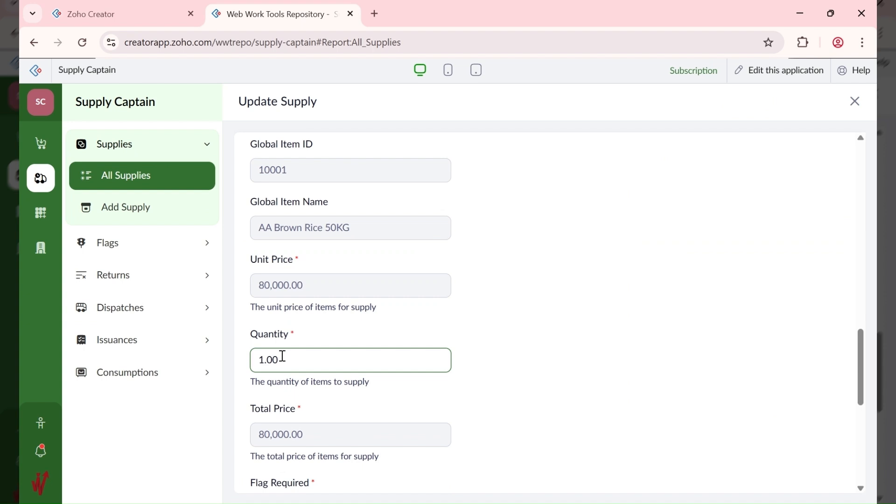
left_click_drag(283, 357, 237, 372)
type("5")
left_click(493, 352)
scroll(495, 352, "down", 1)
scroll(496, 352, "down", 4)
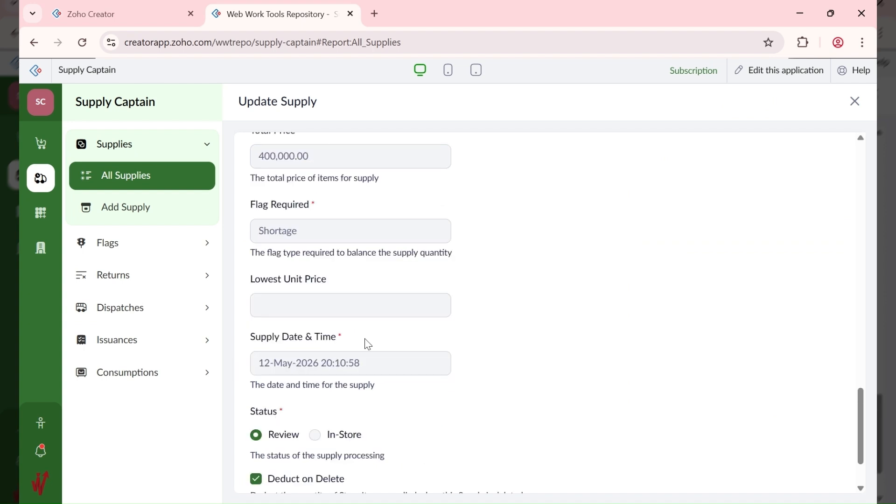
scroll(368, 344, "down", 2)
left_click(282, 476)
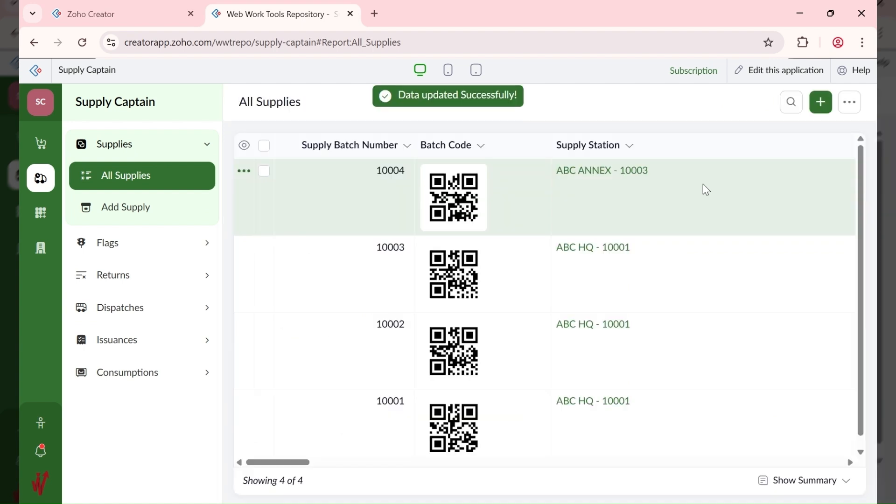
Step: Reopen supply 10004 to confirm quantity 5.00, total ₦400,000.00 and In-Store status
left_click(703, 185)
scroll(506, 296, "down", 7)
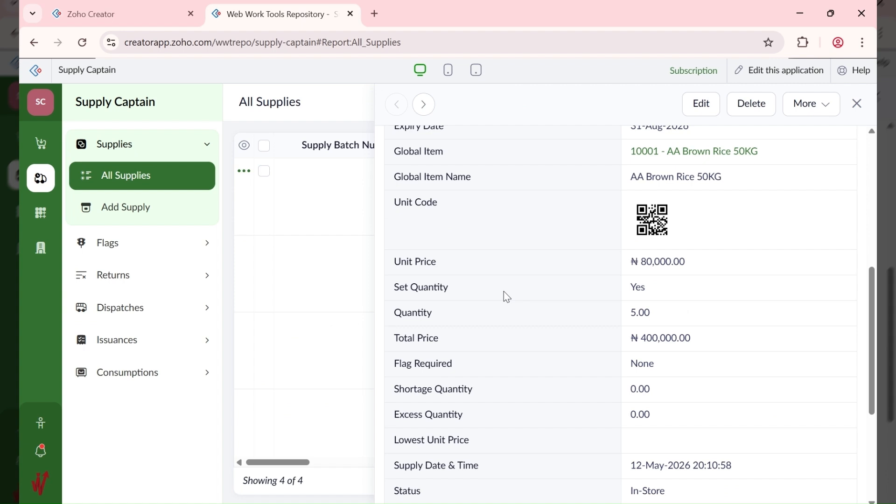
scroll(508, 296, "down", 3)
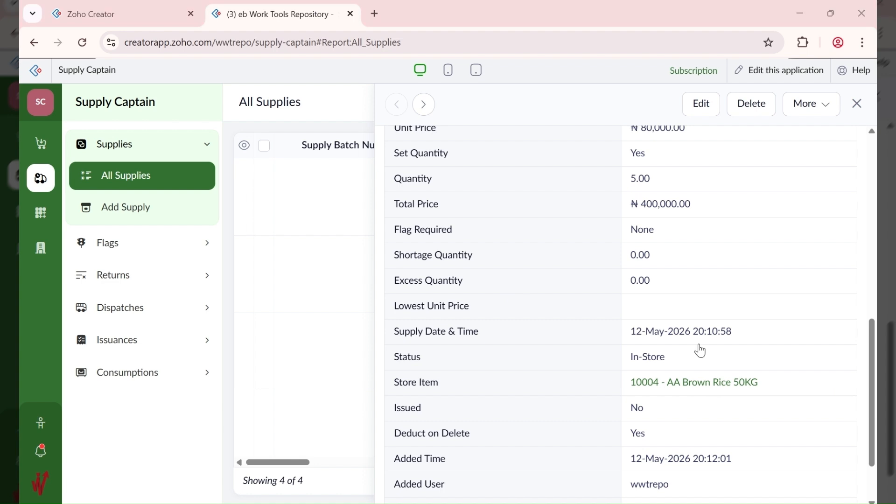
left_click(39, 215)
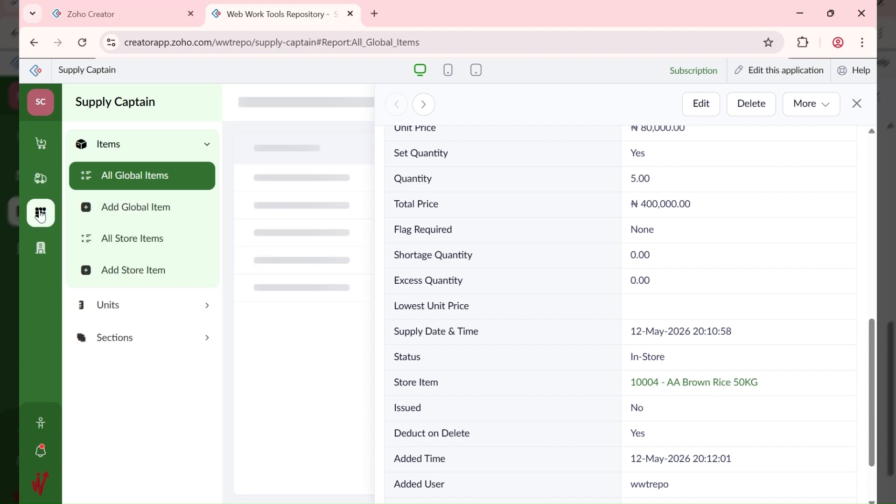
Step: Open All Store Items and scroll across the columns of store item 10004 in ABC ANNEX Dry
left_click(144, 249)
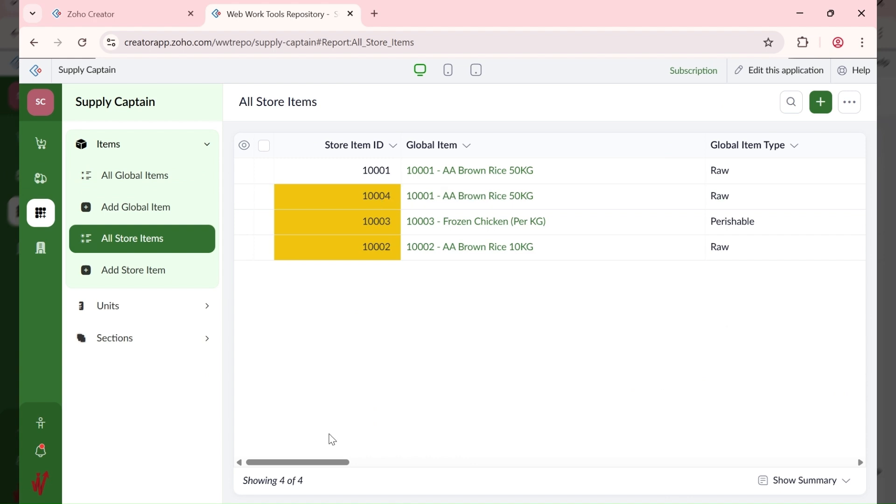
left_click_drag(348, 463, 461, 466)
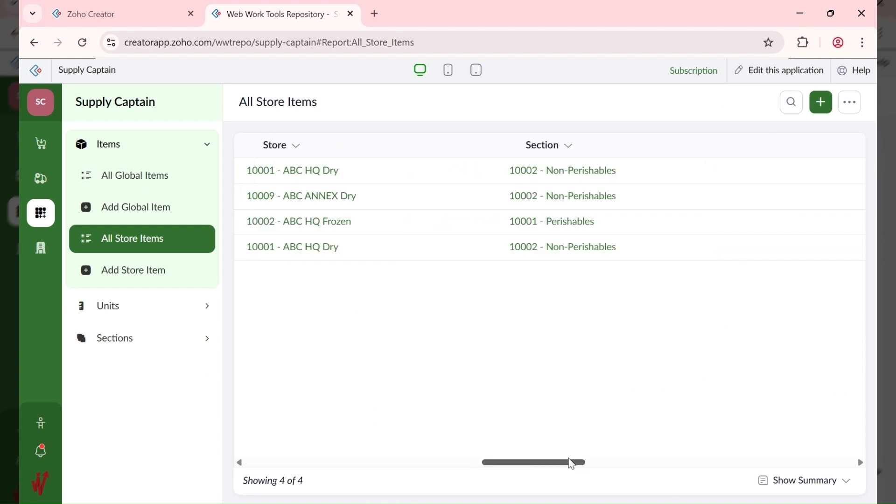
left_click_drag(572, 463, 740, 458)
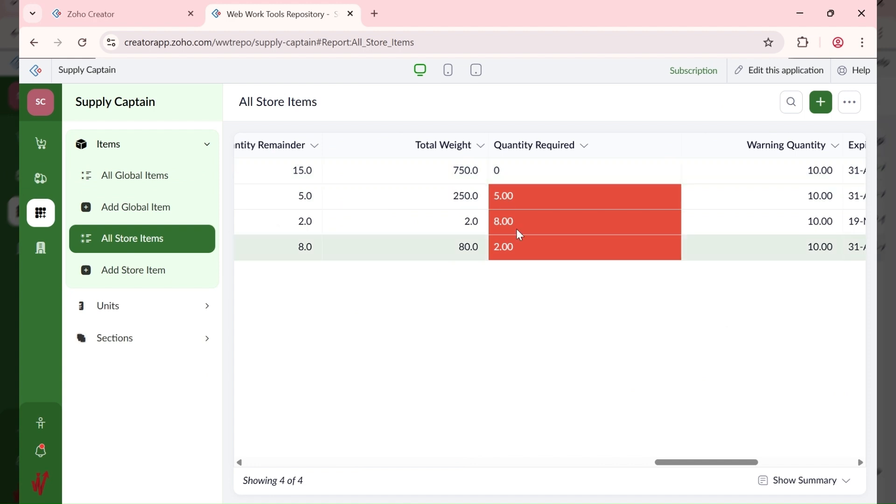
left_click_drag(728, 463, 536, 455)
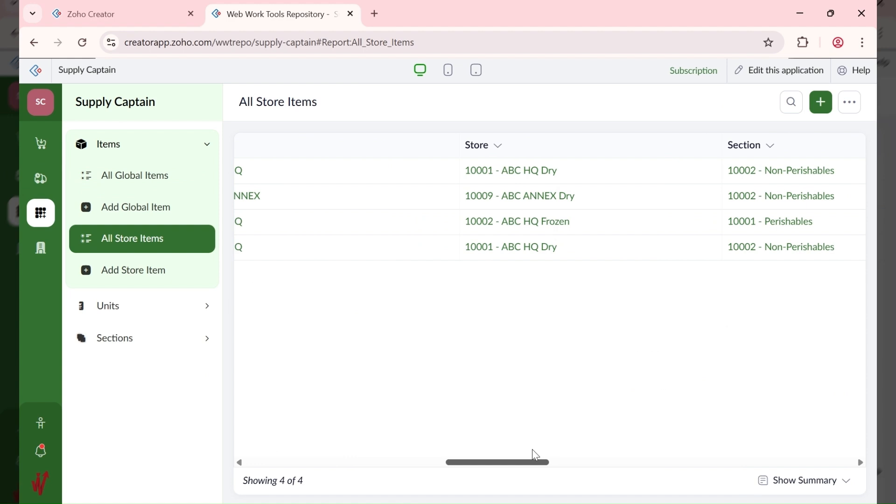